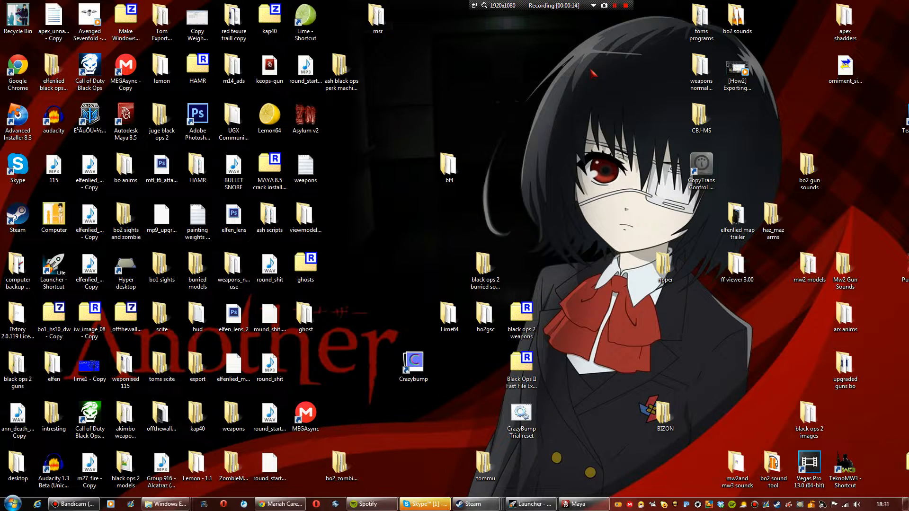
Switch to Maya and collapse the j_gun, Joints and Tom_t6_wpn_smg_mp5_view hierarchies in the Outliner
left_click(571, 503)
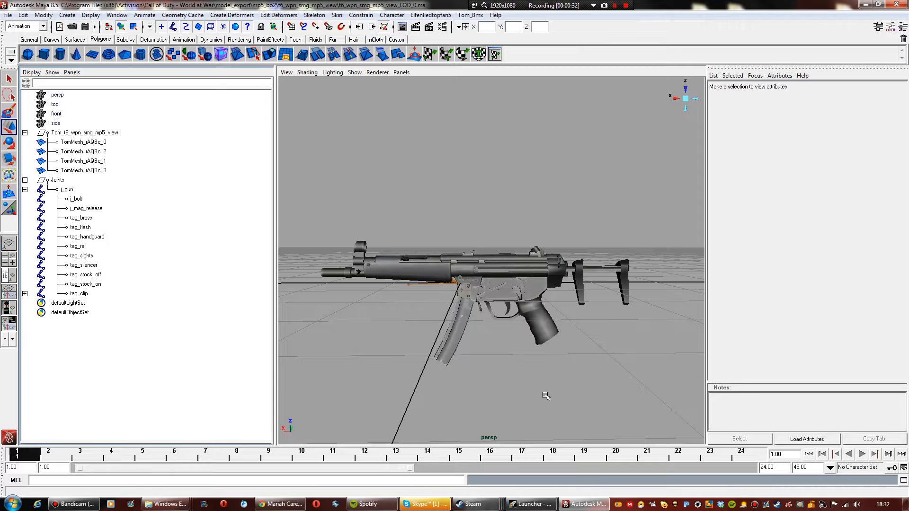
left_click(25, 189)
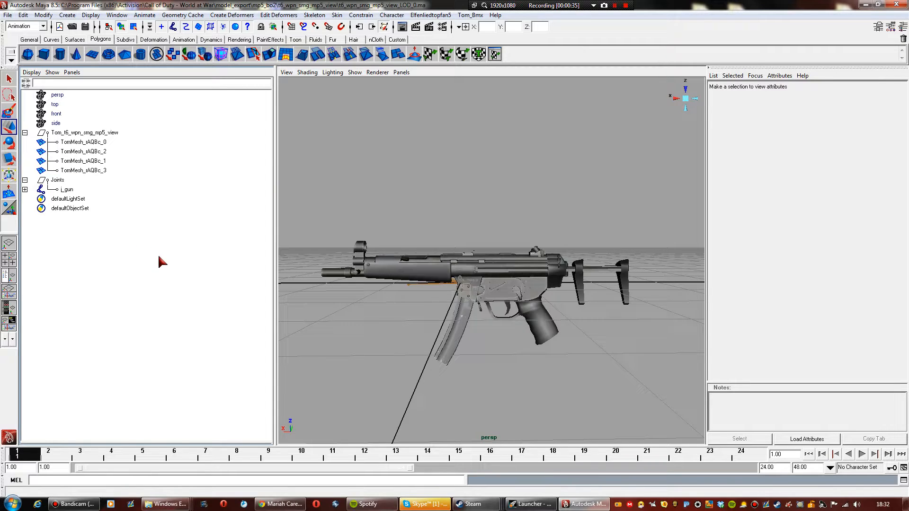
left_click(25, 180)
left_click(24, 133)
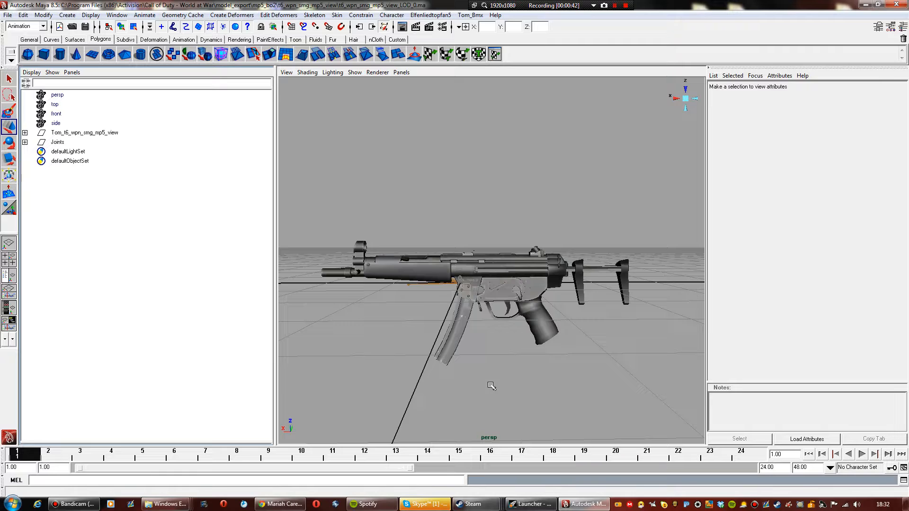
Open the Hypershade, move it over the workspace and delete the gun's existing mtl_mp5 material
left_click(434, 15)
left_click(424, 15)
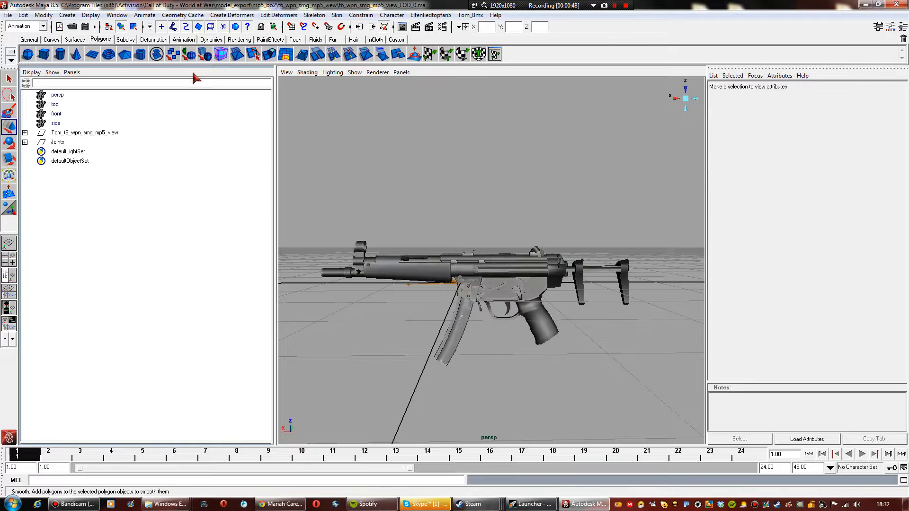
left_click(116, 15)
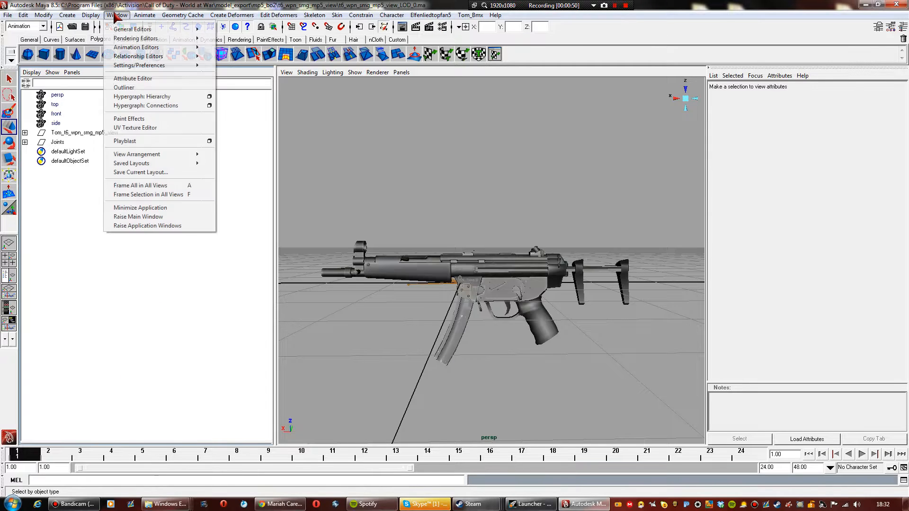
mouse_move(129, 38)
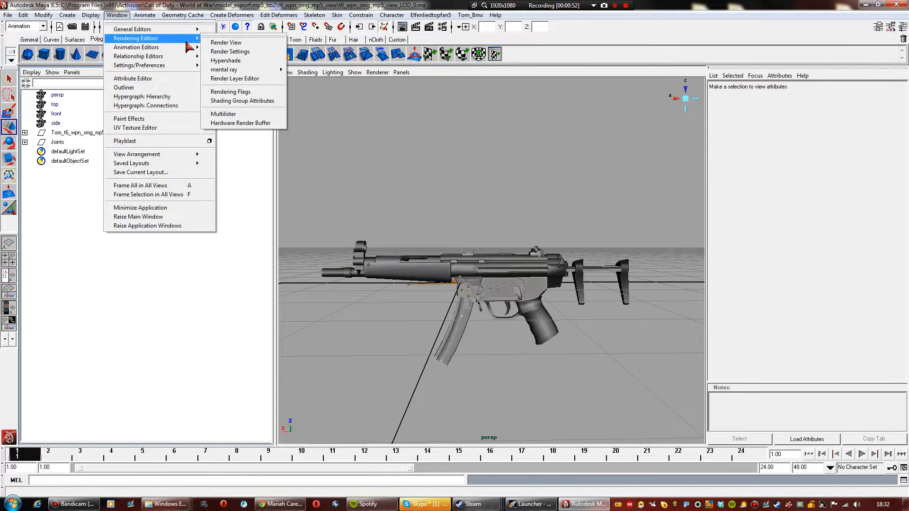
left_click(226, 61)
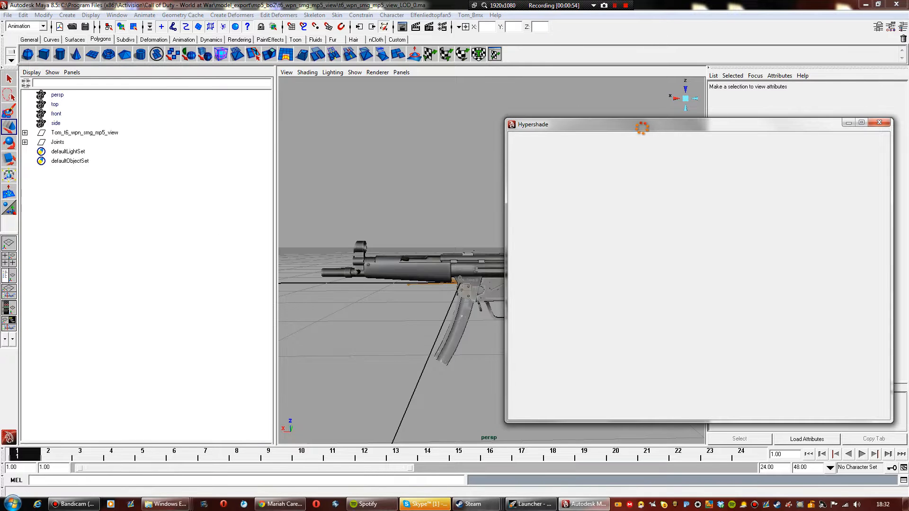
left_click_drag(617, 128, 329, 135)
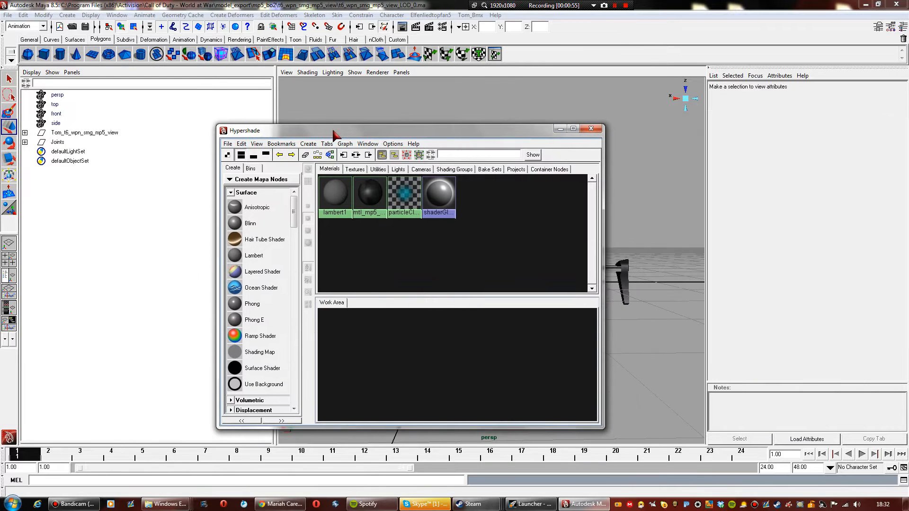
left_click(374, 195)
key("Delete")
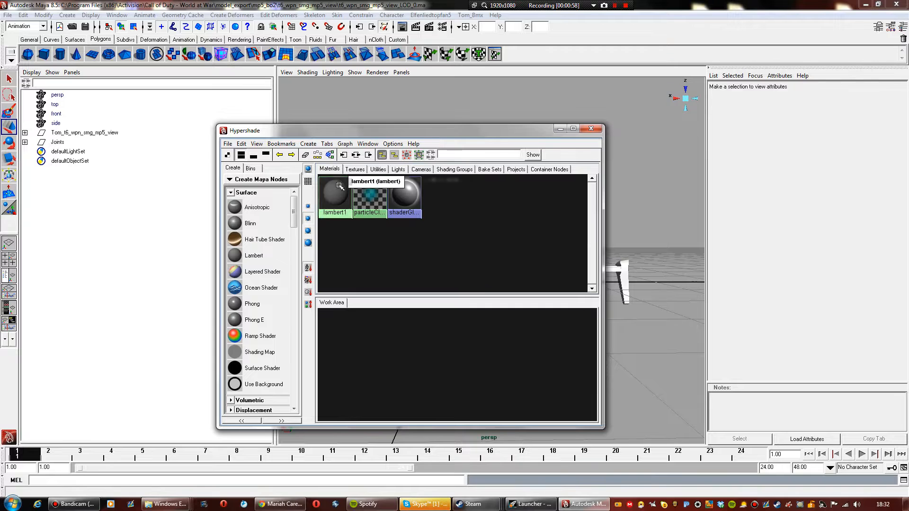
Delete every file texture in the Hypershade, including the bullet, camo, mp5_bo2 and magazine textures
left_click(350, 169)
left_click(339, 190)
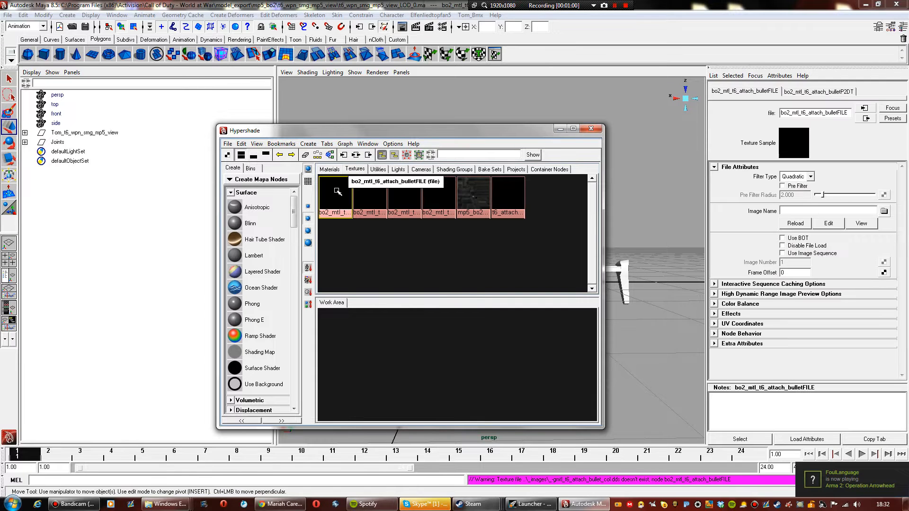
key("Delete")
left_click(337, 191)
key("Delete")
left_click(338, 192)
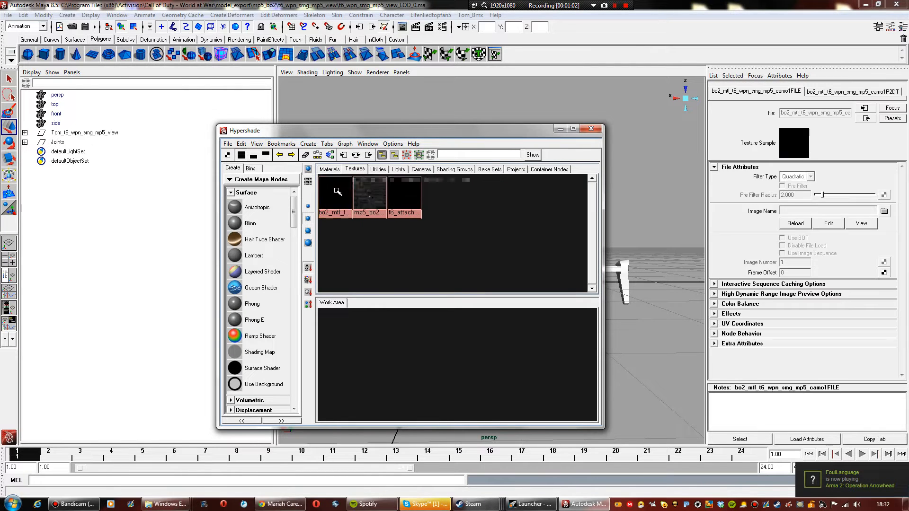
key("Delete")
left_click(338, 192)
key("Delete")
left_click(338, 191)
key("Delete")
left_click(337, 191)
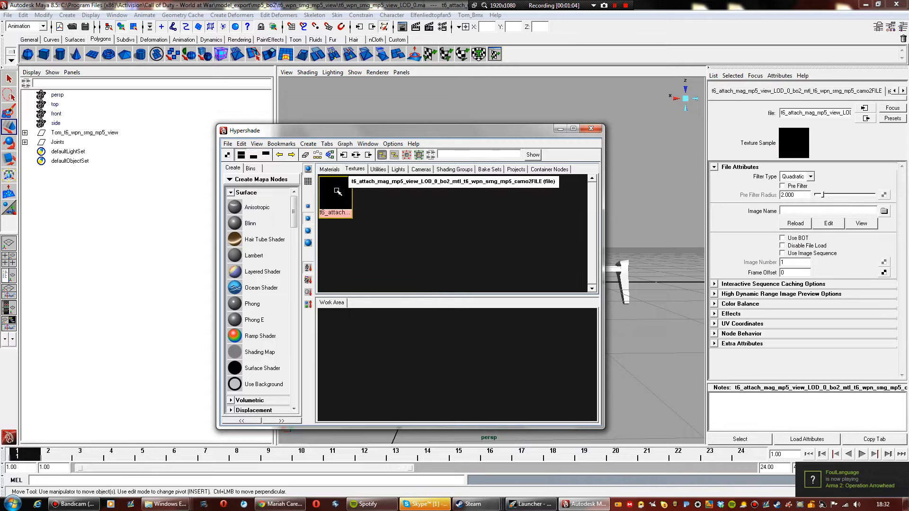
key("Delete")
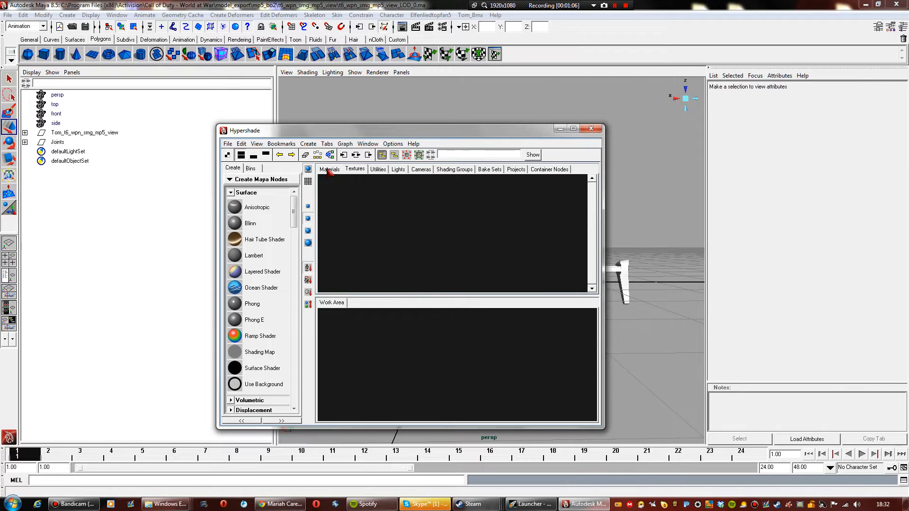
Create a new Blinn material and place its node in the middle of the Hypershade work area
left_click(334, 169)
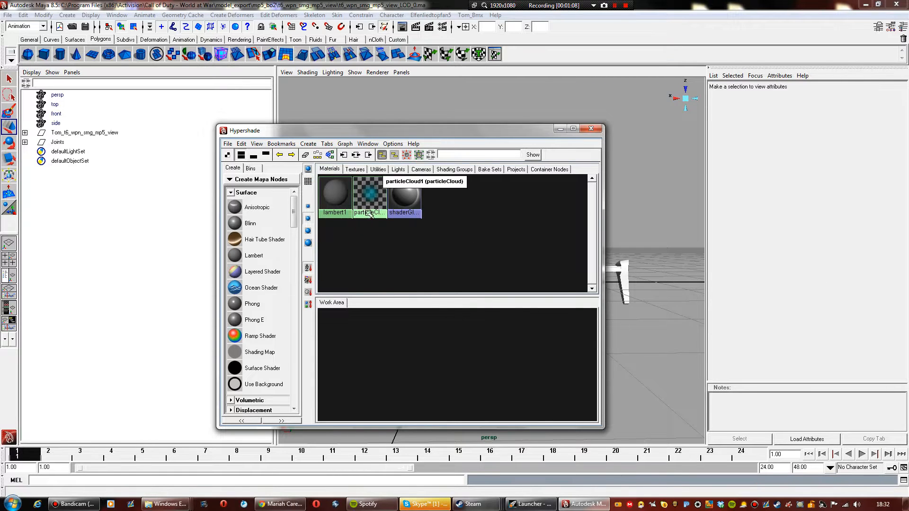
left_click(242, 228)
left_click_drag(360, 344, 460, 353)
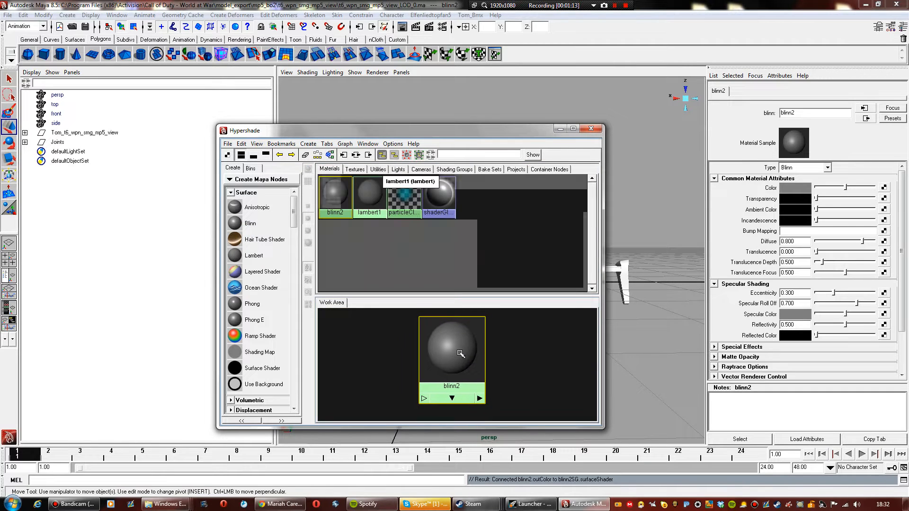
Rename the new Blinn material as mtl_mp5_bo2_non_upgraded
right_click(450, 399)
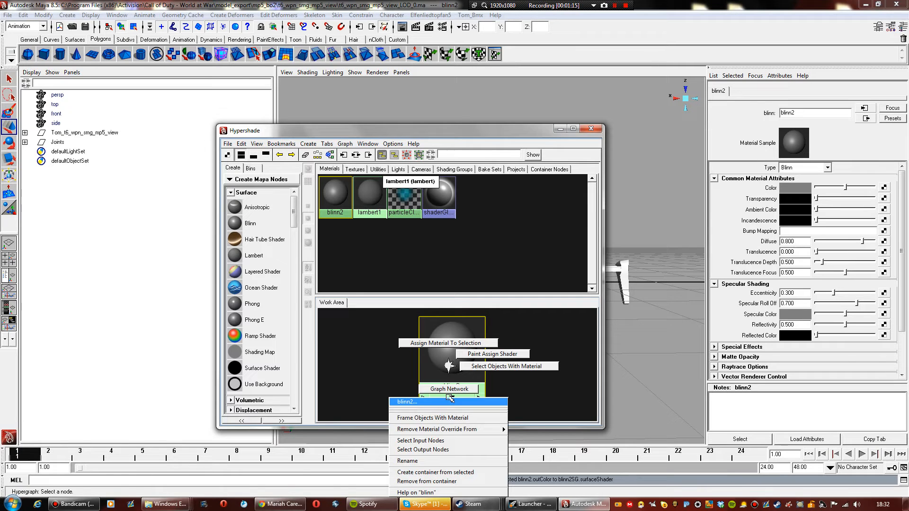
left_click(442, 464)
type("mtl_")
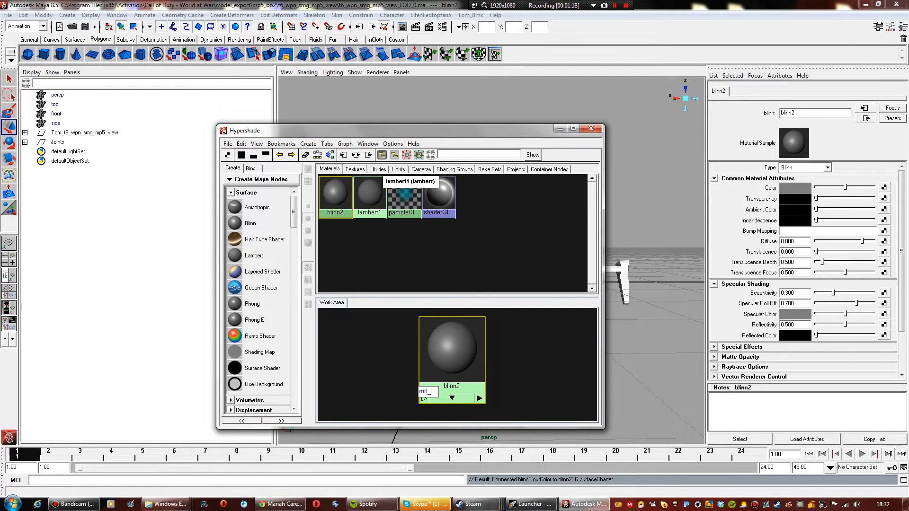
type("mp5_bow")
key("BackSpace")
type("2_non_upgr")
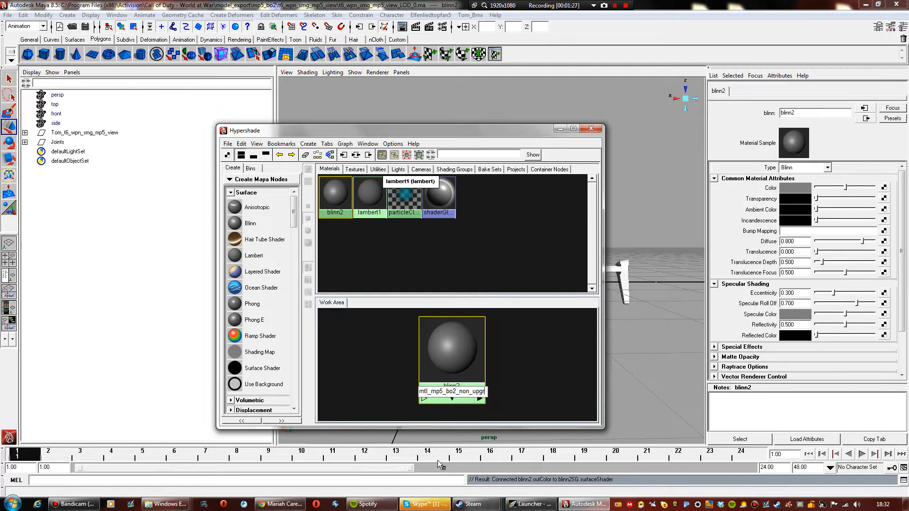
type("aded")
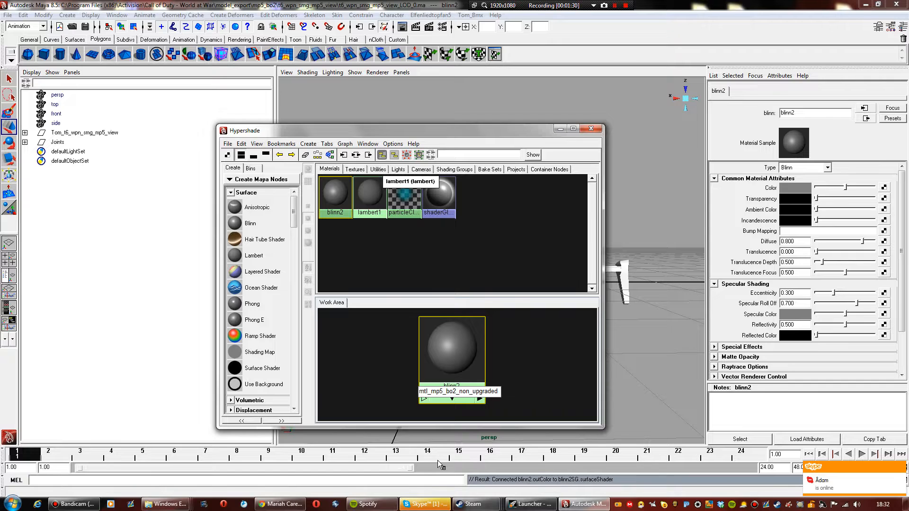
key("Return")
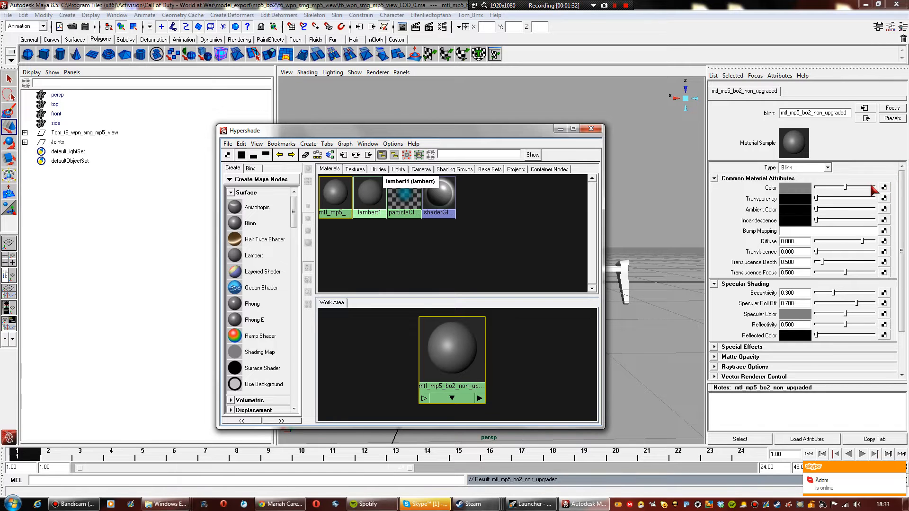
Connect a new 2D File texture to the Color attribute of the mtl_mp5_bo2_non_upgraded material
left_click(902, 27)
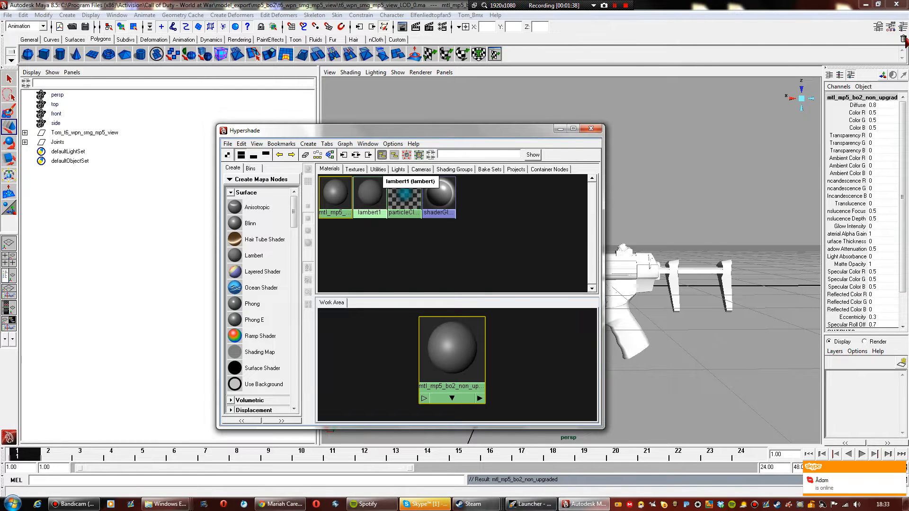
left_click(878, 28)
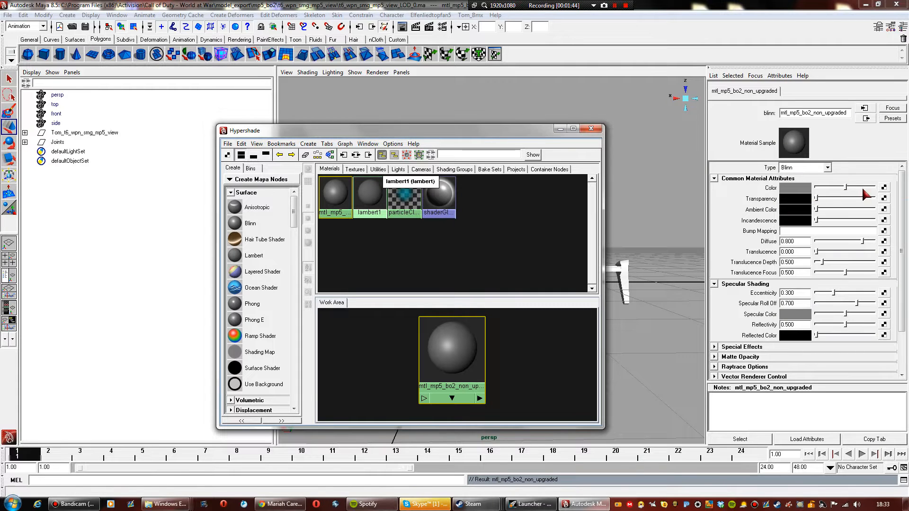
left_click(883, 188)
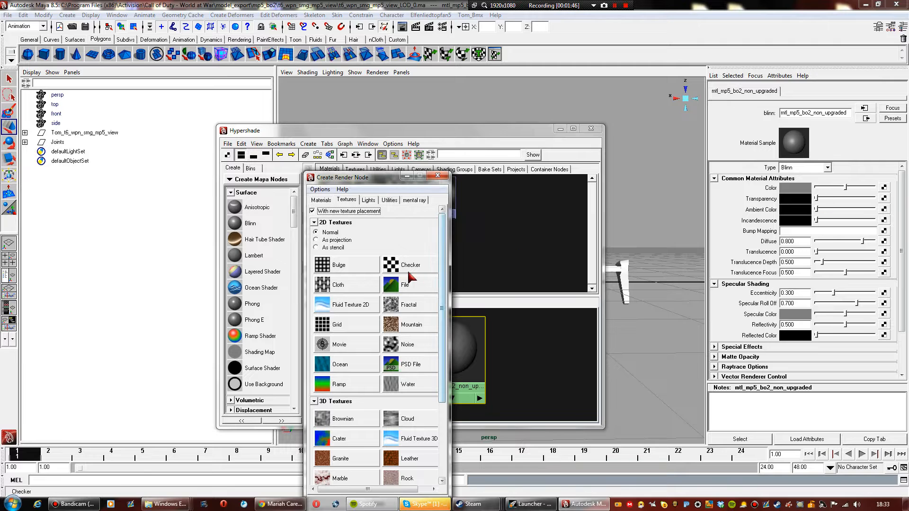
left_click(402, 287)
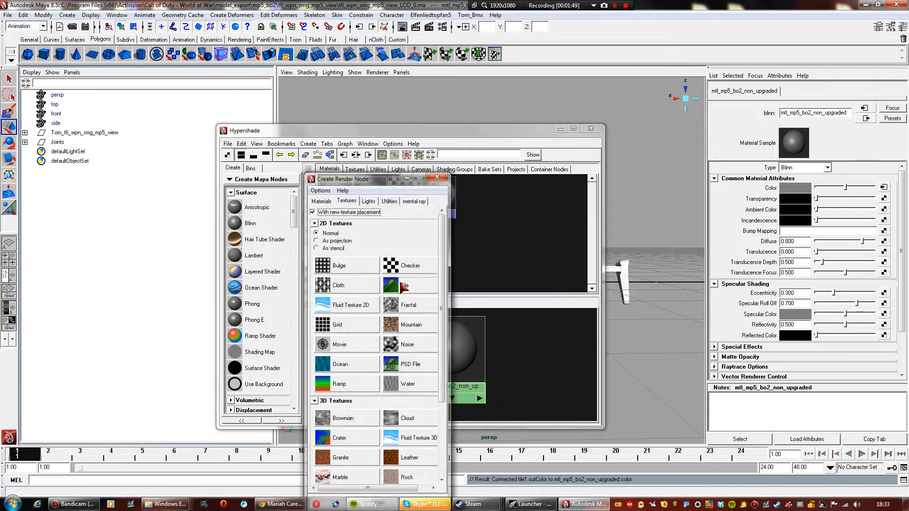
Rename the file texture node feeding the material as mp5_bo2_non_upgraded_tex
left_click(323, 367)
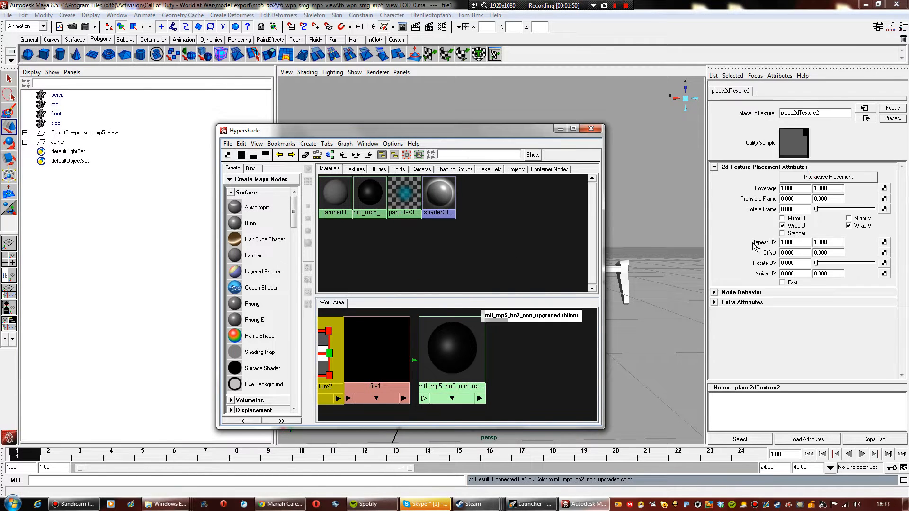
left_click(372, 365)
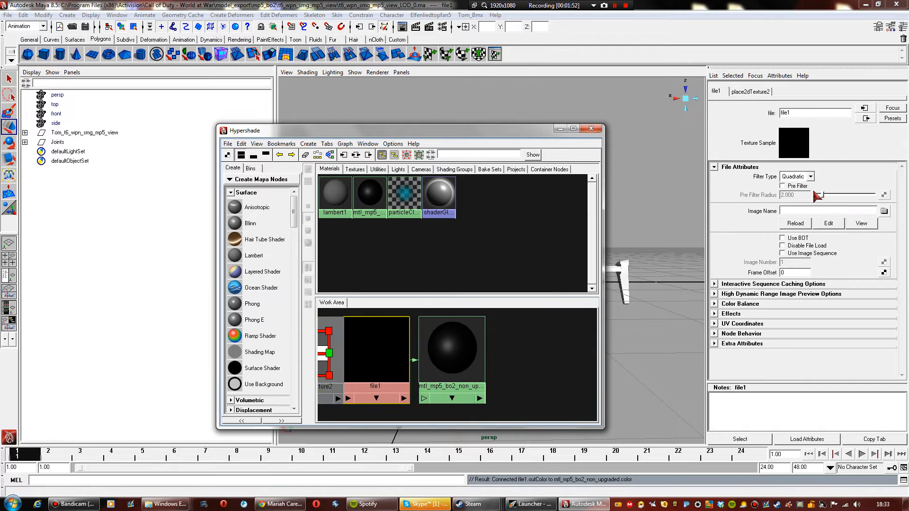
left_click(748, 91)
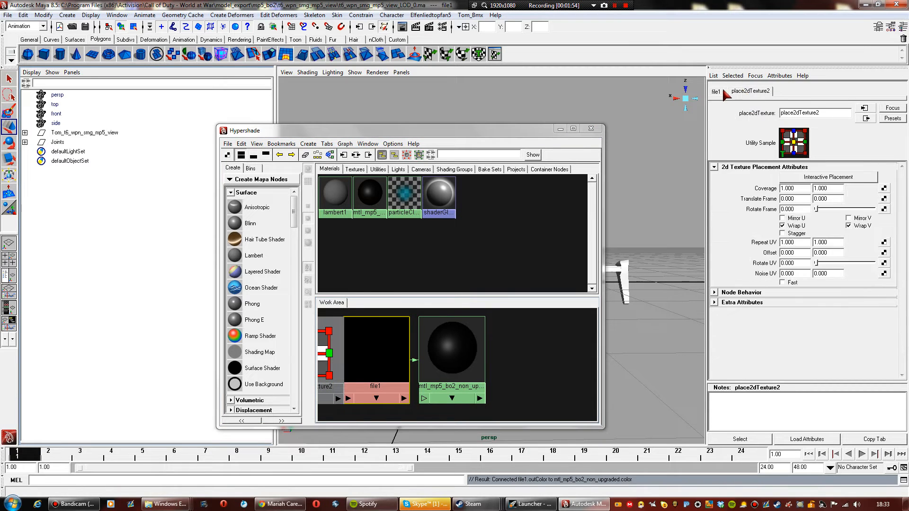
left_click(716, 91)
left_click(451, 350)
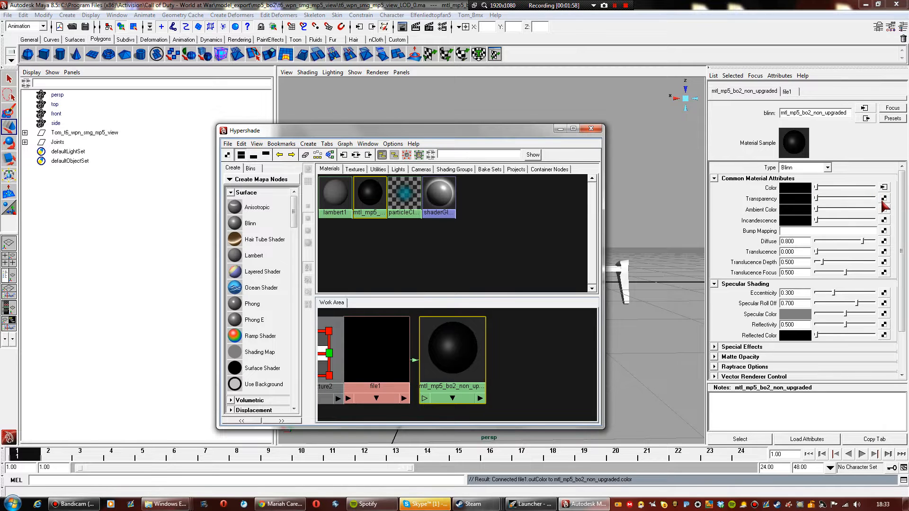
left_click(359, 355)
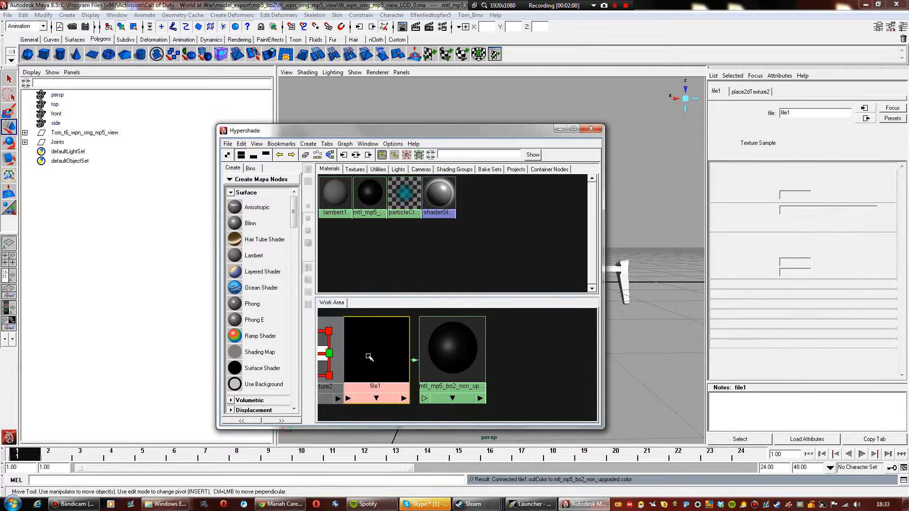
right_click_drag(376, 378, 357, 465)
type("mtl")
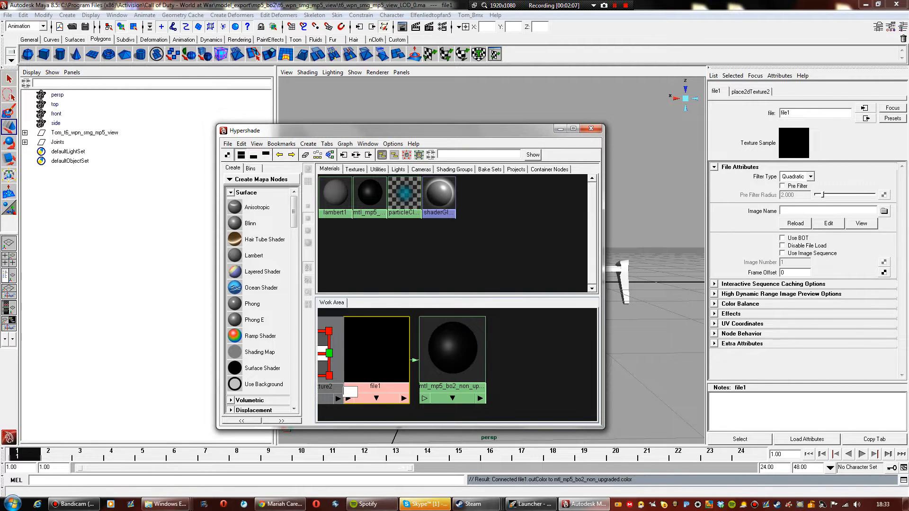
type("p5_now3raded_tex")
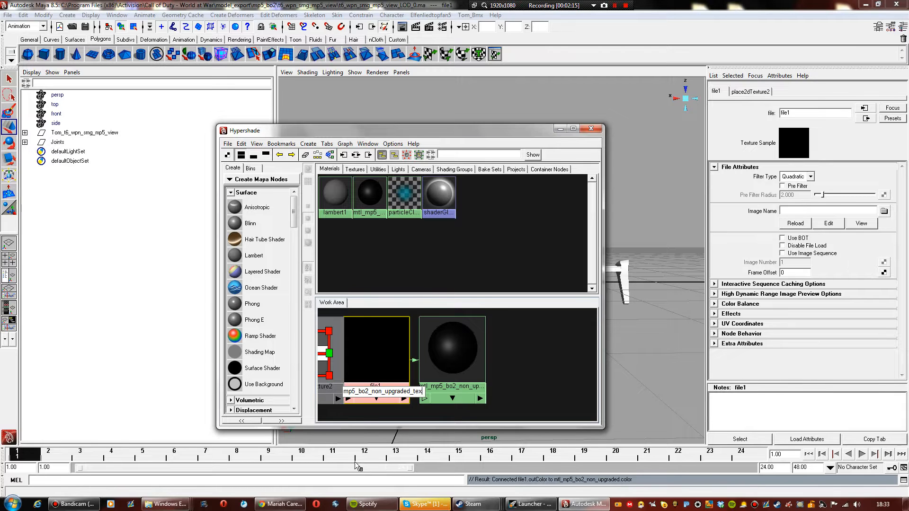
key("Return")
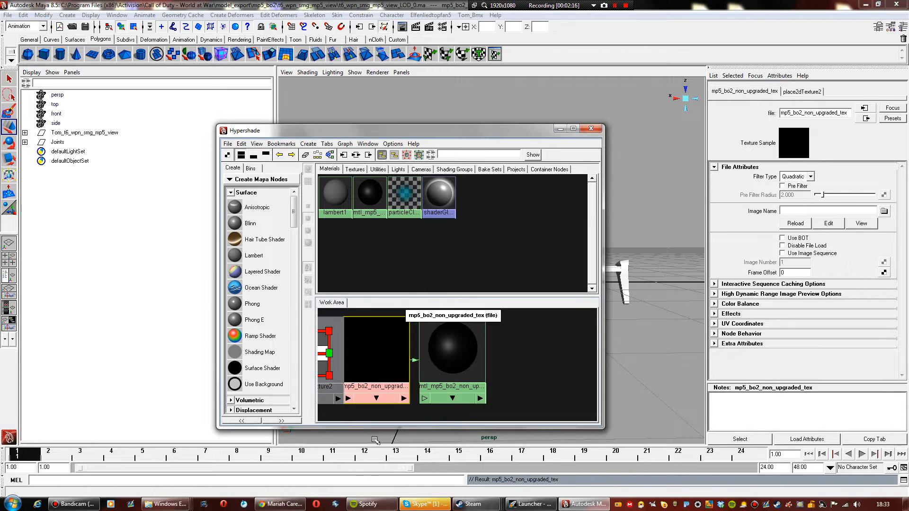
Load the DDS image _-gmtl_t6_wpn_smg_mp5_col into the file texture and move the material node farther away from the texture node
left_click(883, 211)
left_click(323, 213)
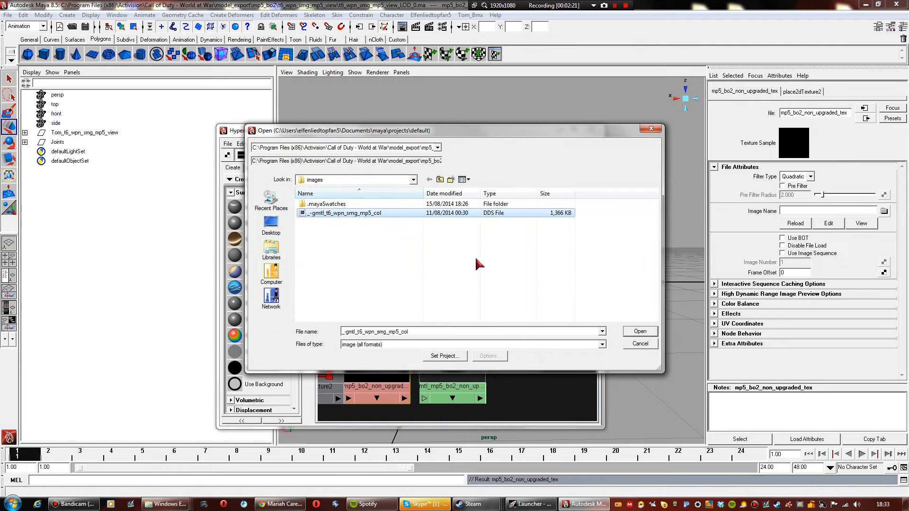
left_click(640, 334)
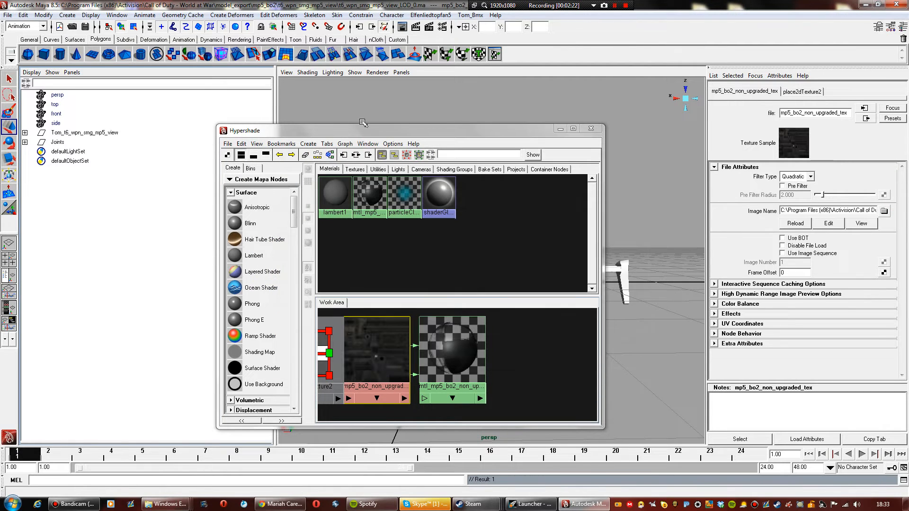
left_click_drag(457, 342, 514, 343)
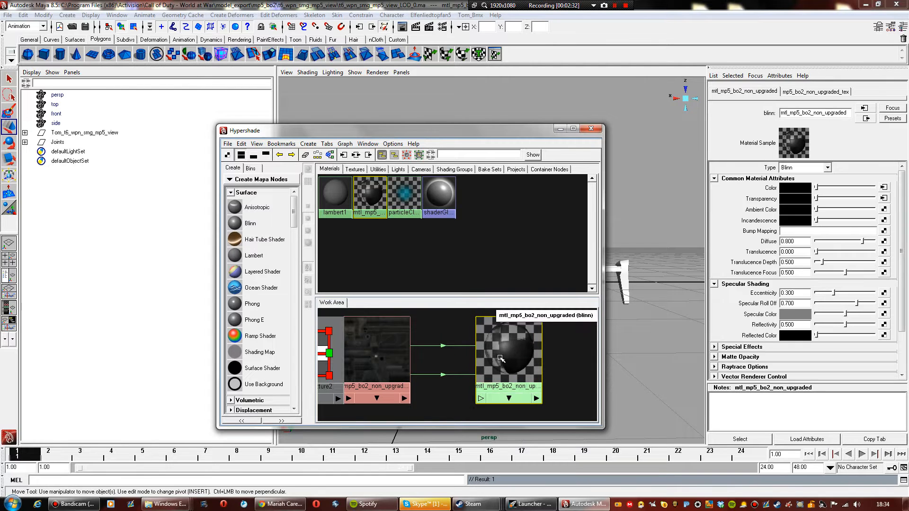
Delete the connection from the texture's outTransparency to the transparency of the mtl_mp5_bo2_non_upgraded material
left_click(445, 348)
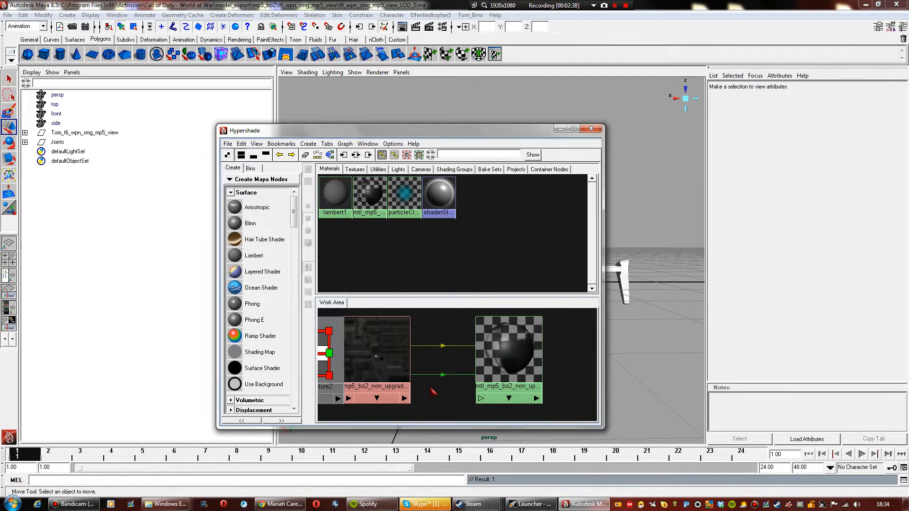
key("Delete")
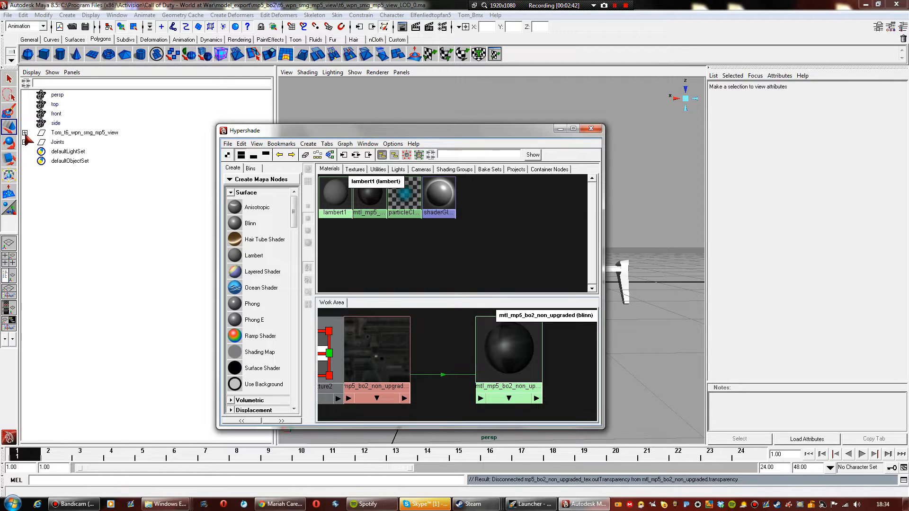
Select all four meshes under Tom_t6_wpn_smg_mp5_view in the Outliner and assign the mtl_mp5_bo2_non_upgraded material to them
left_click(8, 276)
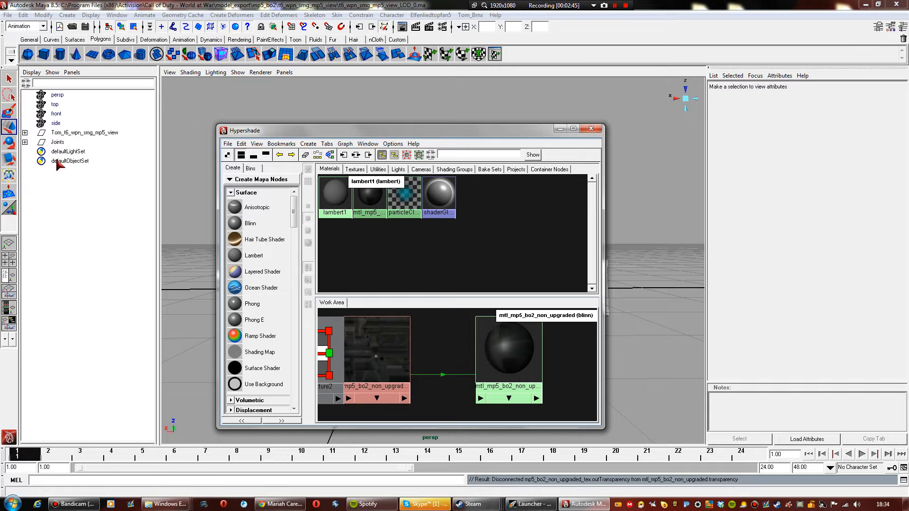
left_click(11, 244)
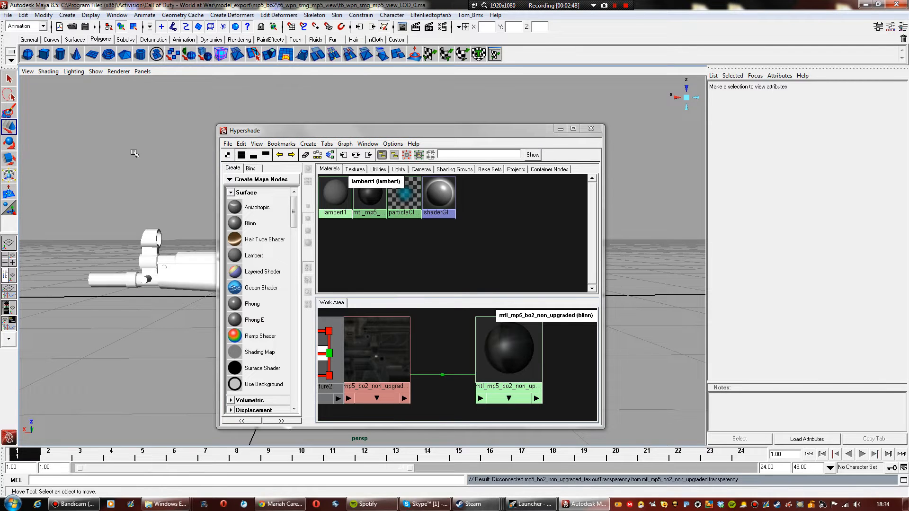
left_click(12, 276)
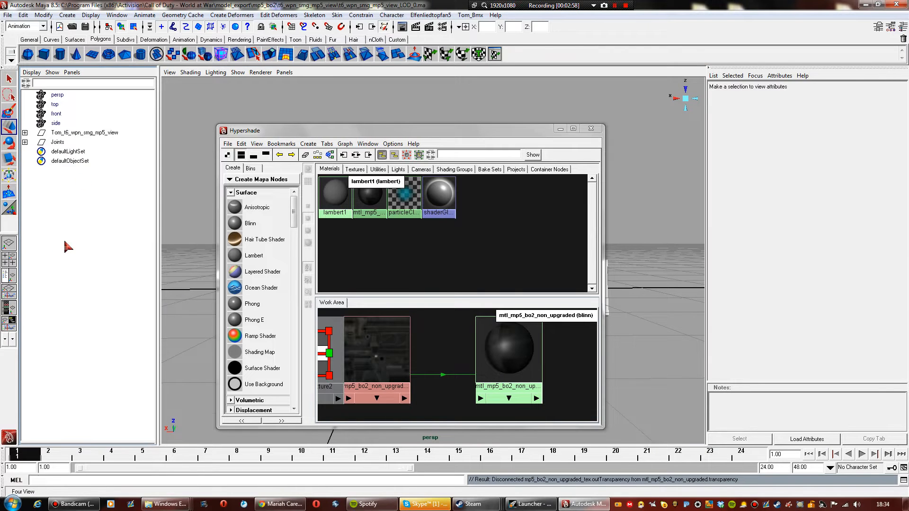
left_click(25, 133)
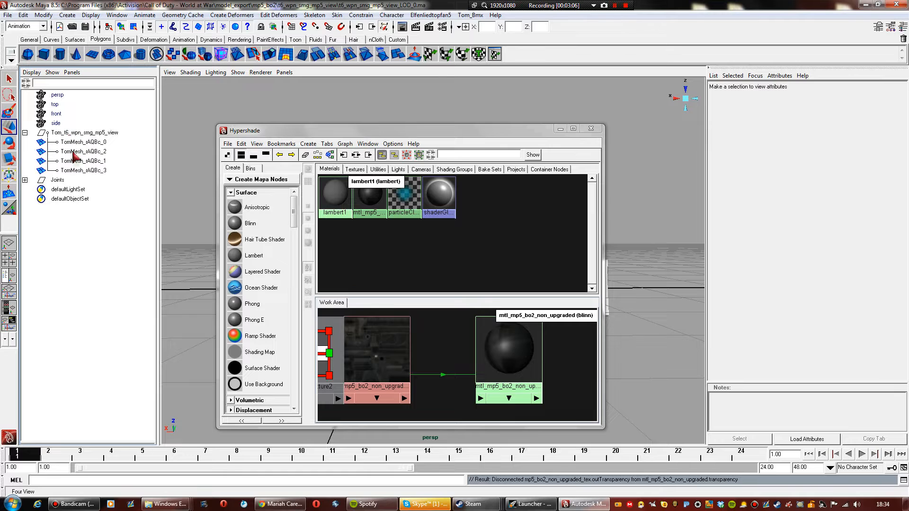
left_click_drag(78, 144, 81, 175)
right_click(366, 197)
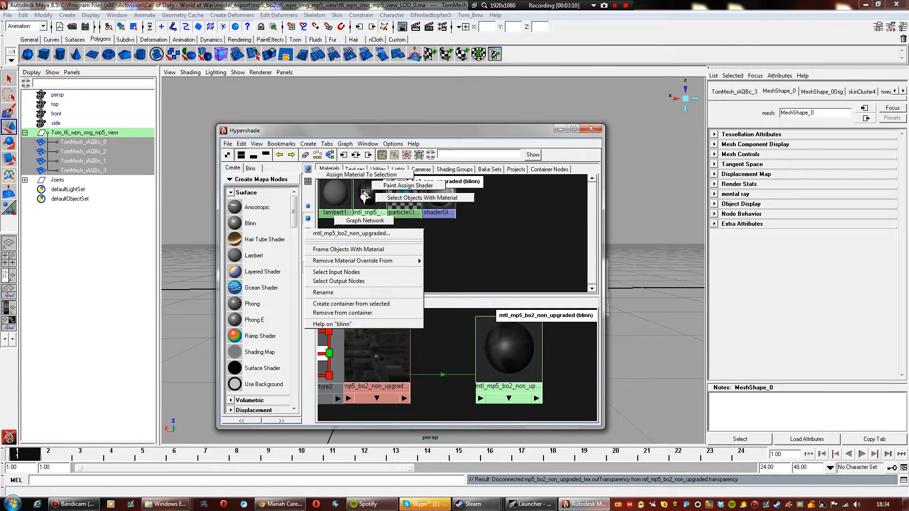
right_click_drag(364, 193, 368, 174)
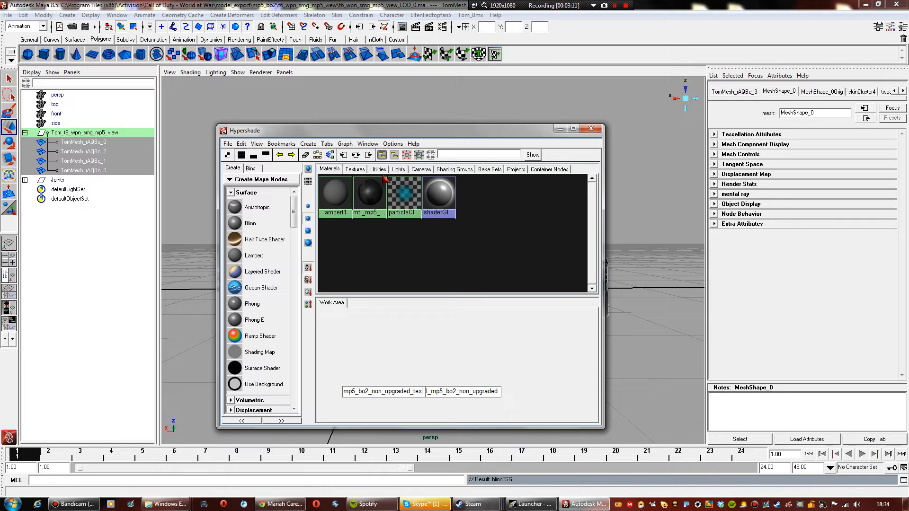
Minimize the Hypershade and clear the selection to inspect the textured MP5 in the perspective view
left_click(560, 128)
left_click(371, 355)
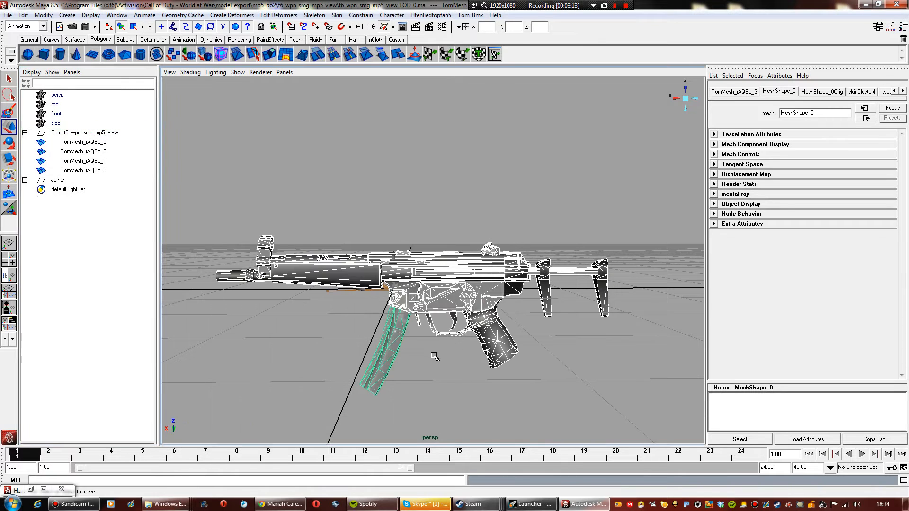
left_click(388, 356)
left_click(420, 406)
left_click_drag(419, 406, 424, 344, "alt")
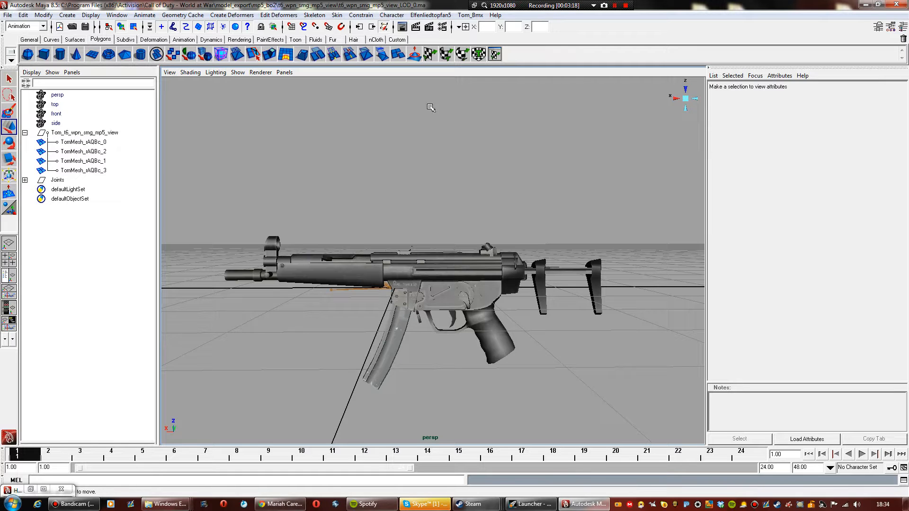
Start the COD Model Exporter and add a new export entry with Force Export Selected Joints enabled
left_click(430, 15)
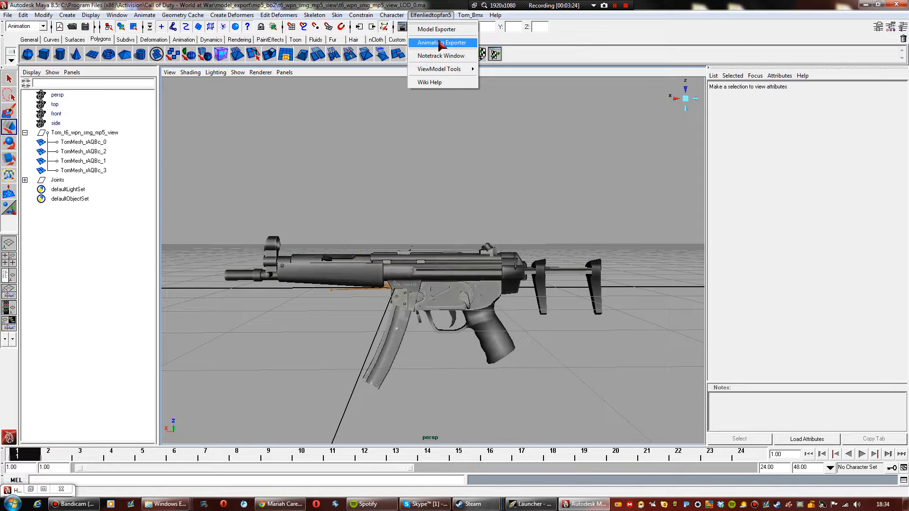
left_click(436, 29)
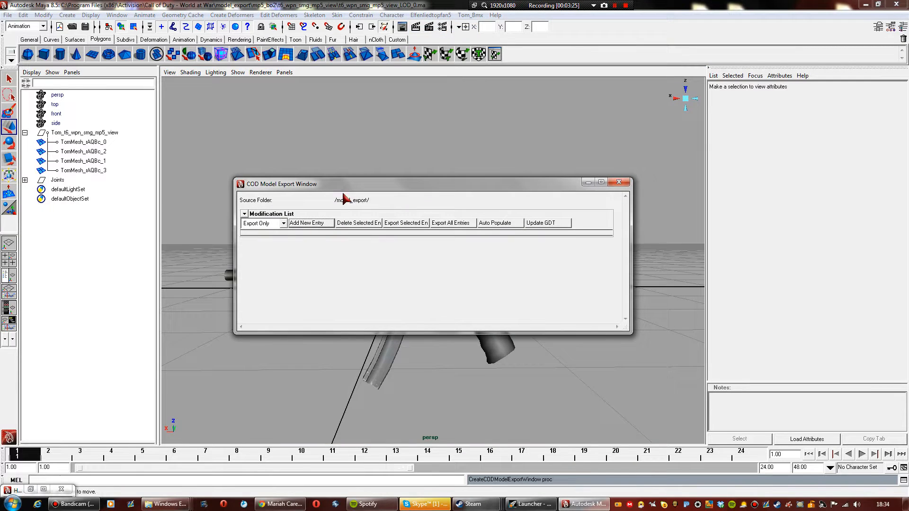
left_click(313, 224)
left_click(255, 223)
left_click(514, 234)
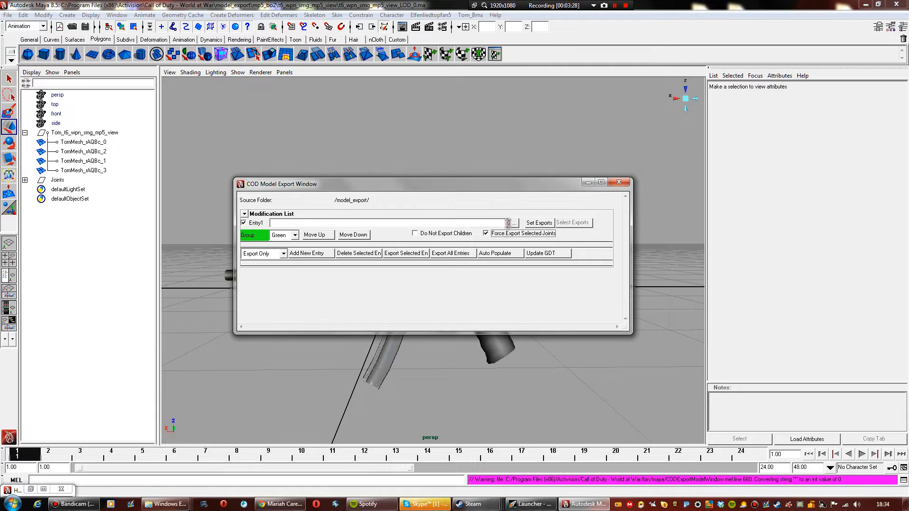
Set the entry's export file to mp5_vm inside the mp5_bo2/t6_wpn_smg_mp5_view folder
left_click(513, 223)
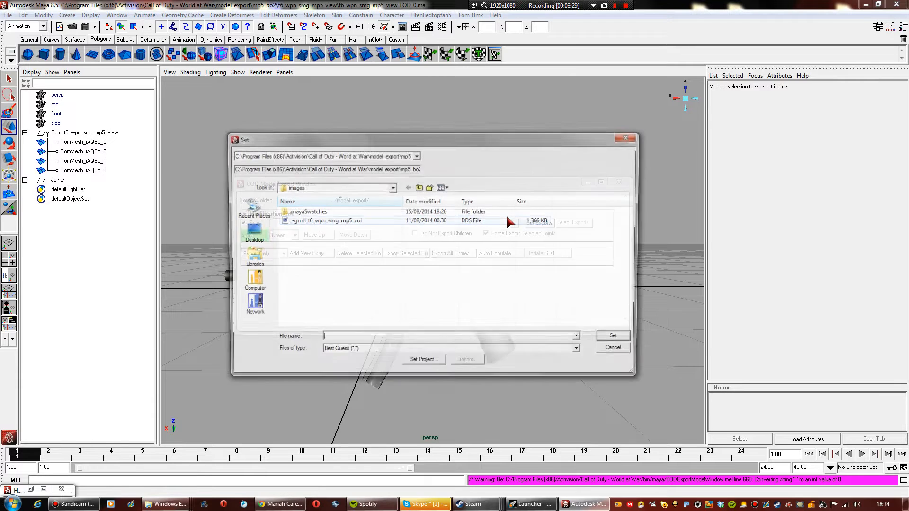
left_click(418, 187)
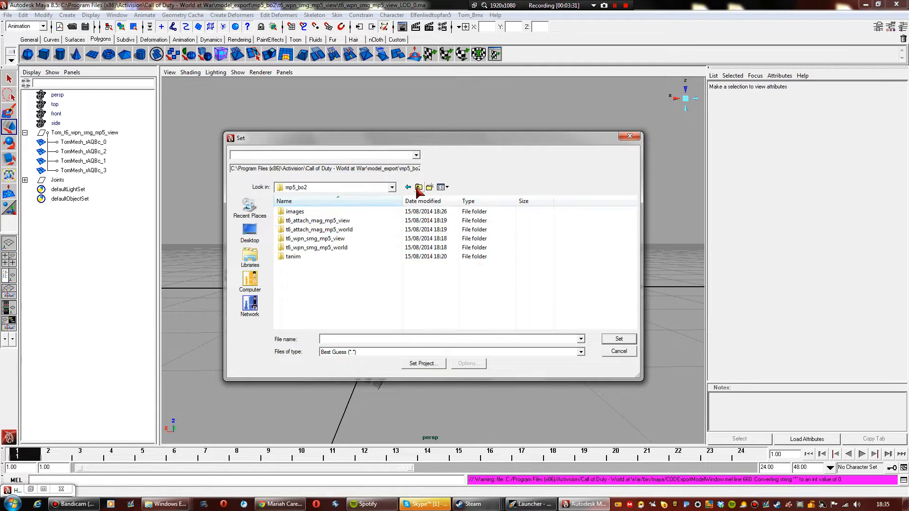
left_click(362, 222)
double_click(362, 221)
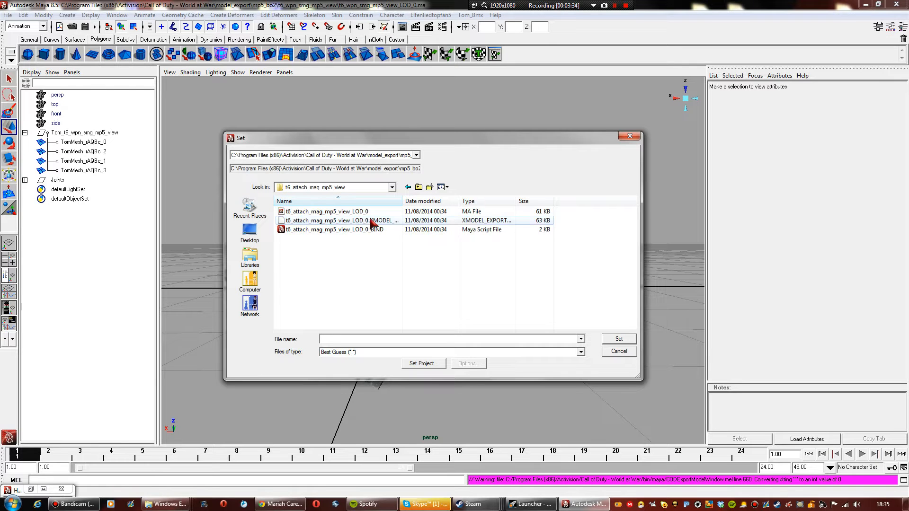
left_click(408, 187)
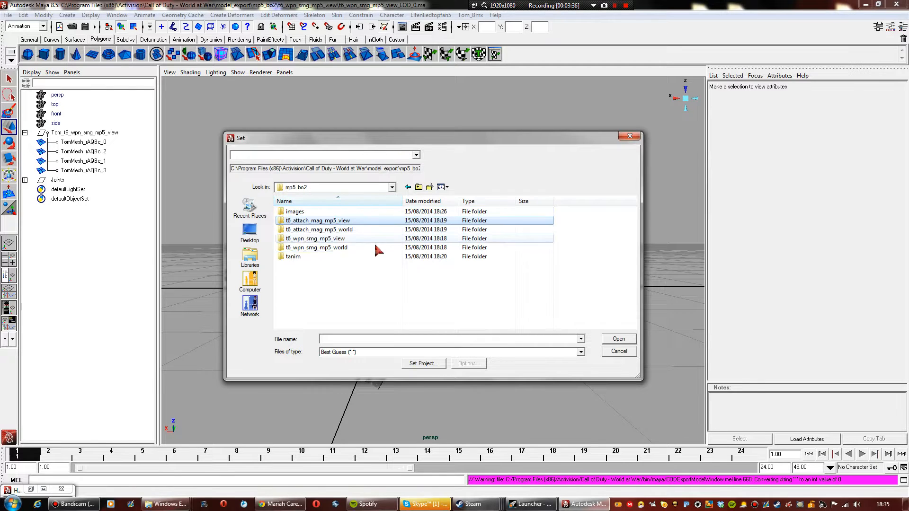
double_click(348, 240)
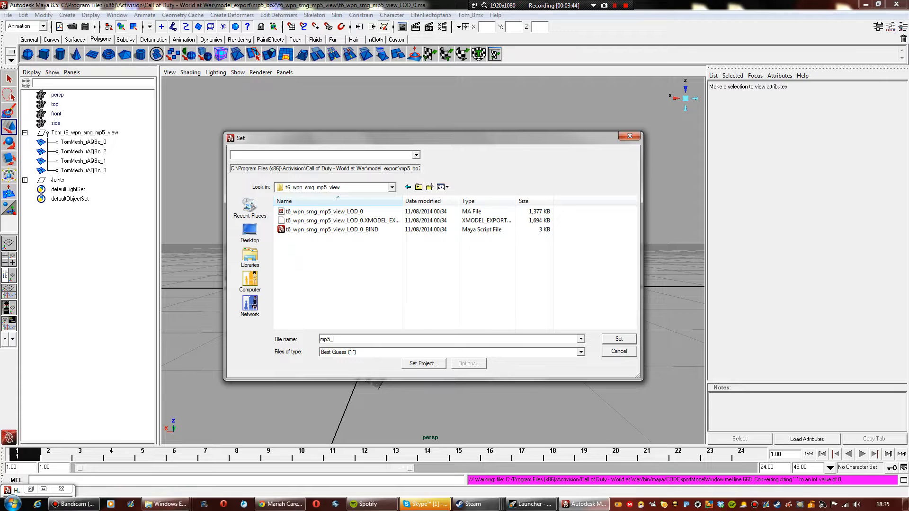
left_click(348, 340)
type("mp5_vm")
key("Return")
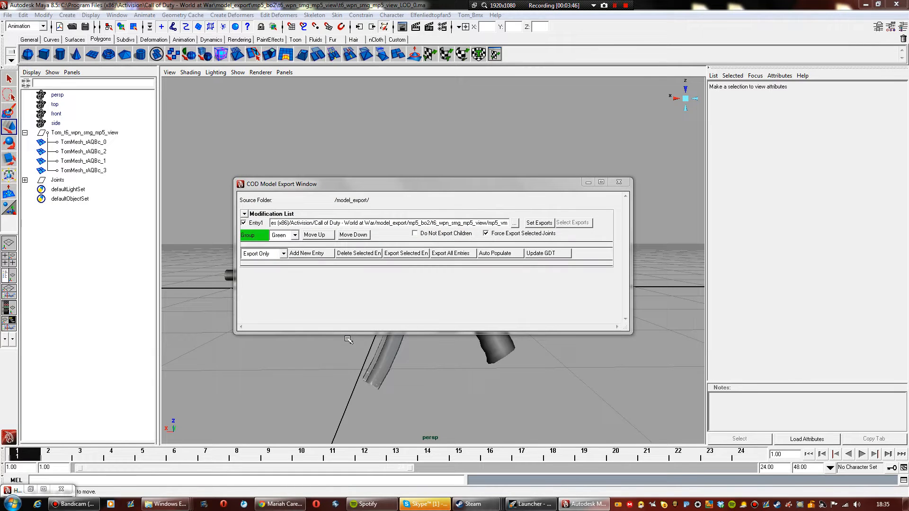
Select the full hierarchy of Tom_t6_wpn_smg_mp5_view and Joints and set it as the entry's exports
left_click(25, 133)
left_click(57, 132)
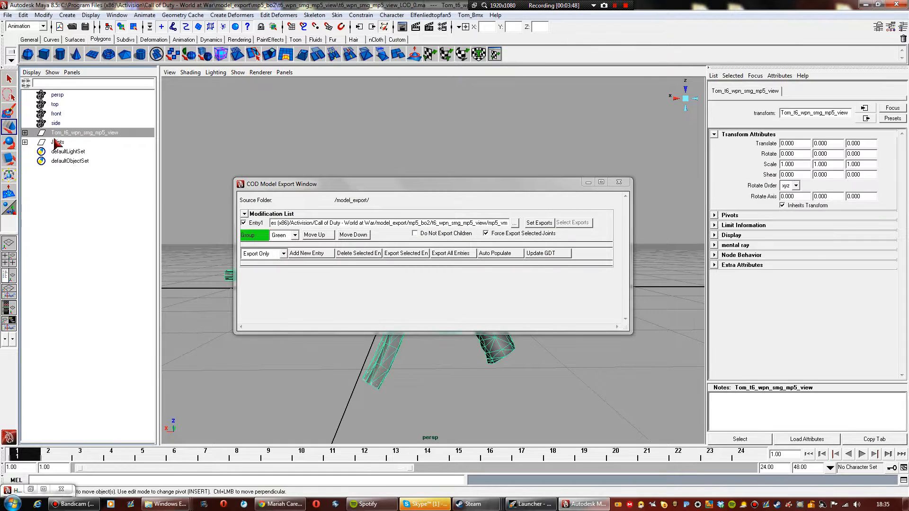
left_click(58, 142, "ctrl")
left_click(22, 15)
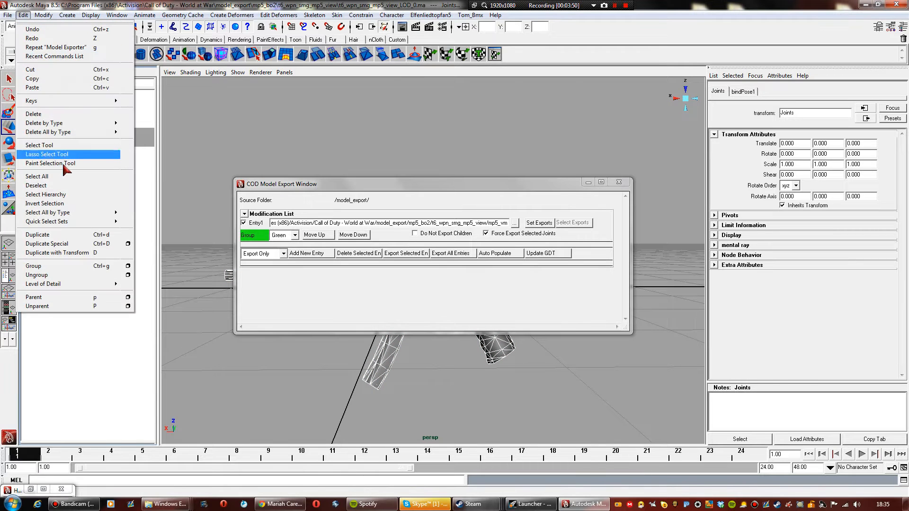
left_click(28, 196)
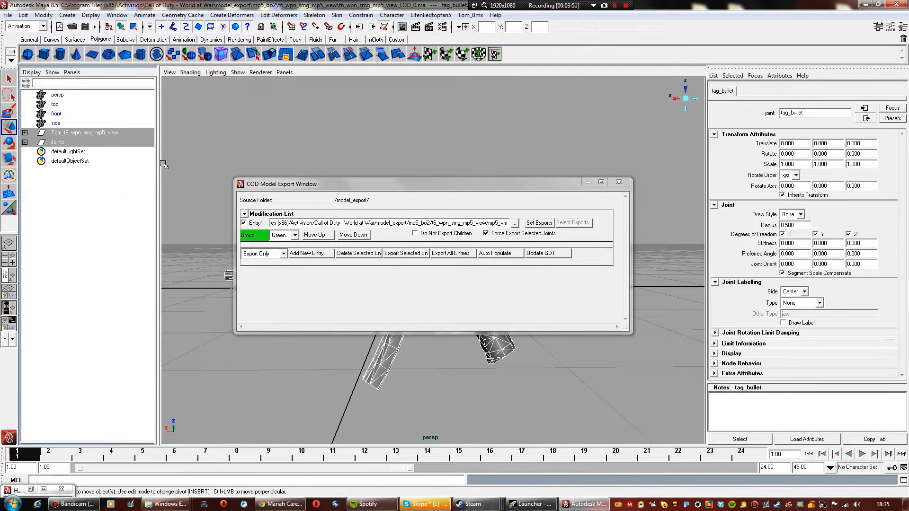
left_click(531, 225)
left_click(583, 224)
Export the selected entry, saving the scene changes, and close the export window with the model deselected
left_click(403, 254)
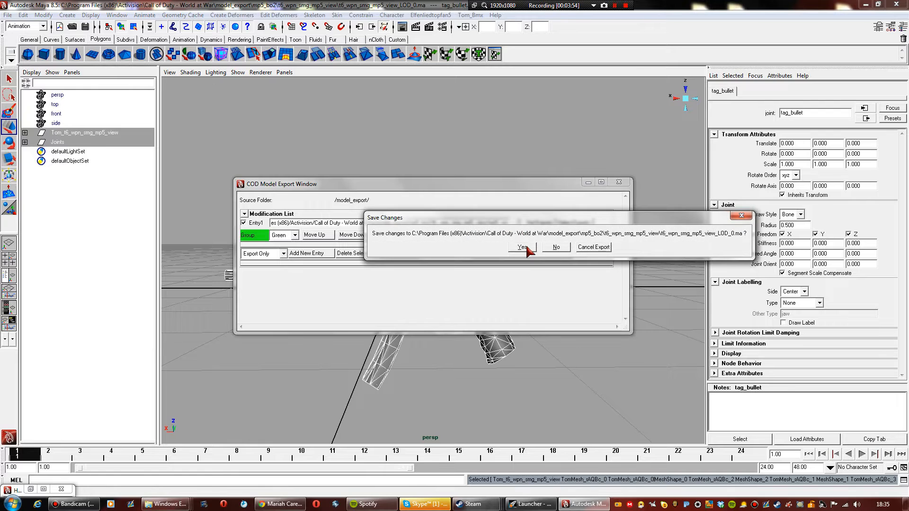
left_click(522, 247)
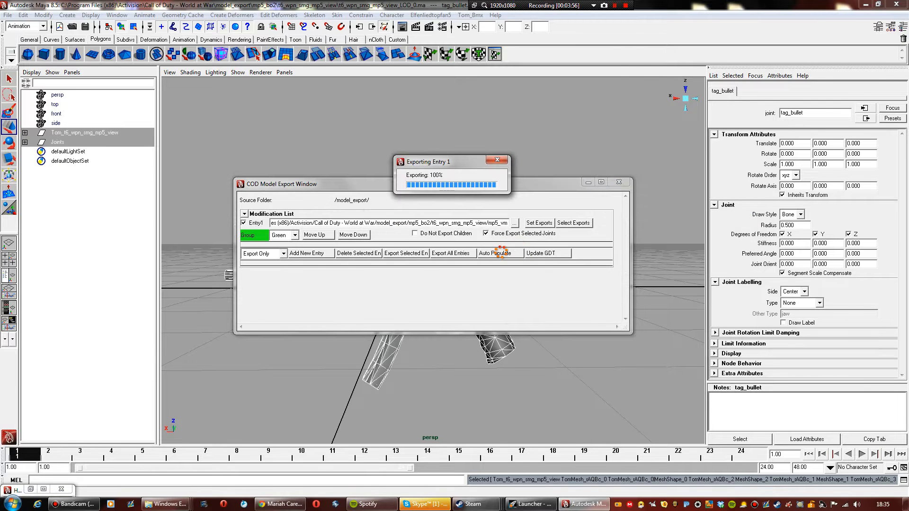
left_click(618, 183)
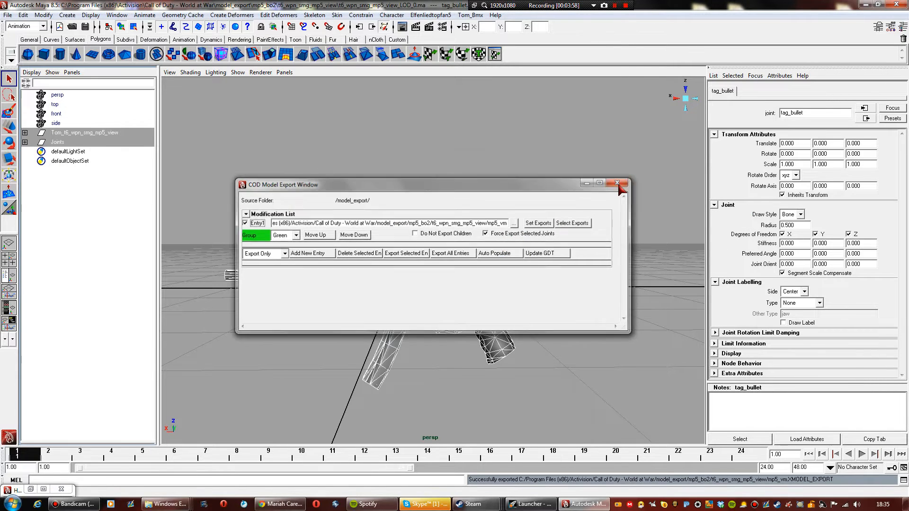
left_click(349, 137)
left_click(8, 14)
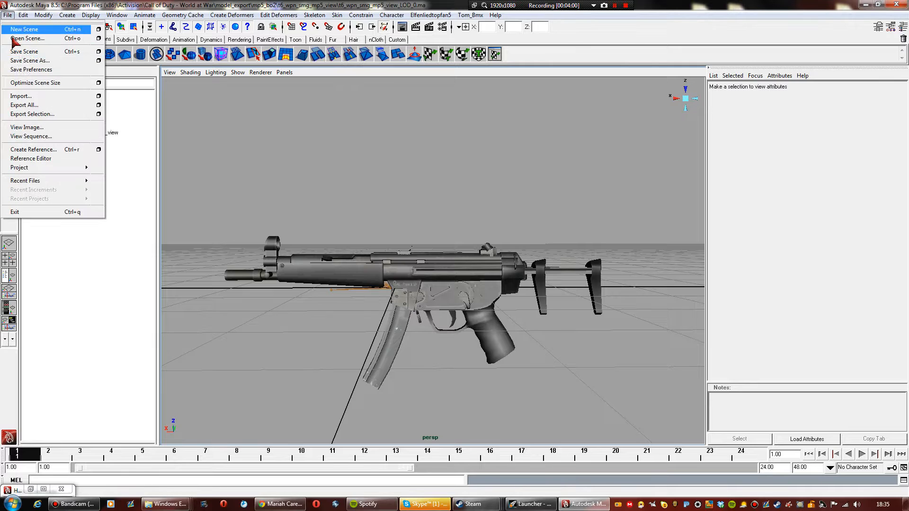
left_click(29, 60)
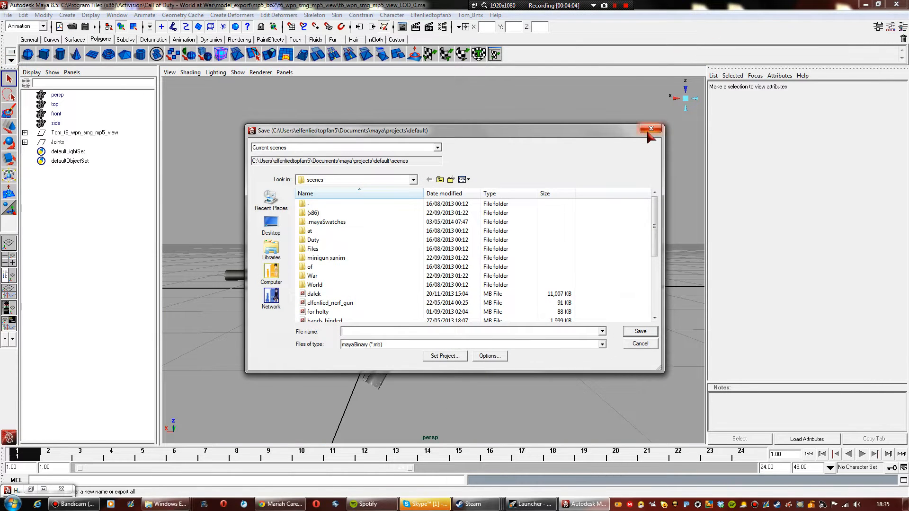
left_click(649, 130)
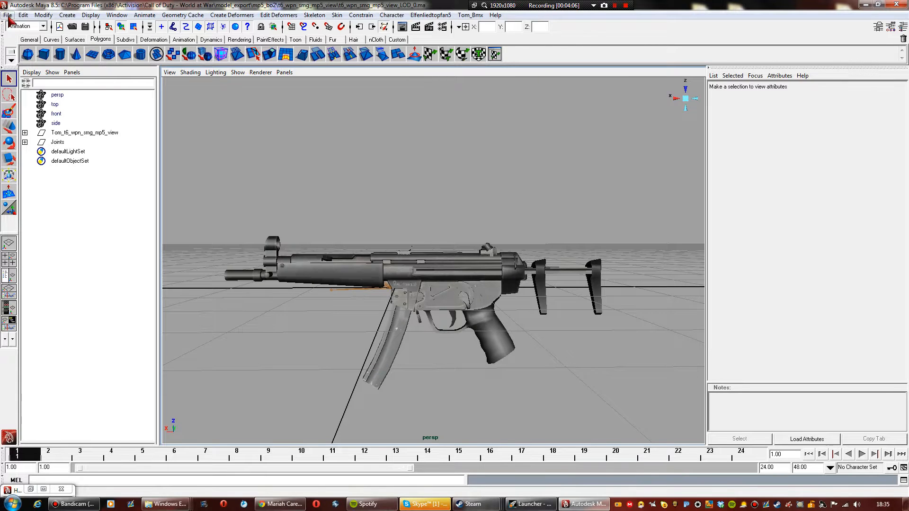
Save the MP5 scene under its existing file name
left_click(8, 15)
left_click(24, 51)
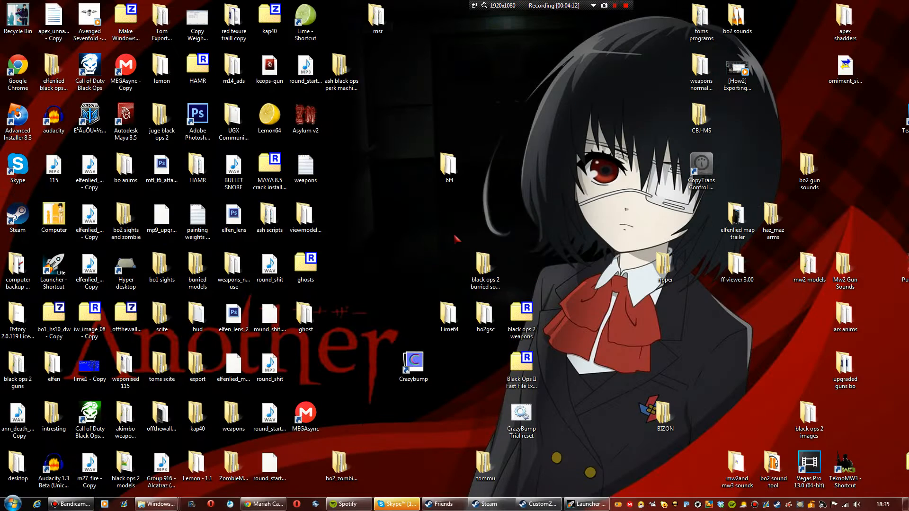
Switch to the Windows Explorer window of t6_wpn_smg_mp5_view, open the parent model_export folder and sort it by date modified
mouse_move(156, 504)
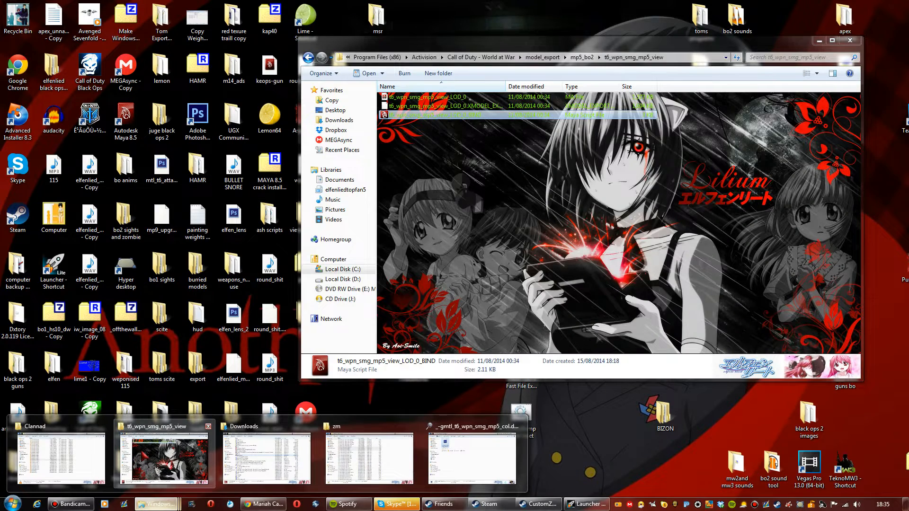
left_click(141, 459)
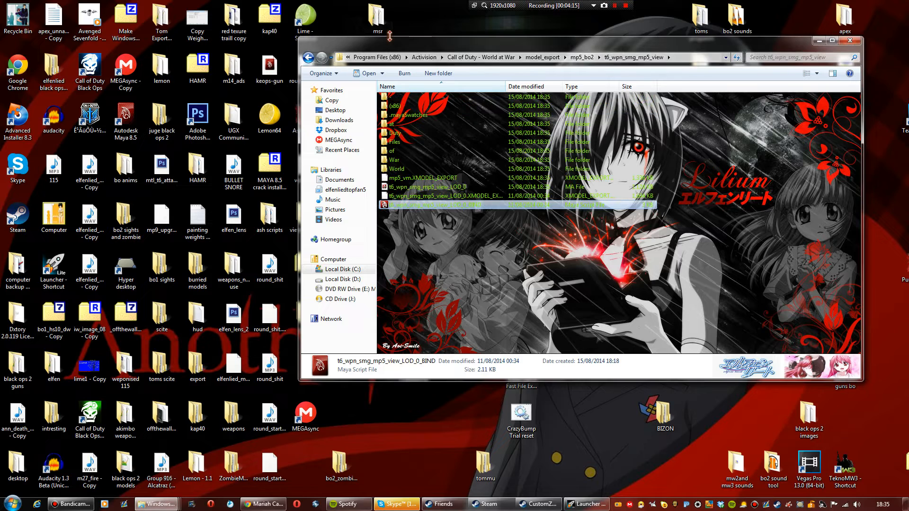
left_click(544, 58)
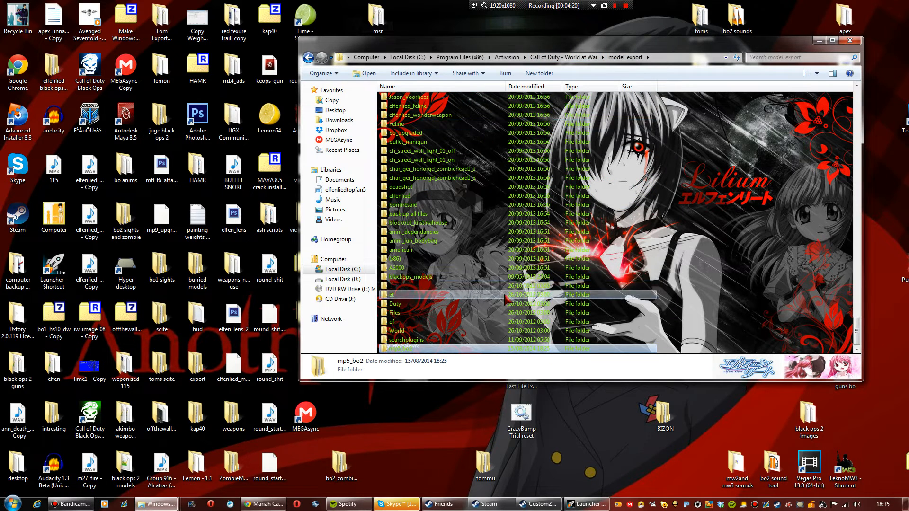
left_click(505, 295)
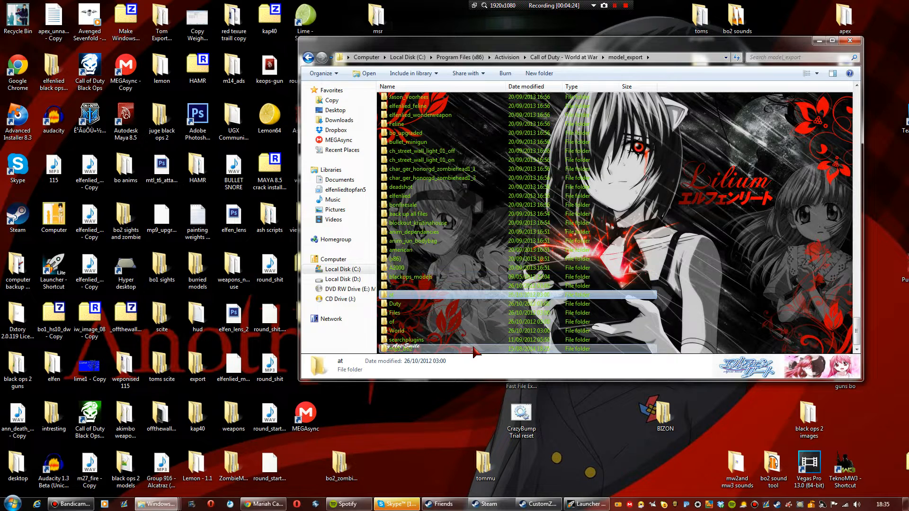
left_click(524, 84)
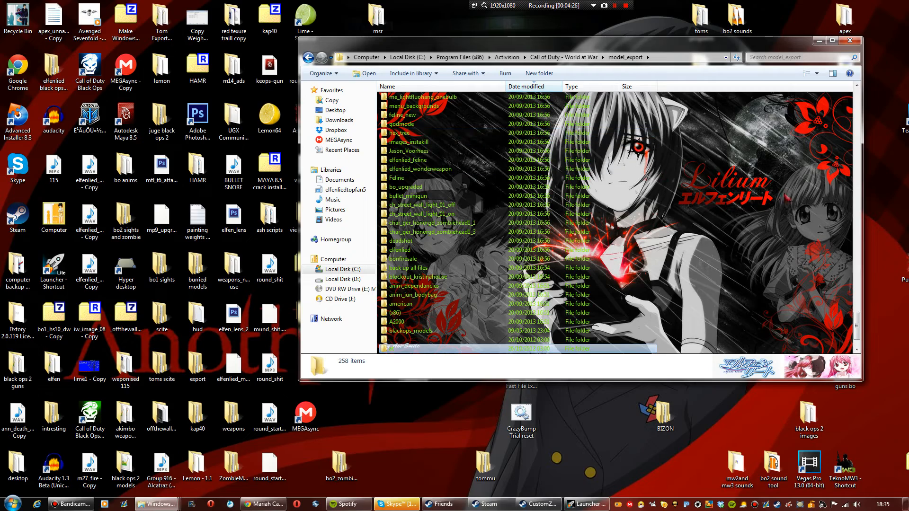
left_click_drag(857, 330, 857, 141)
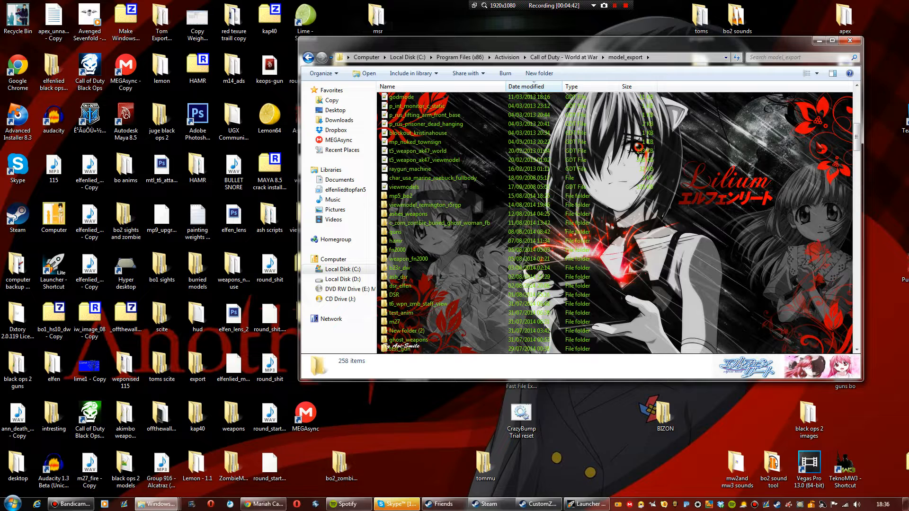
Copy the base file from the dsr_elfen folder into the mp5_bo2 folder
left_click(416, 195)
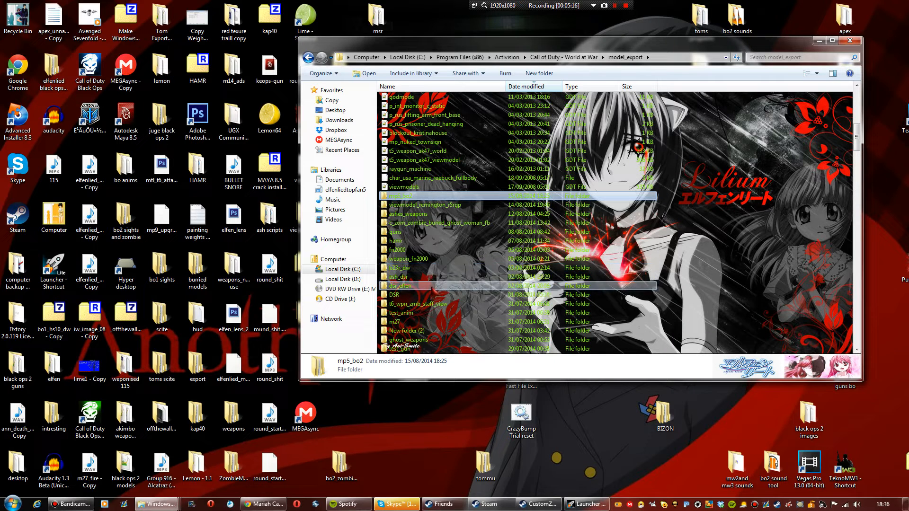
double_click(434, 287)
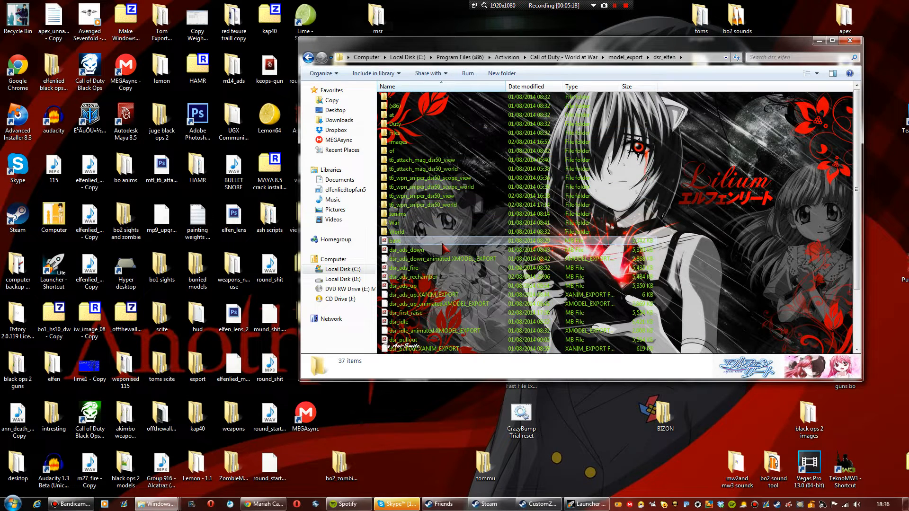
right_click(443, 243)
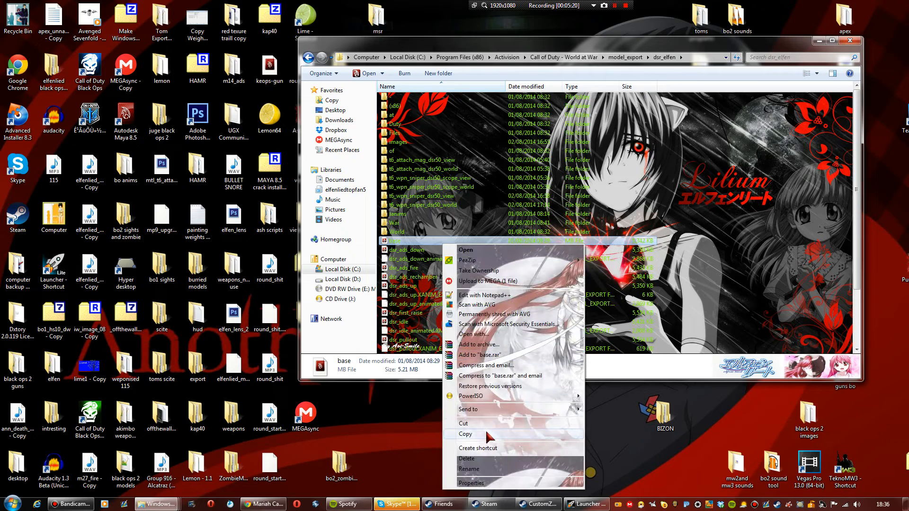
left_click(465, 435)
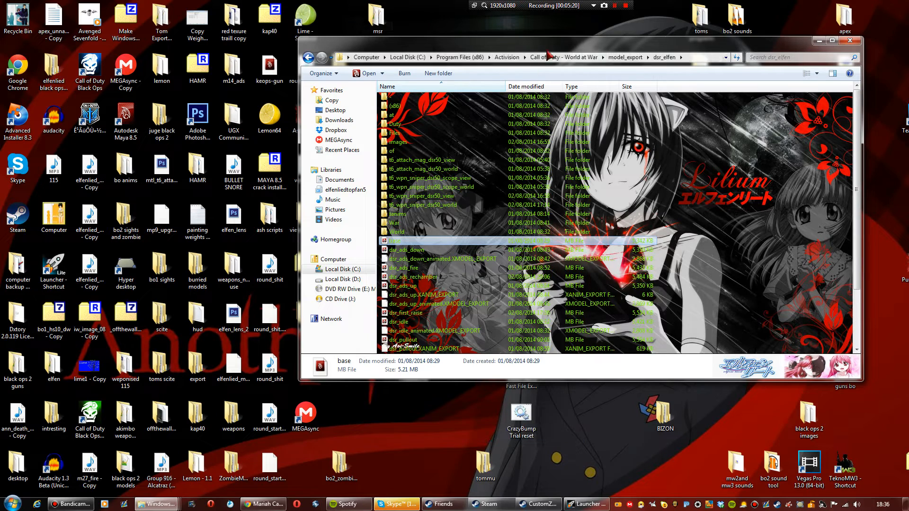
left_click(625, 57)
double_click(421, 259)
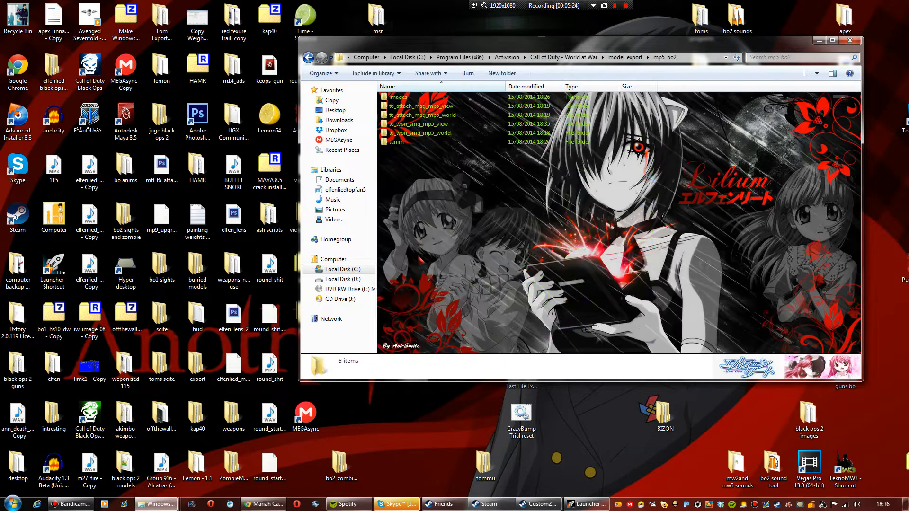
right_click(416, 170)
left_click(438, 249)
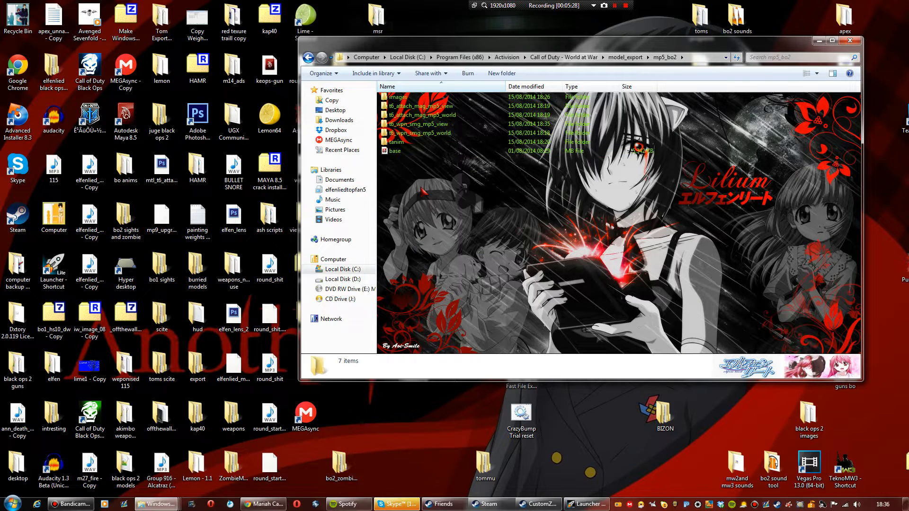
Delete the base file from the mp5_bo2 folder
left_click(406, 151)
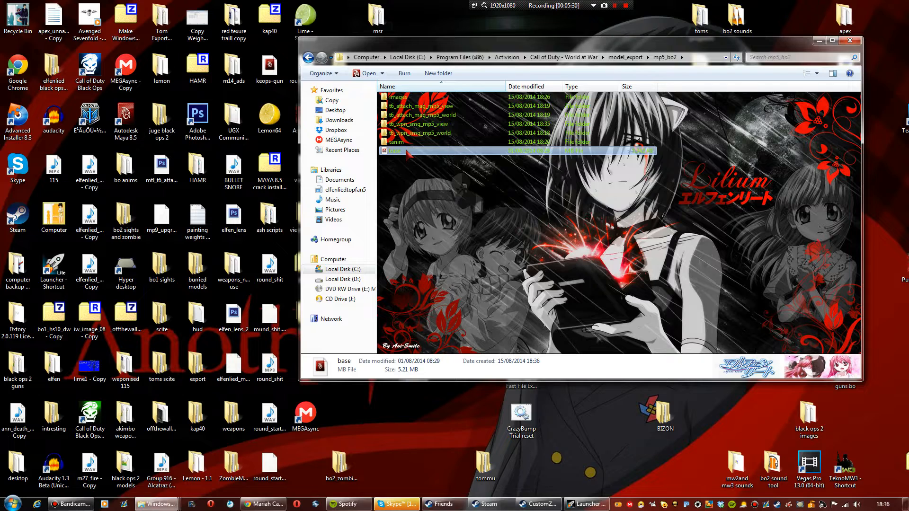
key("Delete")
left_click(492, 295)
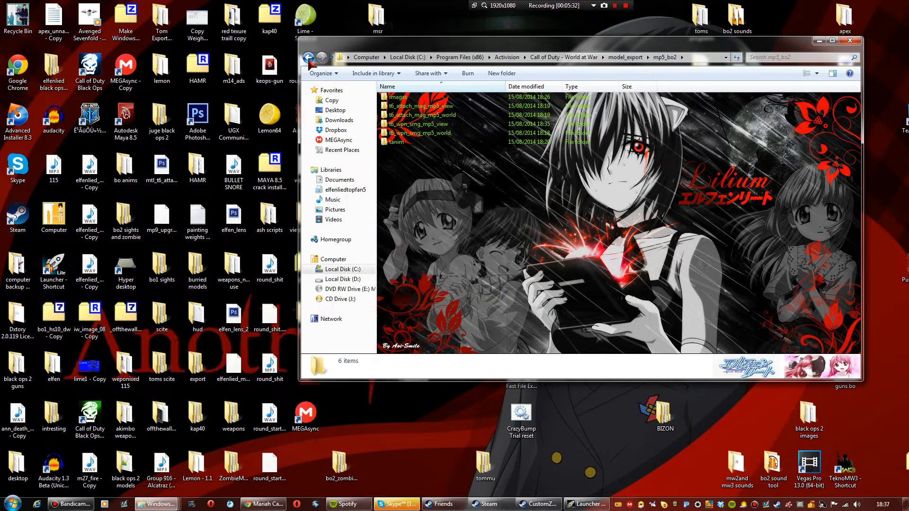
Copy the hands_binded MA file from the dsr_elfen folder into the mp5_bo2 folder
left_click(308, 58)
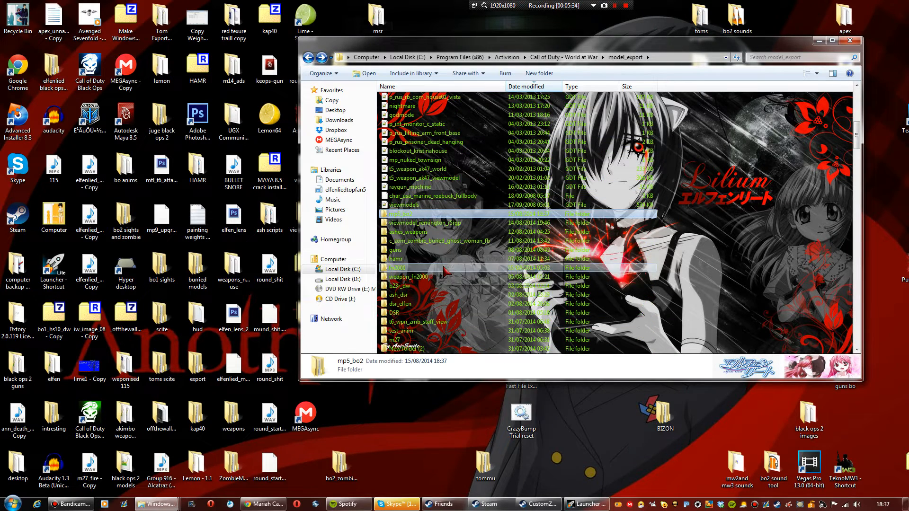
double_click(400, 303)
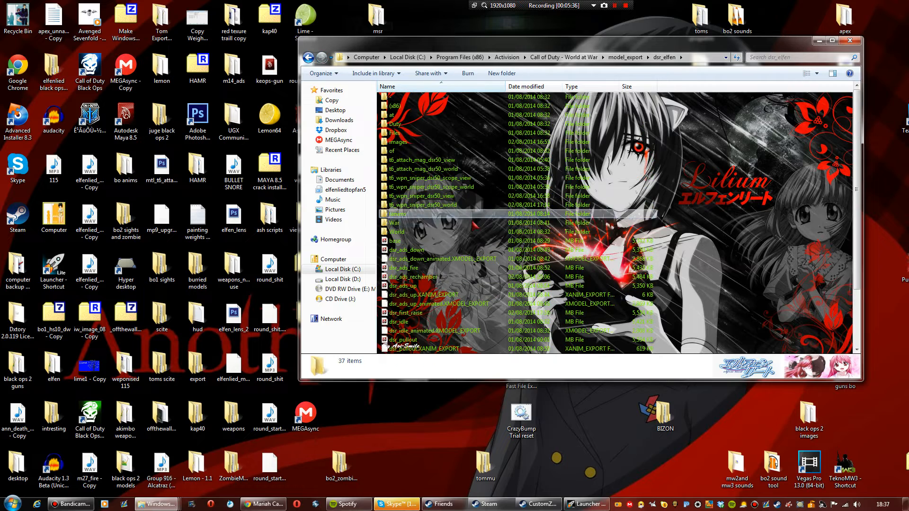
scroll(402, 237, "down", 2)
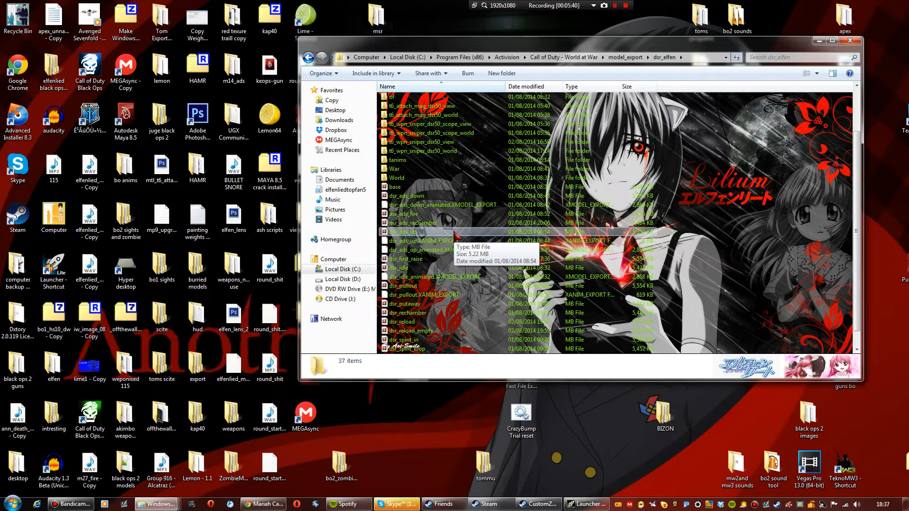
scroll(466, 331, "down", 1)
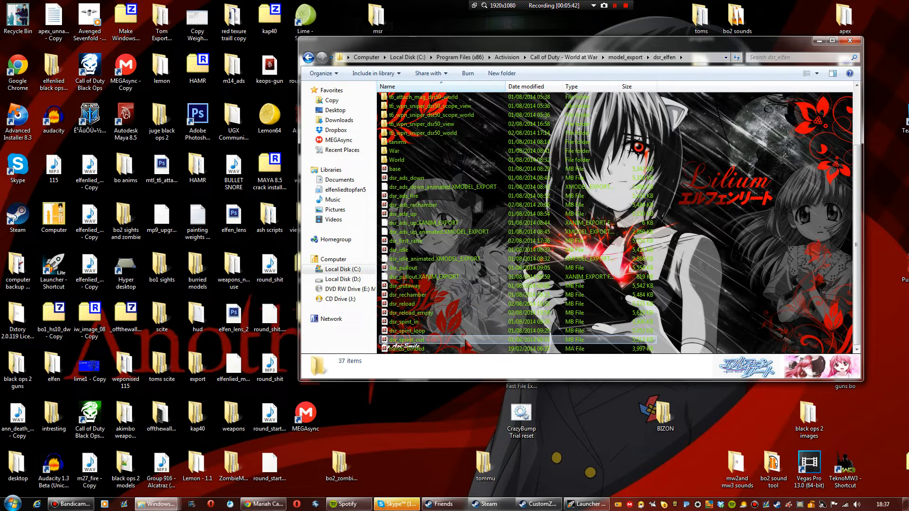
right_click(439, 349)
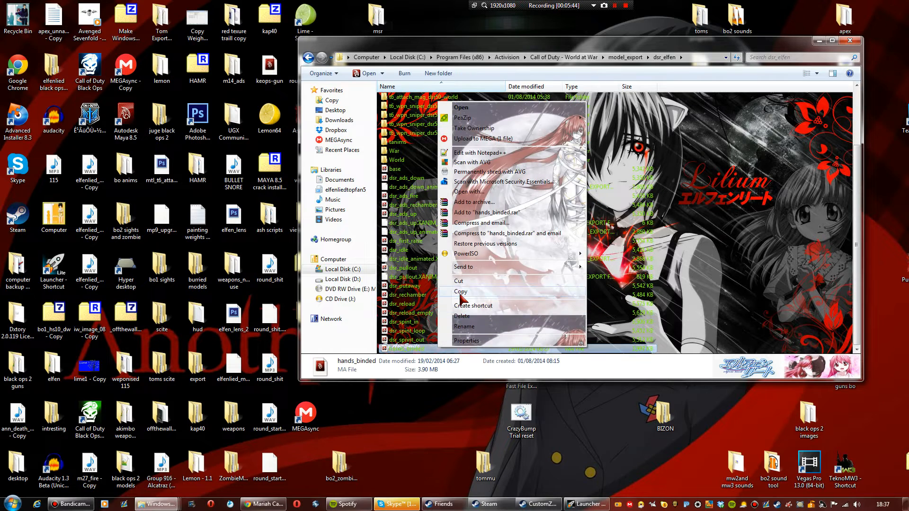
left_click(460, 292)
key("BackSpace")
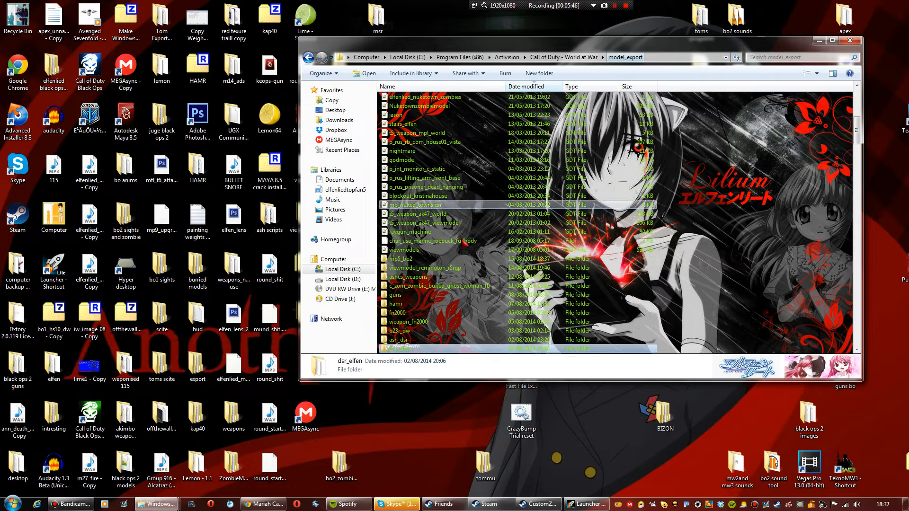
double_click(414, 259)
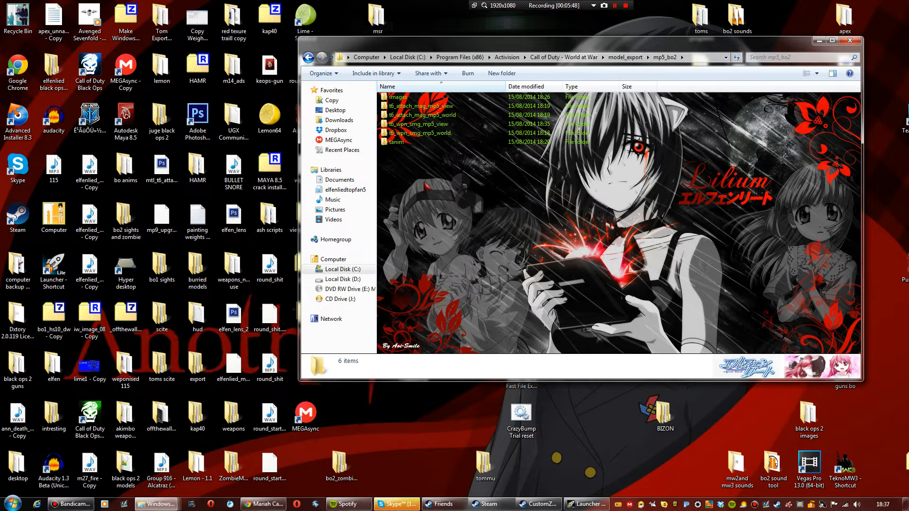
right_click(424, 183)
left_click(461, 259)
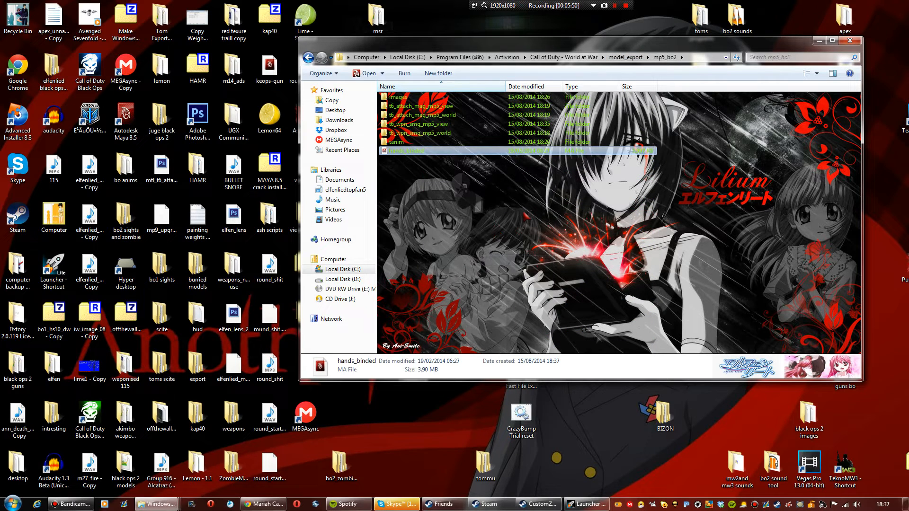
left_click(523, 213)
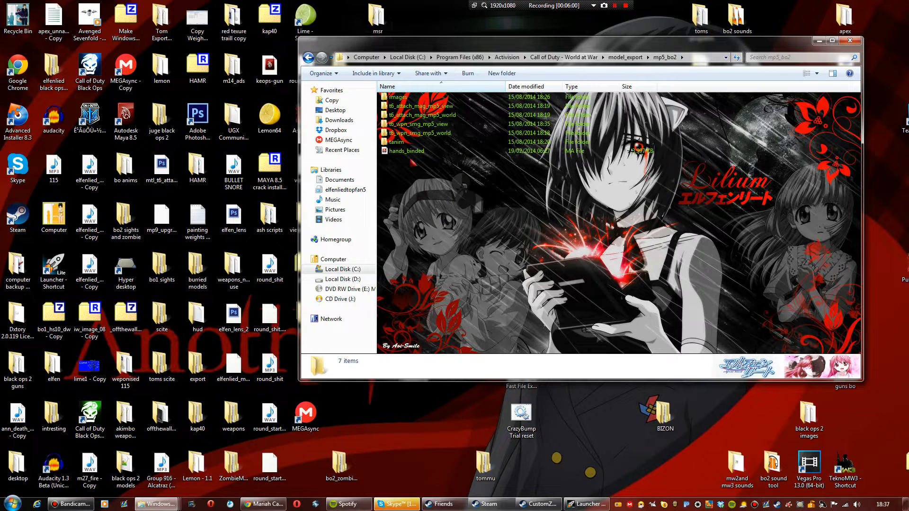
Open the hands_binded scene from the mp5_bo2 folder in Maya and view the arms from the side
left_click(416, 152)
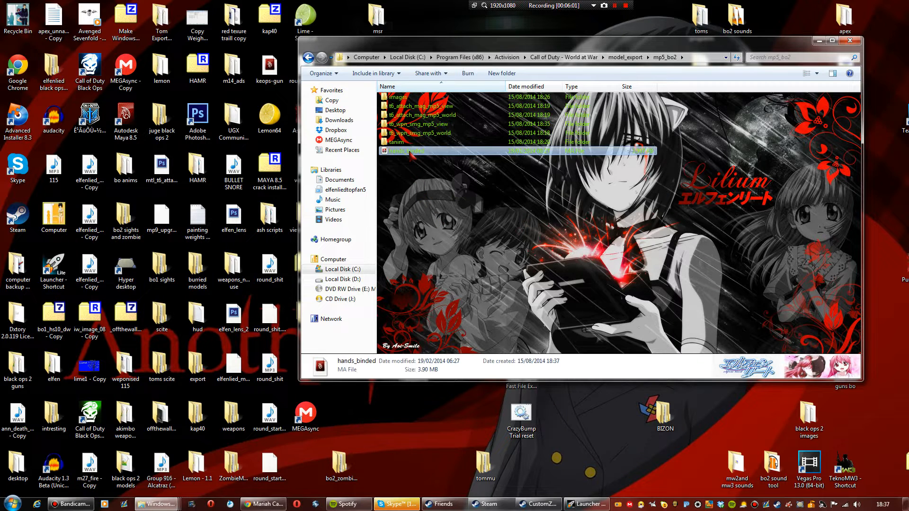
double_click(416, 151)
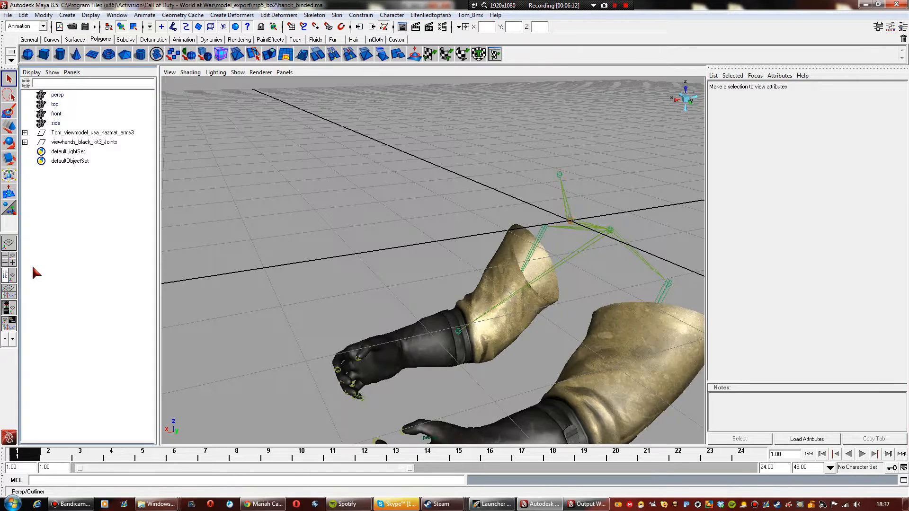
scroll(492, 161, "down", 4)
left_click_drag(492, 277, 459, 258, "alt")
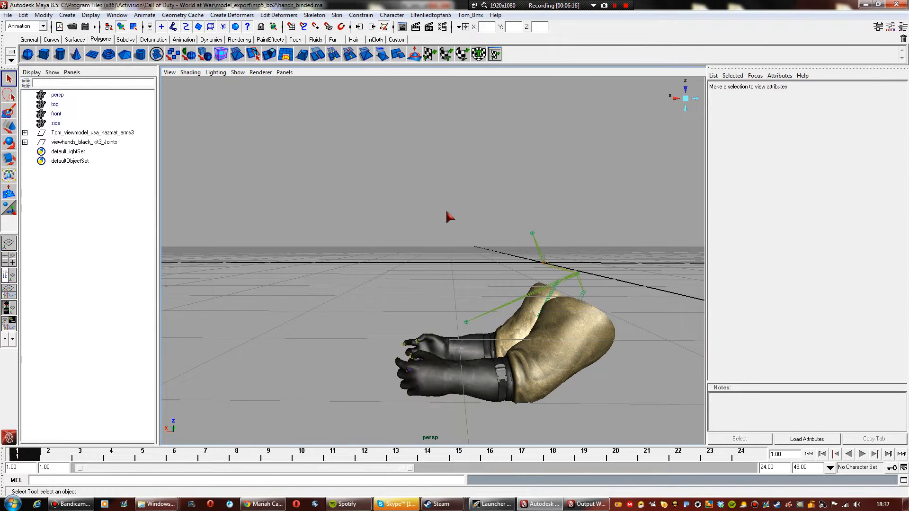
Import the mayaAscii file t6_wpn_smg_mp5_view_LOD_0 from mp5_bo2's t6_wpn_smg_mp5_view folder into the hands scene
left_click(7, 16)
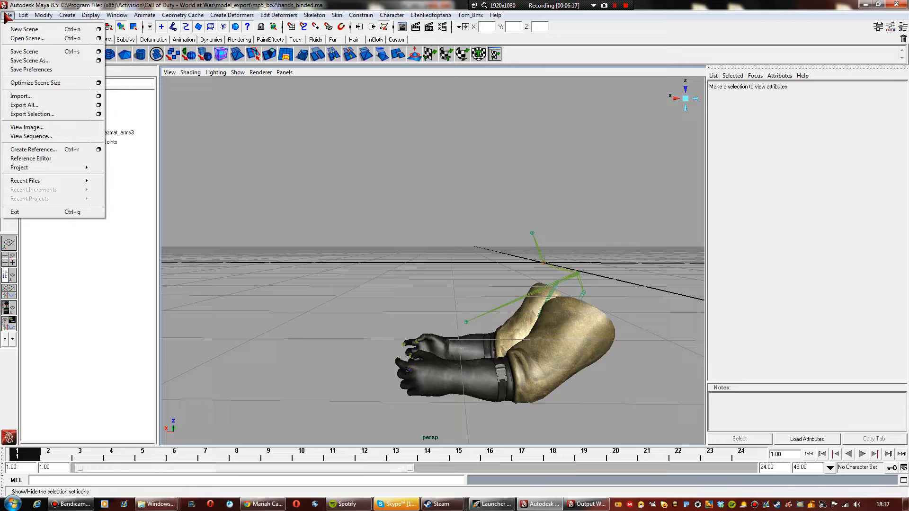
left_click(21, 97)
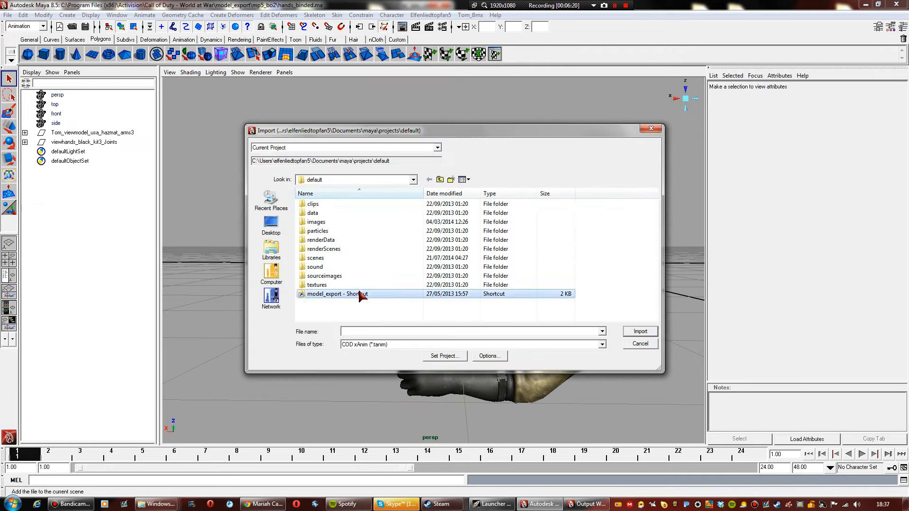
double_click(316, 204)
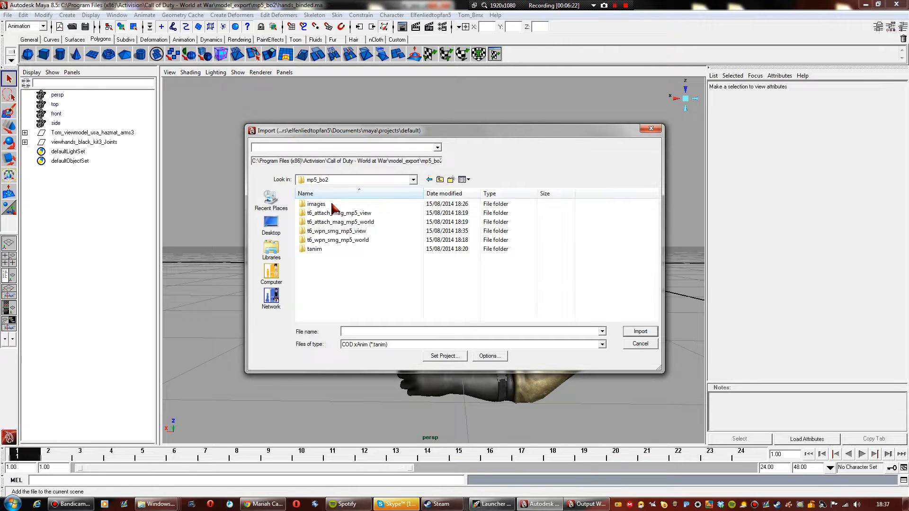
double_click(358, 232)
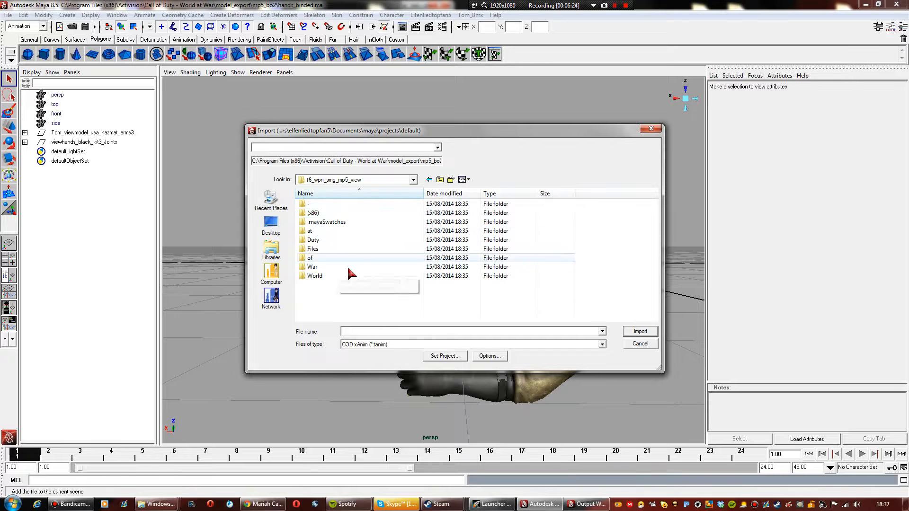
left_click(384, 345)
left_click(381, 358)
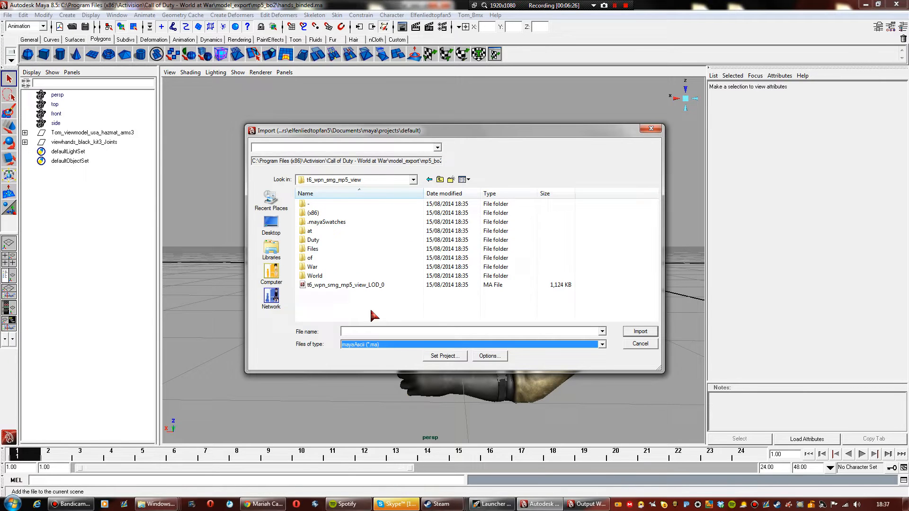
left_click(348, 285)
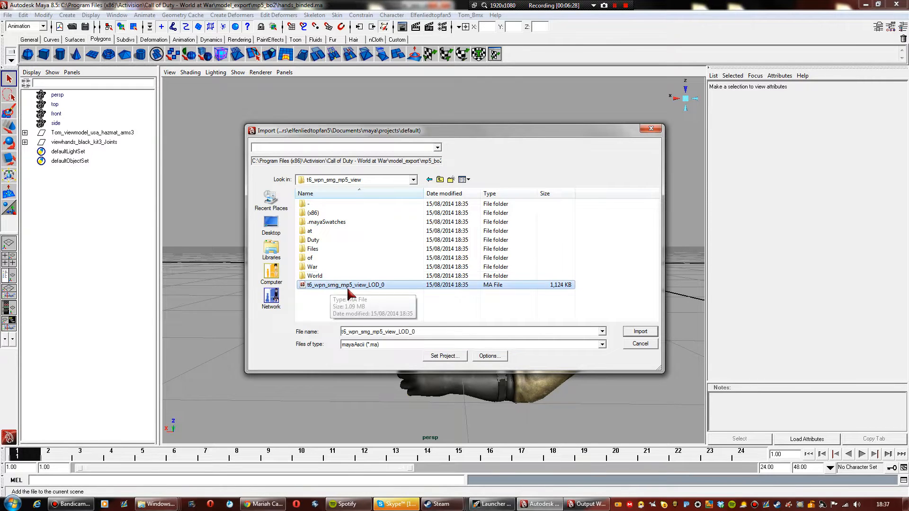
left_click(641, 332)
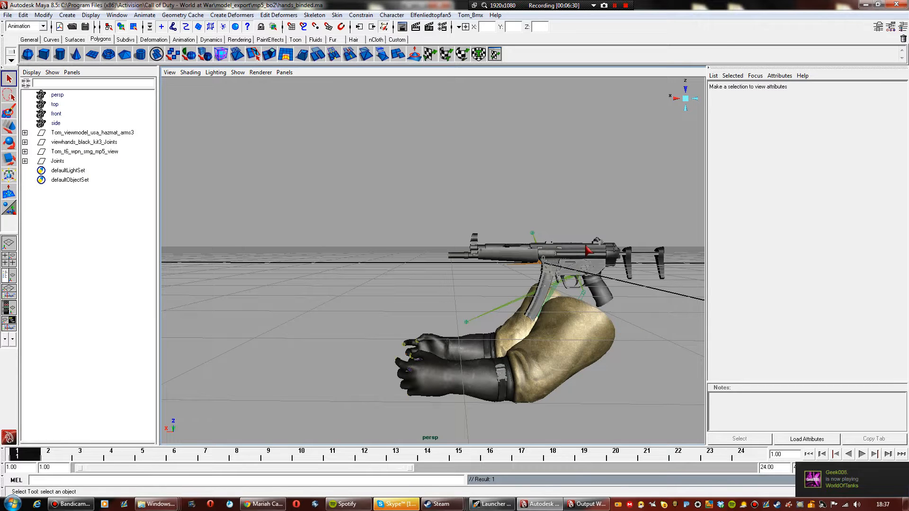
Attach the MP5 to the hands with the Join Weapon To Rig command and inspect its placement
left_click(471, 15)
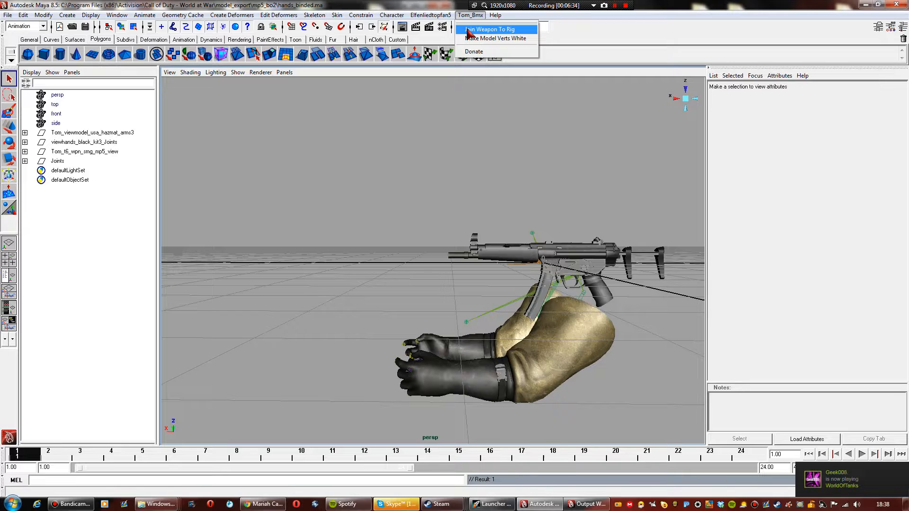
left_click(487, 29)
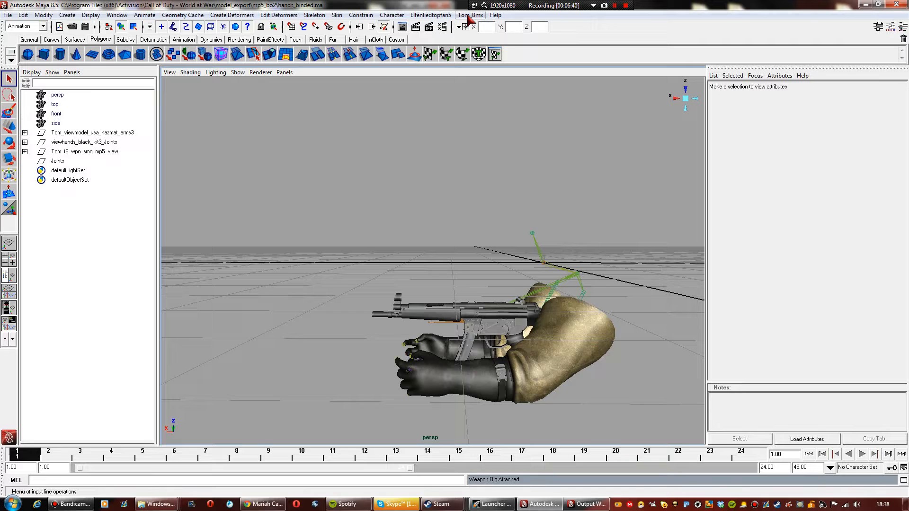
scroll(505, 288, "up", 5)
left_click_drag(515, 294, 507, 315, "alt")
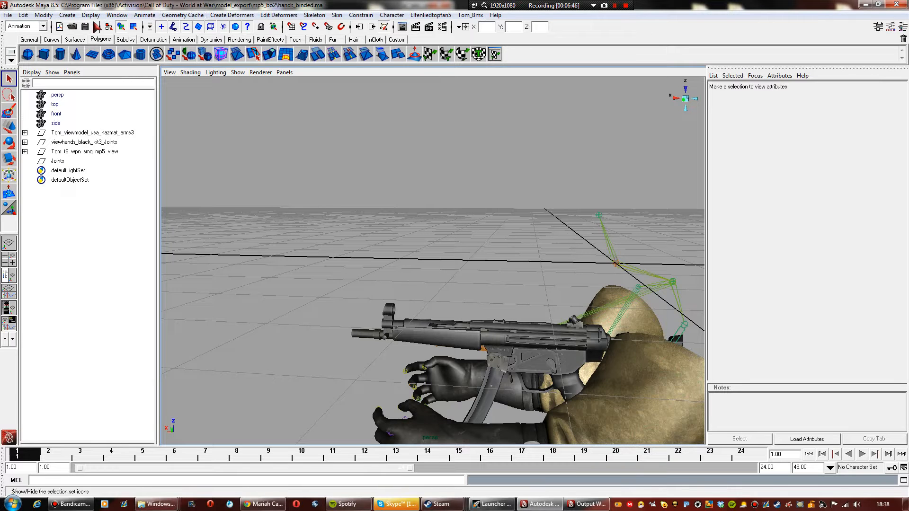
Create a new camera and set its Rotate X to 90
left_click(66, 15)
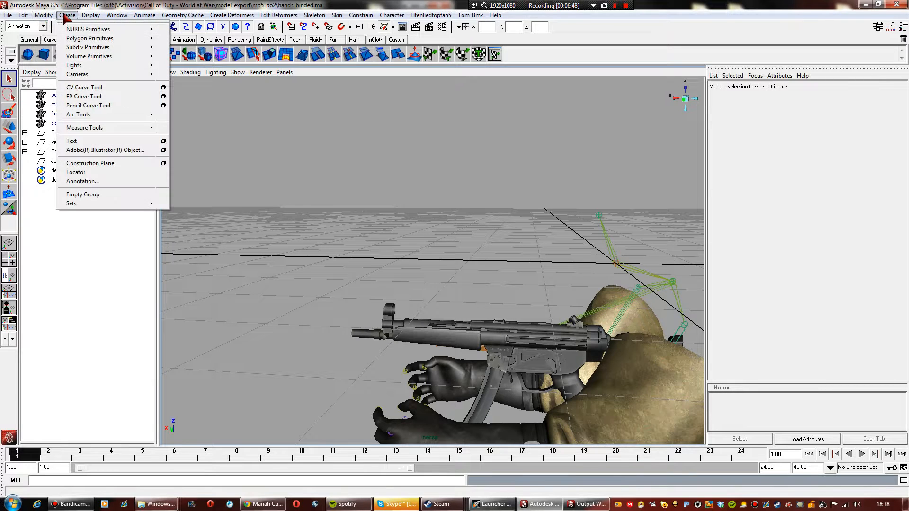
left_click(187, 80)
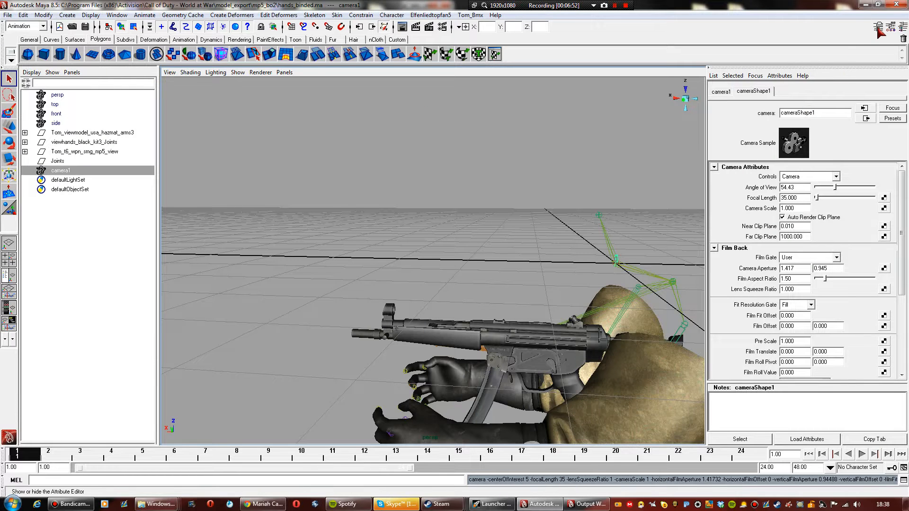
left_click(903, 30)
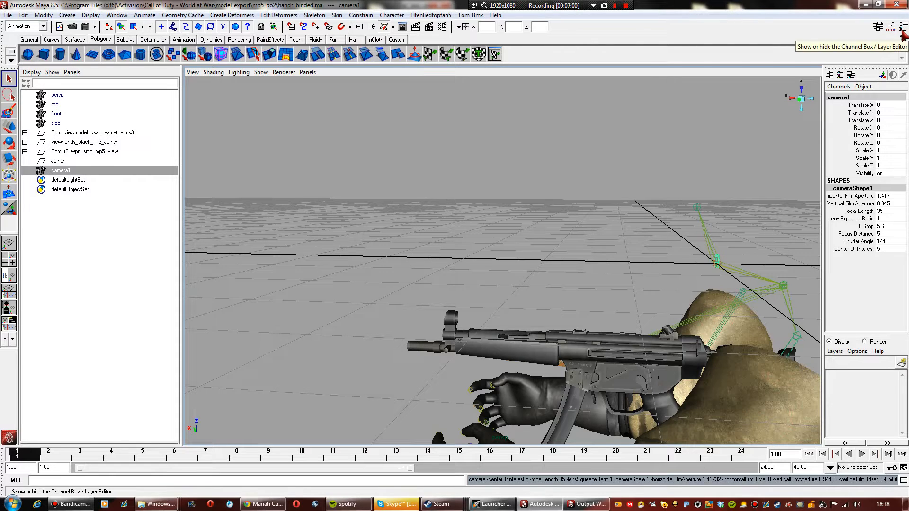
double_click(878, 127)
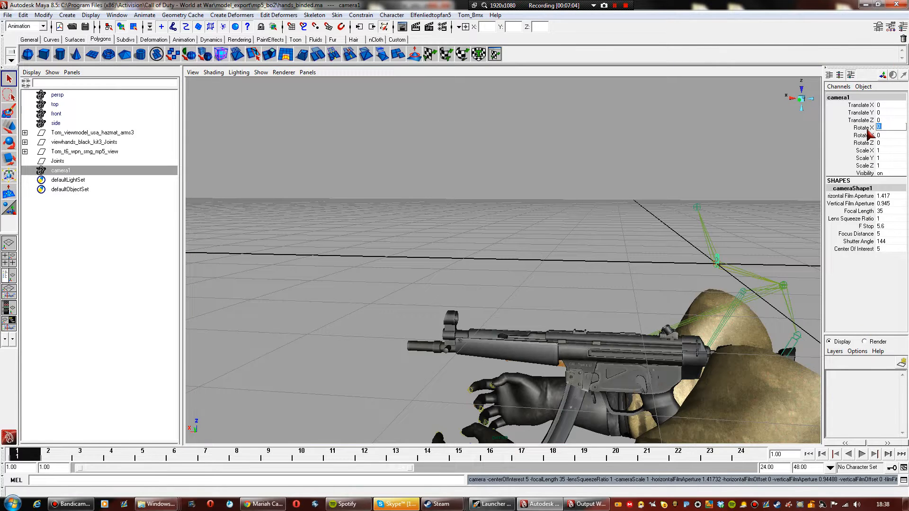
key("Return")
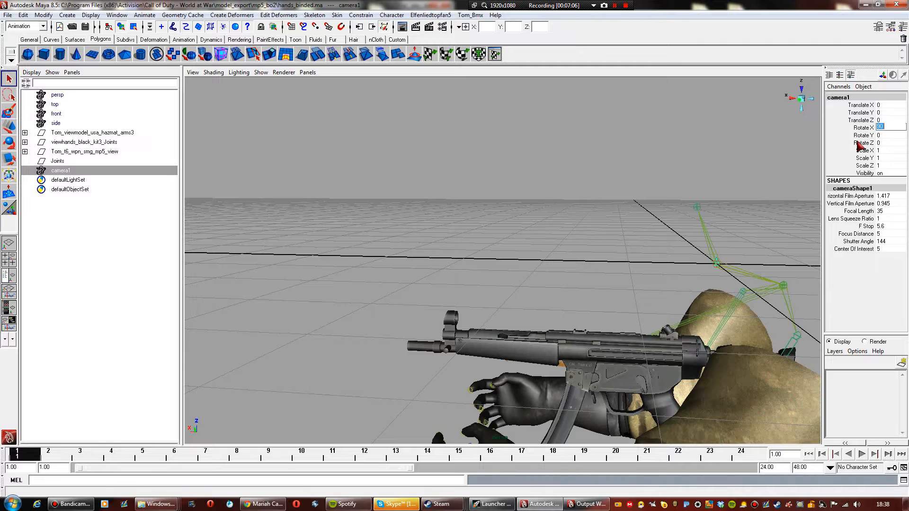
Set the new camera's Rotate Z to -90 and its Focal Length to 20
double_click(884, 142)
double_click(882, 211)
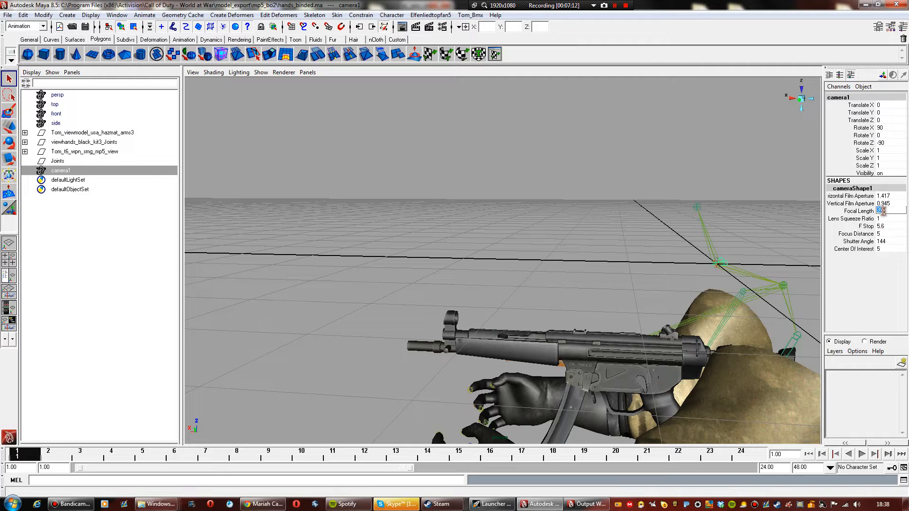
type("20")
key("Return")
Save the scene under the name mp5_base in the model_export folder's mp5_bo2 subfolder as mayaBinary
left_click(9, 15)
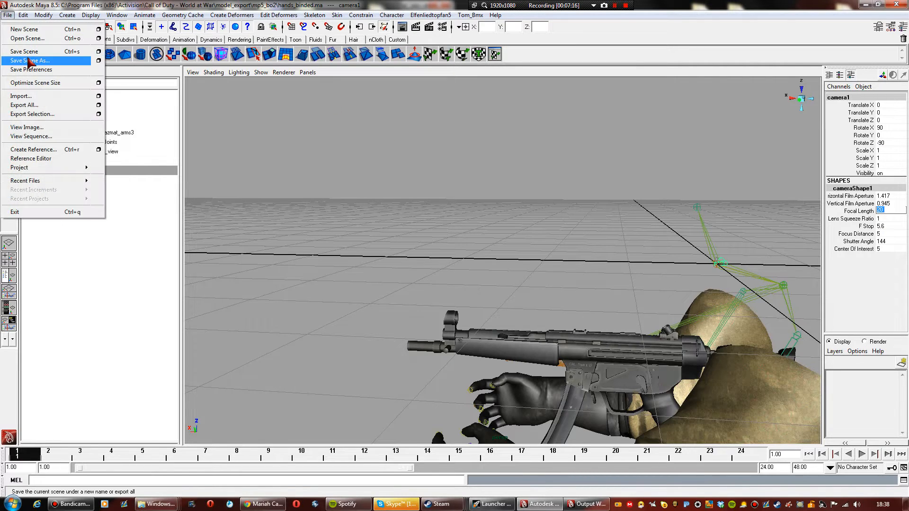
left_click(31, 61)
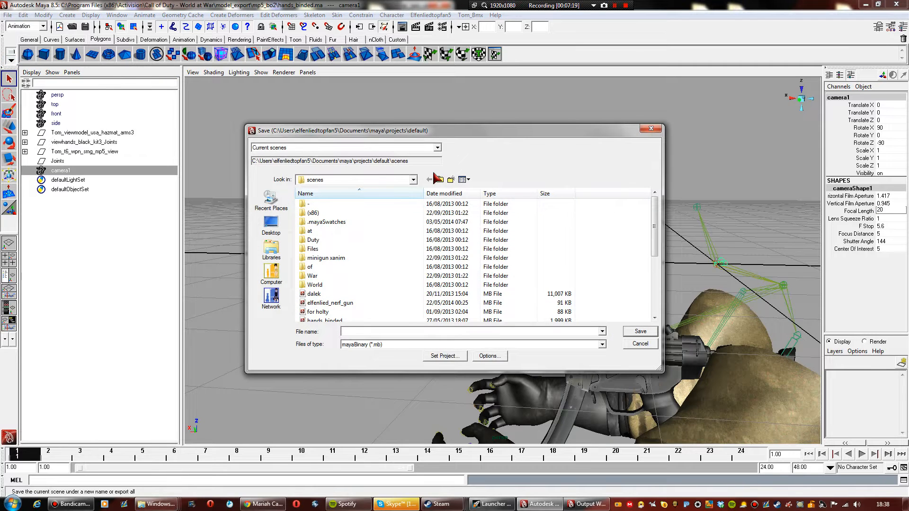
left_click(441, 180)
double_click(327, 294)
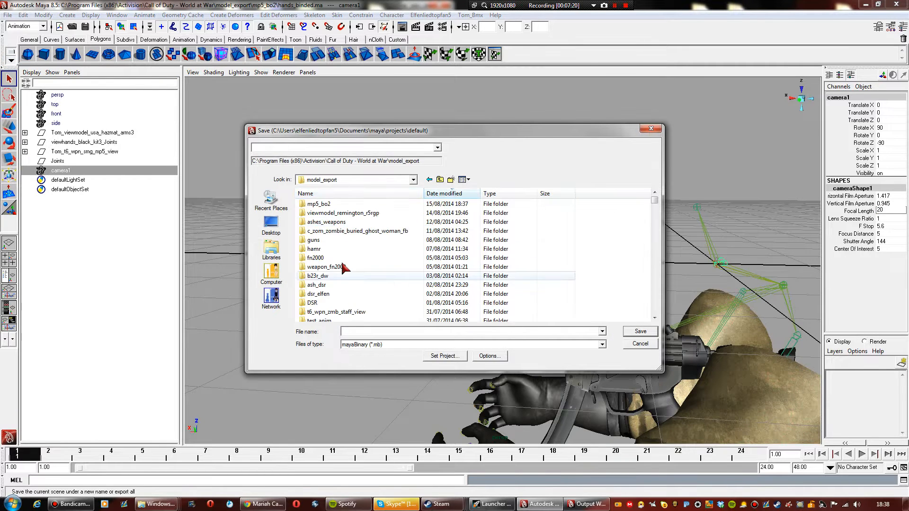
double_click(330, 205)
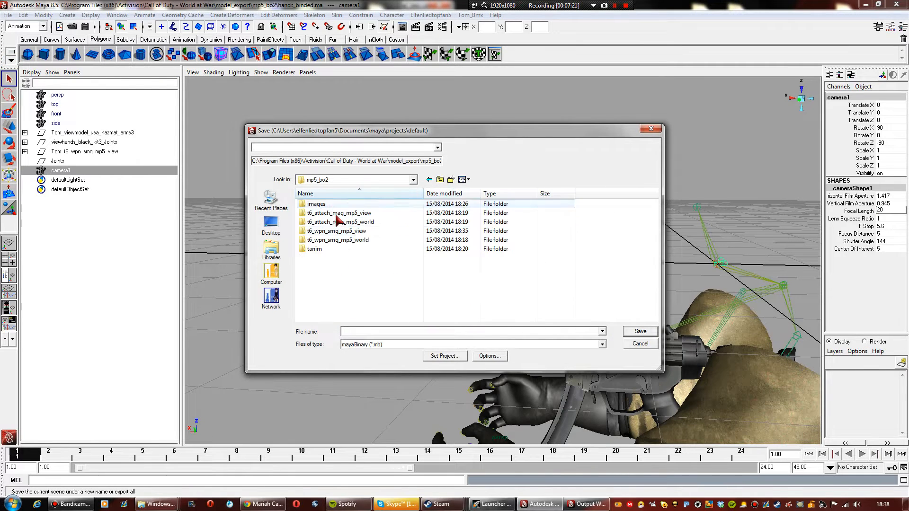
left_click(369, 332)
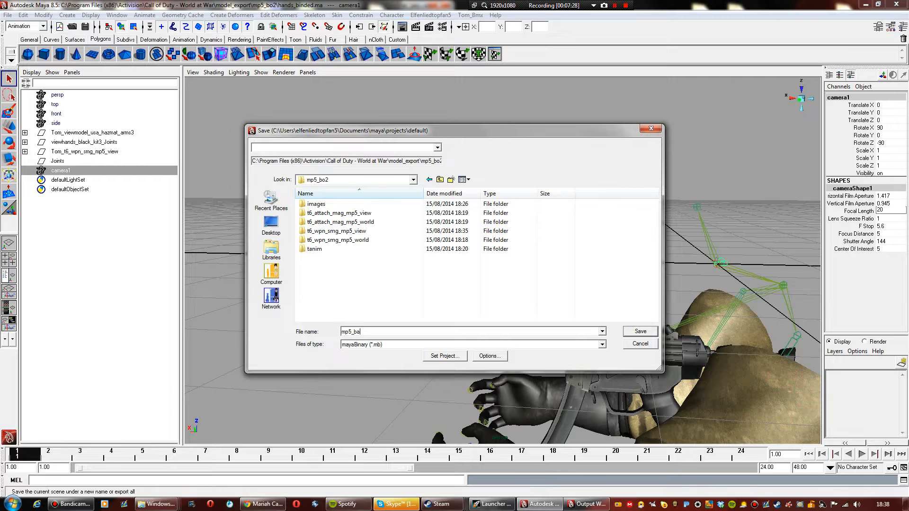
key("Return")
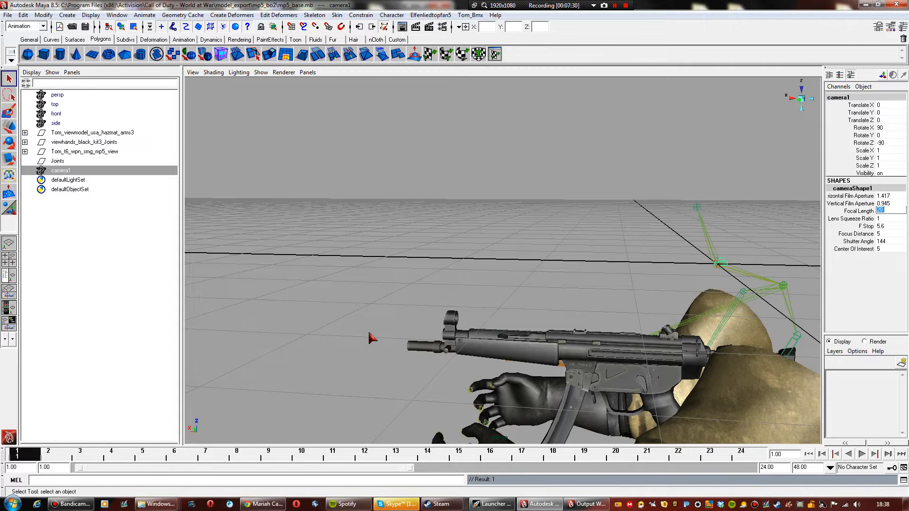
Import the COD xAnim file viewmodel_mp5_t6_idle from mp5_bo2's tanim folder into the rigged scene
left_click_drag(373, 338, 490, 288, "alt")
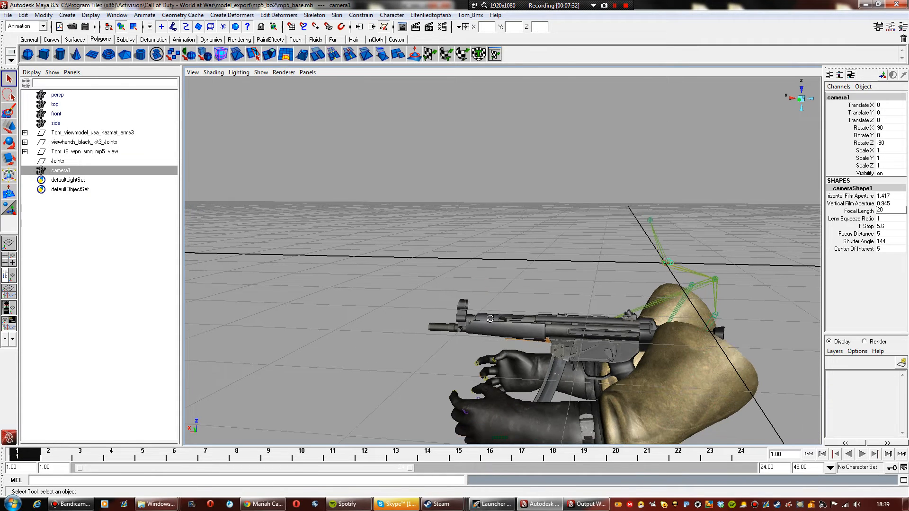
left_click_drag(490, 319, 400, 284, "alt")
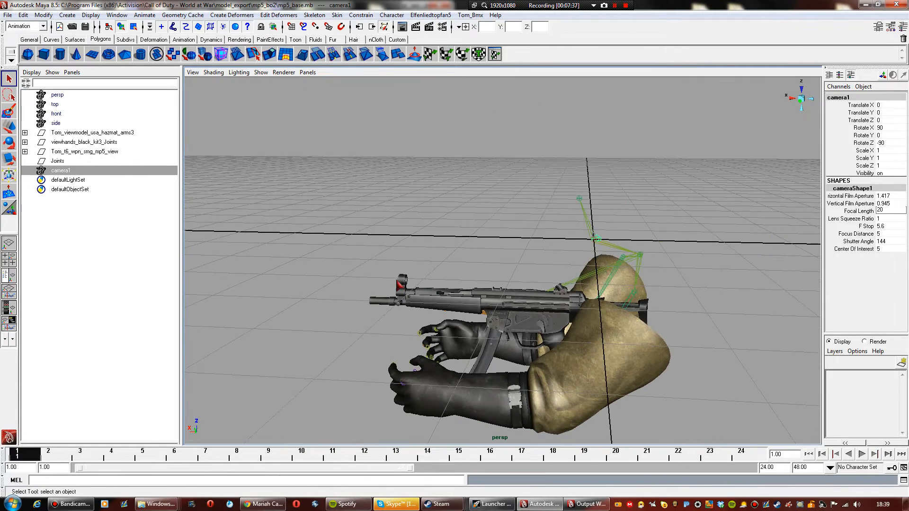
left_click(8, 15)
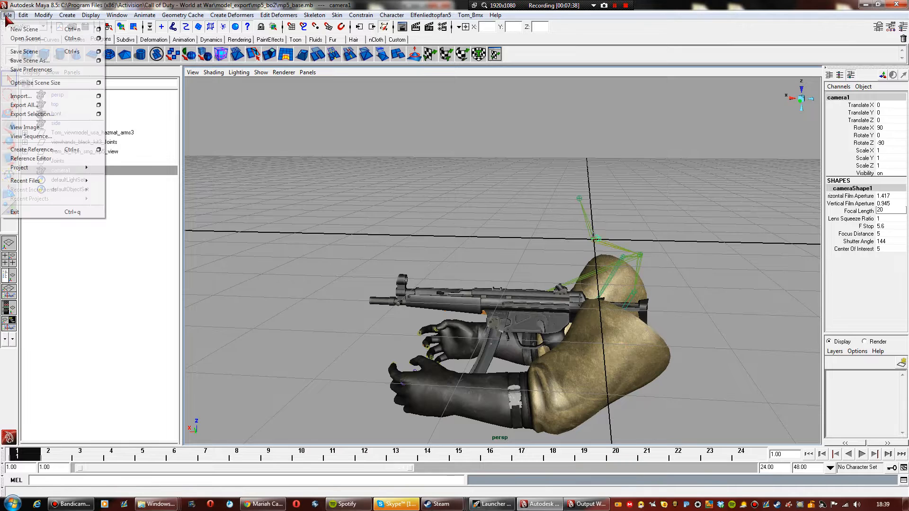
left_click(20, 96)
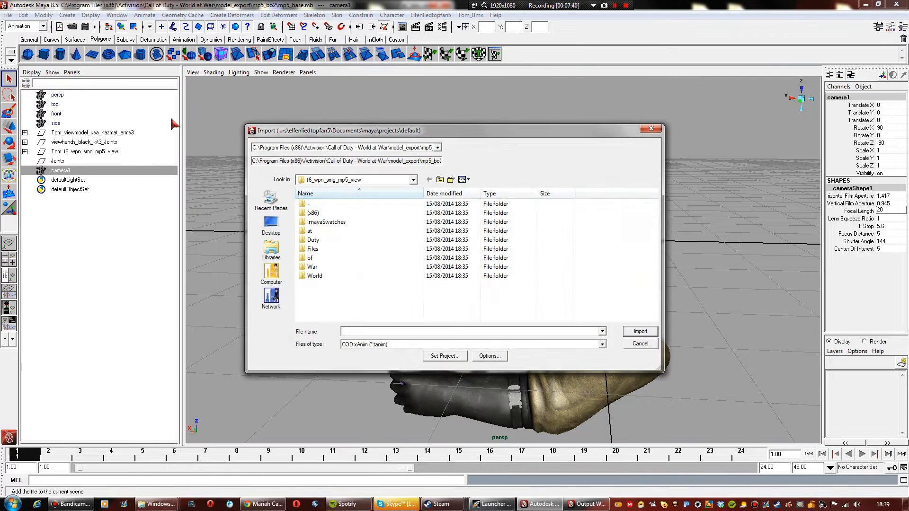
left_click(441, 179)
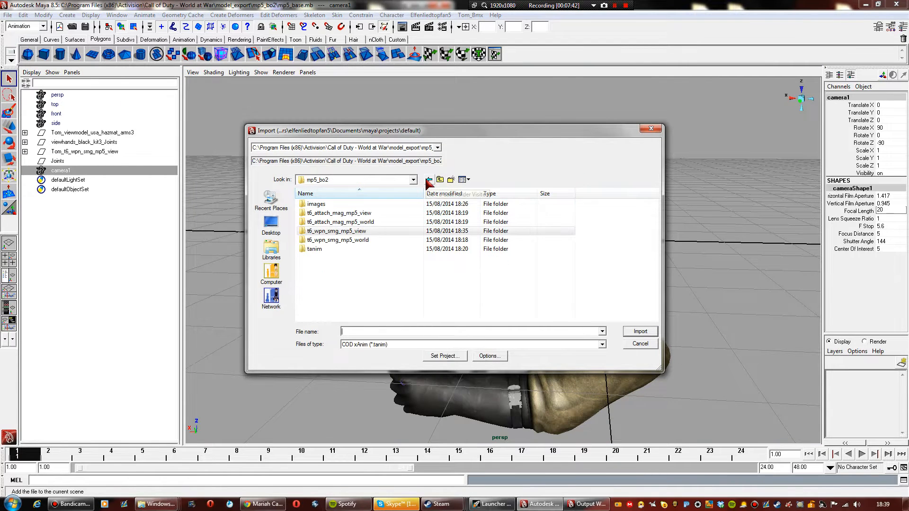
double_click(316, 249)
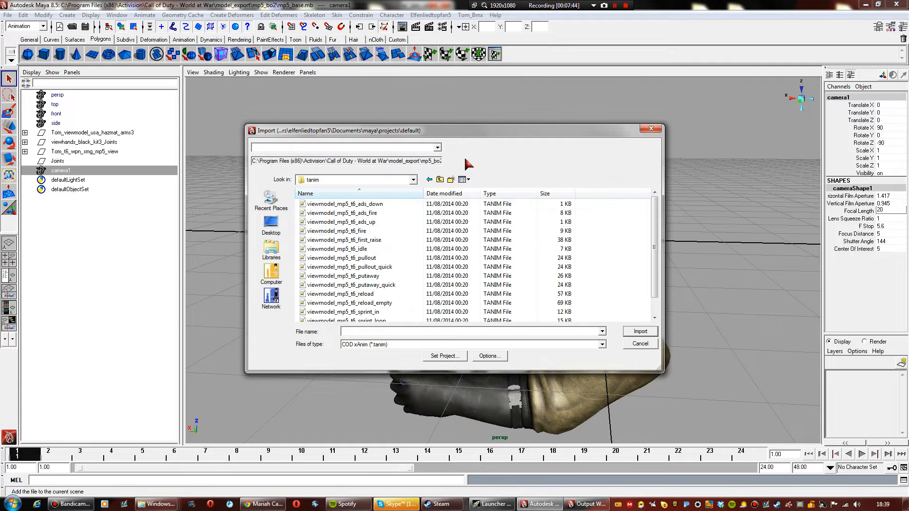
left_click(351, 249)
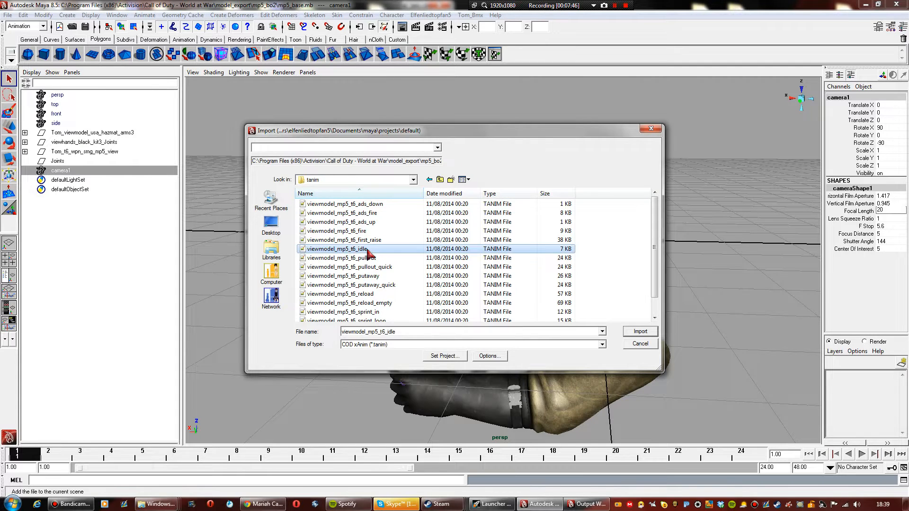
left_click(641, 333)
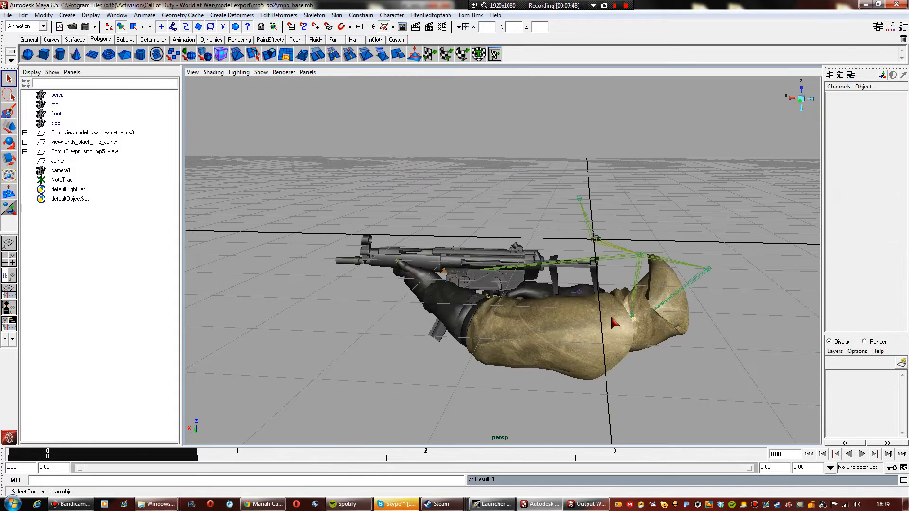
Inspect the idle pose up close and switch the viewport to look through camera1
scroll(508, 279, "up", 5)
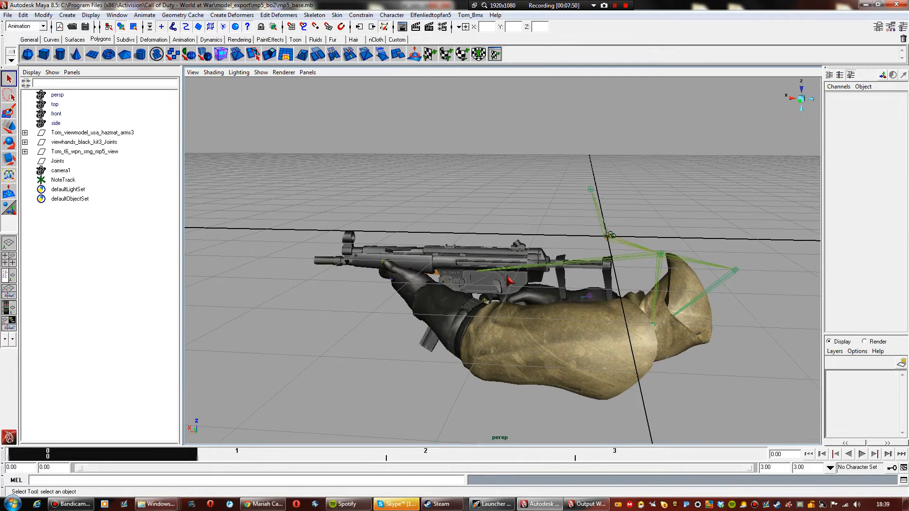
left_click_drag(526, 285, 473, 299, "alt")
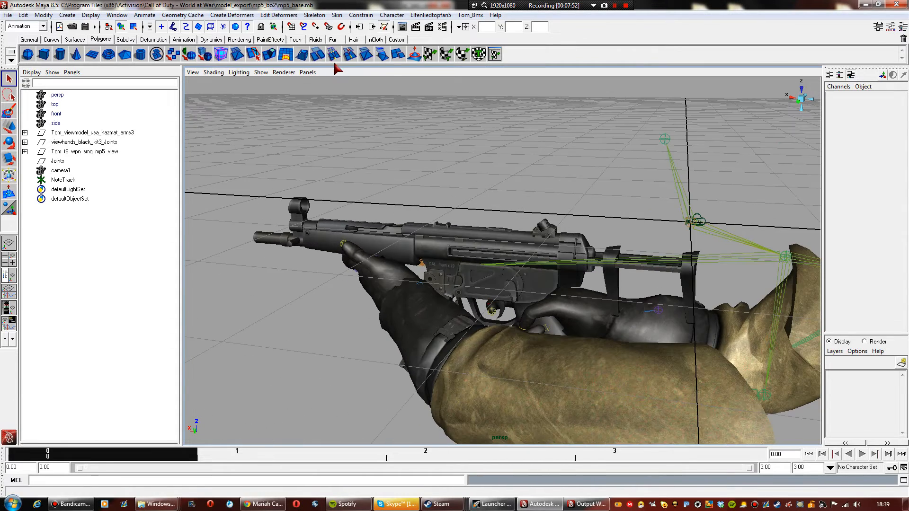
left_click(308, 72)
mouse_move(360, 83)
left_click(403, 84)
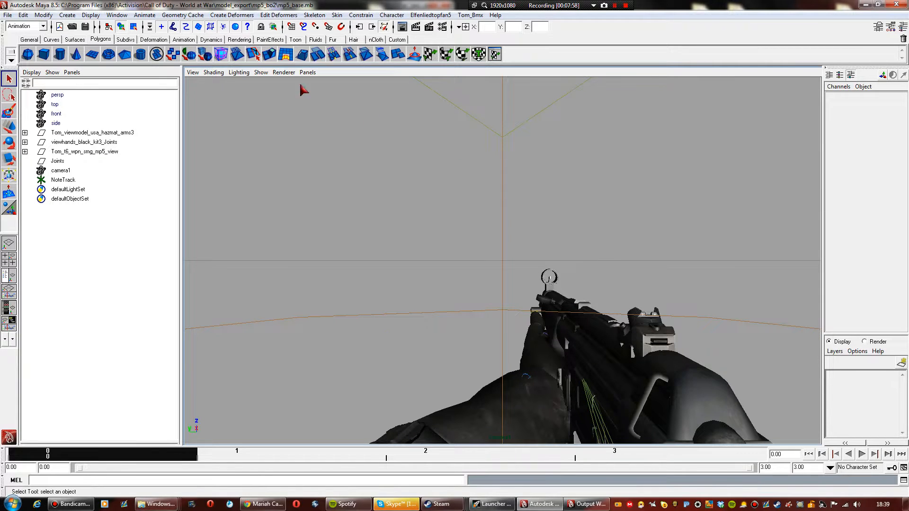
Save the animated scene as a new file named mp5_idle in the mp5_bo2 folder
left_click(7, 15)
left_click(29, 60)
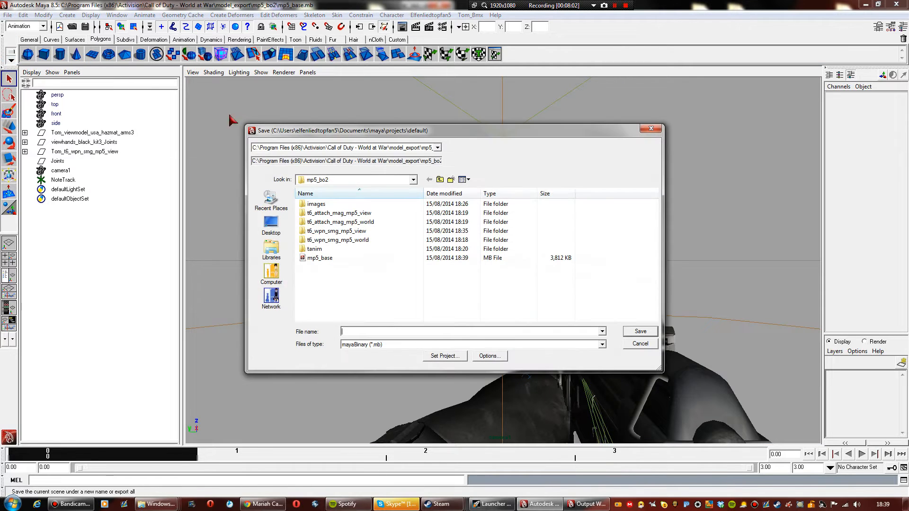
left_click(344, 259)
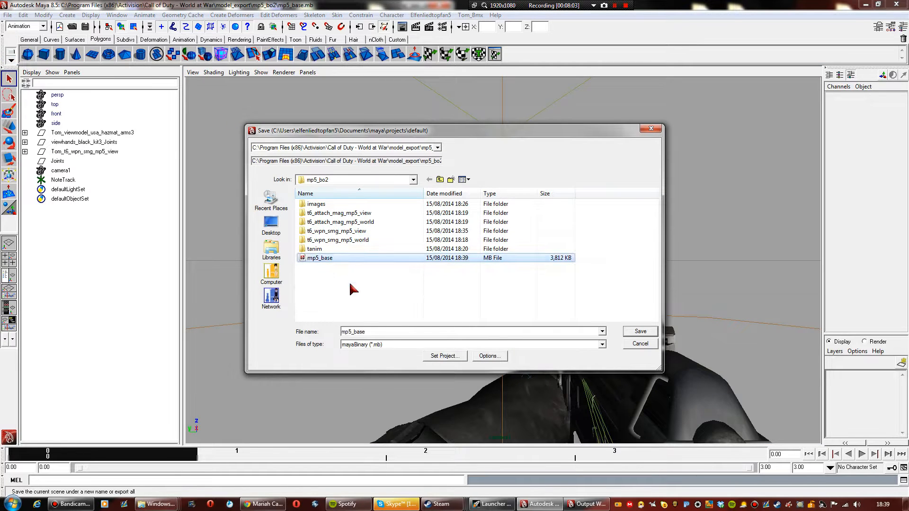
left_click(375, 330)
left_click(373, 332)
key("BackSpace")
key("BackSpace")
key("BackSpace")
key("BackSpace")
key("BackSpace")
key("BackSpace")
key("BackSpace")
key("BackSpace")
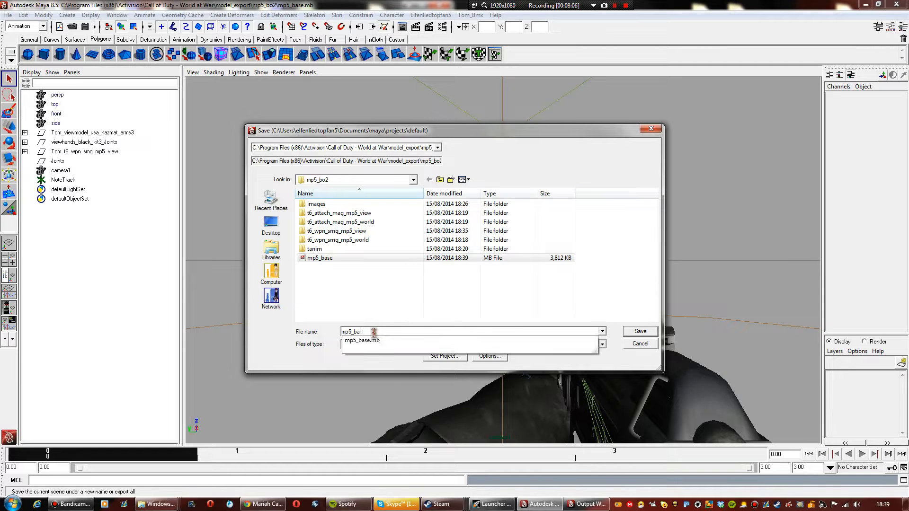
type("mp5_idle")
key("Return")
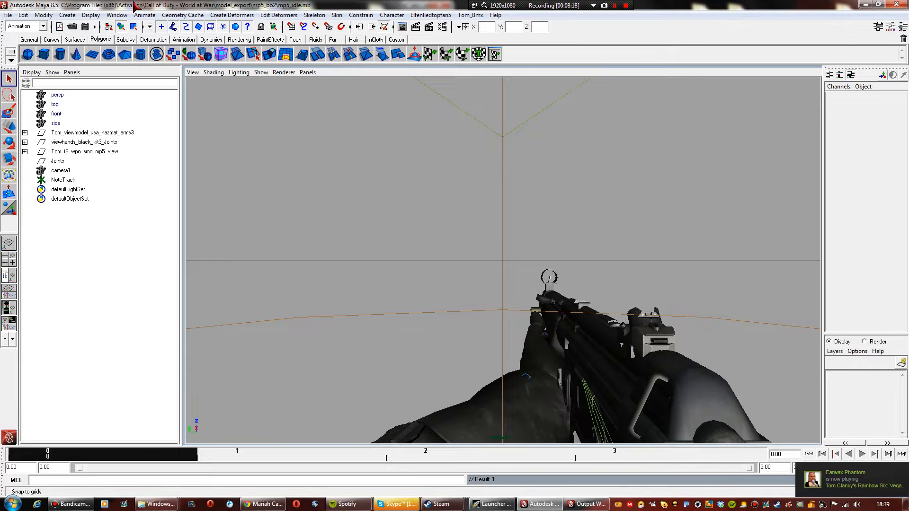
Add a new entry to the Animation Exporter's list and open its end frame for editing
left_click(8, 15)
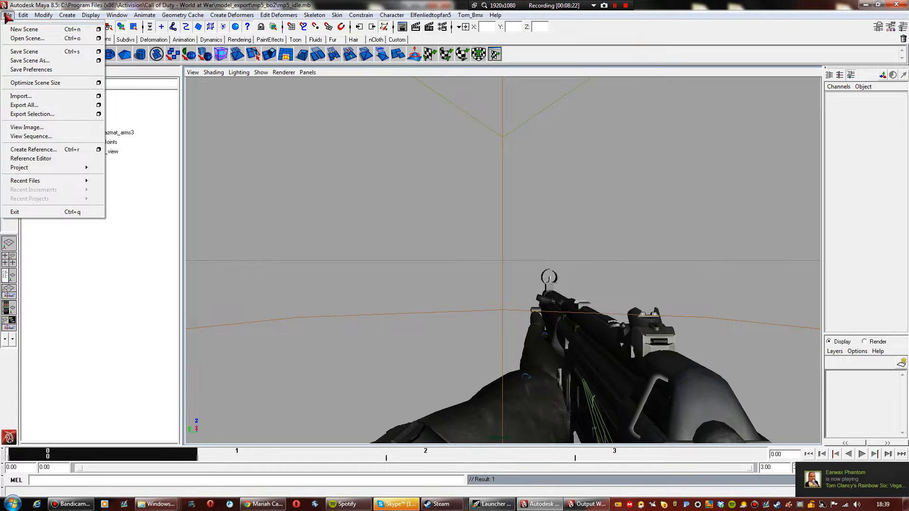
left_click(7, 15)
left_click(427, 16)
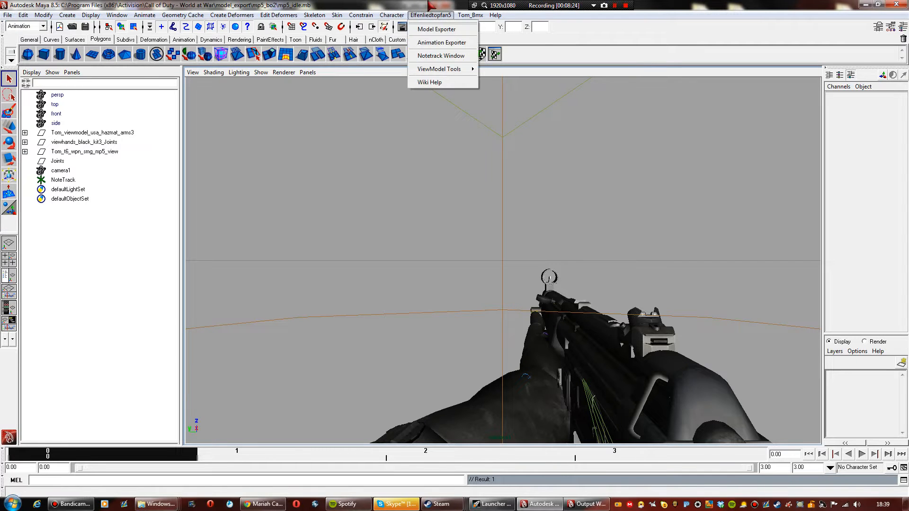
left_click(437, 44)
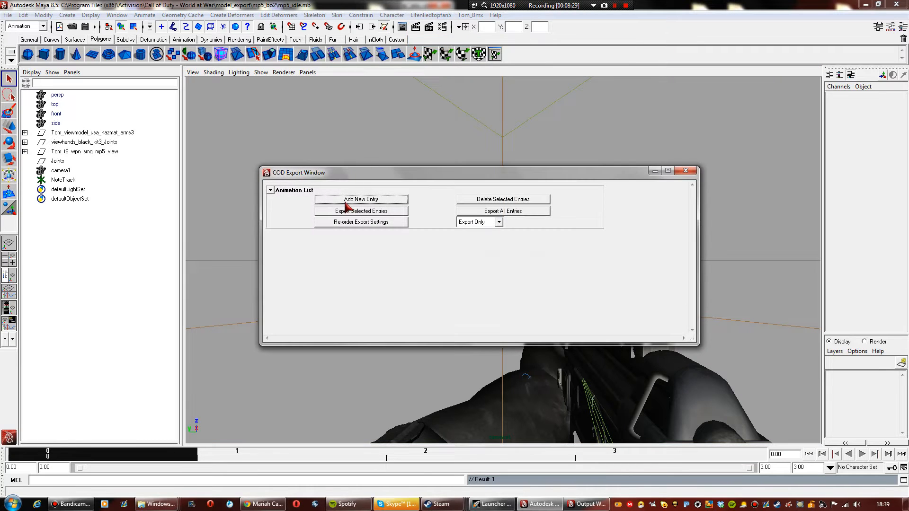
left_click(346, 201)
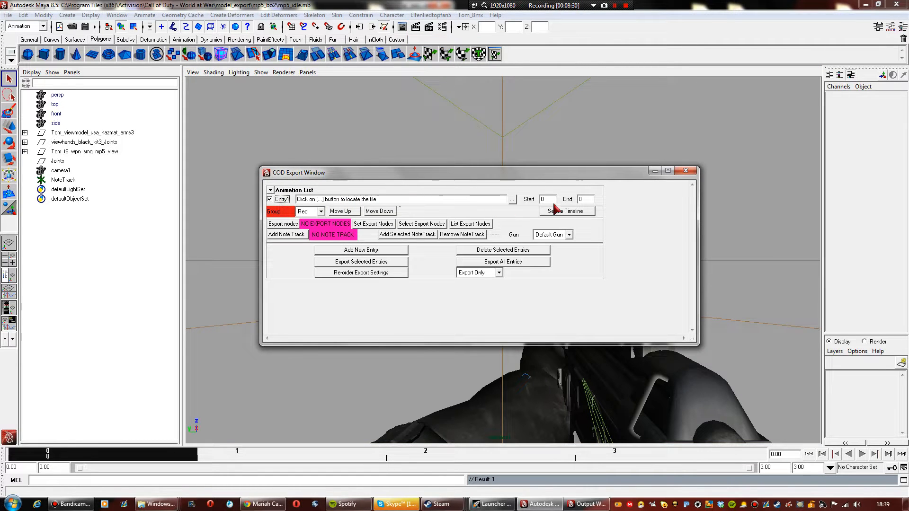
left_click(586, 199)
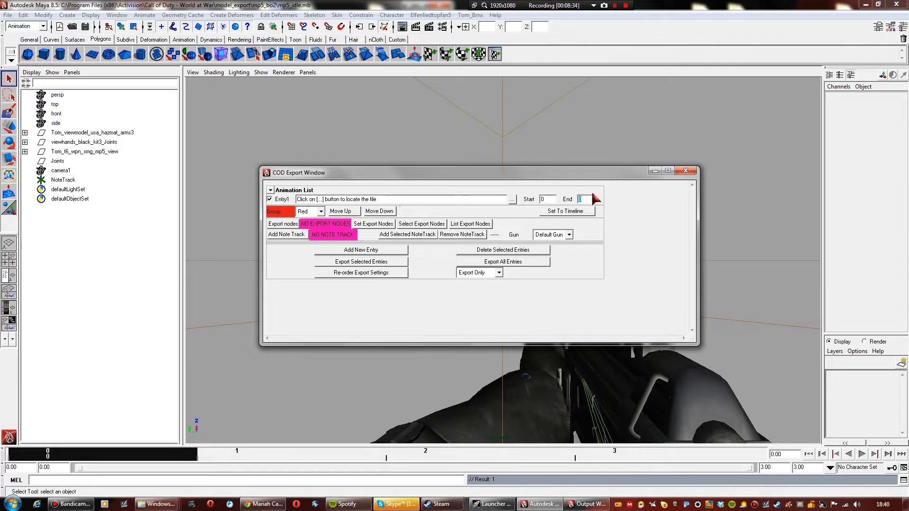
Set the entry's end frame to 3 and browse to the World at War xanim_export folder for its output file
left_click(513, 199)
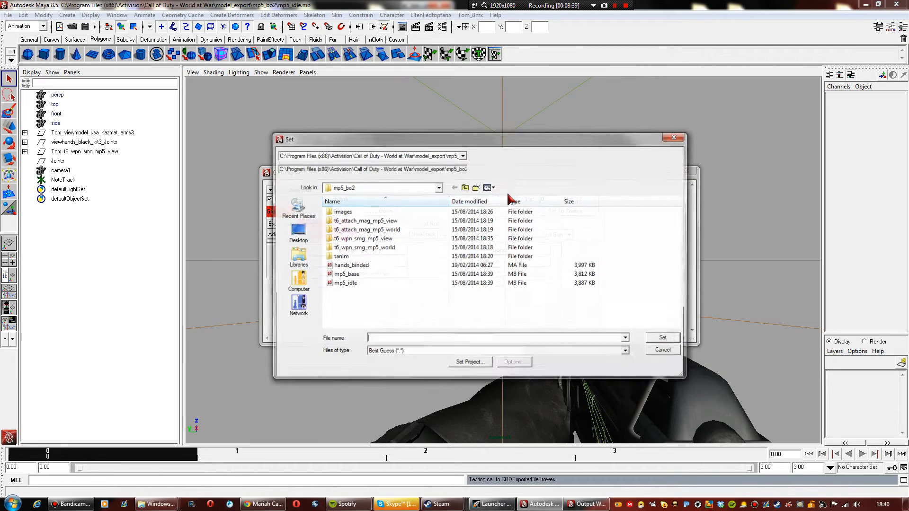
left_click(465, 187)
left_click(466, 187)
left_click(361, 211)
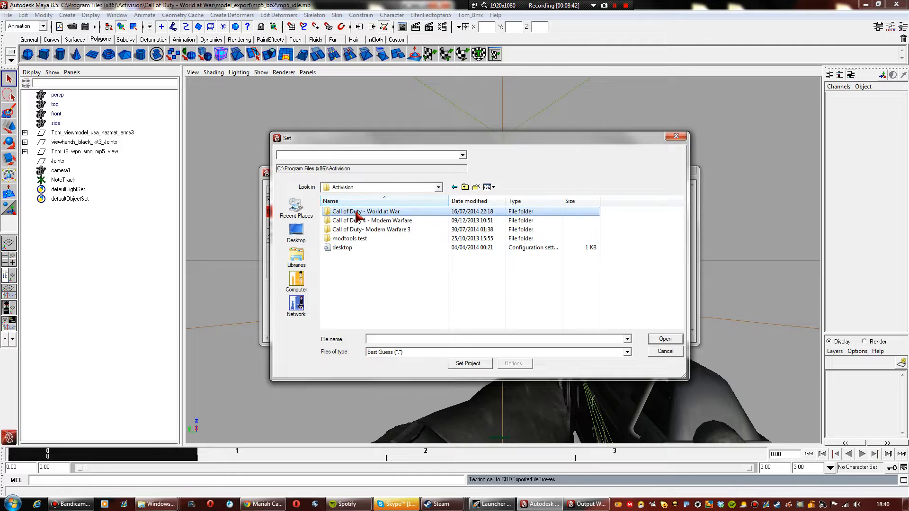
double_click(417, 214)
scroll(397, 232, "down", 5)
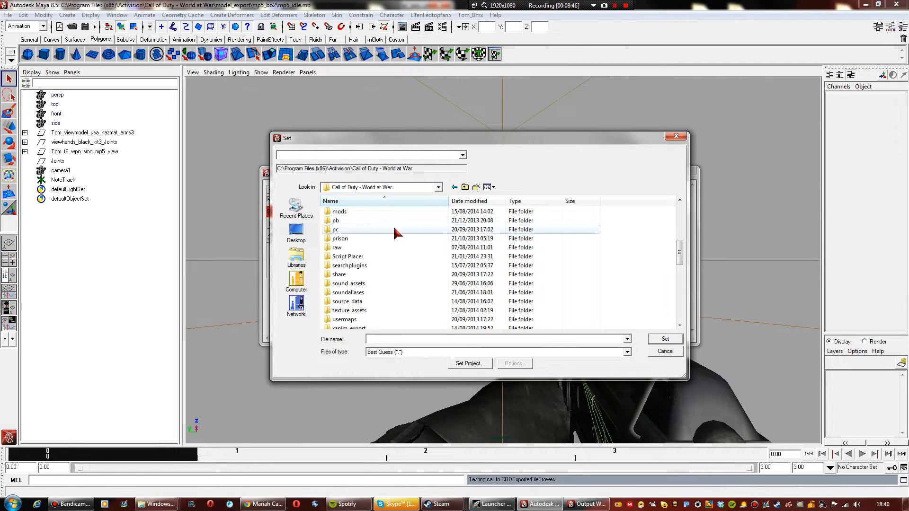
scroll(417, 265, "down", 1)
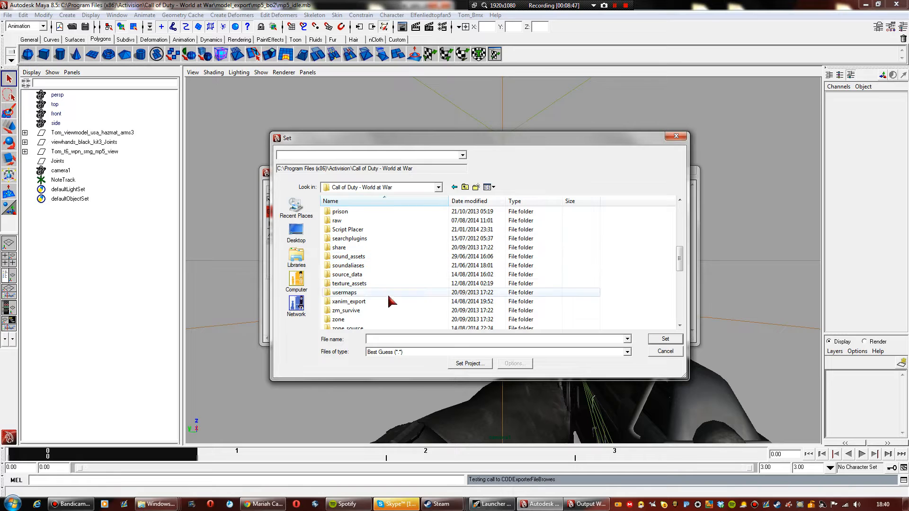
scroll(383, 282, "down", 1)
left_click(370, 275)
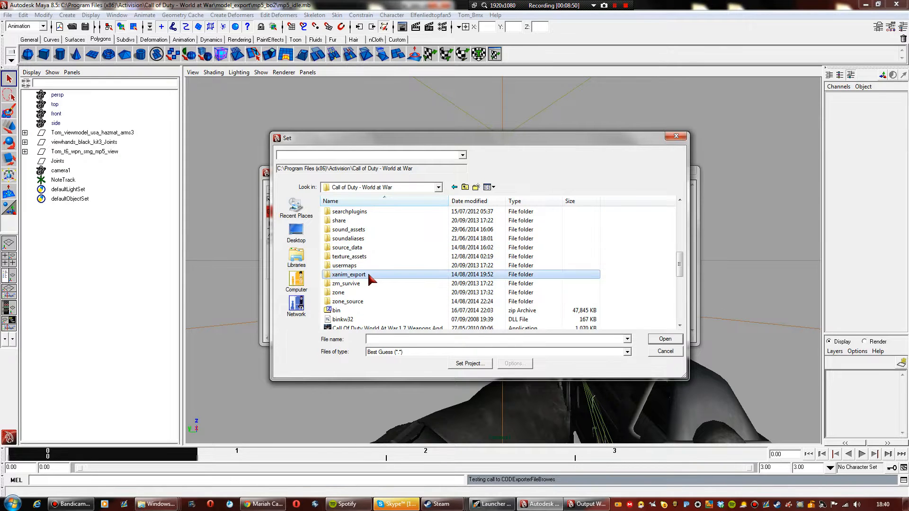
double_click(359, 275)
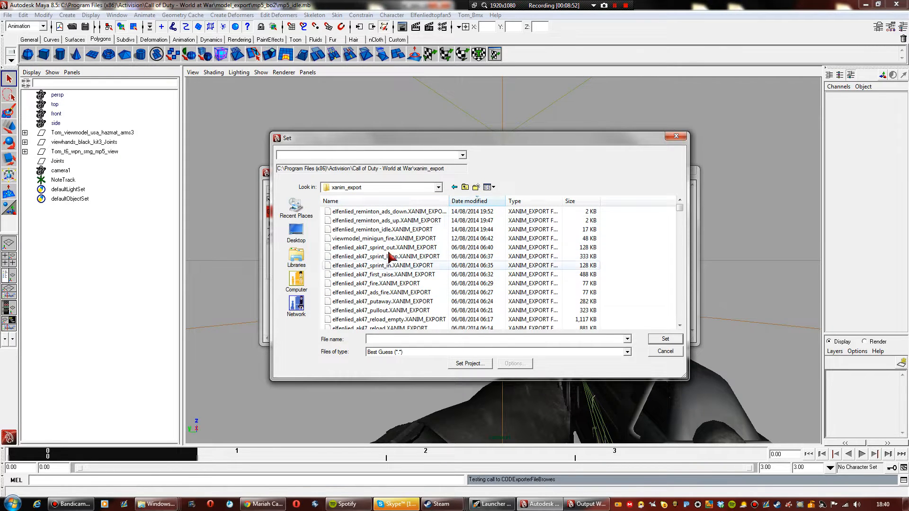
Name the animation entry's output file elfenlied_mp5_idle
left_click(391, 339)
type("elf")
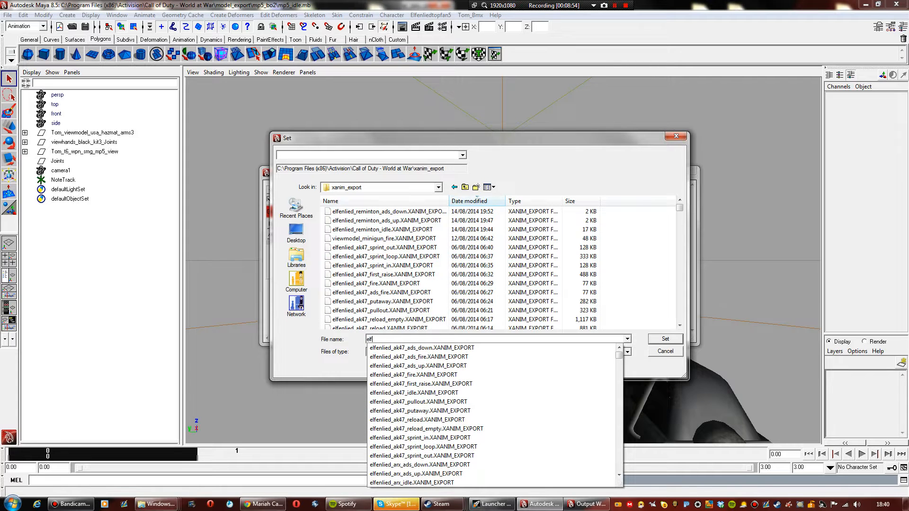
type("enlied_mp5_idle")
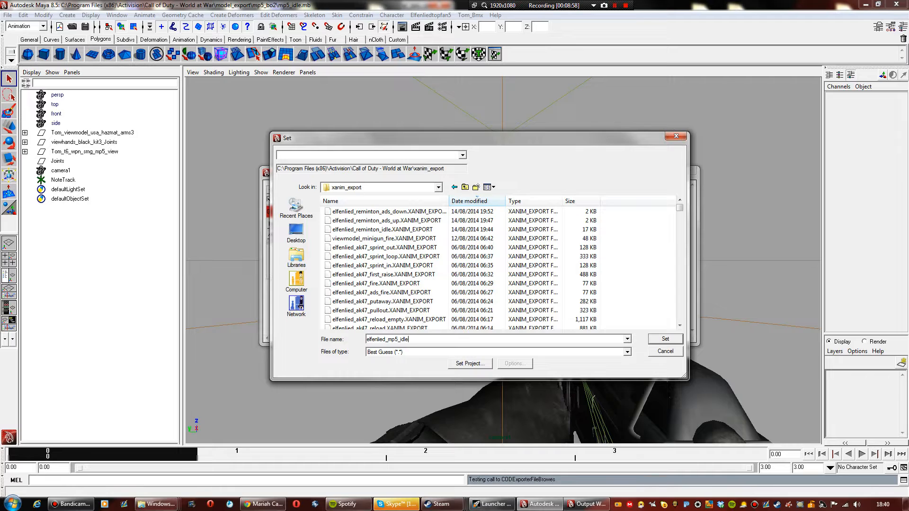
key("Return")
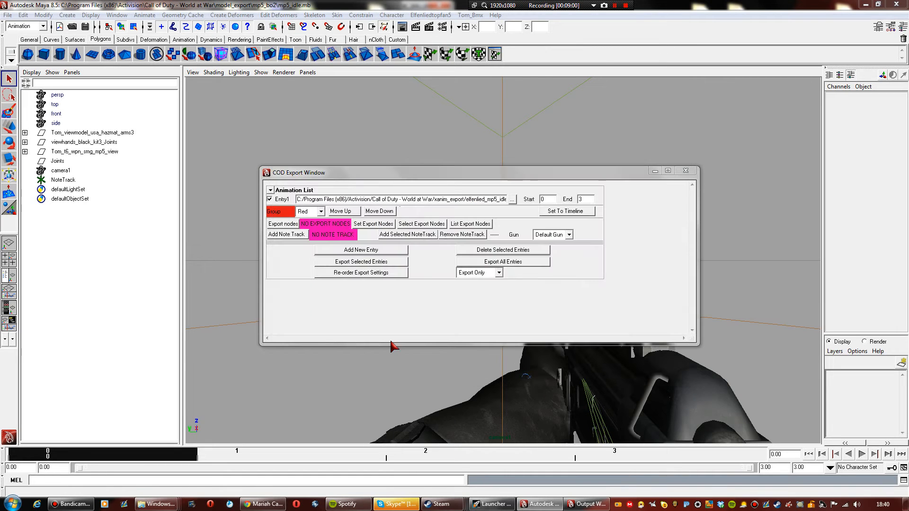
Expand viewhands_black_kit3_Joints through tag_view and tag_ads down to the joints under tag_torso
left_click(24, 152)
left_click(25, 151)
left_click(25, 142)
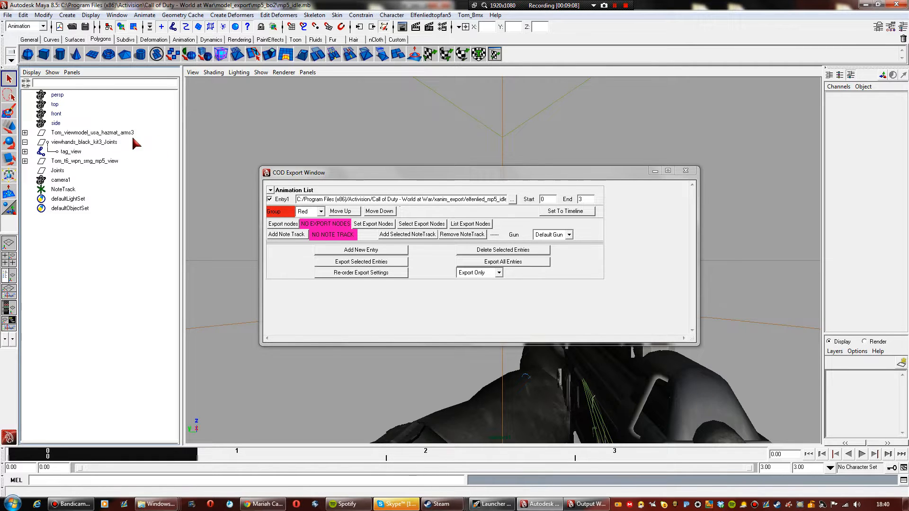
left_click(25, 151)
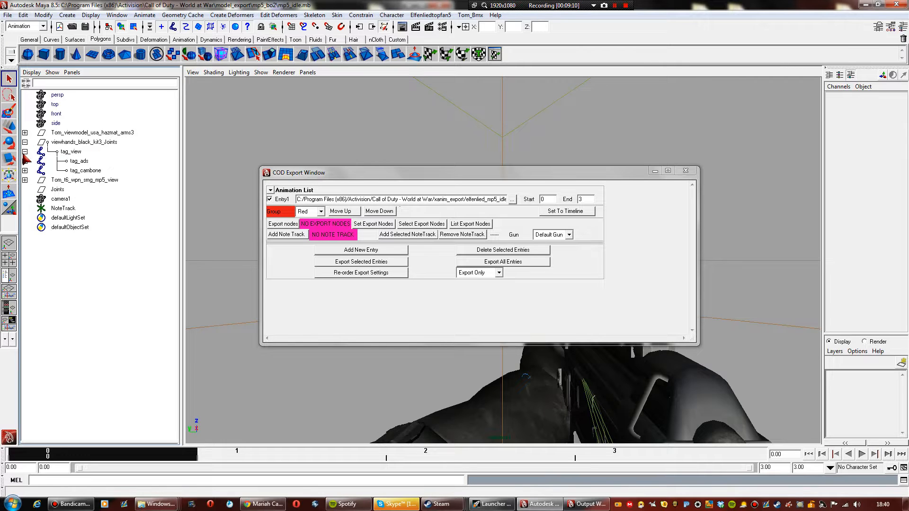
left_click(24, 161)
left_click(24, 170)
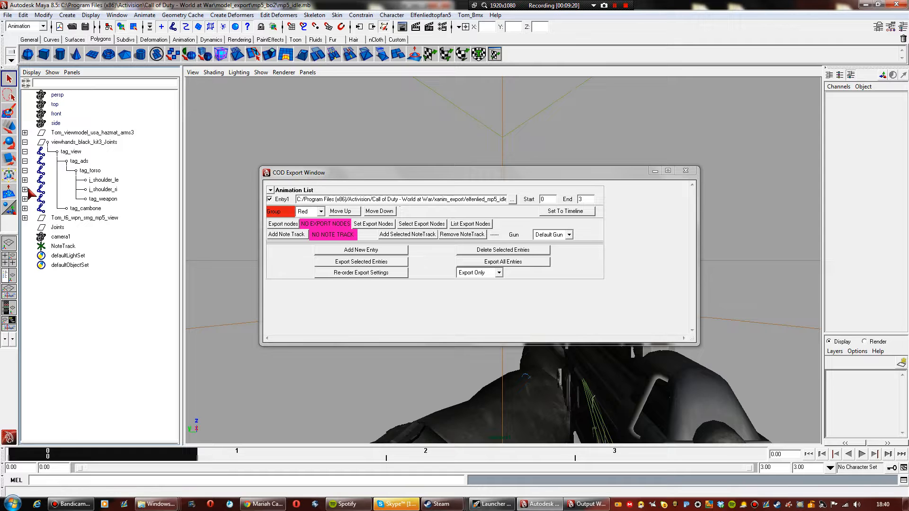
Select tag_torso through tag_cambone with their full hierarchy and set them as the entry's export nodes
left_click(96, 172)
left_click(92, 208, "shift")
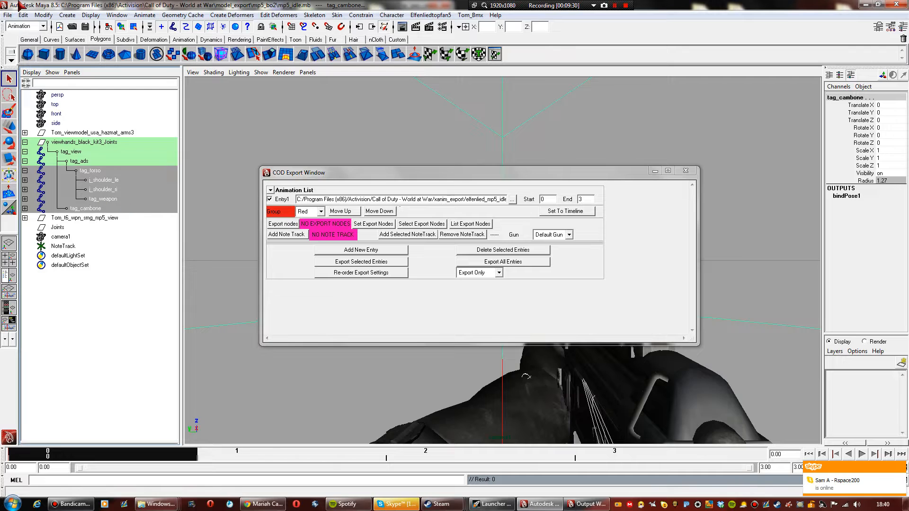
left_click(23, 15)
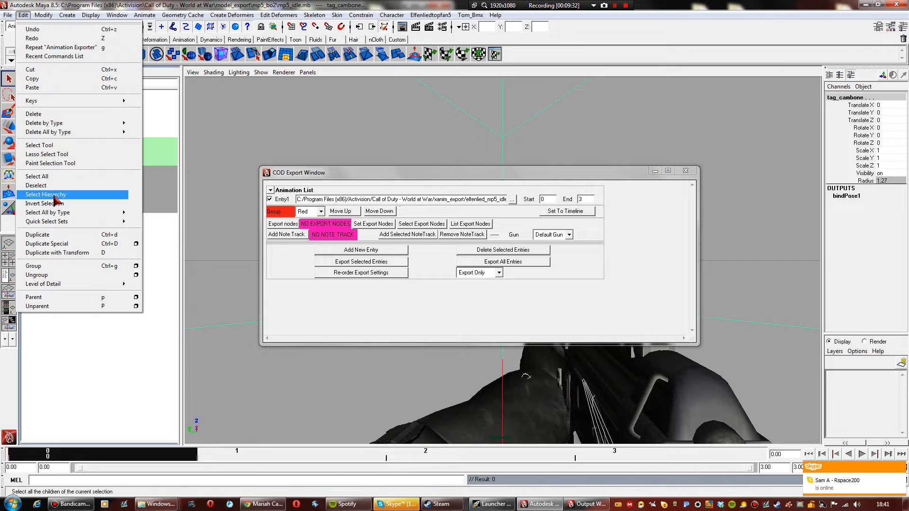
left_click(75, 194)
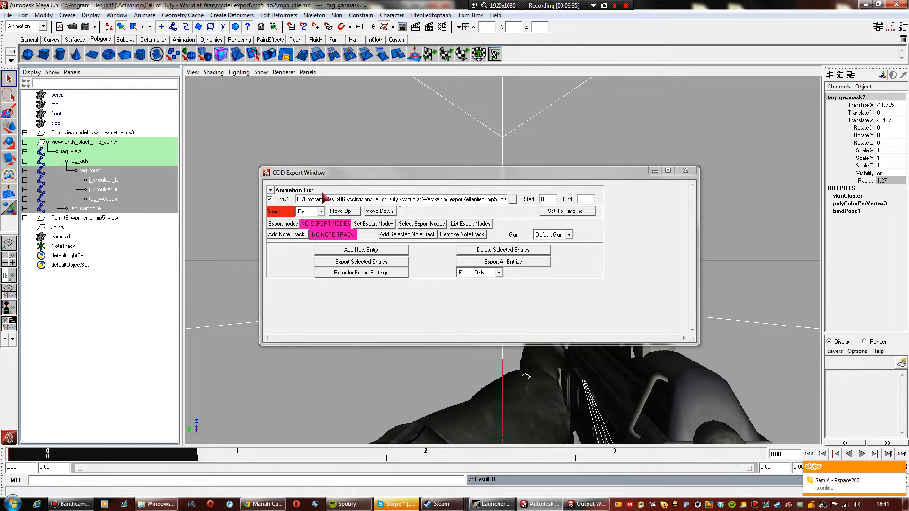
left_click(368, 230)
left_click(367, 226)
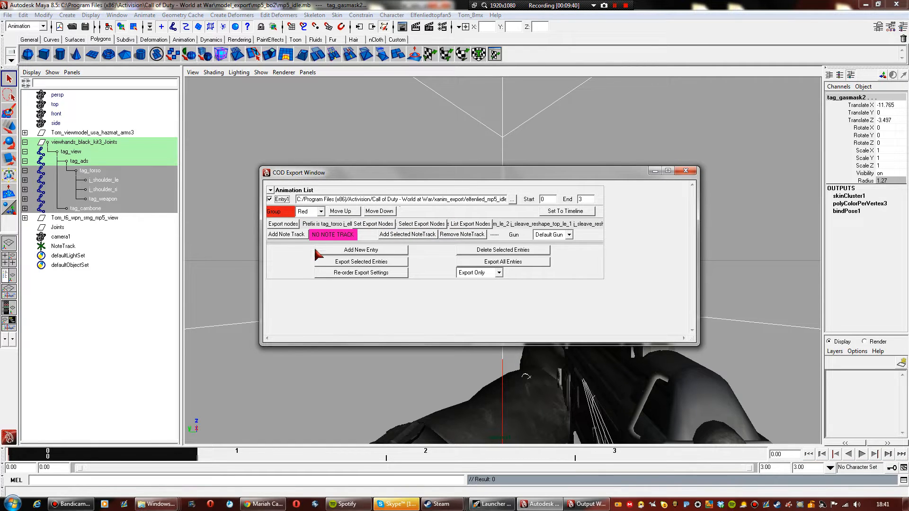
Export the selected animation entry, saving the changes to mp5_idle.mb, and close the animation export window
left_click(347, 263)
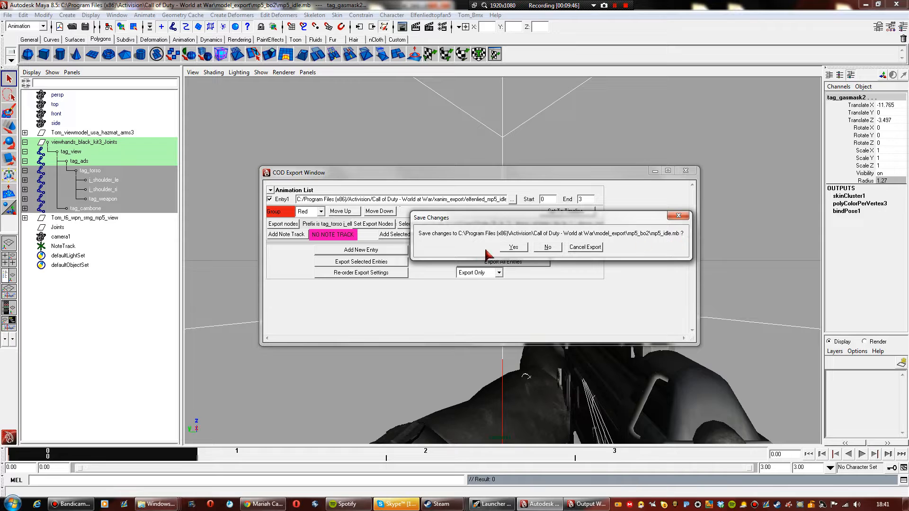
left_click(519, 247)
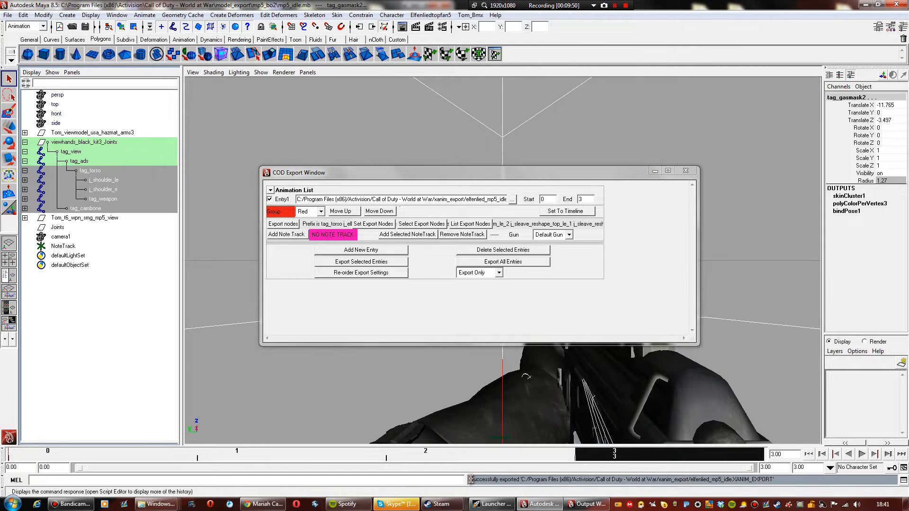
left_click_drag(468, 479, 786, 479)
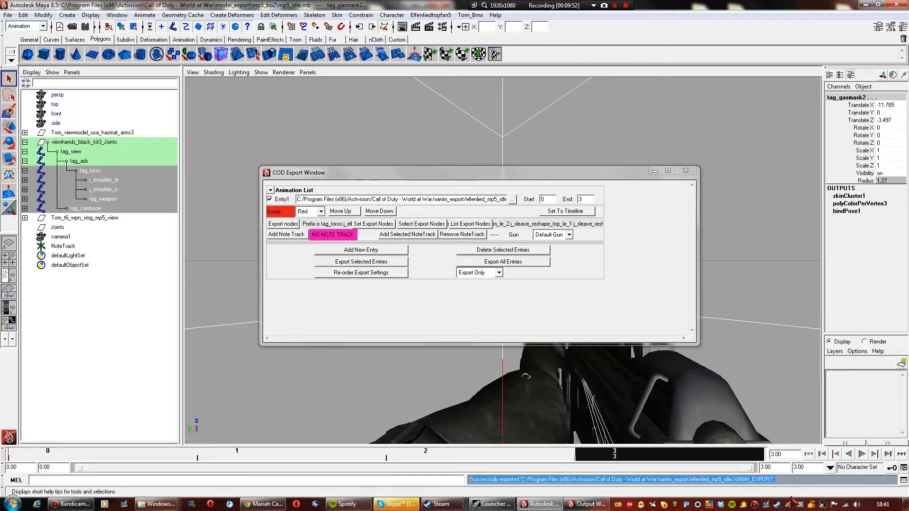
left_click(596, 301)
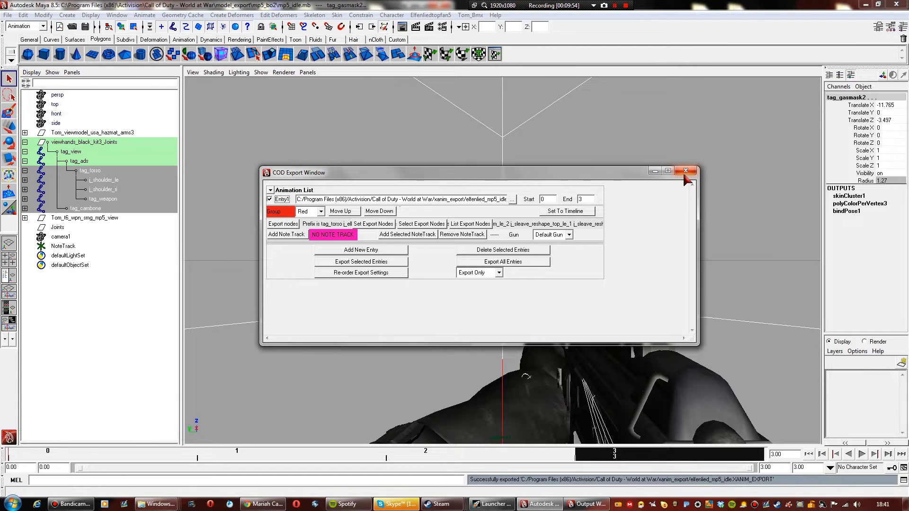
left_click(686, 171)
left_click(406, 209)
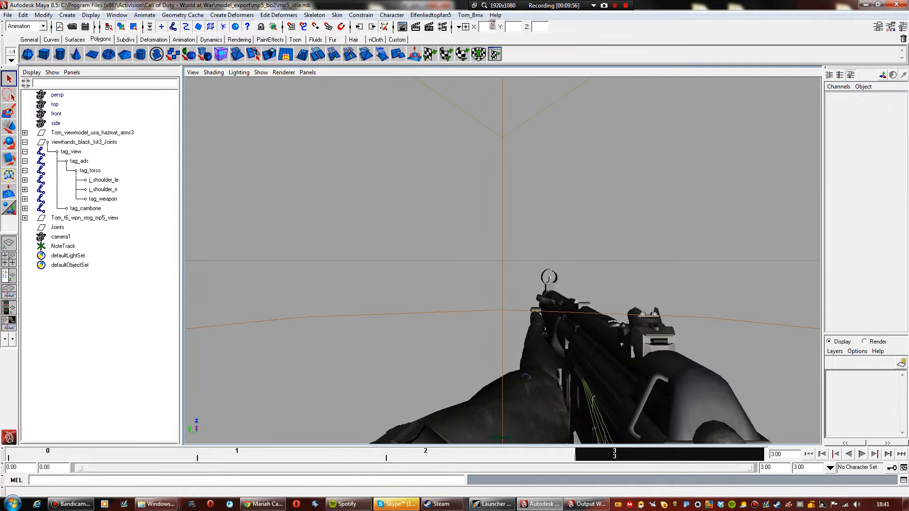
Add a new entry to the COD model export list and enable Force Export Selected Joints for it
left_click(434, 15)
left_click(427, 35)
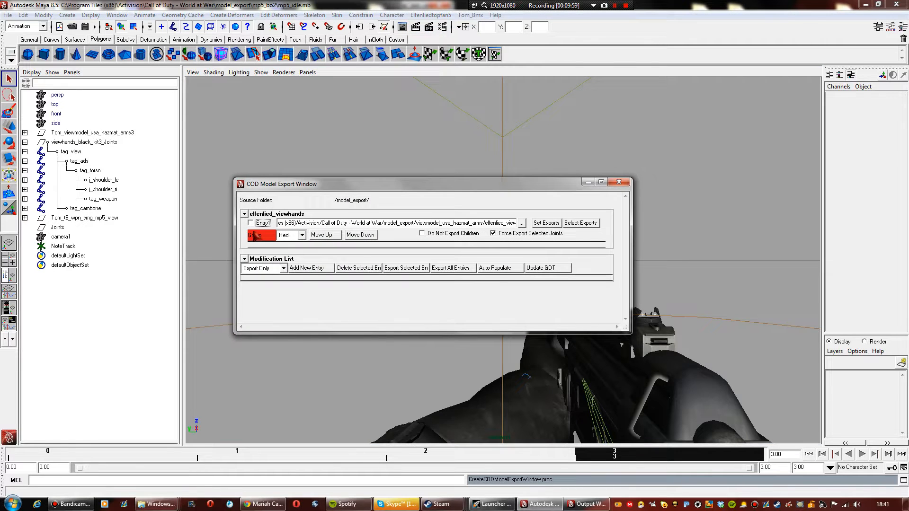
left_click(307, 268)
left_click(244, 268)
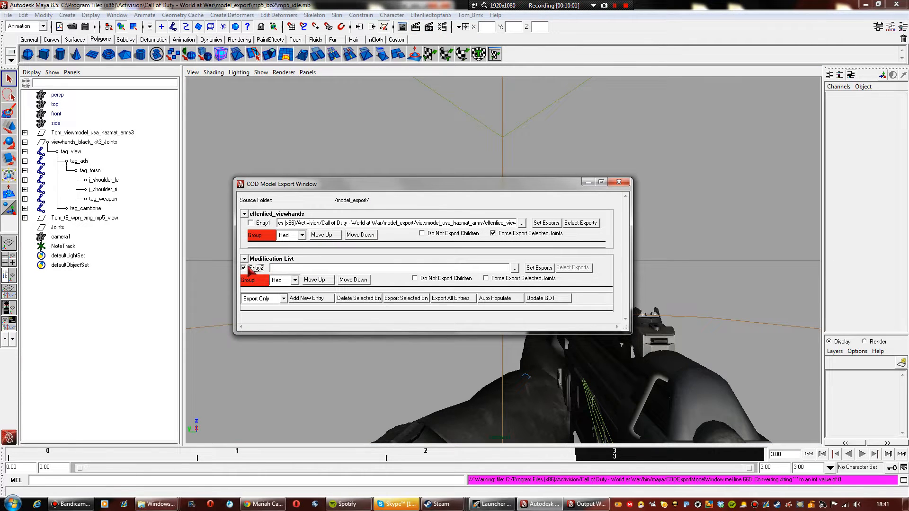
left_click(486, 279)
Browse to the mp5_bo2 folder inside model_export for the new model entry's output file
left_click(515, 268)
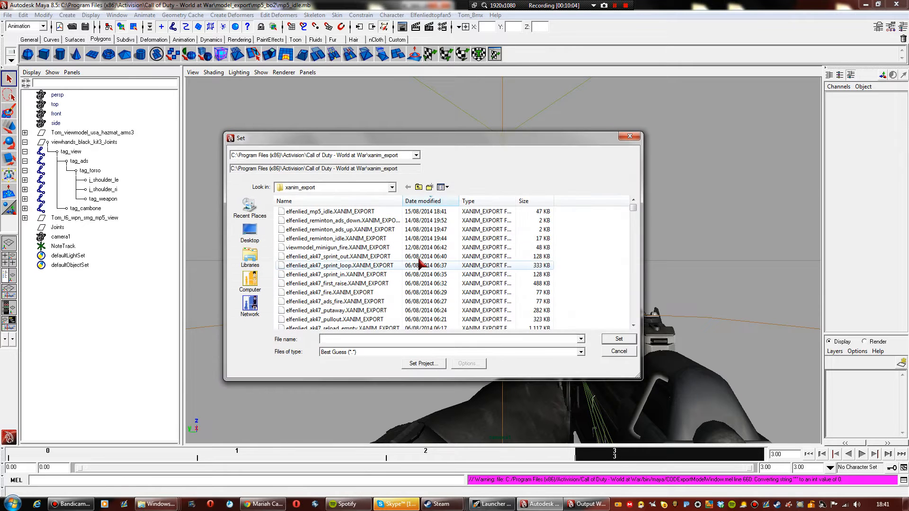
left_click(418, 187)
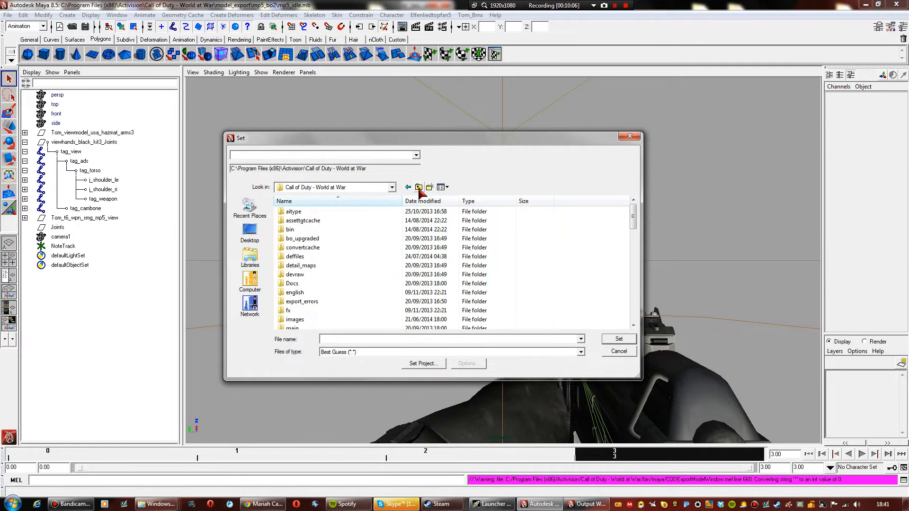
left_click(365, 275)
scroll(365, 279, "down", 2)
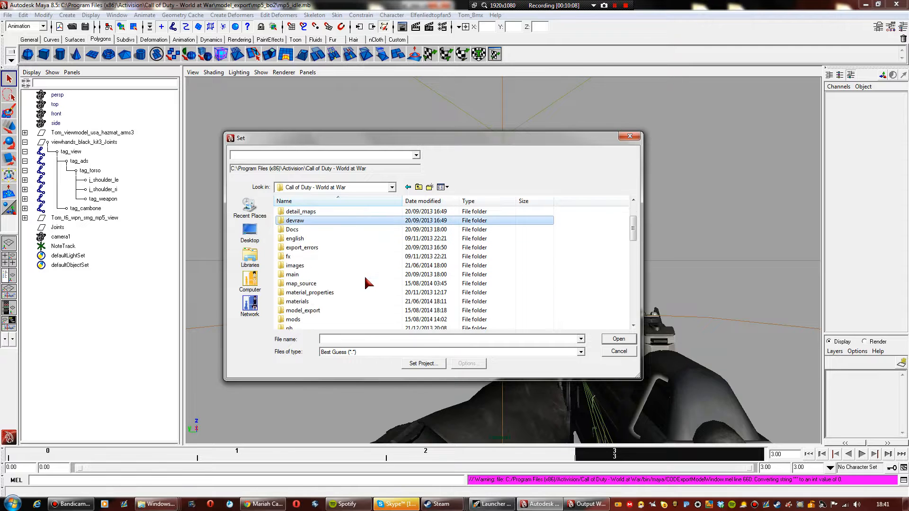
double_click(303, 302)
scroll(341, 249, "down", 10)
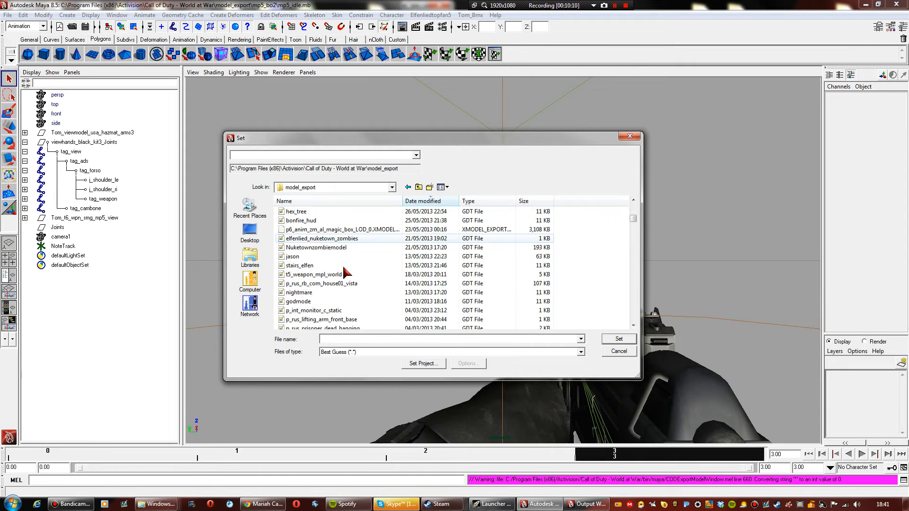
left_click(334, 293)
double_click(334, 293)
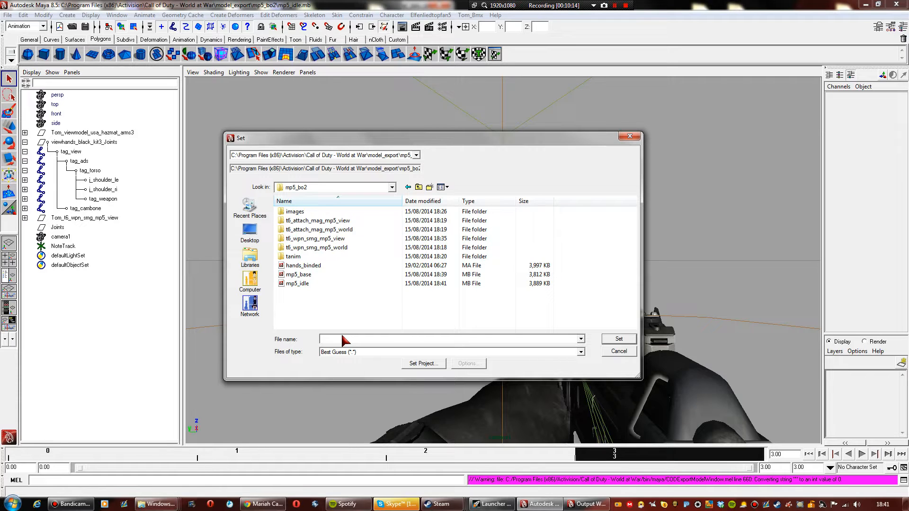
Name the model entry's output file mp5_idle_animated
type("mp")
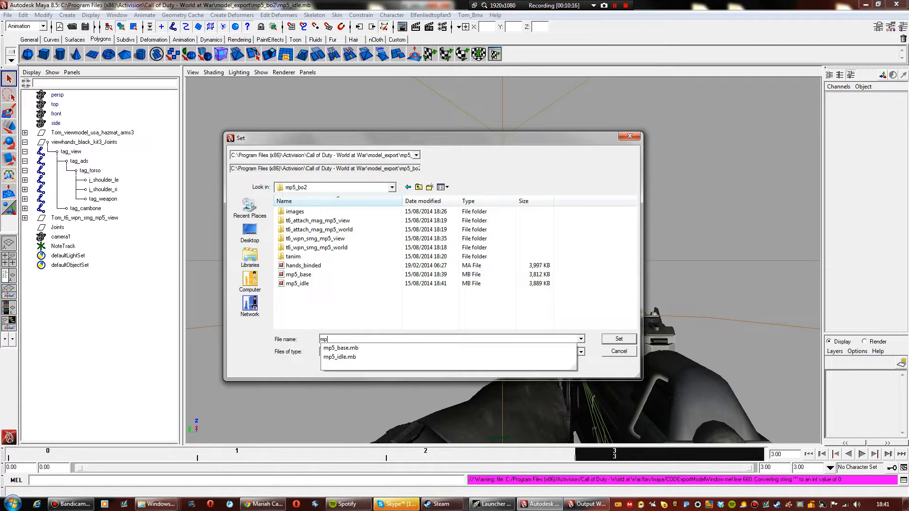
type("5_idle")
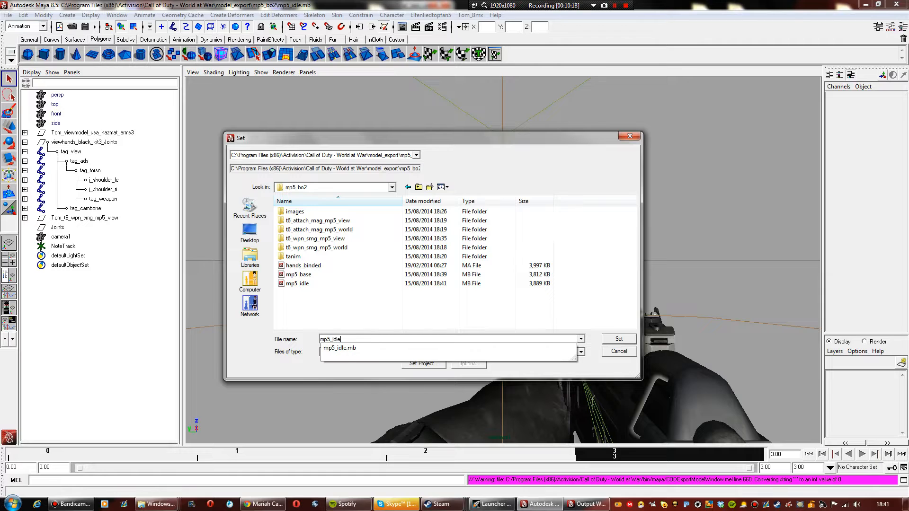
left_click(343, 339)
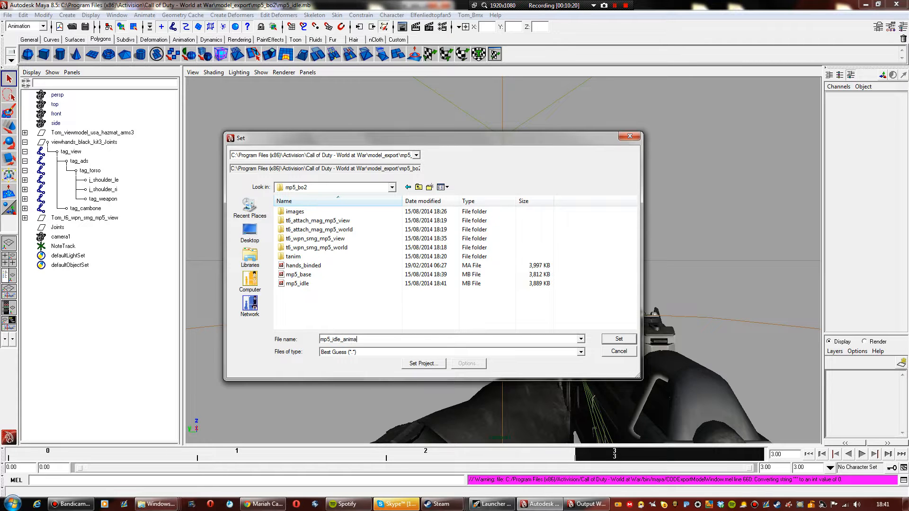
type("_animated")
key("Return")
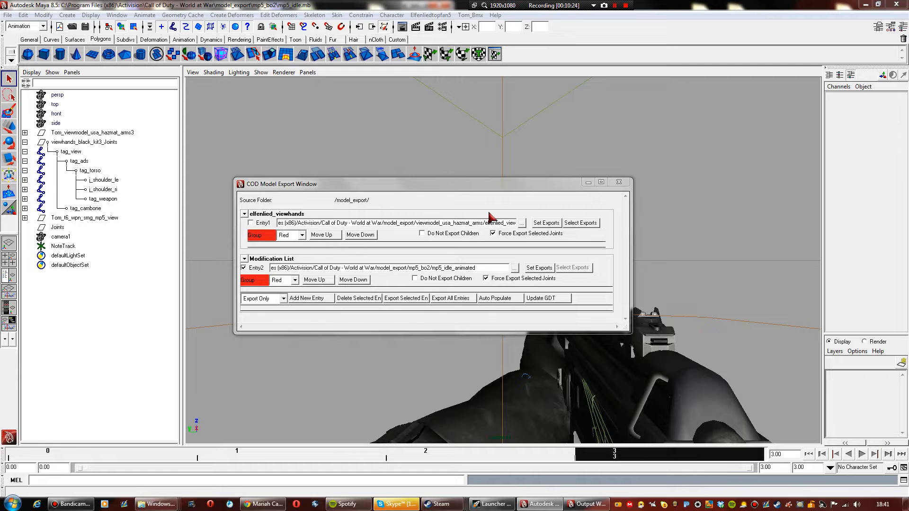
Set the joint hierarchy from tag_view through tag_cambone plus the arm mesh as the exports of the mp5_idle_animated entry
left_click(72, 152)
left_click(81, 209, "shift")
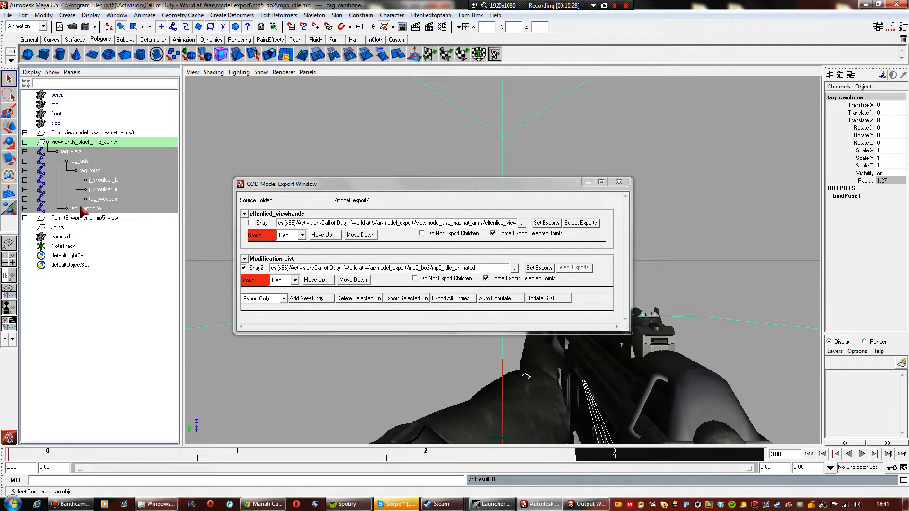
left_click(23, 15)
left_click(45, 194)
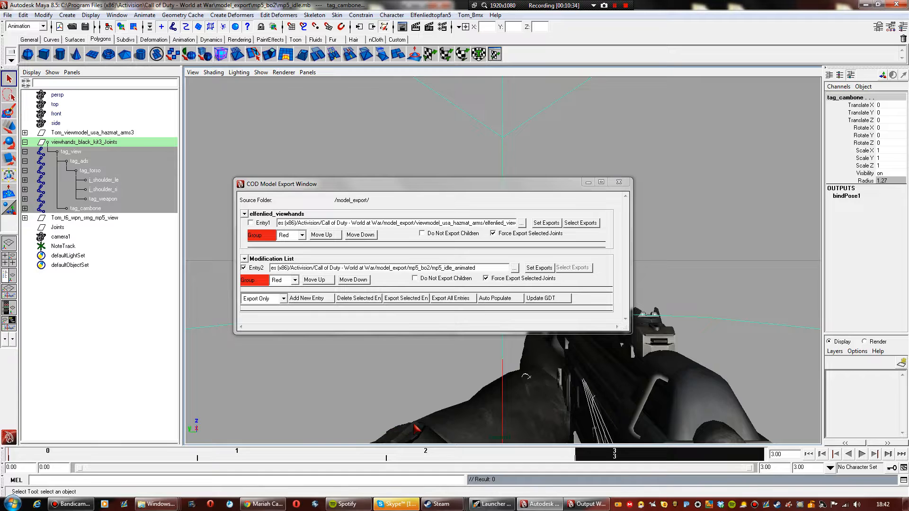
left_click(430, 425)
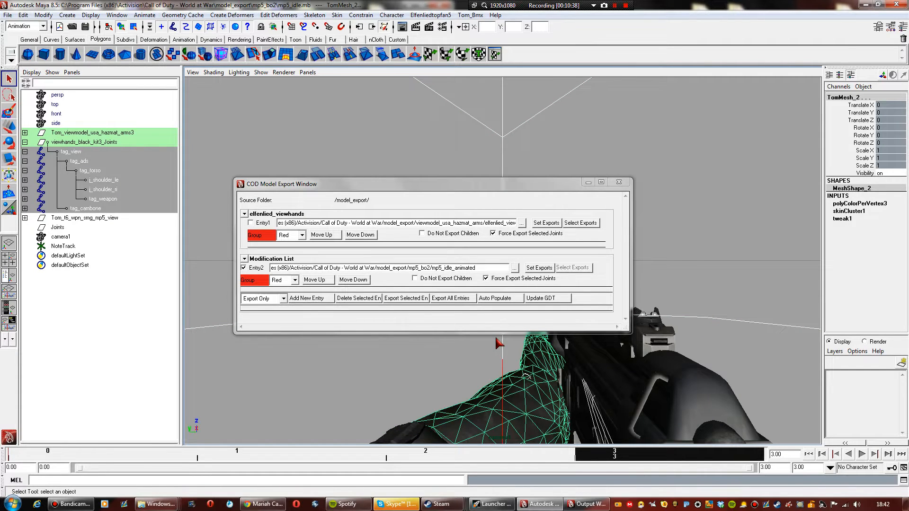
left_click(540, 268)
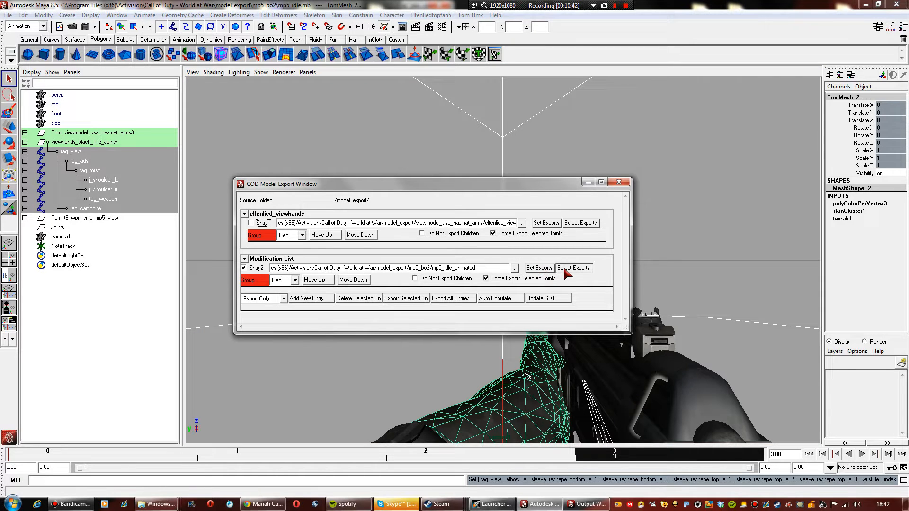
left_click(562, 269)
Export the selected mp5_idle_animated model entry, saving the changes to mp5_idle.mb, and close the model export window
left_click(402, 299)
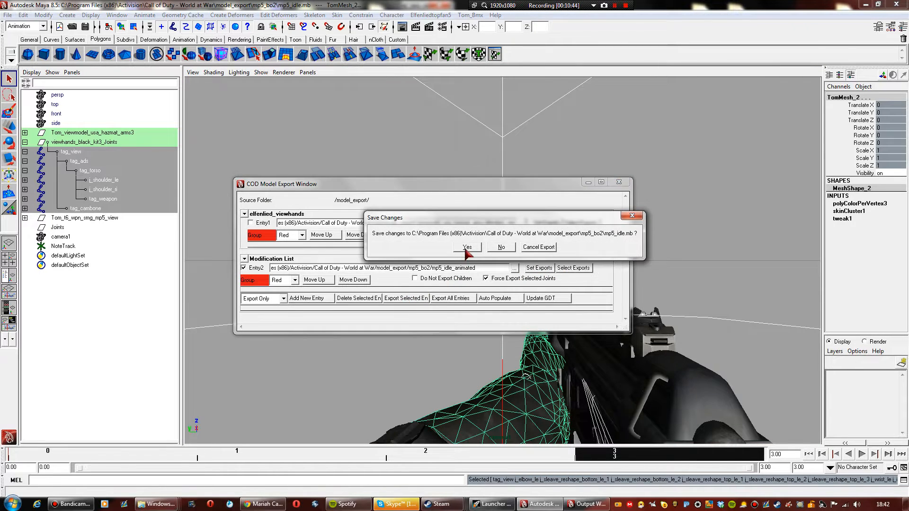
left_click(471, 251)
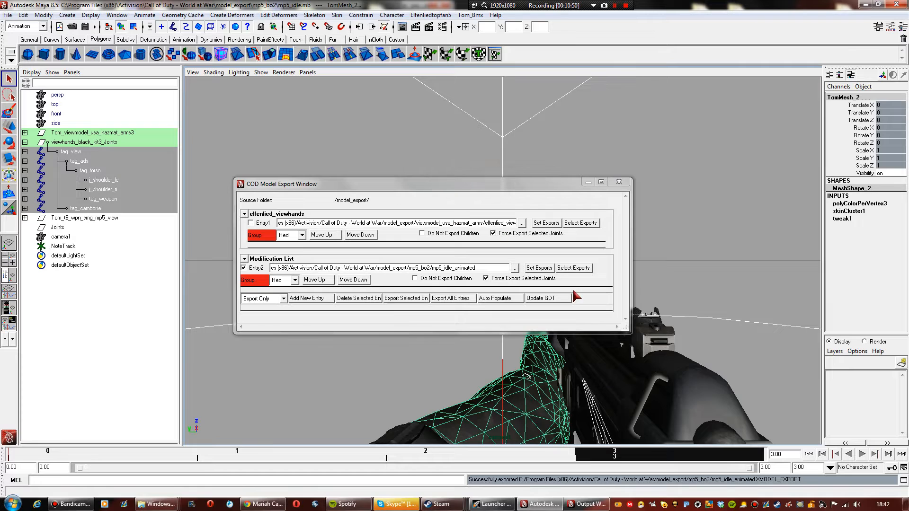
left_click(620, 183)
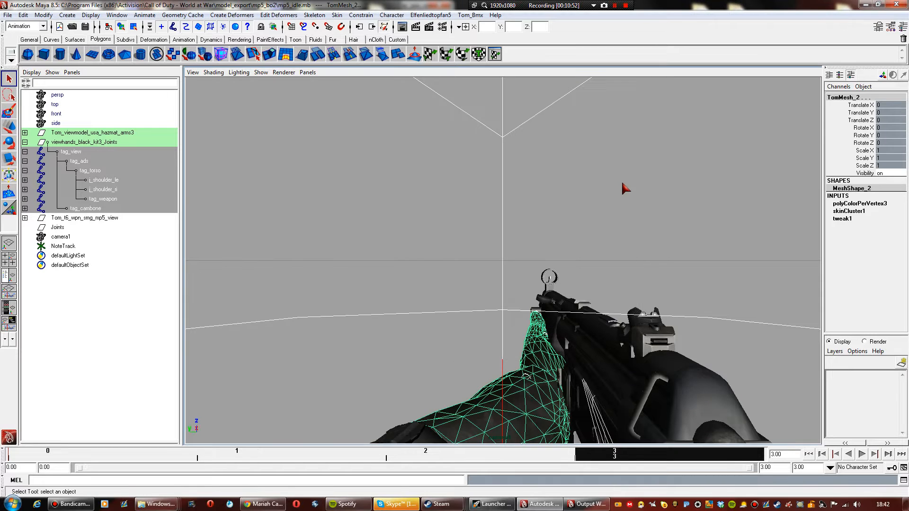
Clear the selection and close Maya, saving the changes to mp5_idle.mb
left_click(660, 177)
left_click(888, 5)
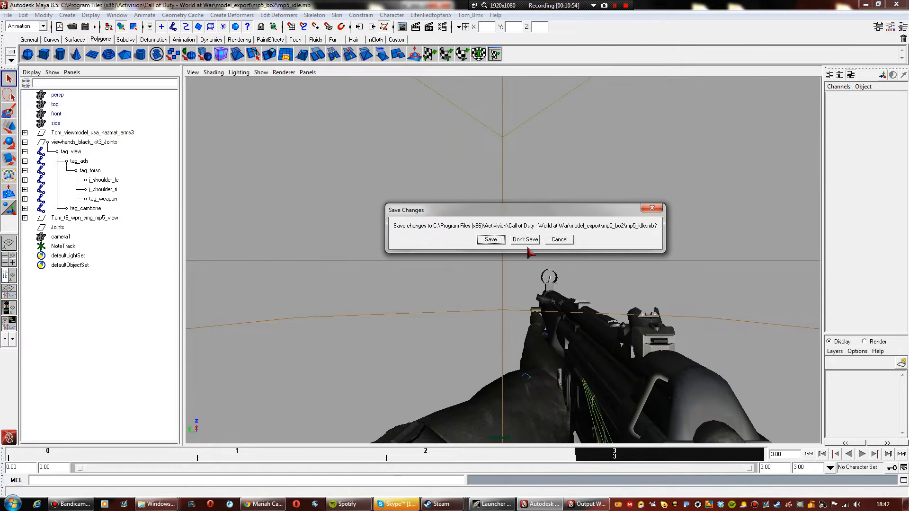
left_click(497, 244)
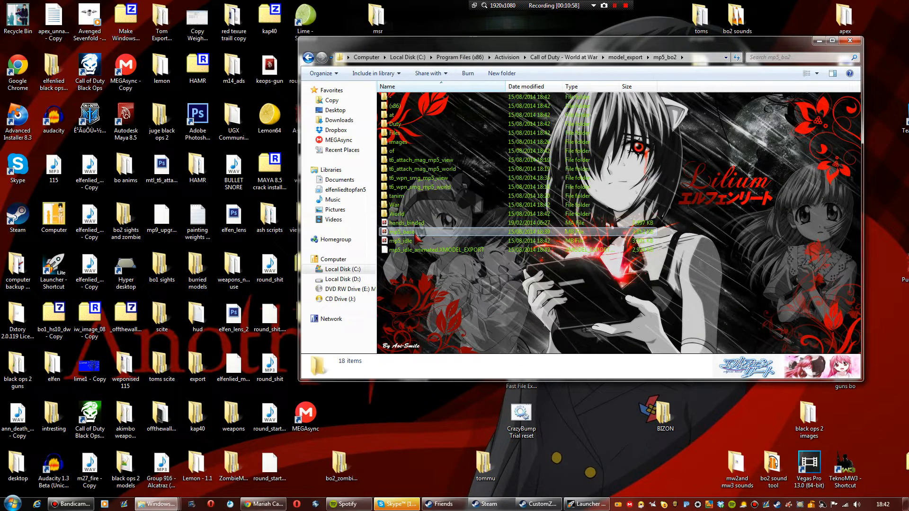
Open the mp5_base scene from the mp5_bo2 folder in Maya and maximize its window
left_click(407, 232)
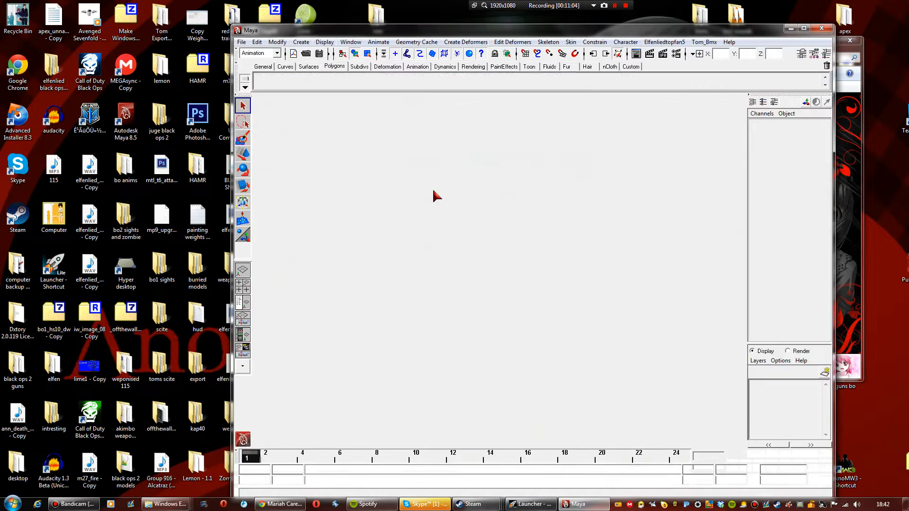
double_click(440, 33)
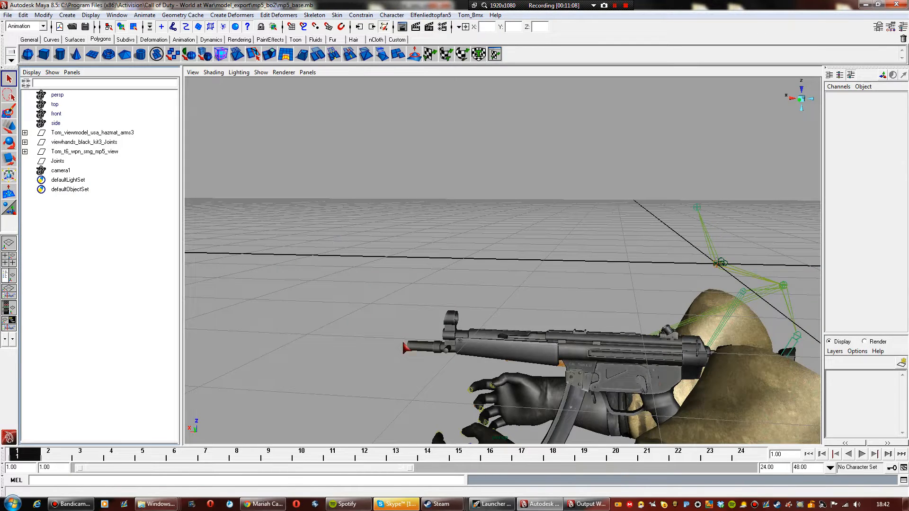
left_click_drag(501, 320, 371, 284, "alt")
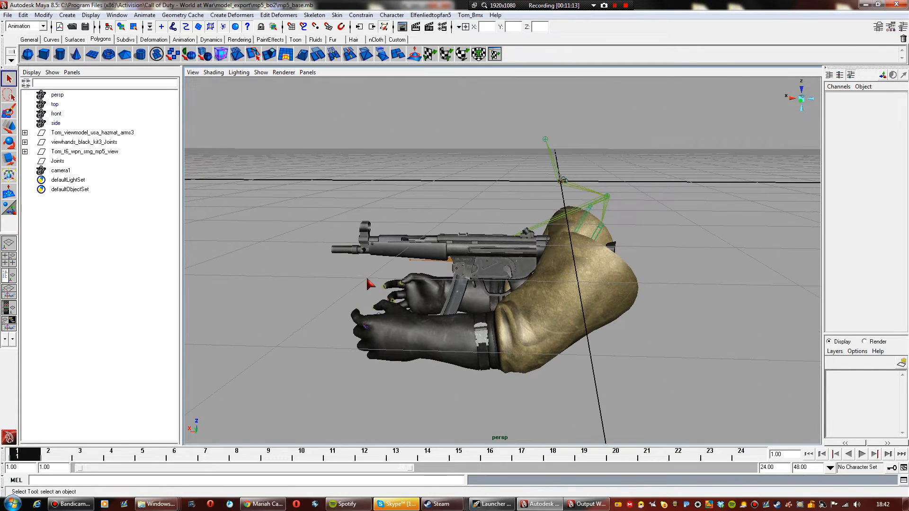
Save the scene under the new name mp5_ads_up in the mp5_bo2 folder inside model_export
left_click(8, 14)
left_click(28, 60)
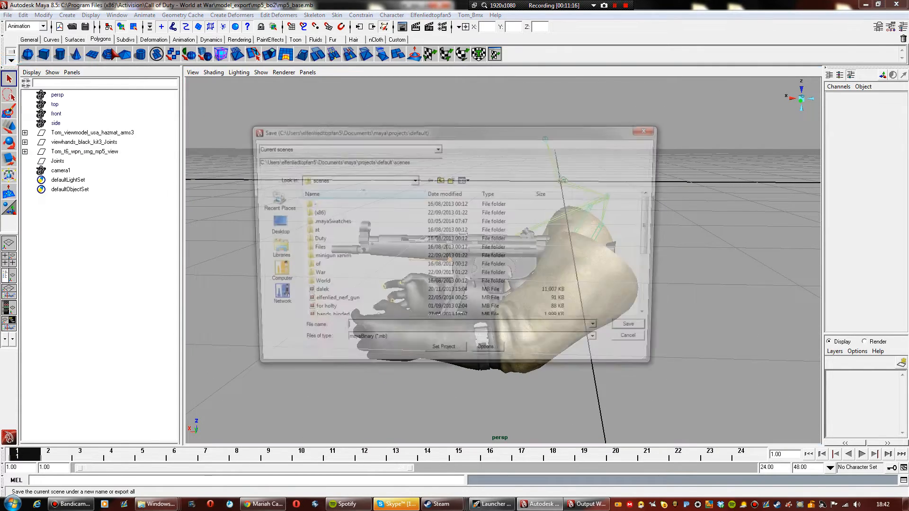
left_click(440, 180)
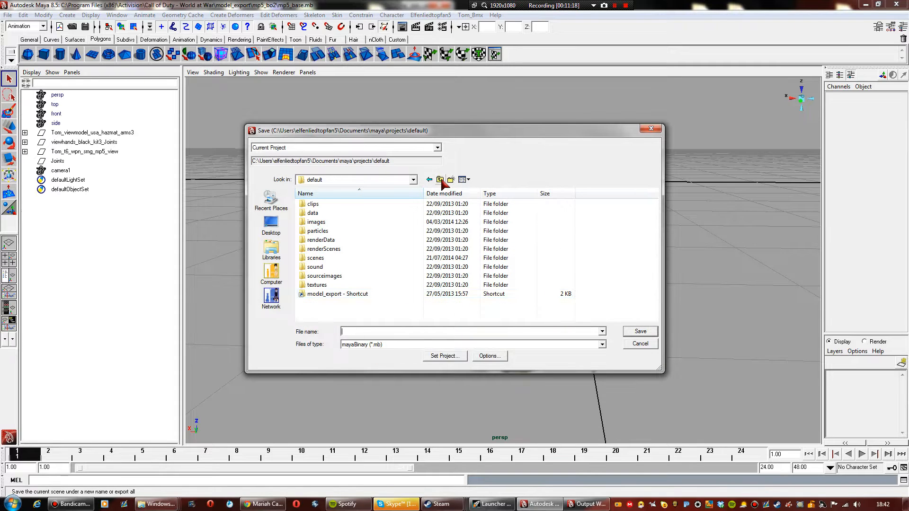
double_click(378, 295)
double_click(349, 204)
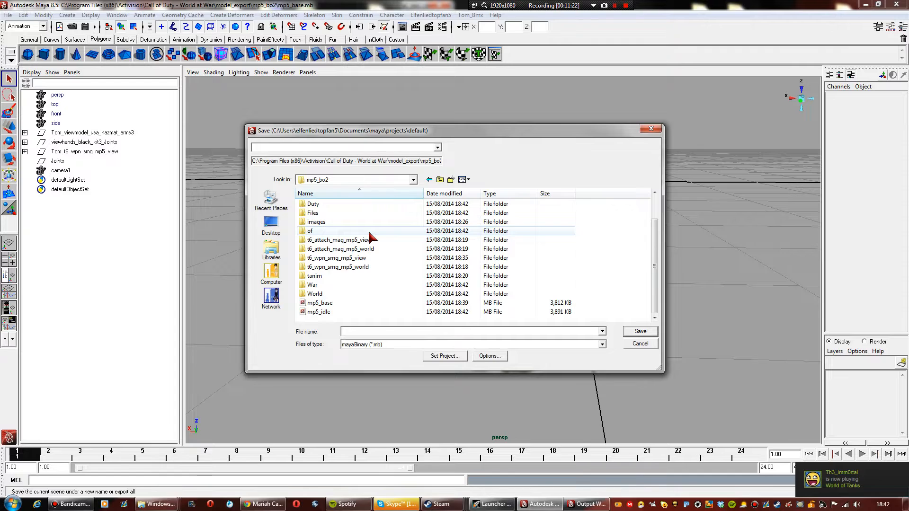
left_click(368, 304)
left_click(363, 312)
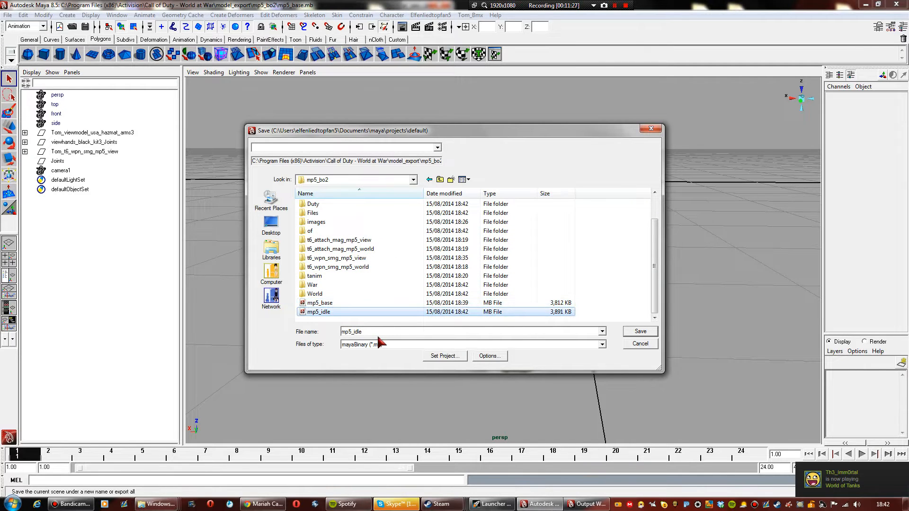
double_click(378, 333)
type("mp5_ads_u")
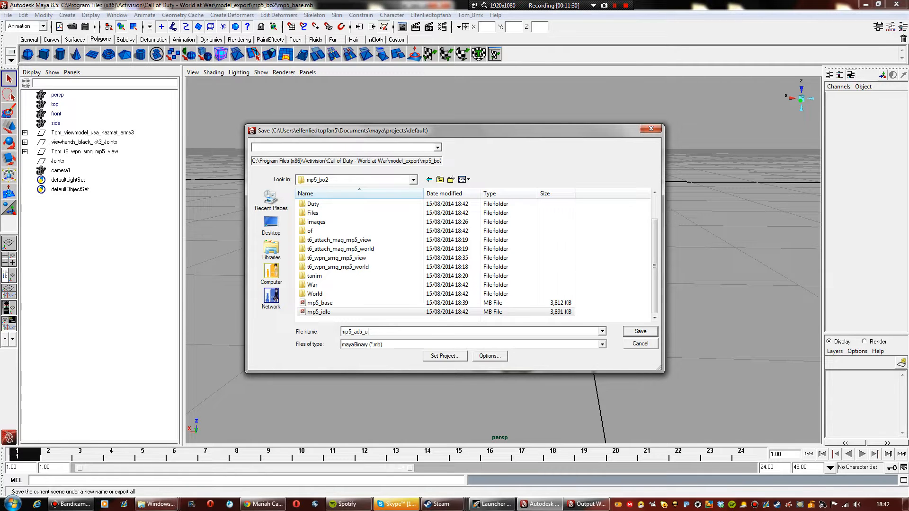
type("p")
key("Return")
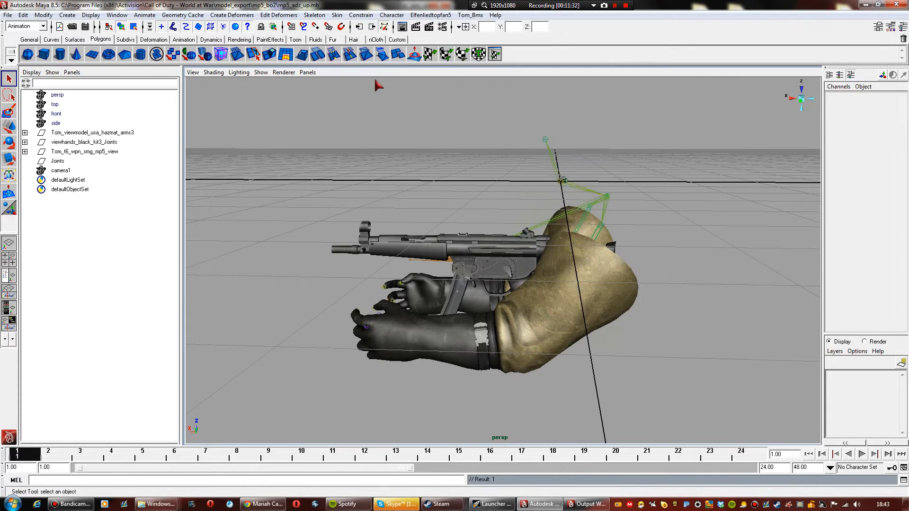
Import the viewmodel_mp5_t6_ads_up animation from the tanim folder inside mp5_bo2
left_click_drag(385, 154, 389, 175, "alt")
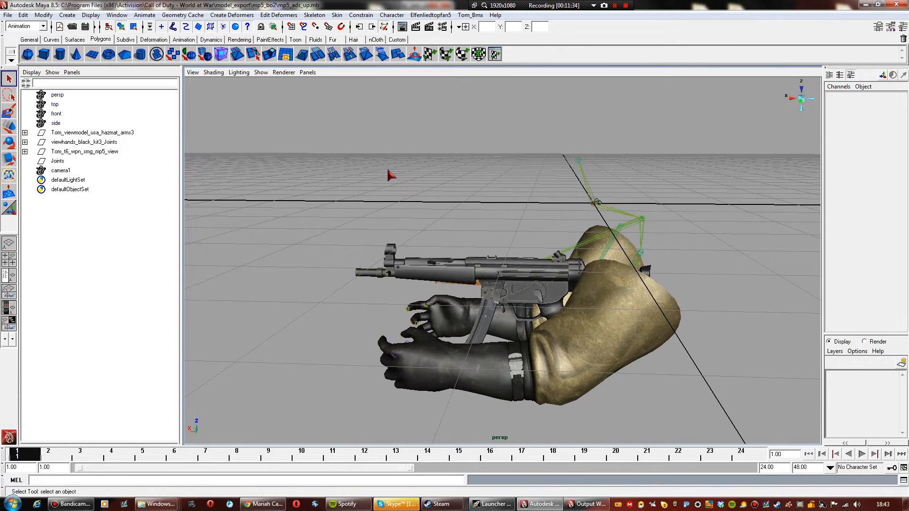
left_click(7, 14)
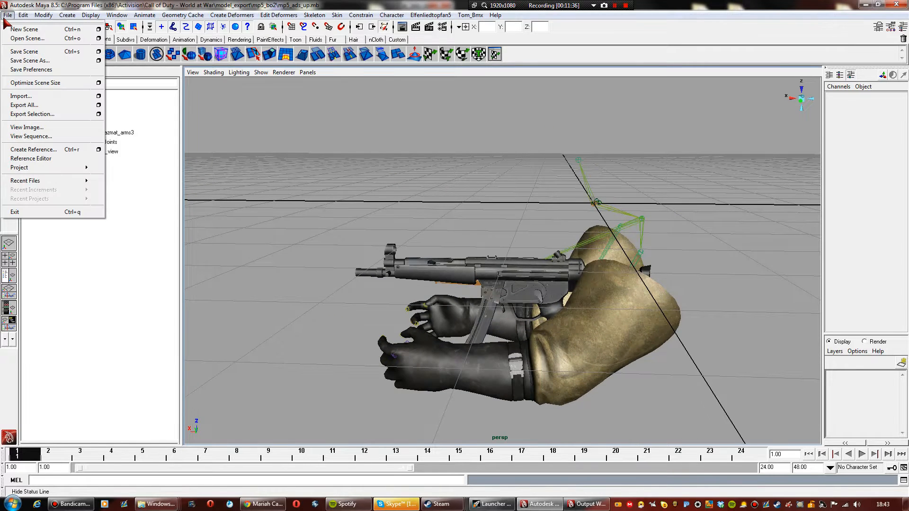
left_click(20, 95)
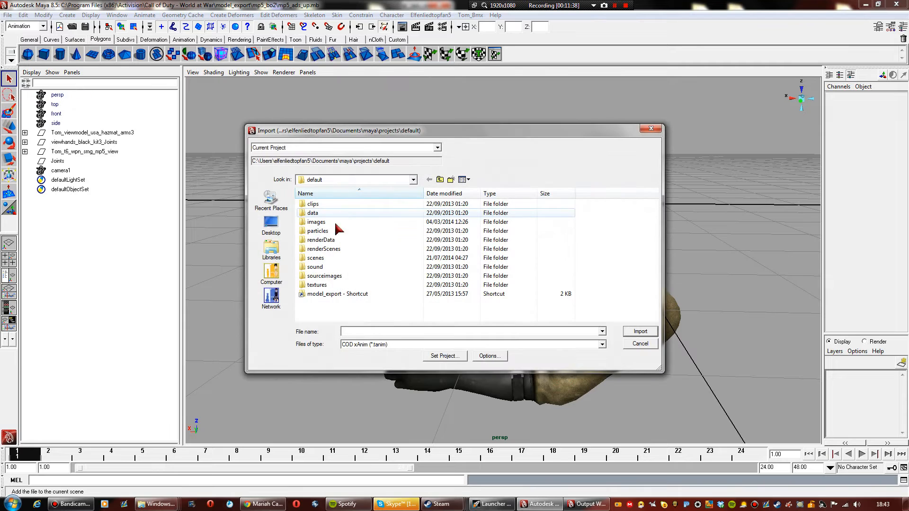
double_click(321, 294)
double_click(332, 204)
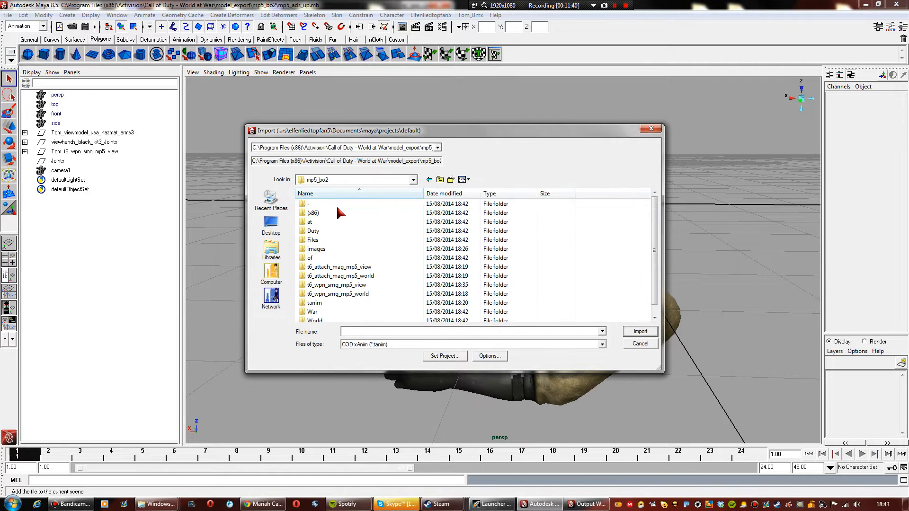
double_click(368, 294)
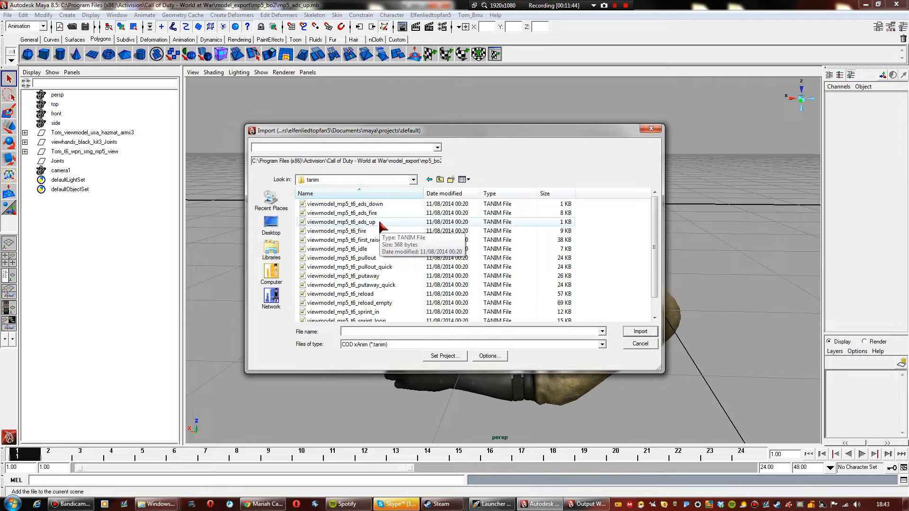
left_click(455, 222)
left_click(639, 331)
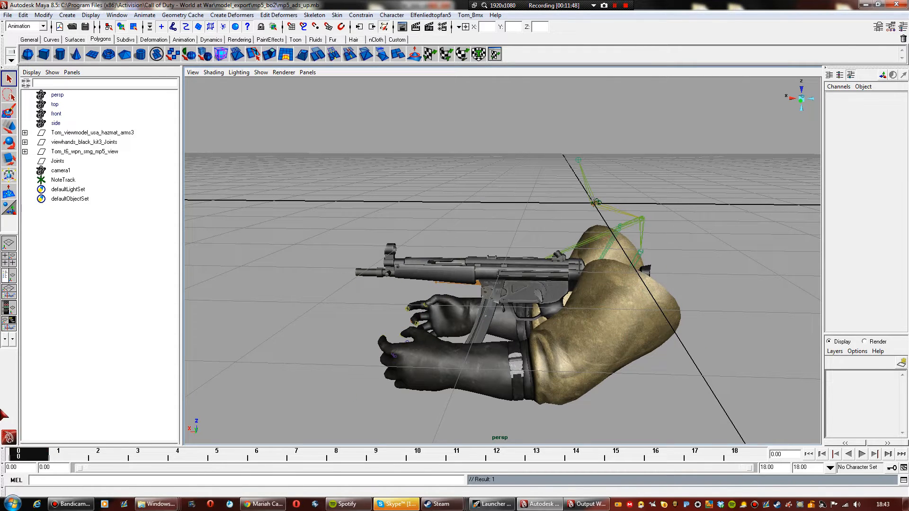
Play back the imported aim-up animation in the perspective view and through camera1, and return to the perspective view
key("alt+v")
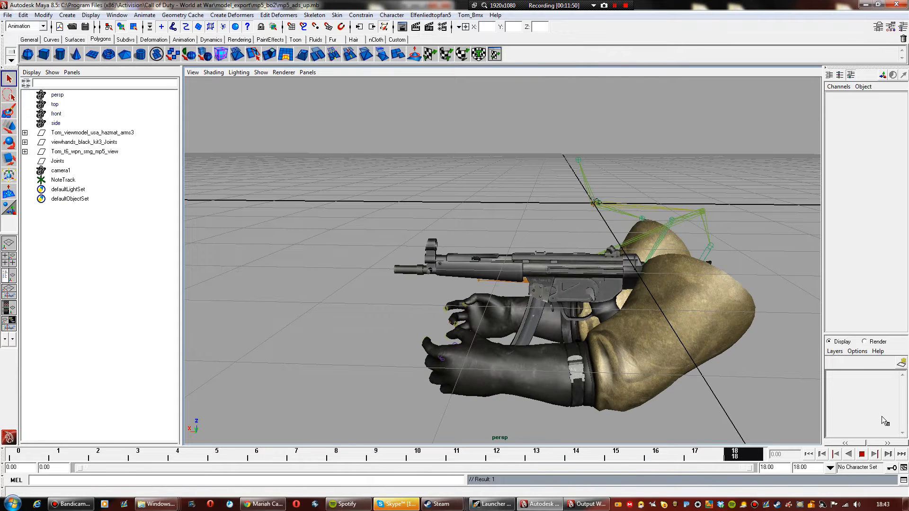
key("alt+v")
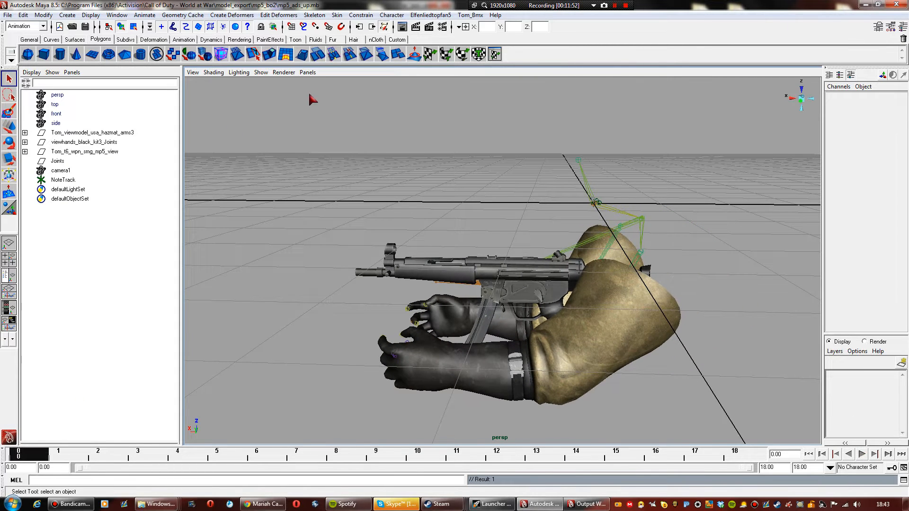
left_click(308, 72)
left_click(407, 92)
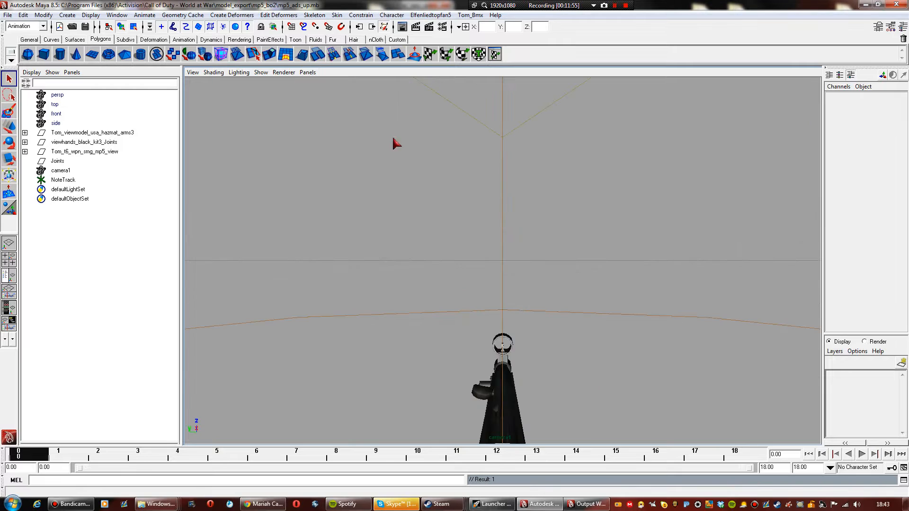
key("alt+v")
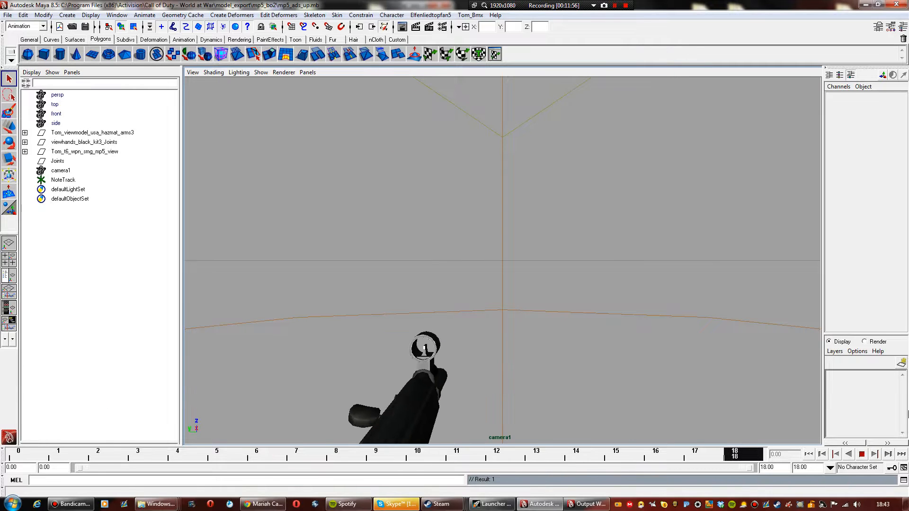
key("alt+v")
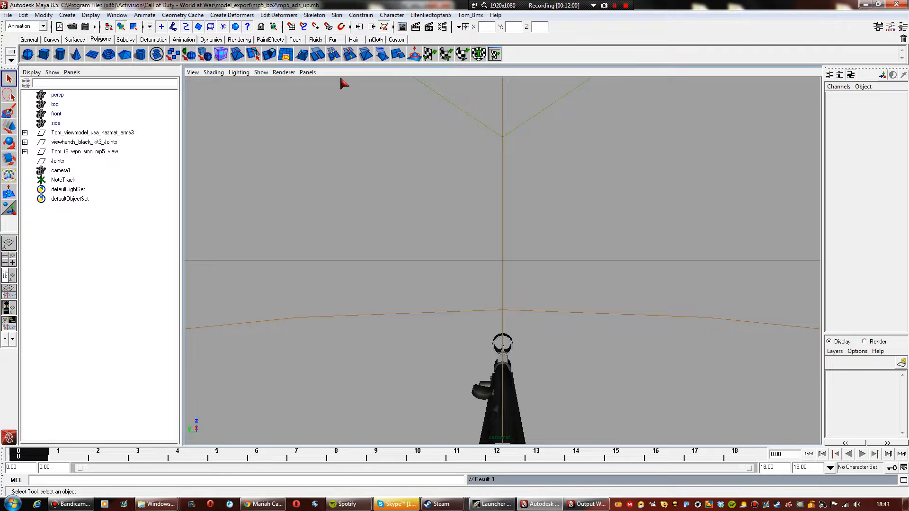
left_click(307, 74)
mouse_move(351, 83)
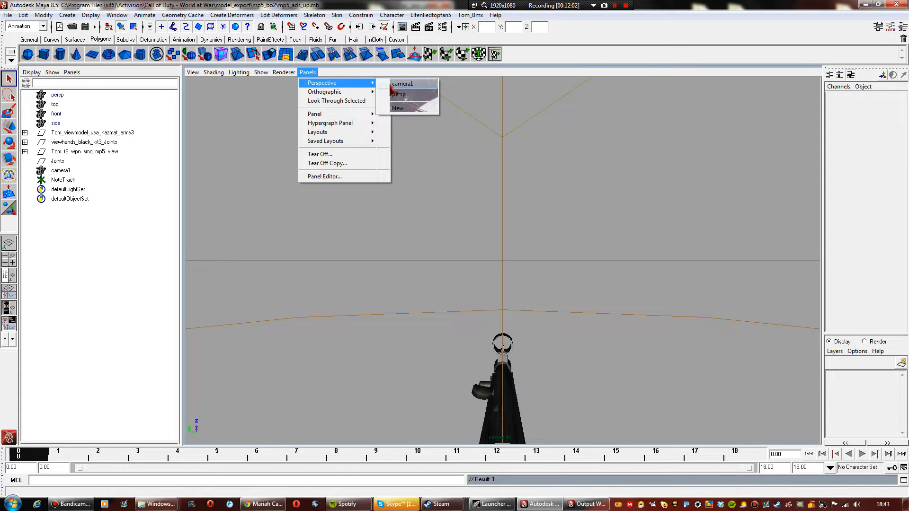
left_click(398, 95)
scroll(483, 276, "up", 3)
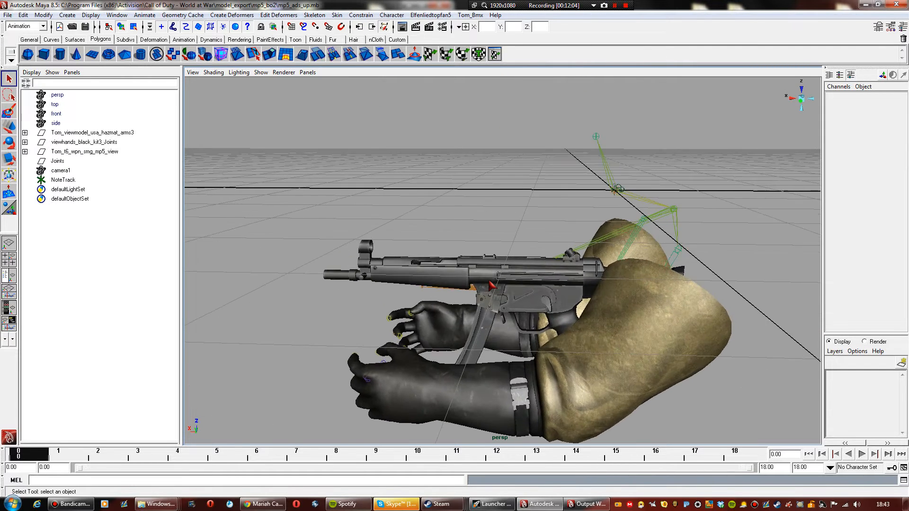
left_click_drag(503, 271, 443, 287, "alt")
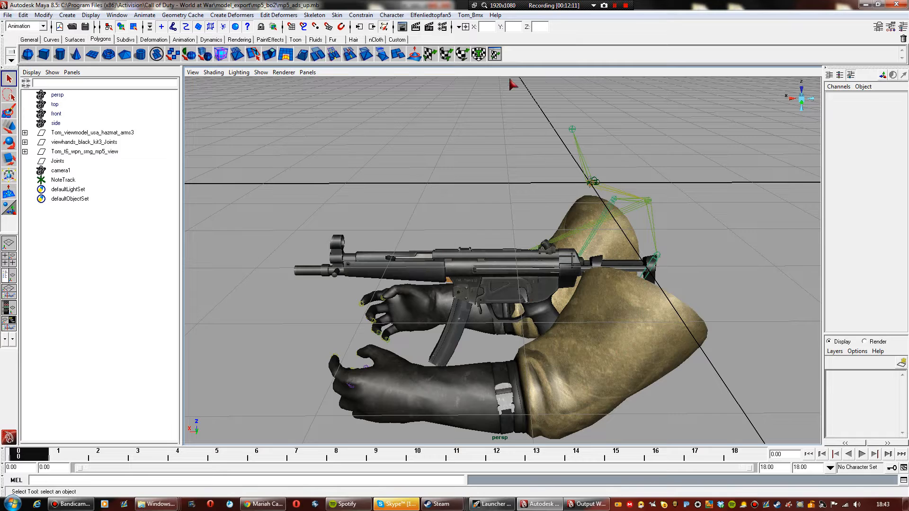
Add a new entry to the COD animation export list, select it and set its end frame to 18
left_click(420, 15)
left_click(439, 43)
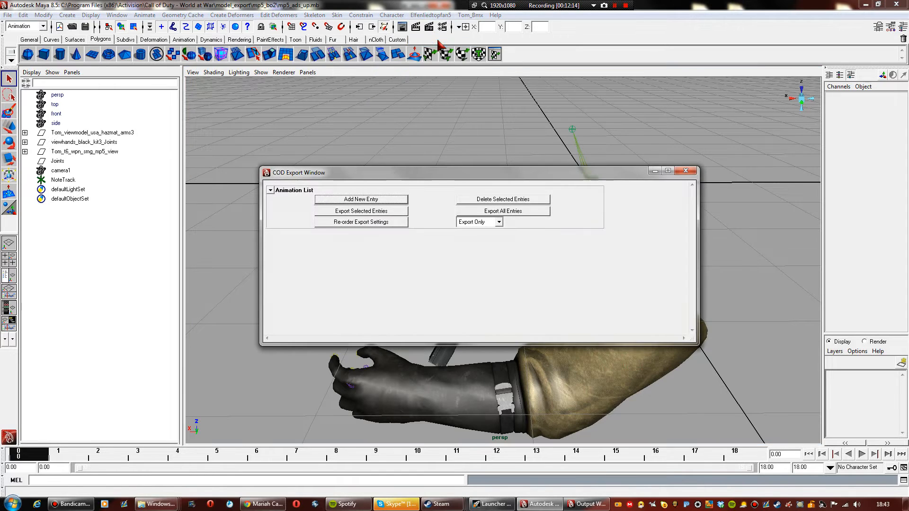
left_click(342, 200)
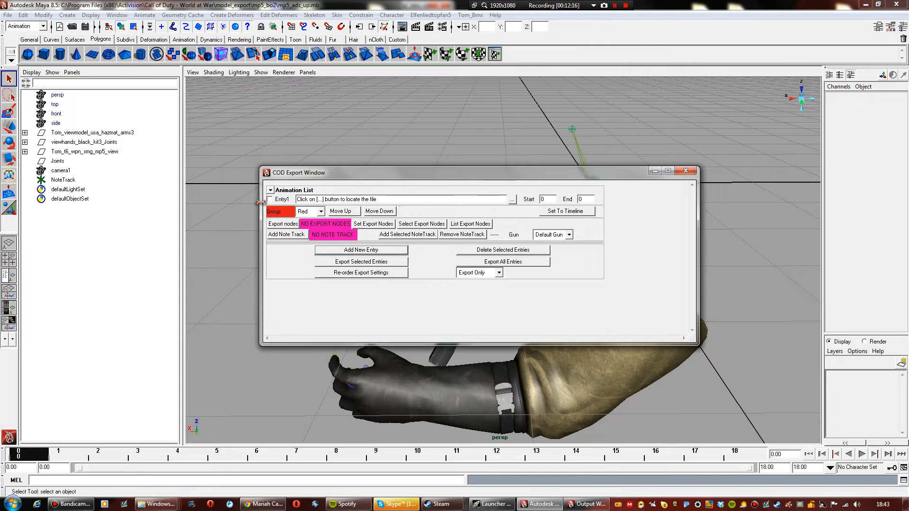
left_click(578, 200)
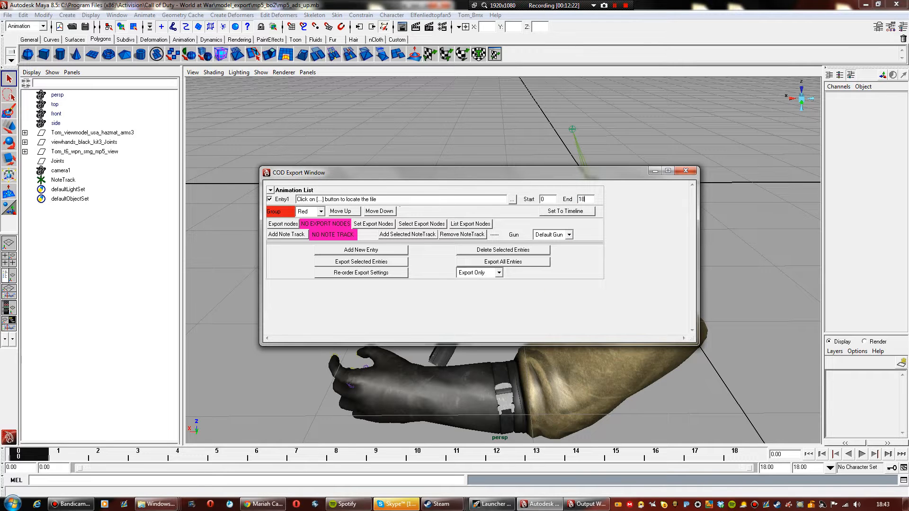
Browse for the animation entry's export file and open the xanim_export folder in the Call of Duty - World at War directory
left_click(512, 199)
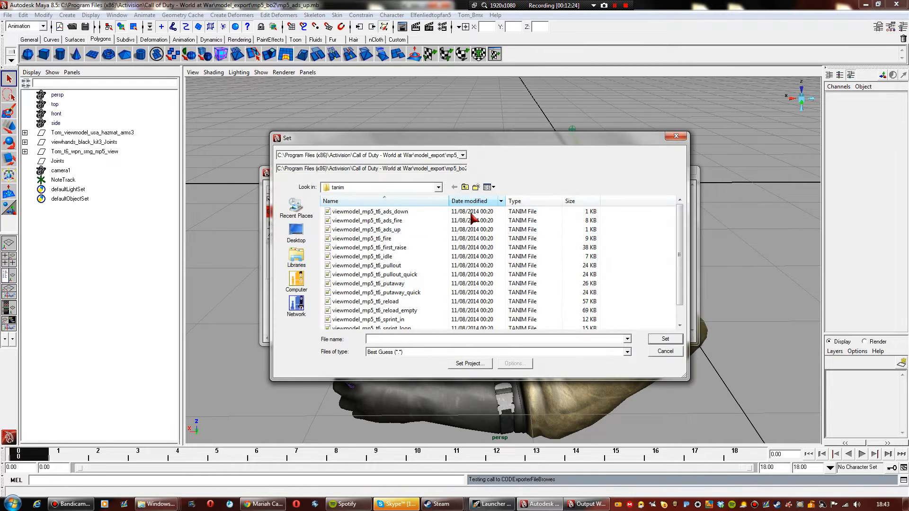
left_click(465, 187)
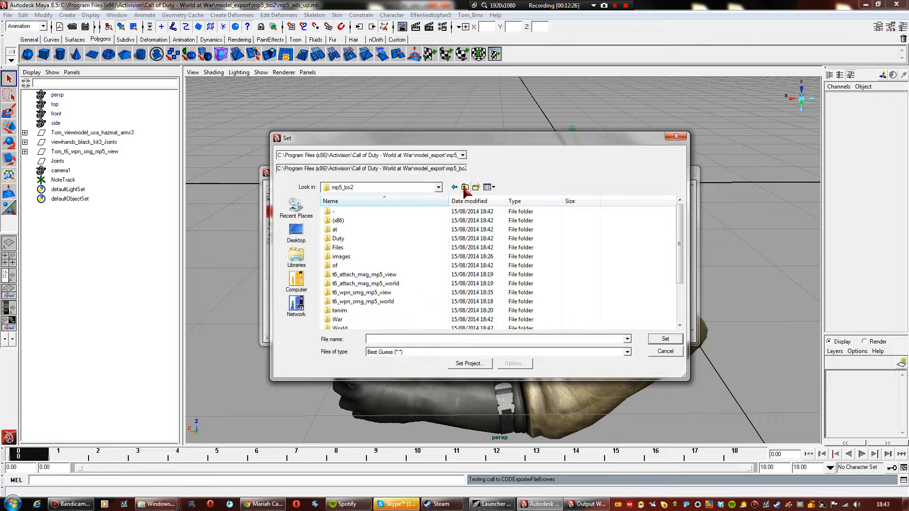
left_click(404, 275)
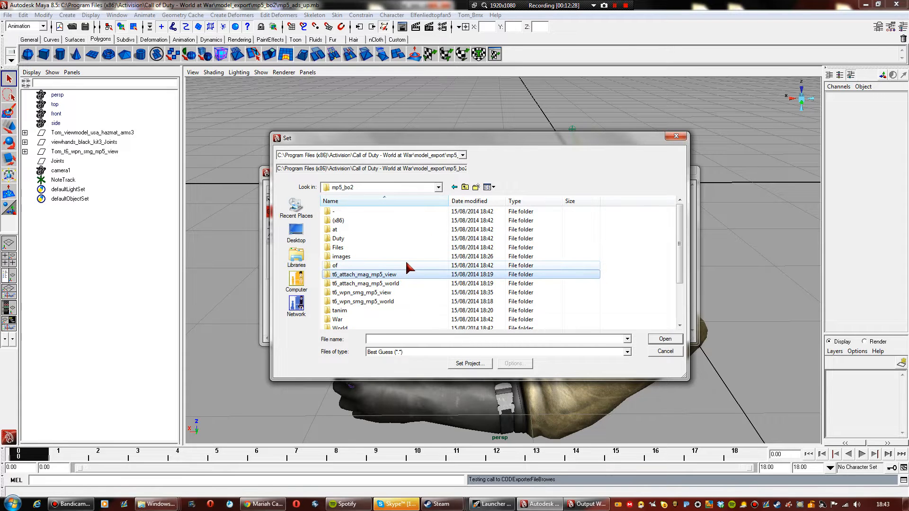
left_click(465, 187)
left_click(465, 187)
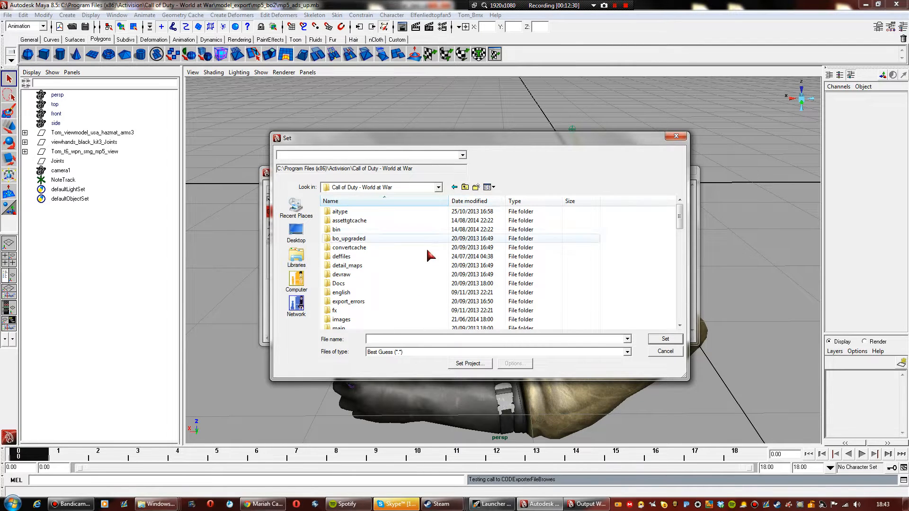
scroll(428, 252, "down", 7)
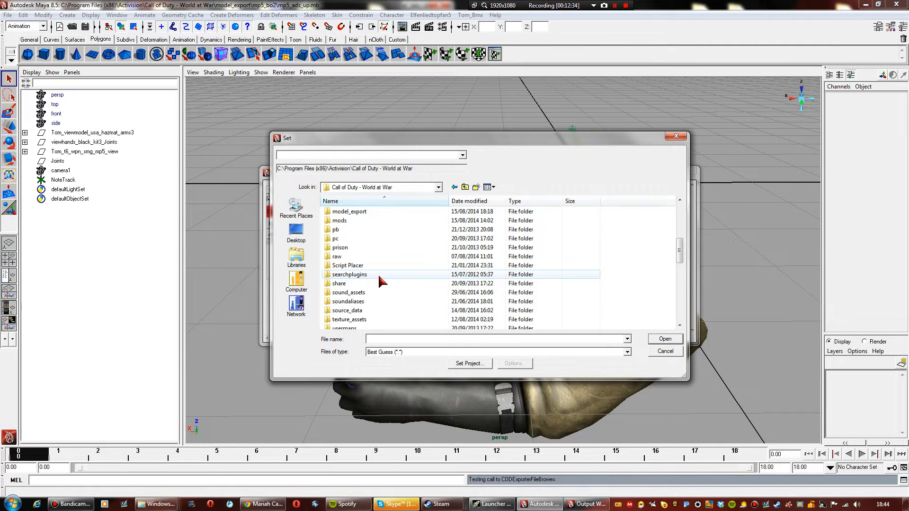
scroll(381, 281, "down", 1)
double_click(379, 310)
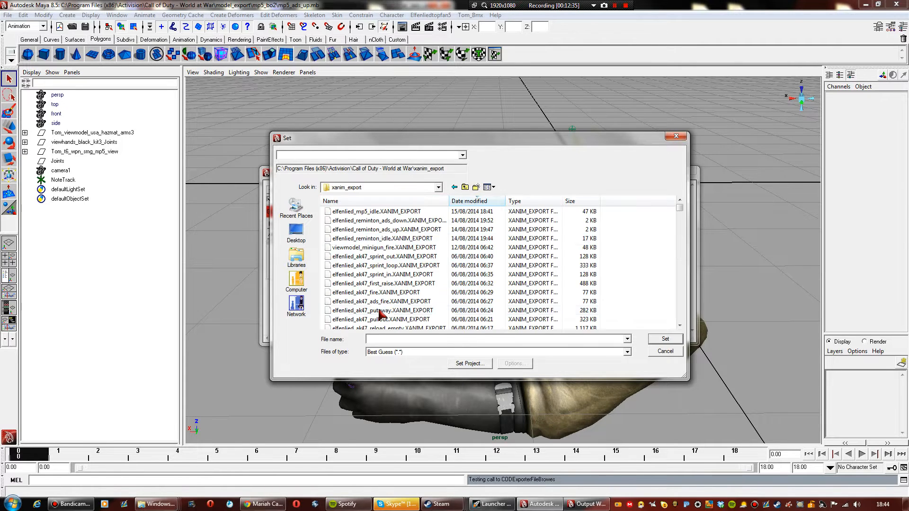
Set the entry's export file name to elfenlied_mp5_ads_up, reusing the elfenlied_mp5_idle name as a base
left_click(378, 211)
left_click(421, 339)
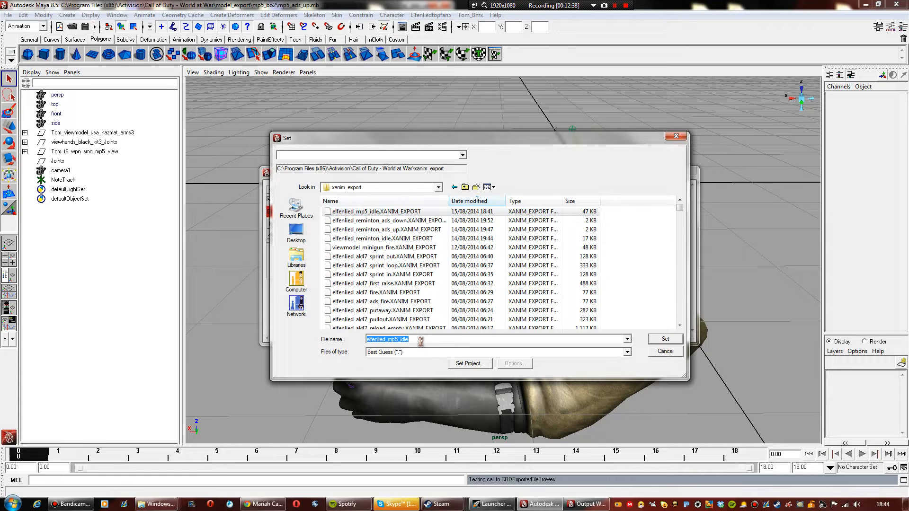
left_click(420, 340)
key("BackSpace")
key("BackSpace")
key("BackSpace")
key("BackSpace")
type("ads_up")
key("Return")
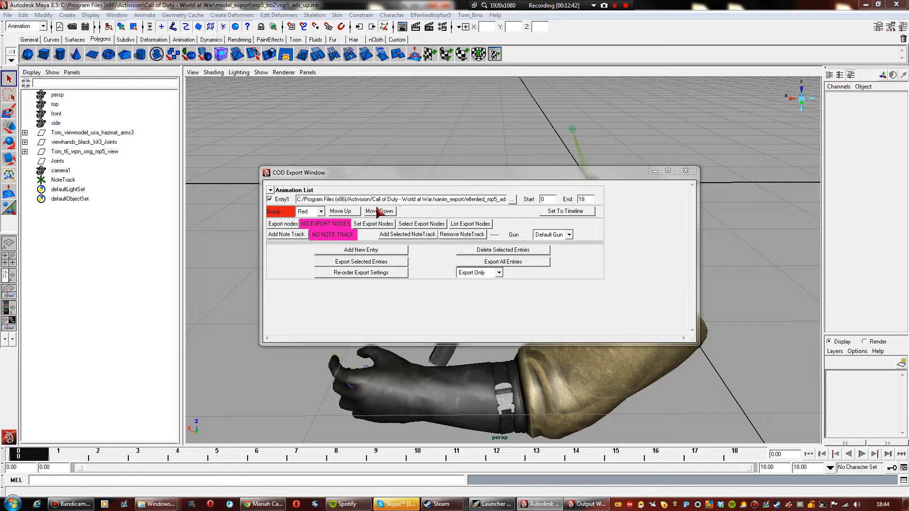
Expand the viewhands_black_kit3_Joints hierarchy and set tag_ads and tag_view as the entry's export nodes
left_click(24, 142)
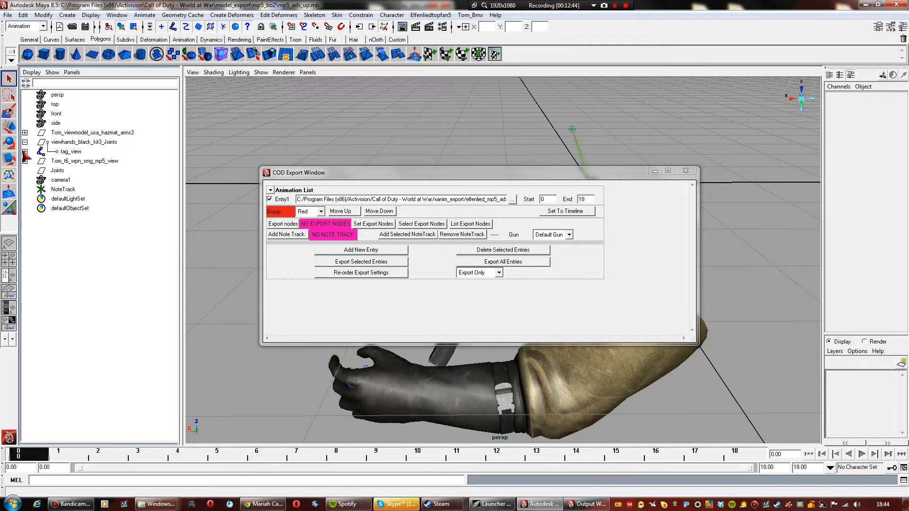
left_click(24, 152)
left_click(25, 161)
left_click(25, 170)
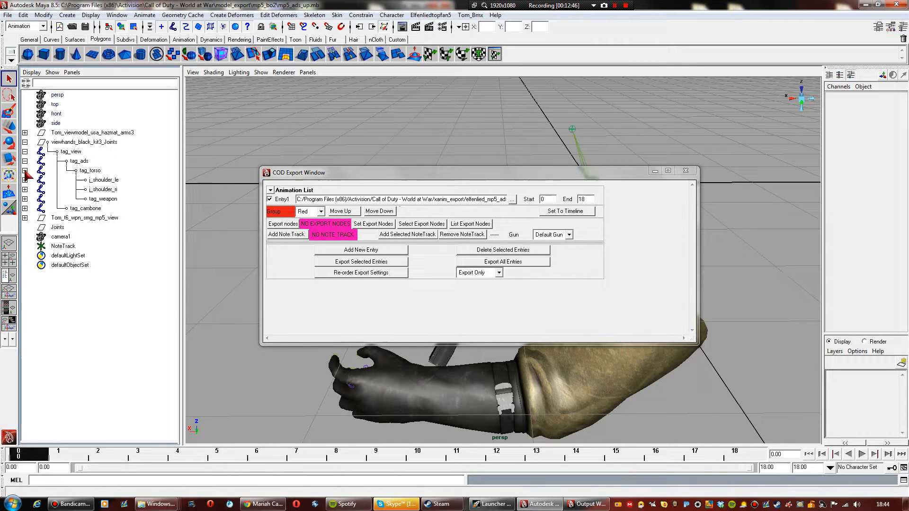
left_click(82, 162)
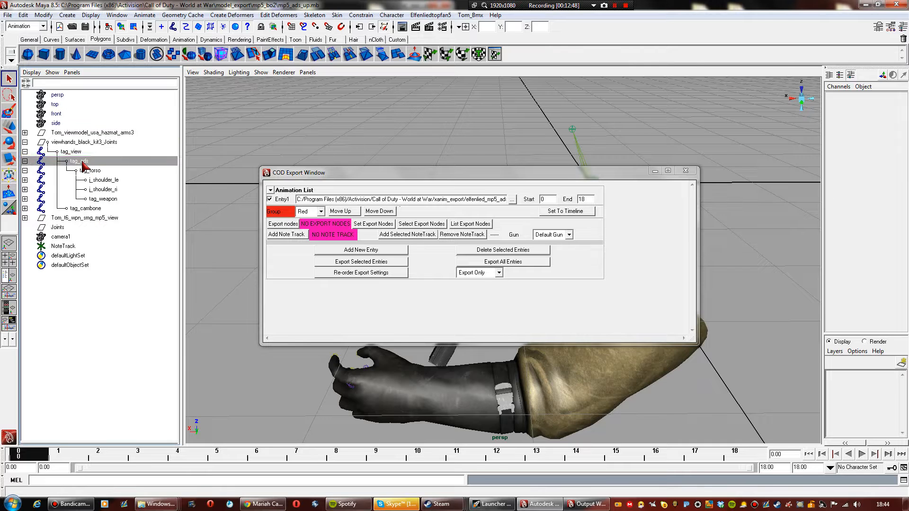
left_click(77, 152, "ctrl")
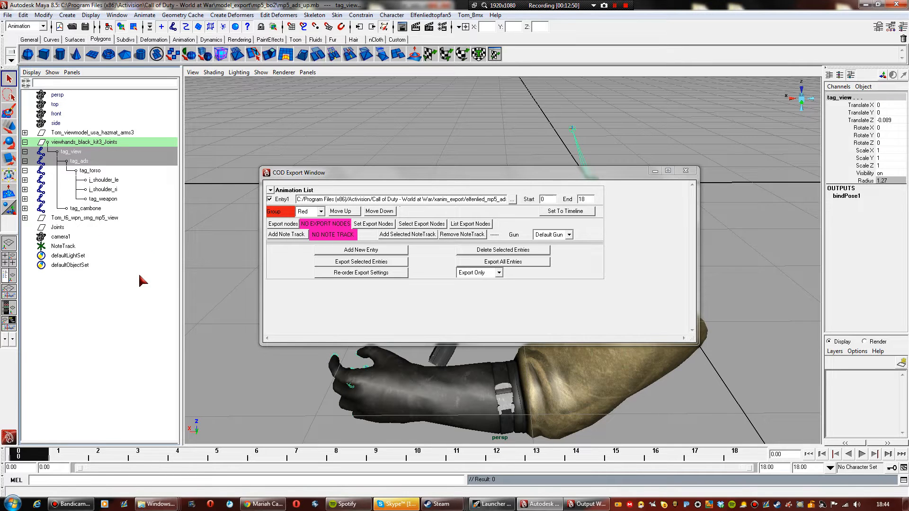
left_click(376, 224)
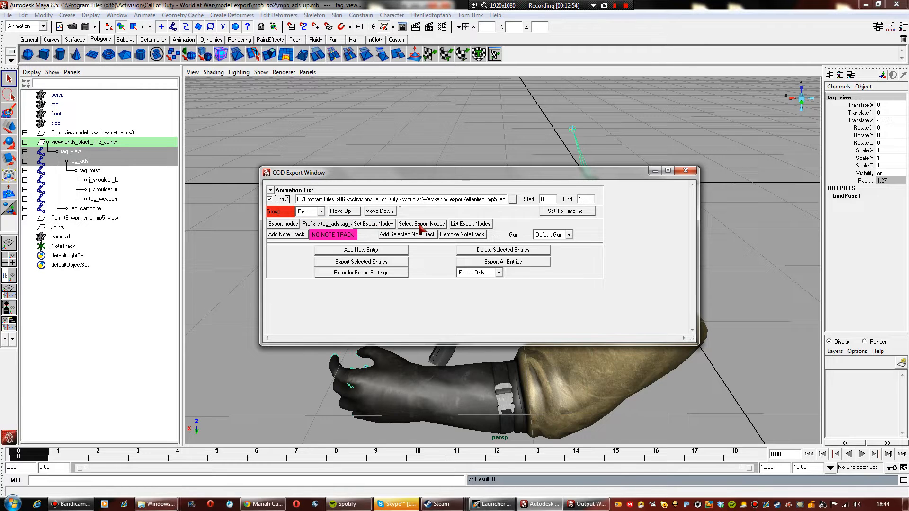
Export the selected animation entry with the scene changes saved, then close the exporter and return the timeline to frame 0
left_click(348, 263)
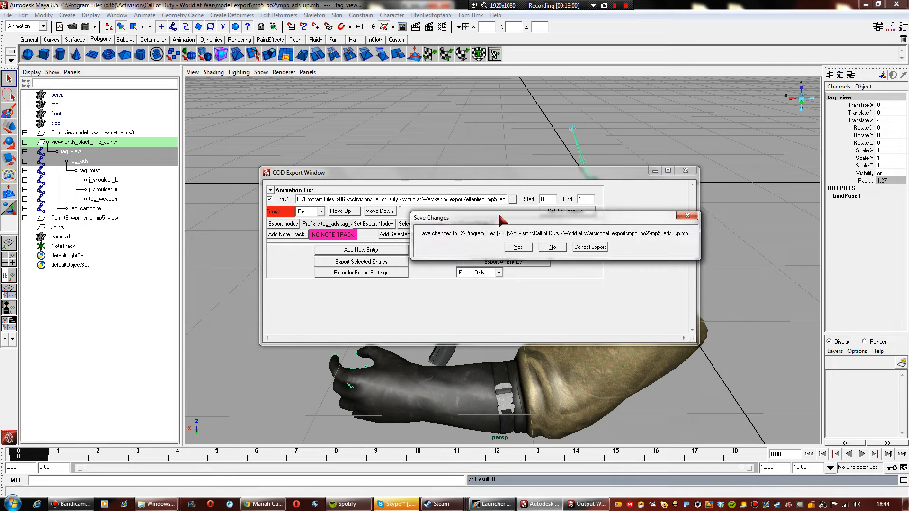
left_click(517, 247)
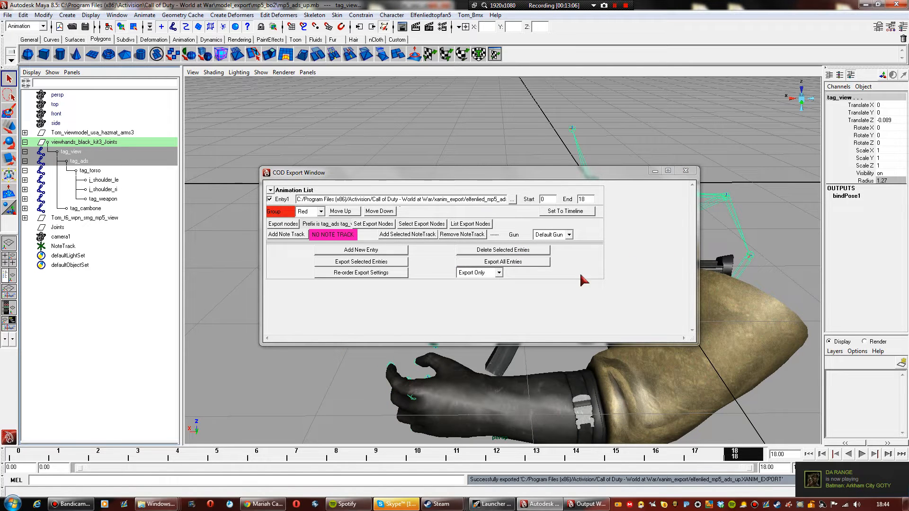
left_click(686, 171)
left_click(416, 165)
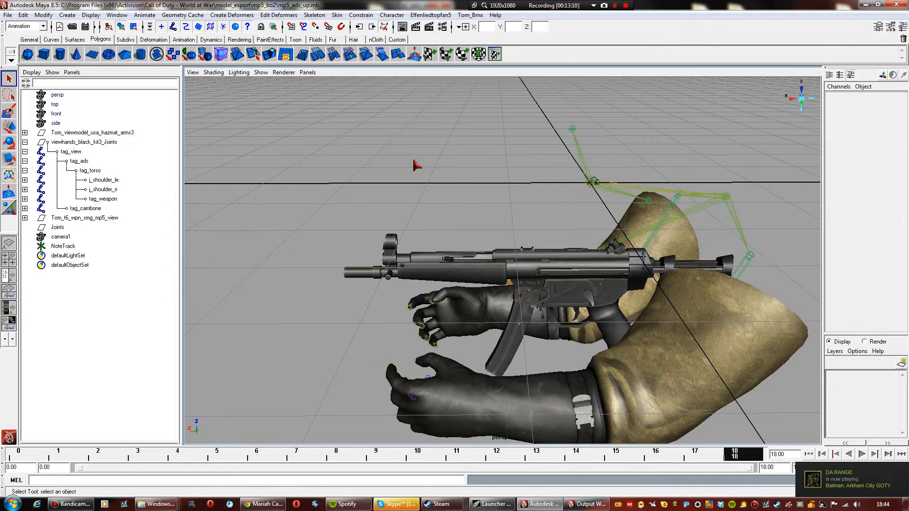
left_click(30, 455)
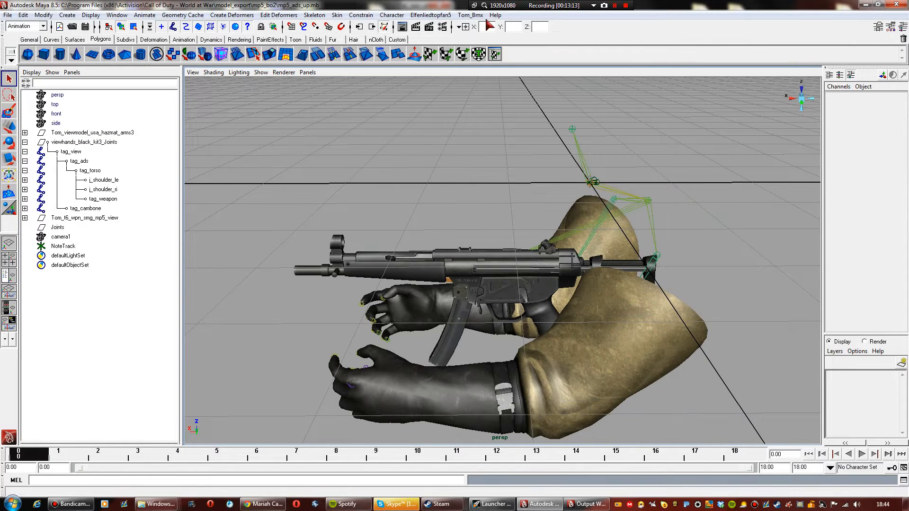
Add a new entry in the COD Model Exporter, select it and enable Force Export Selected Joints for it
left_click(434, 15)
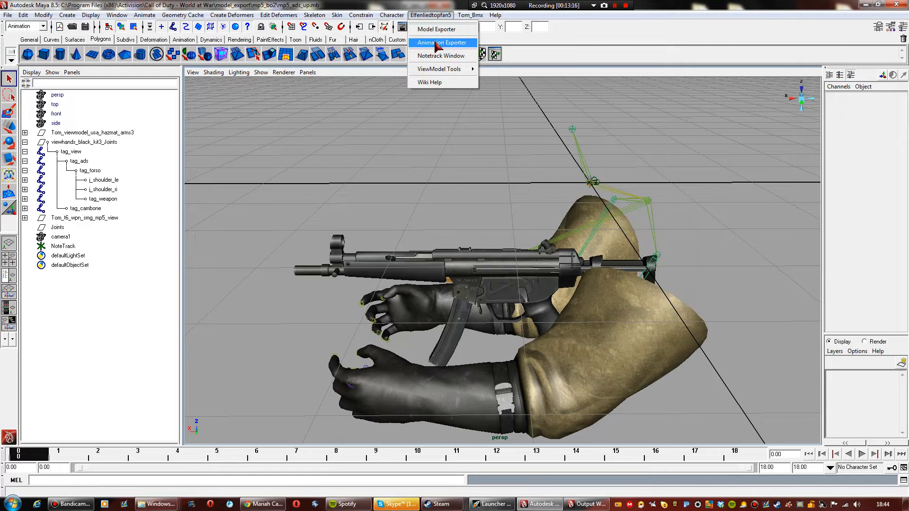
left_click(437, 31)
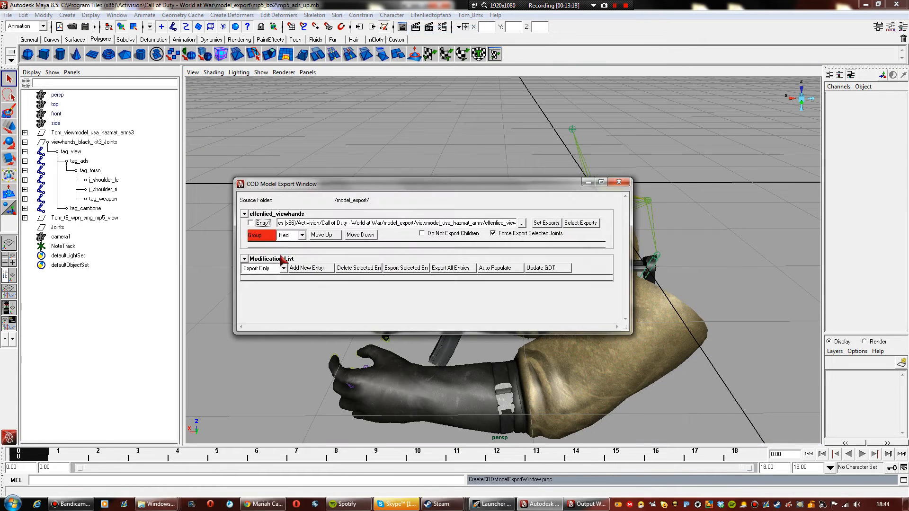
left_click(316, 269)
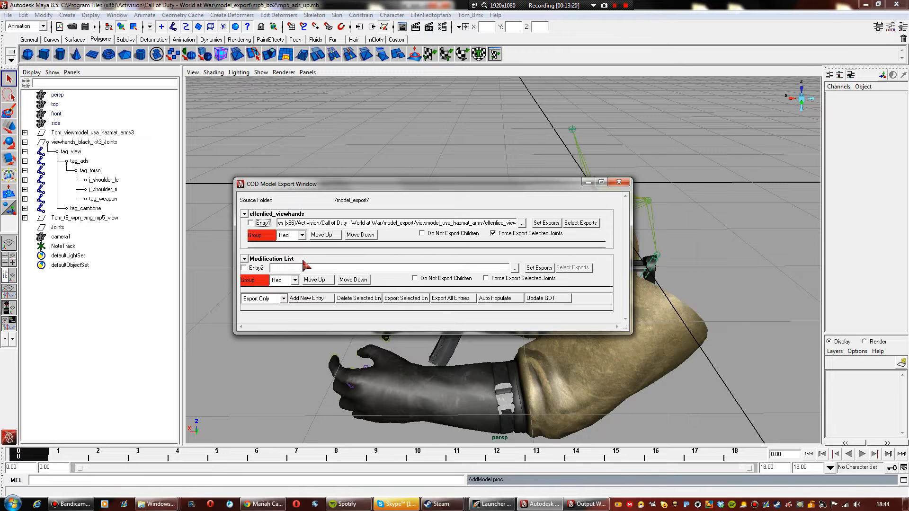
left_click(243, 268)
left_click(512, 278)
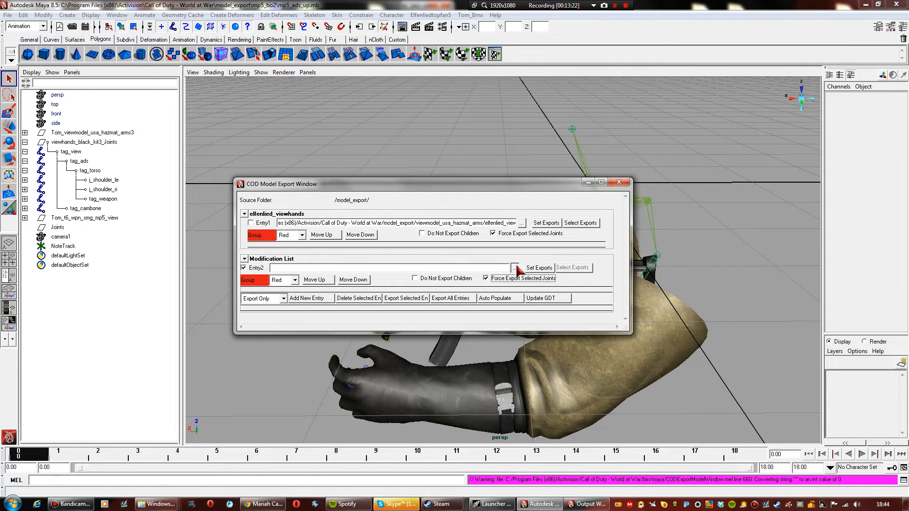
Set the new model entry's export file to mp5_ads_up_animated in the mp5_bo2 folder inside model_export
left_click(515, 268)
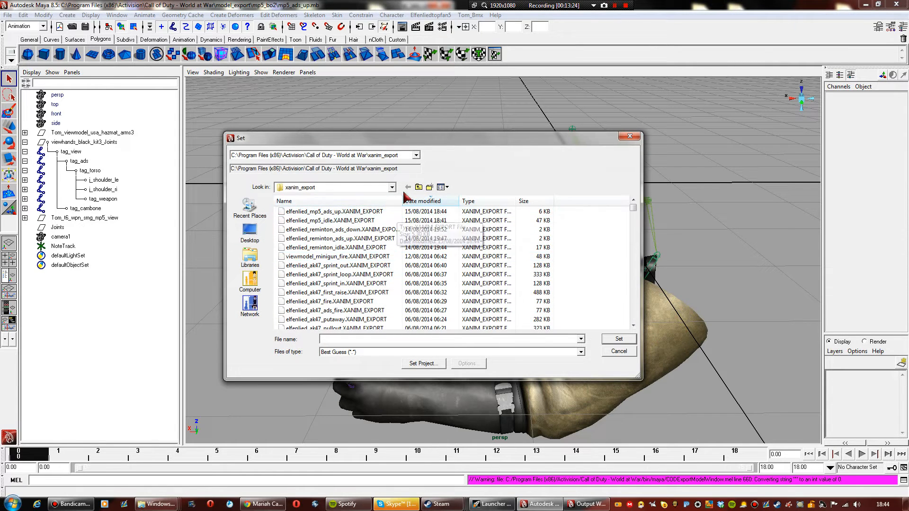
left_click(419, 188)
scroll(371, 263, "down", 4)
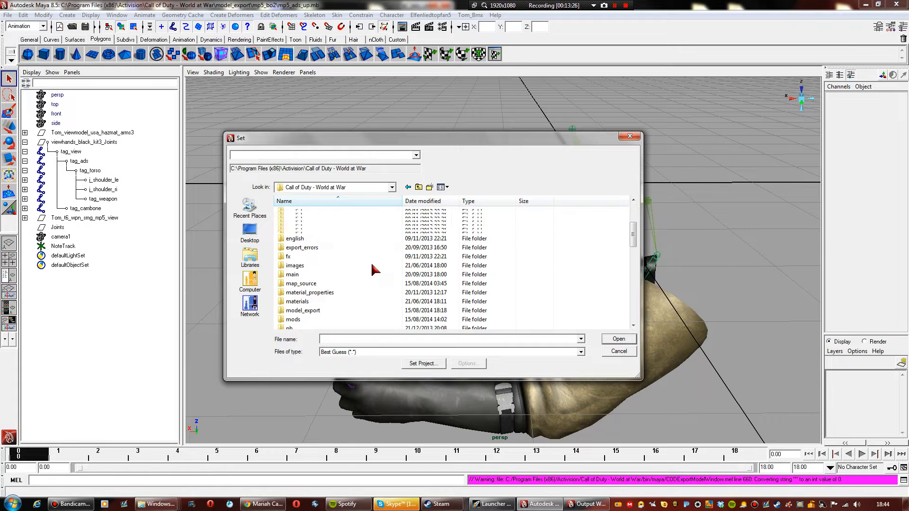
double_click(303, 257)
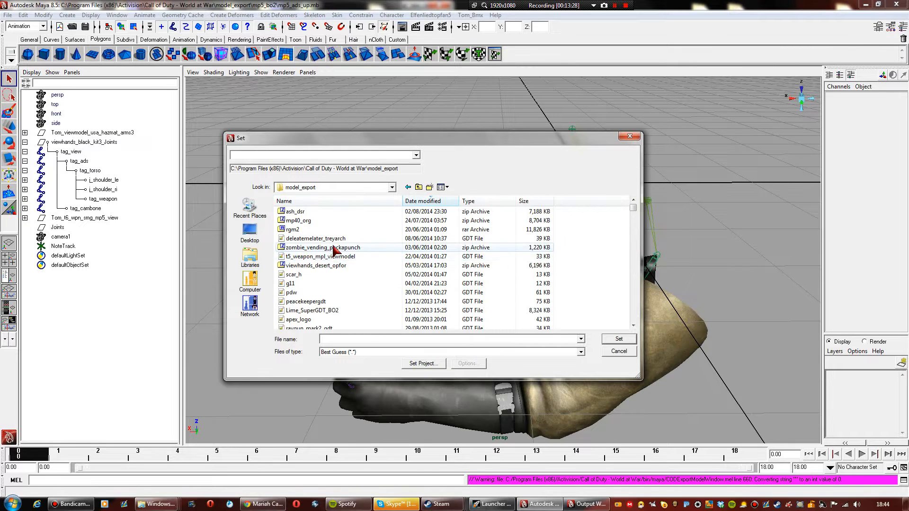
scroll(334, 266, "down", 3)
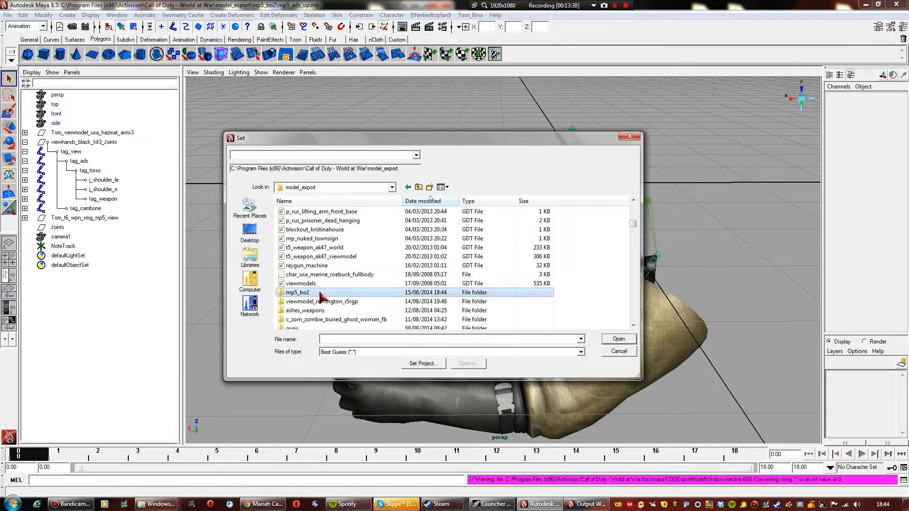
double_click(319, 292)
scroll(327, 265, "down", 3)
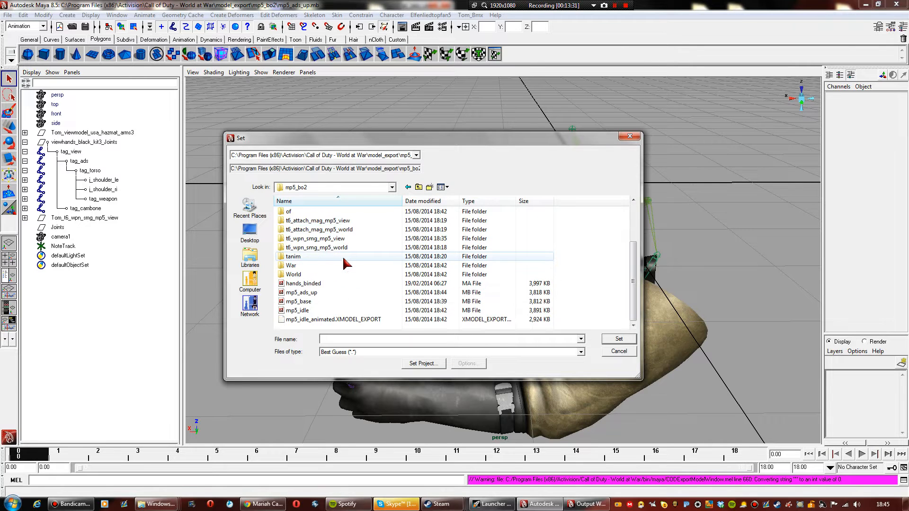
left_click(331, 320)
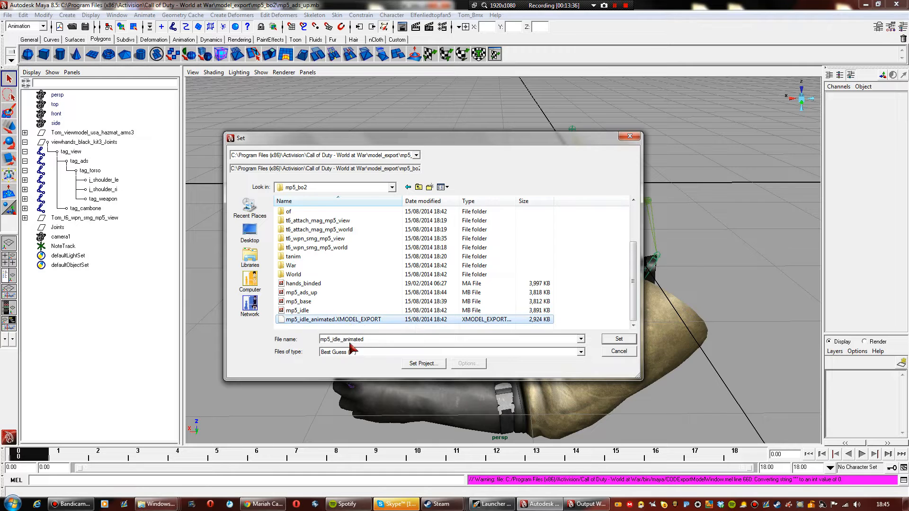
double_click(340, 340)
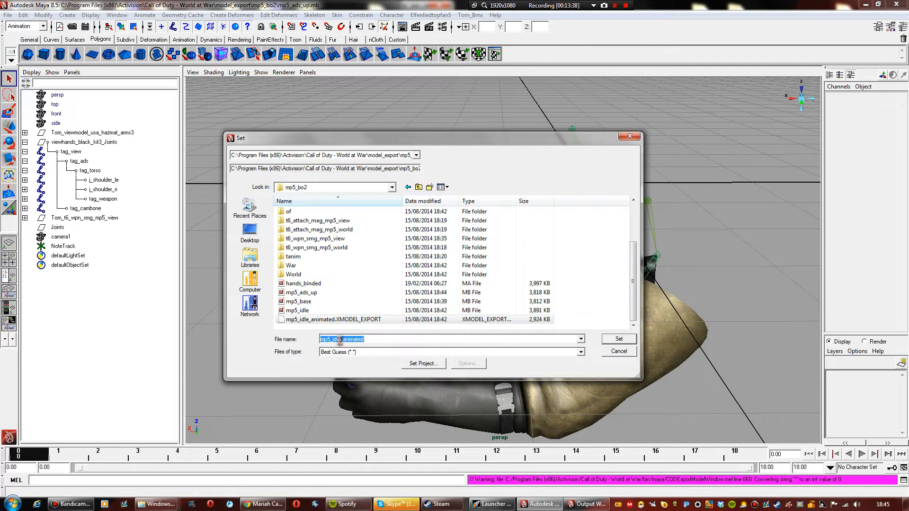
left_click(340, 340)
key("Return")
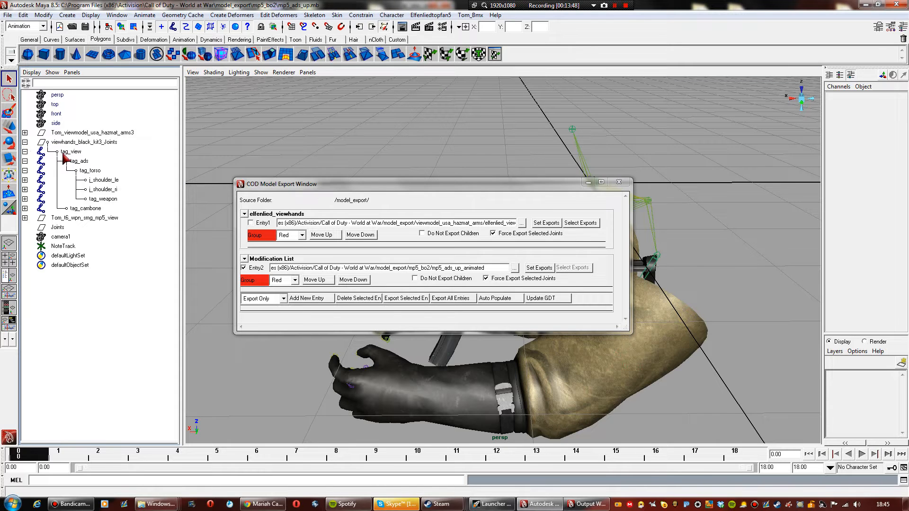
Select the joints from tag_view to tag_cambone with their full hierarchy plus the arms mesh, and set them as Entry2's exports
left_click(64, 154)
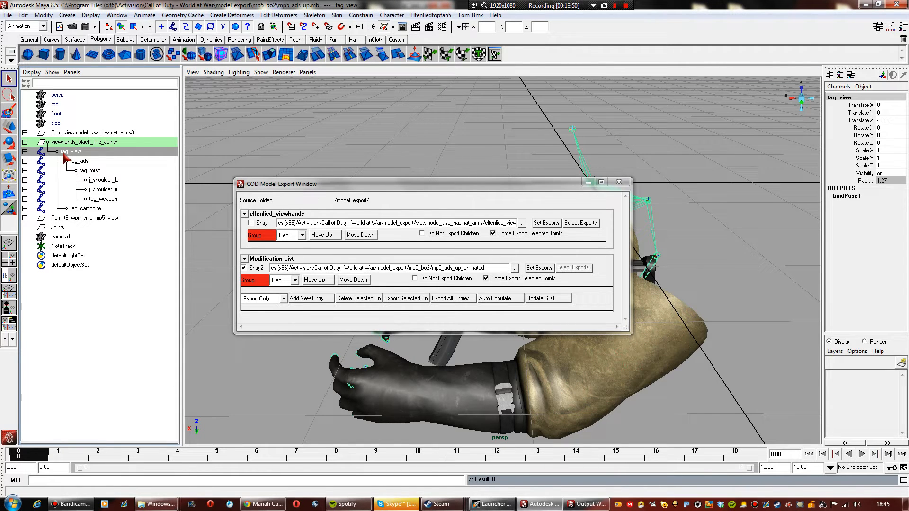
left_click(86, 209, "shift")
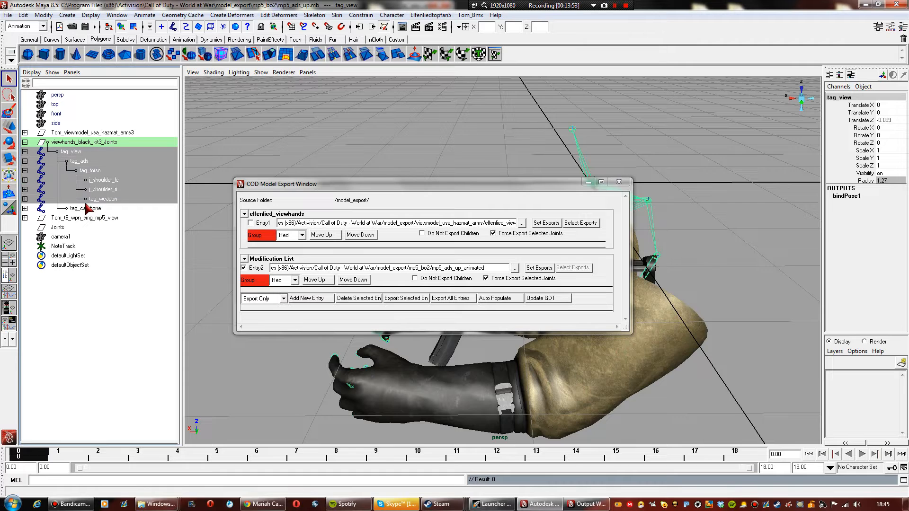
left_click(22, 15)
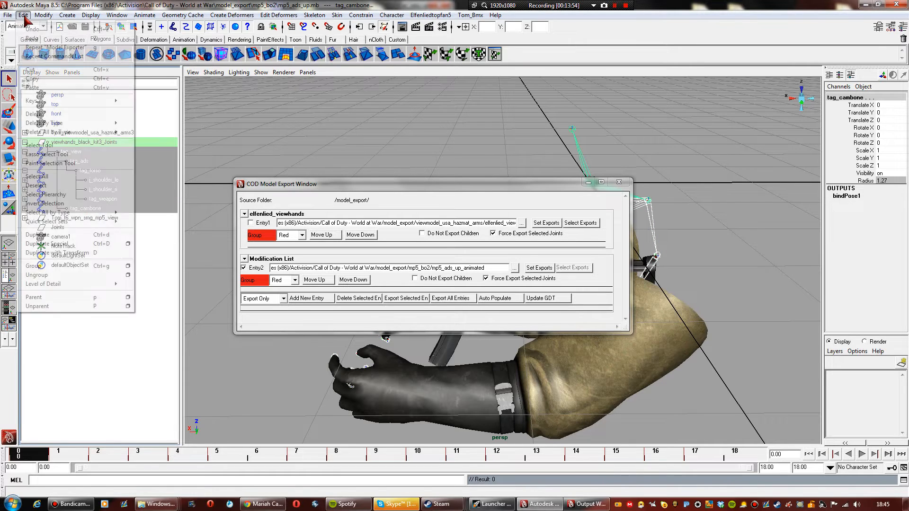
left_click(71, 195)
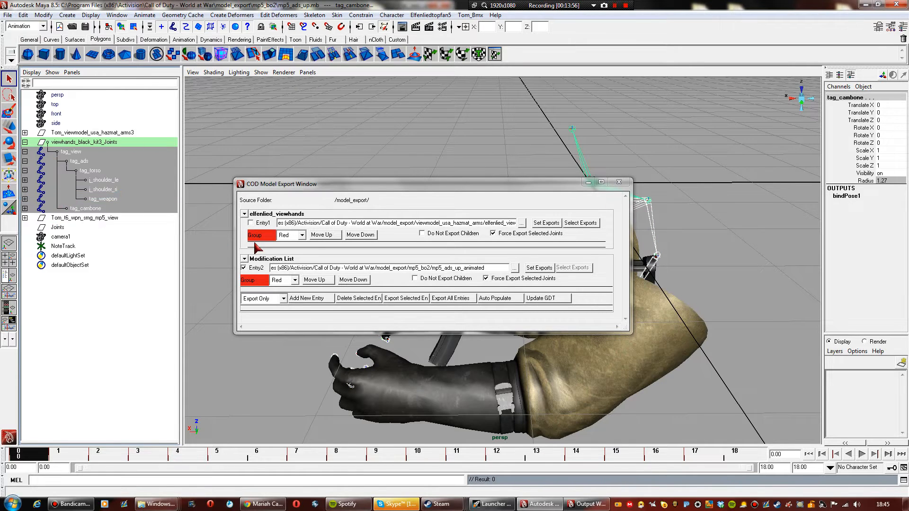
left_click(606, 402, "shift")
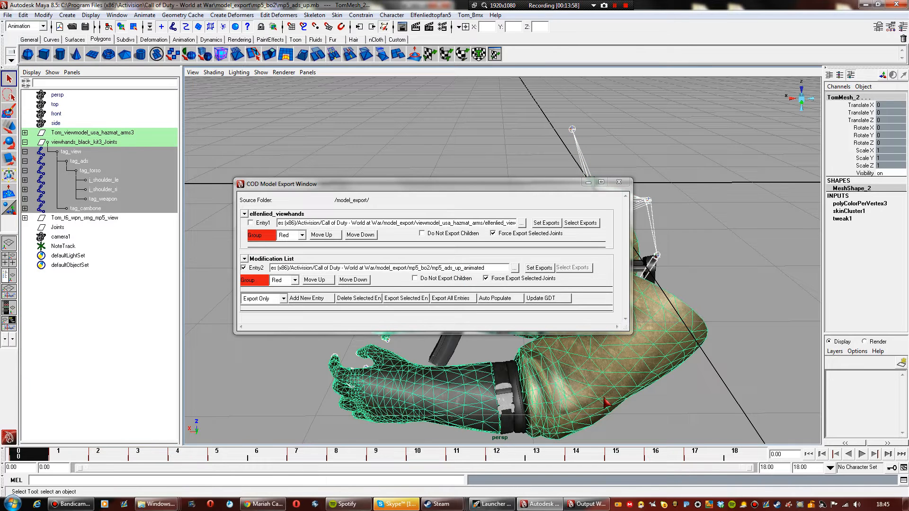
left_click(539, 268)
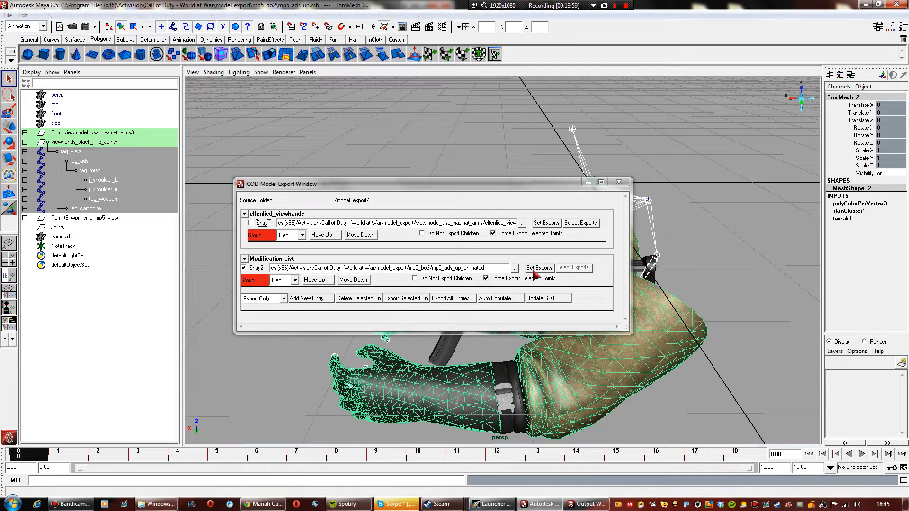
Export the selected mp5_ads_up_animated model entry with the scene changes saved, and close the model exporter
left_click(396, 302)
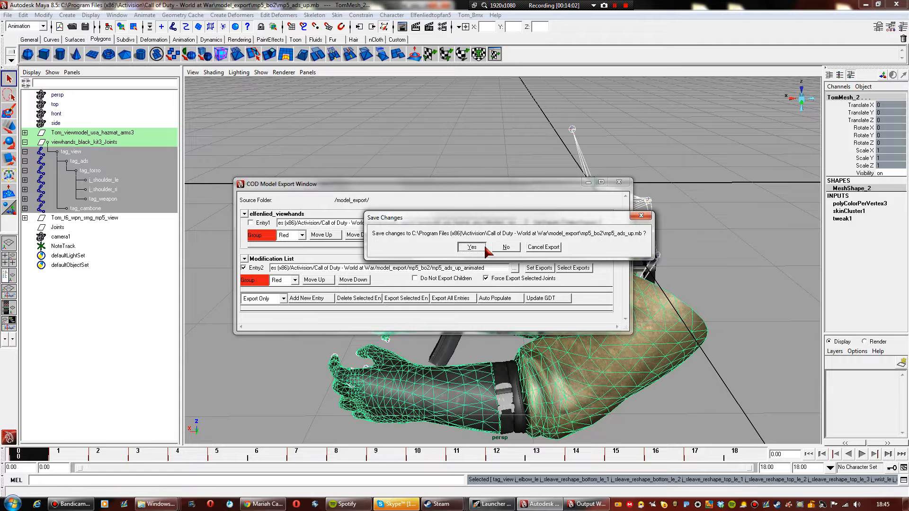
key("Return")
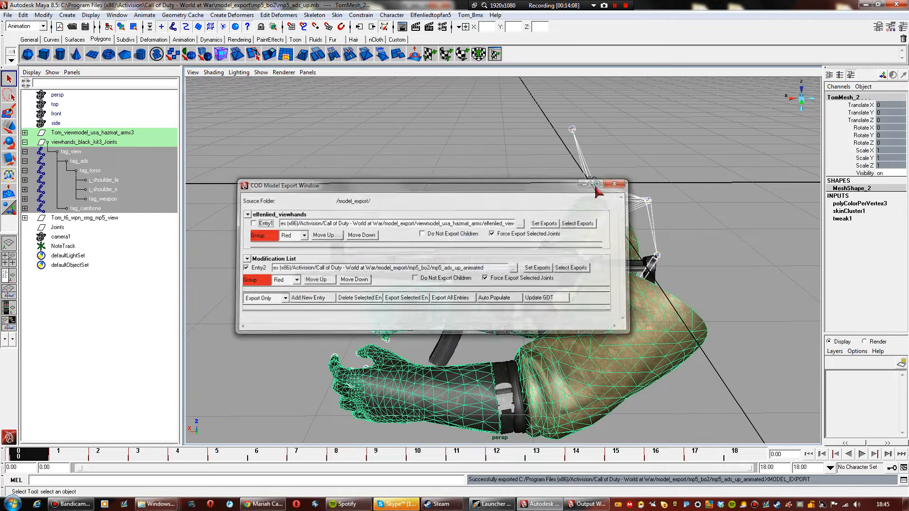
left_click(618, 182)
Clear the selection and close Maya, saving the changes to the mp5_ads_up scene
left_click(379, 205)
left_click(897, 5)
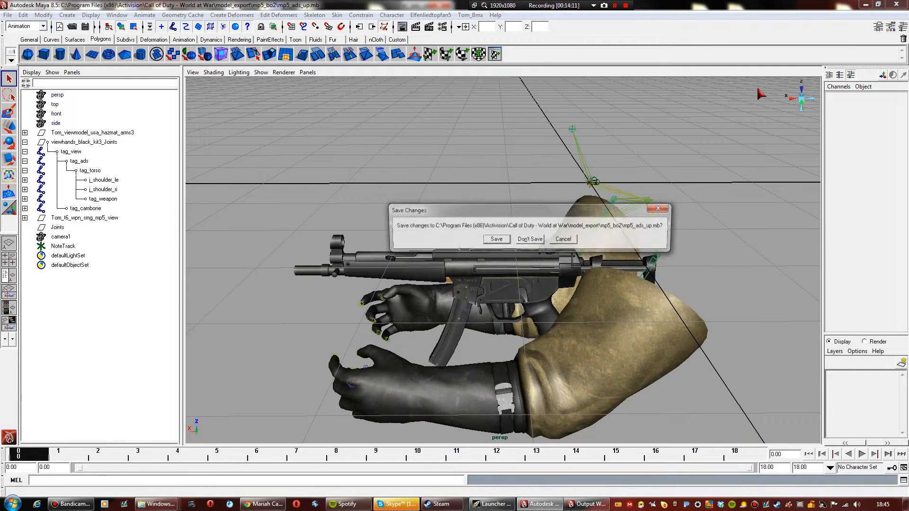
left_click(500, 241)
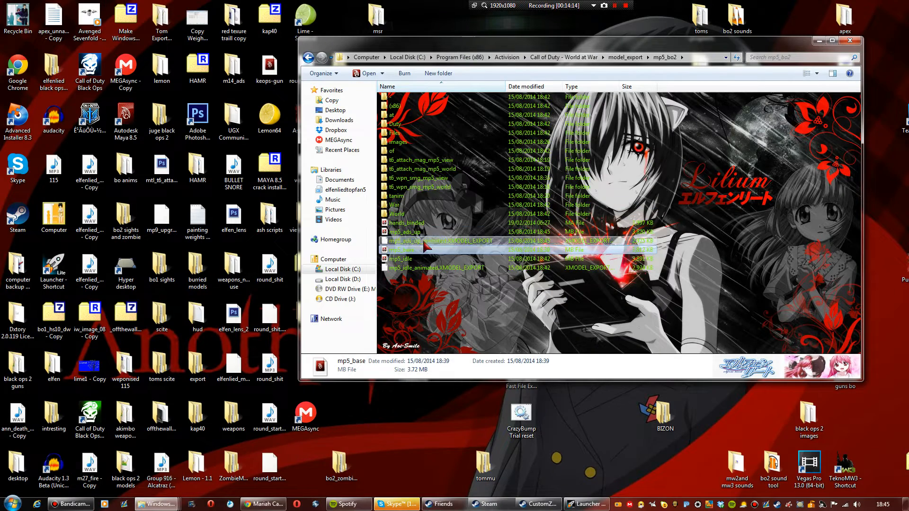
Open the mp5_base scene from the mp5_bo2 folder in a full-screen Maya window with the Outliner beside the perspective view
double_click(425, 250)
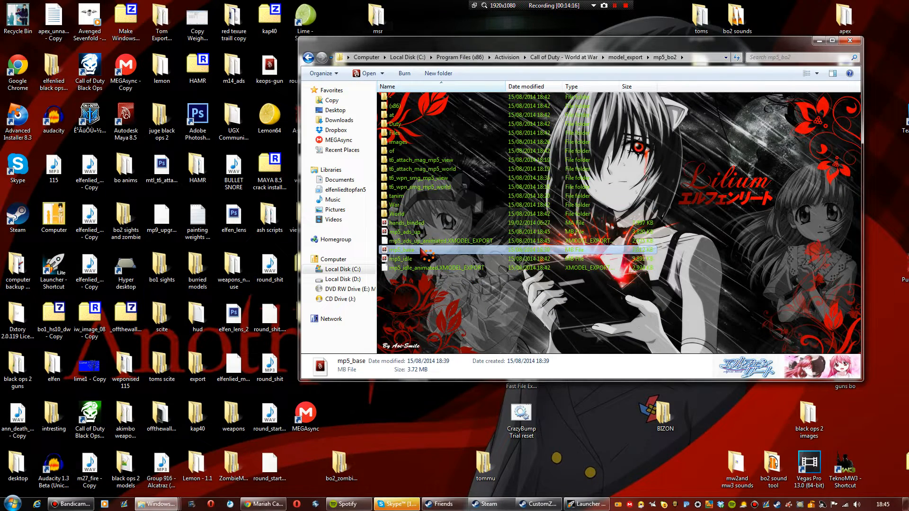
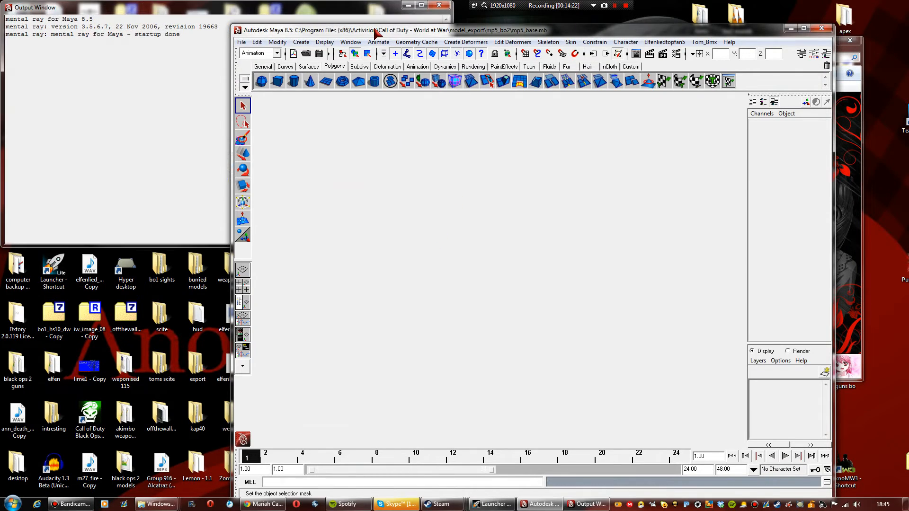
left_click_drag(375, 29, 297, 5)
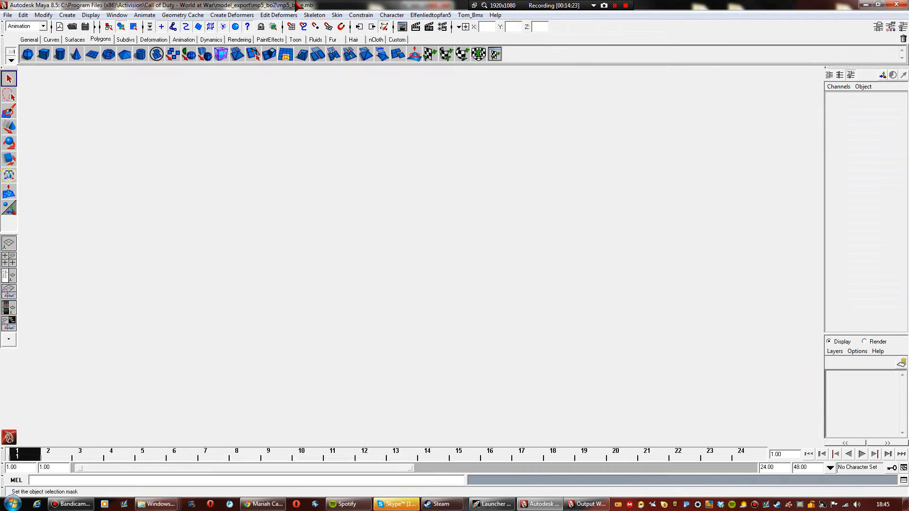
left_click(9, 275)
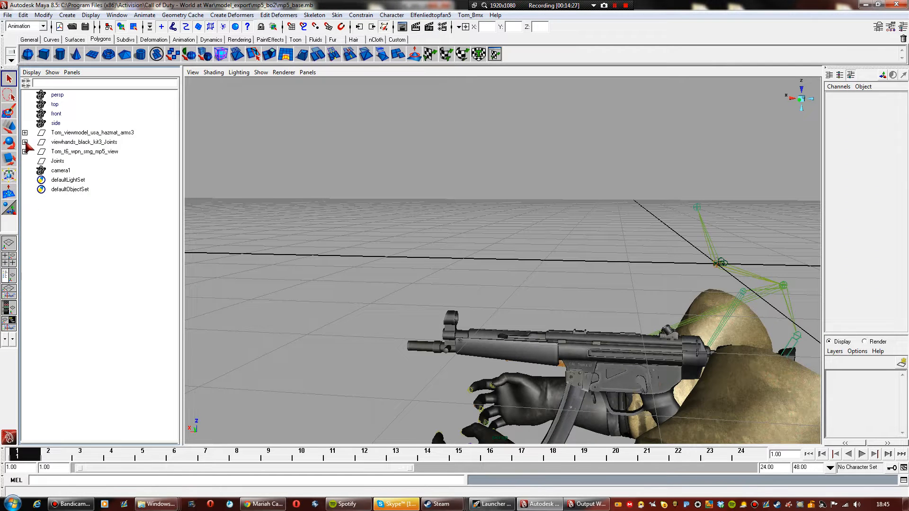
Expand the viewhands_black_kit3_Joints hierarchy down to the children of tag_torso and dismiss the incoming Skype call
left_click(24, 142)
left_click(24, 152)
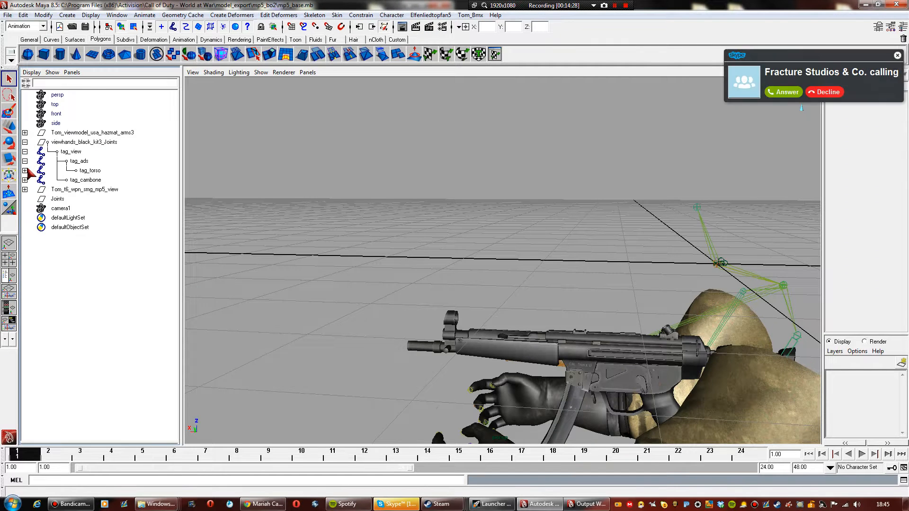
left_click(24, 161)
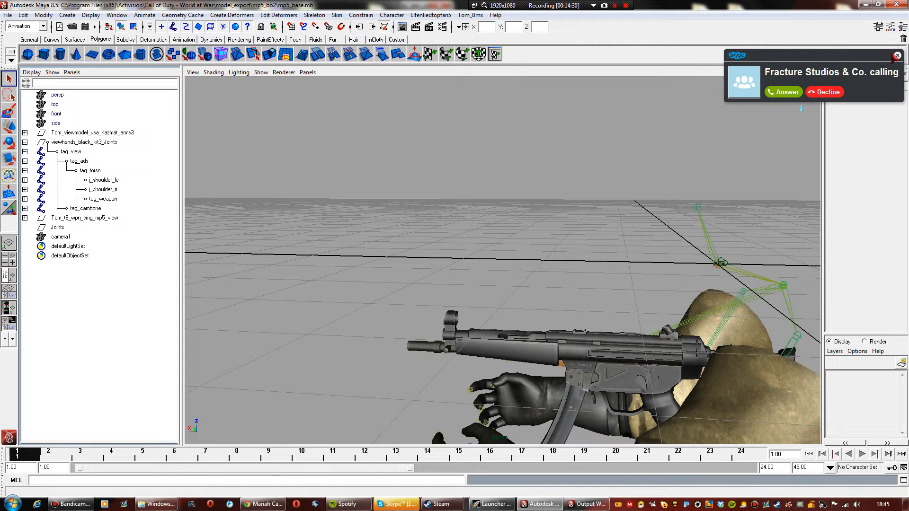
left_click(897, 56)
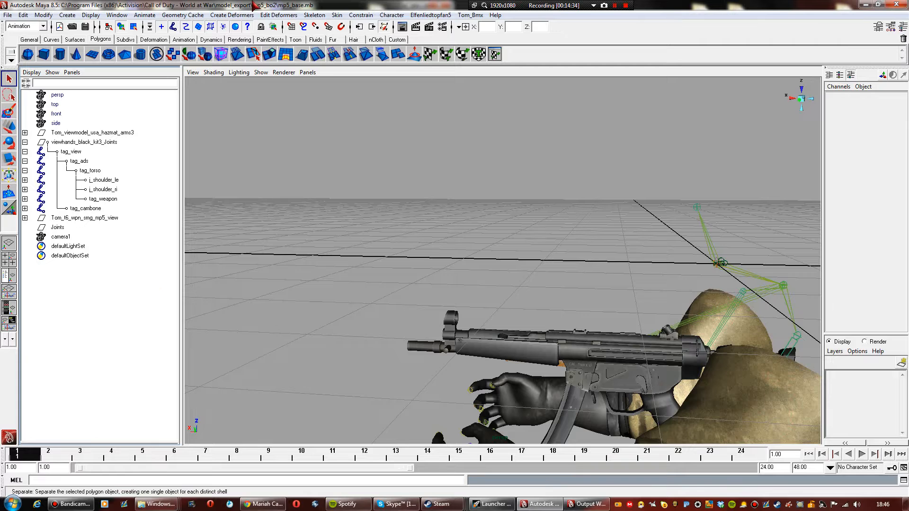
Save the base scene under the new name mp5_ads_down in the mp5_bo2 folder inside model_export
left_click(23, 15)
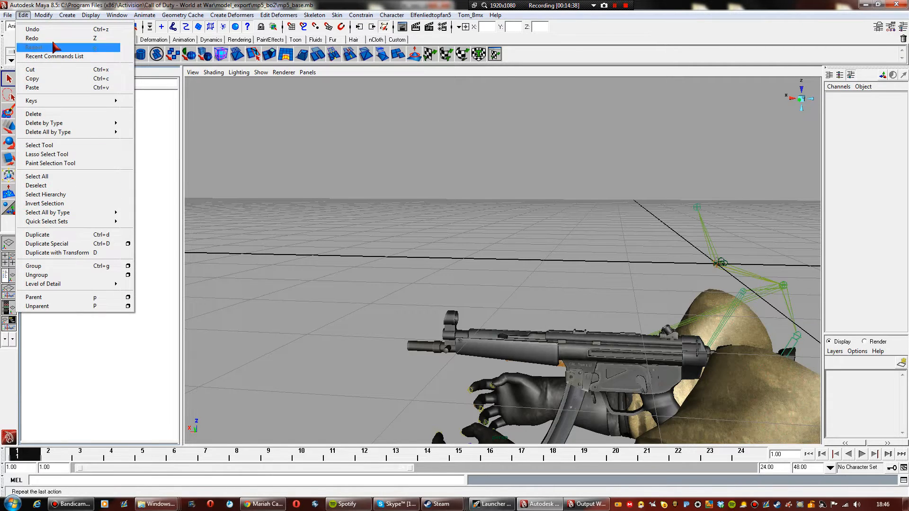
mouse_move(8, 15)
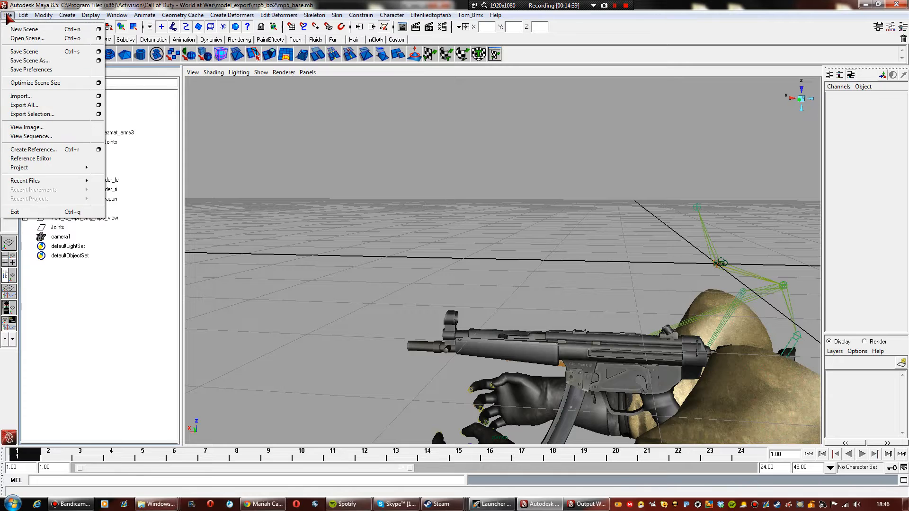
left_click(24, 60)
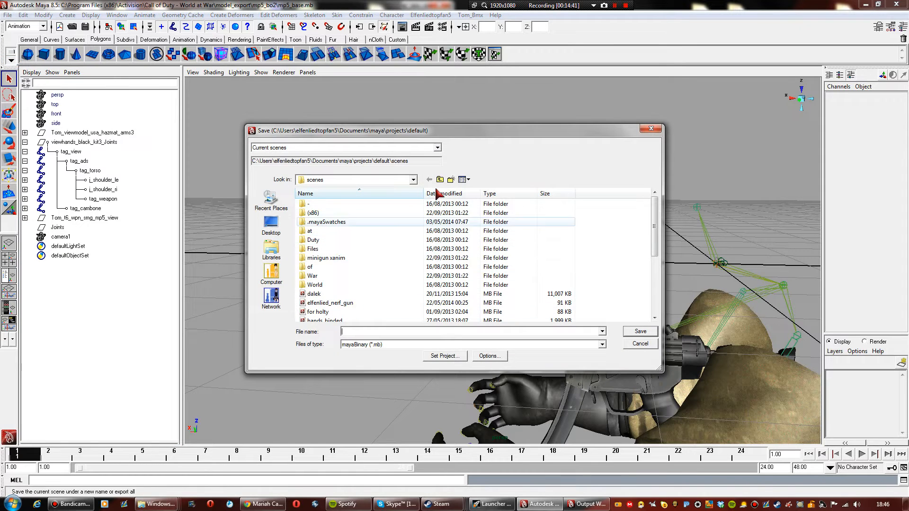
left_click(440, 180)
double_click(322, 302)
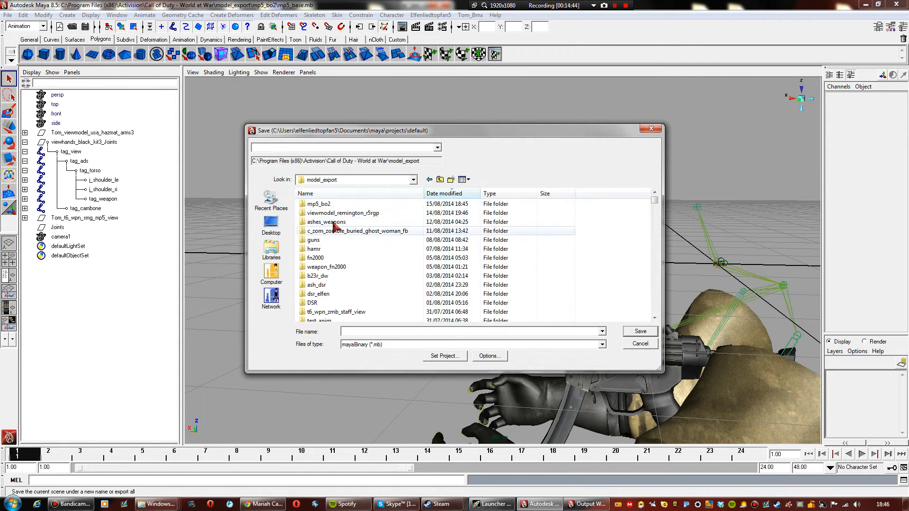
double_click(327, 204)
scroll(364, 263, "down", 1)
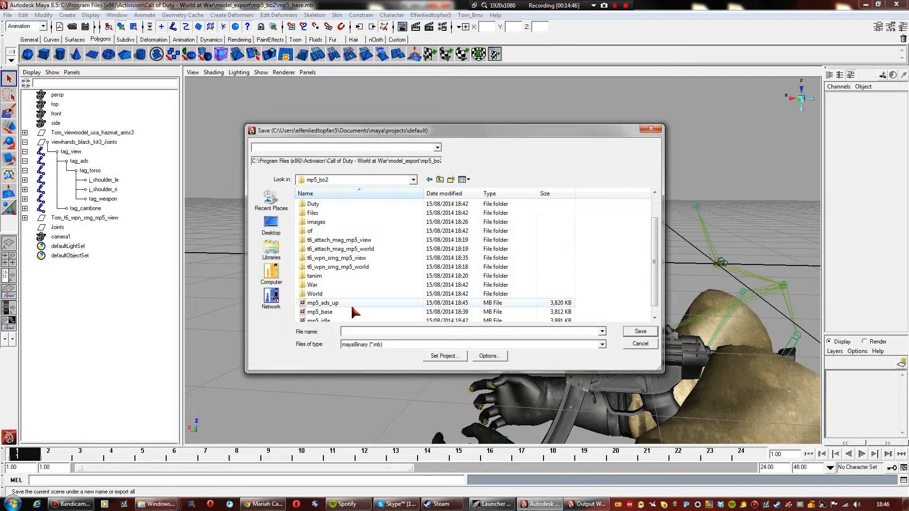
left_click(341, 294)
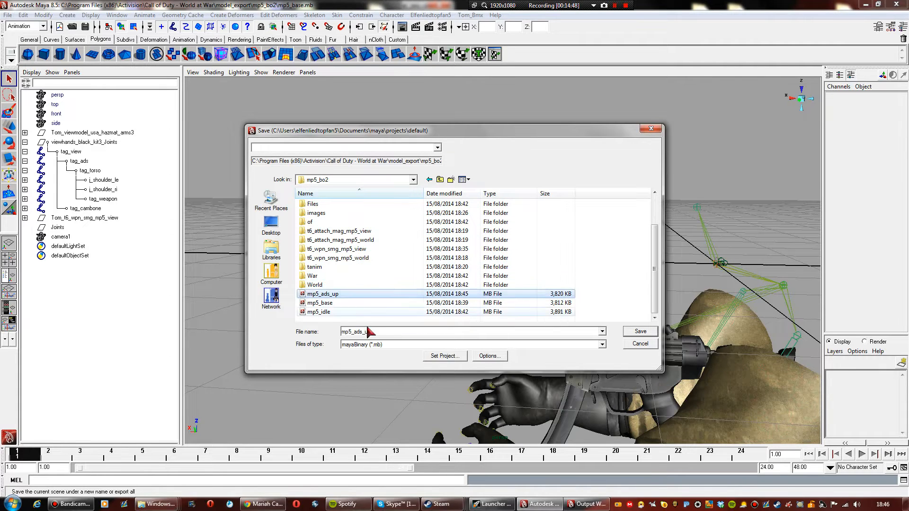
double_click(384, 334)
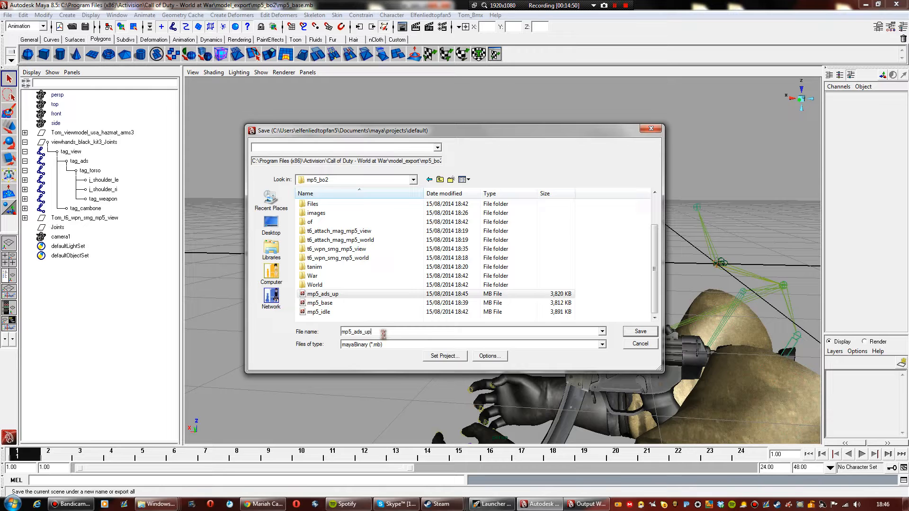
key("BackSpace")
key("BackSpace")
type("d")
key("Return")
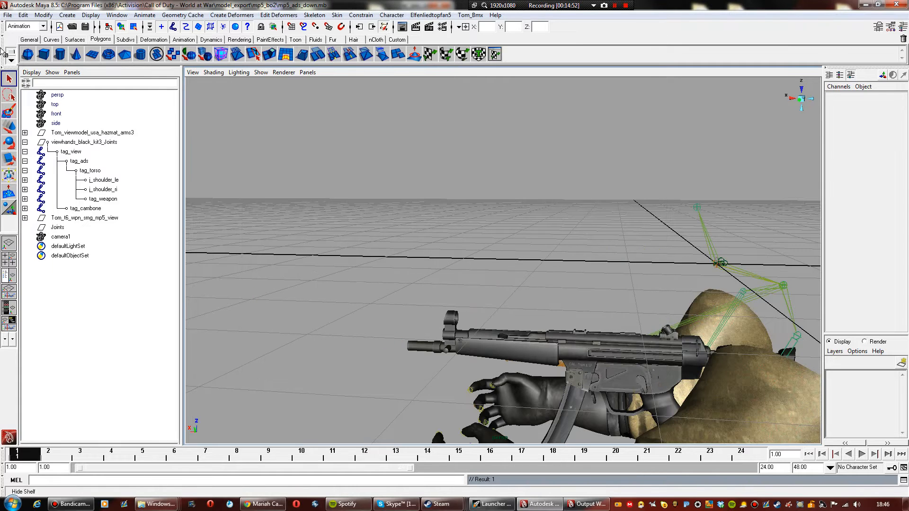
Import the viewmodel_mp5_t6_ads_down animation from the tanim folder in mp5_bo2 and preview its motion, returning to frame 0
left_click(9, 16)
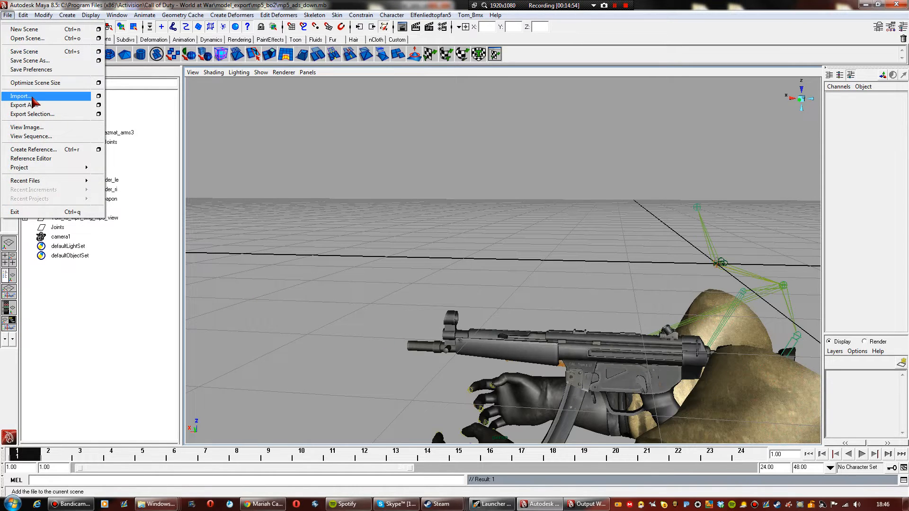
left_click(34, 99)
double_click(339, 295)
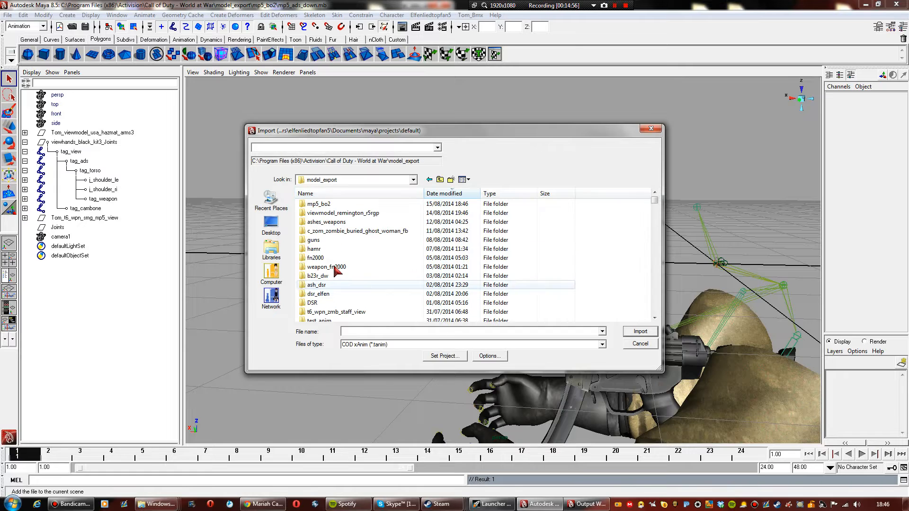
double_click(327, 212)
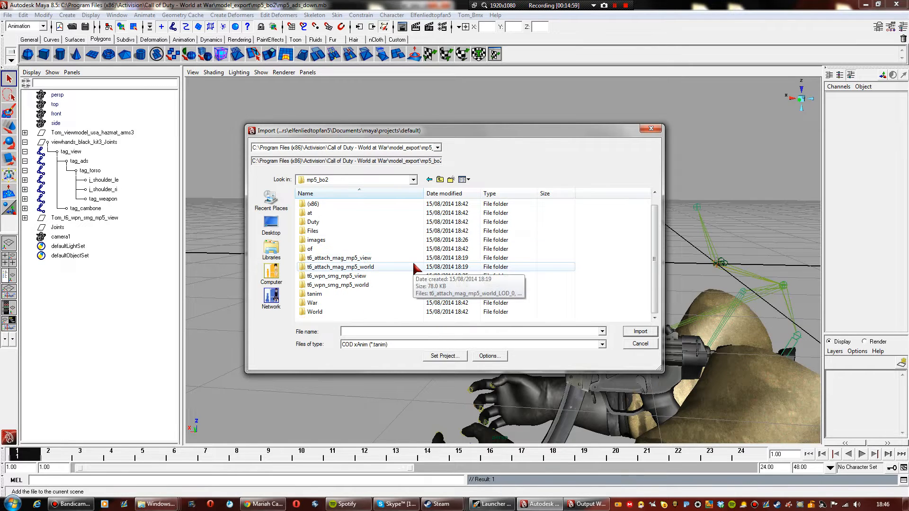
scroll(381, 270, "down", 1)
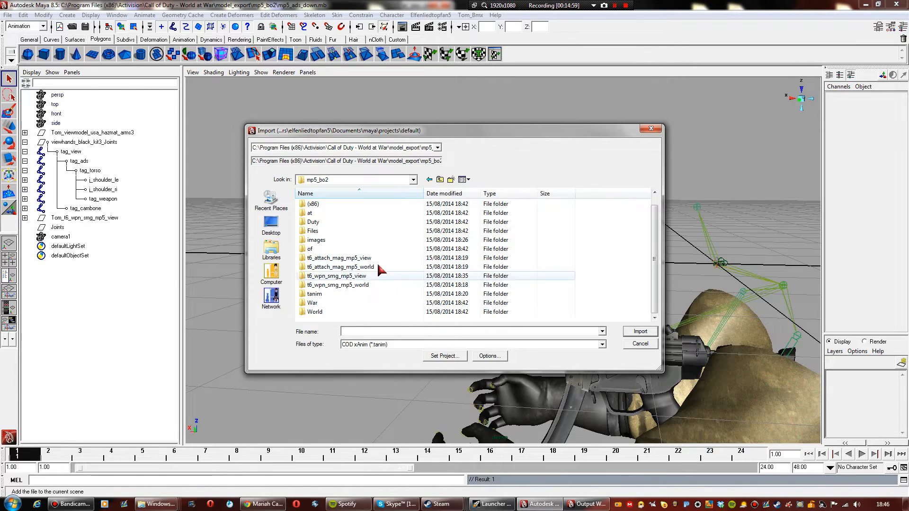
double_click(364, 294)
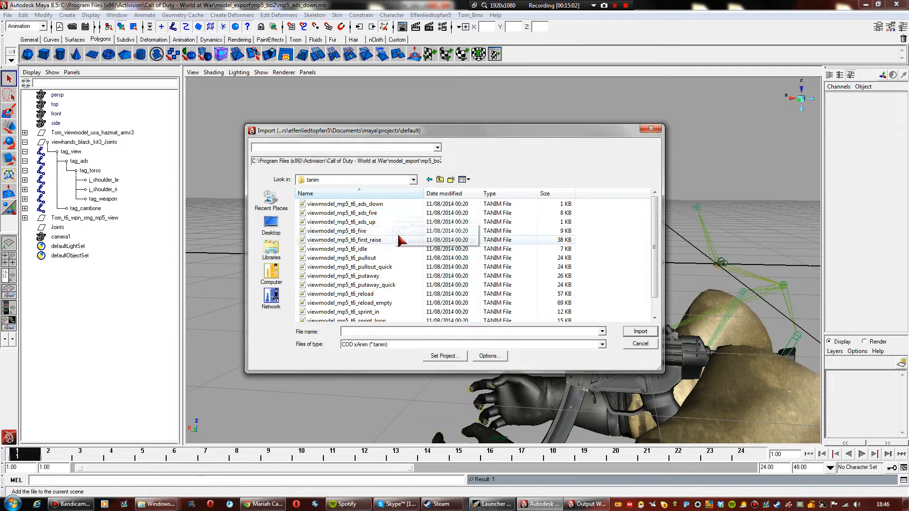
left_click(360, 204)
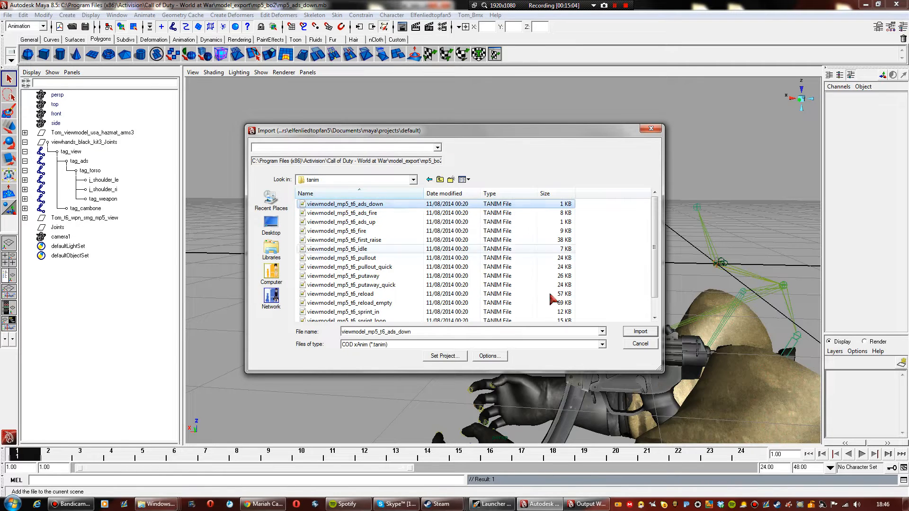
left_click(641, 332)
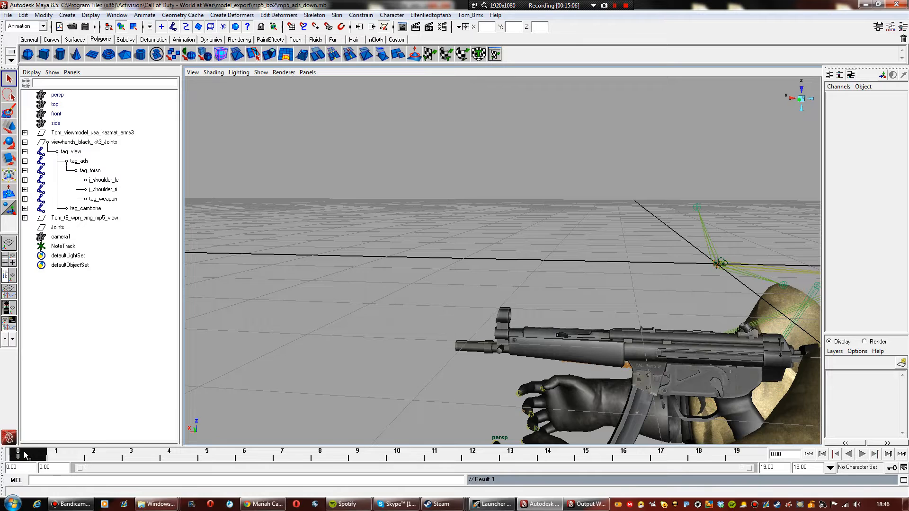
left_click_drag(25, 453, 908, 446)
left_click_drag(832, 447, 14, 497)
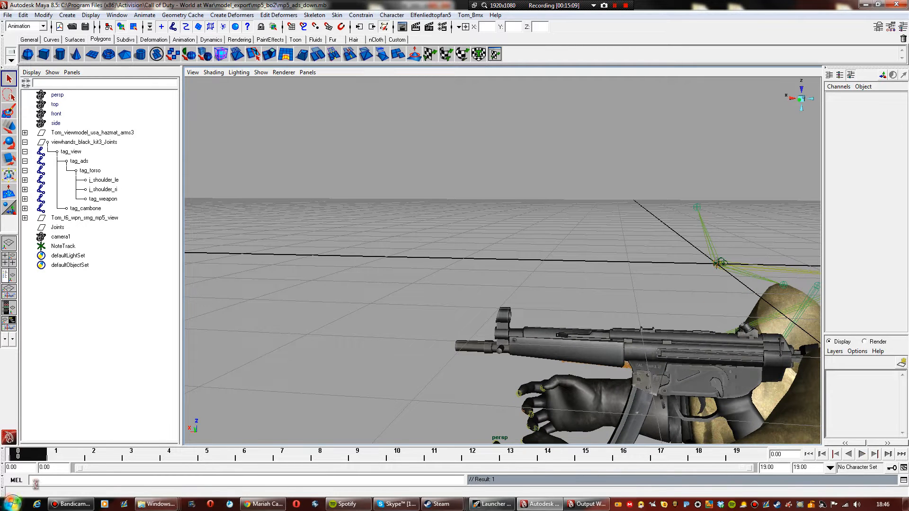
Open the Animation Exporter, select Entry1 and set its end frame to 19
left_click(426, 19)
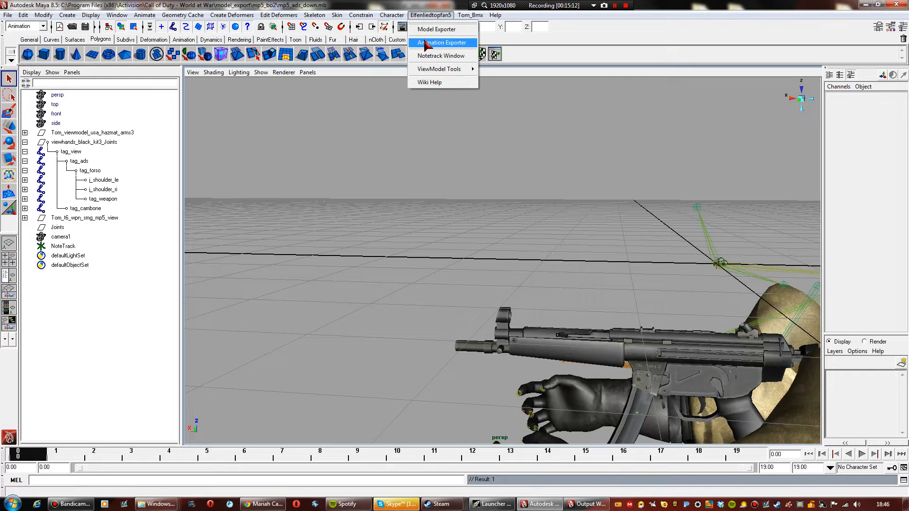
left_click(428, 43)
left_click(348, 200)
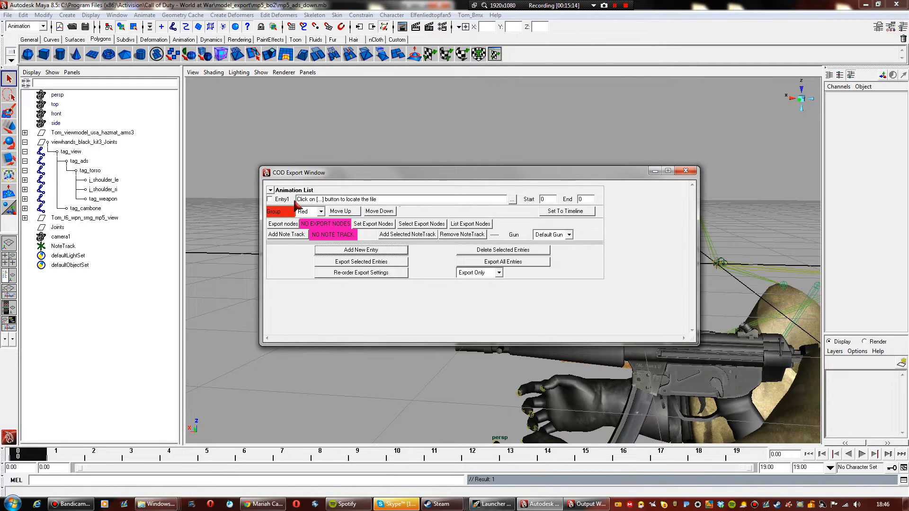
left_click(590, 201)
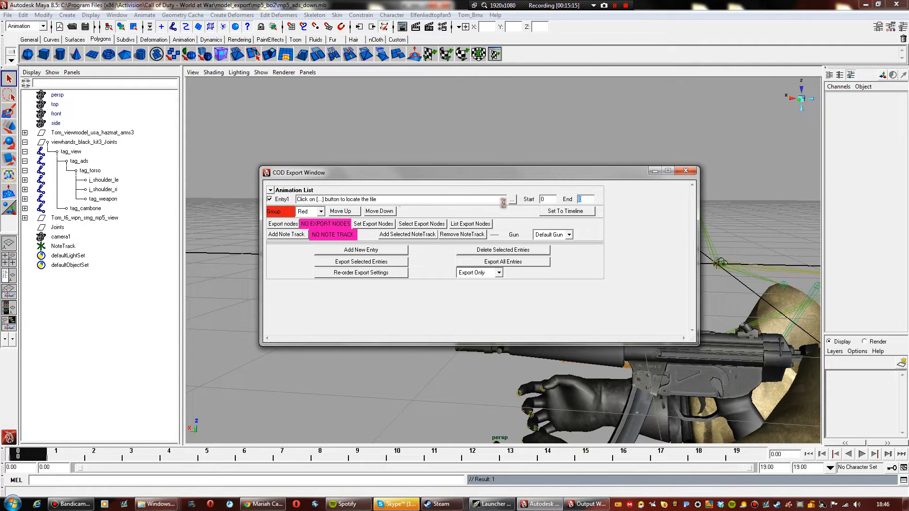
type("19")
Open the file browser for choosing Entry1's animation export file
left_click(512, 200)
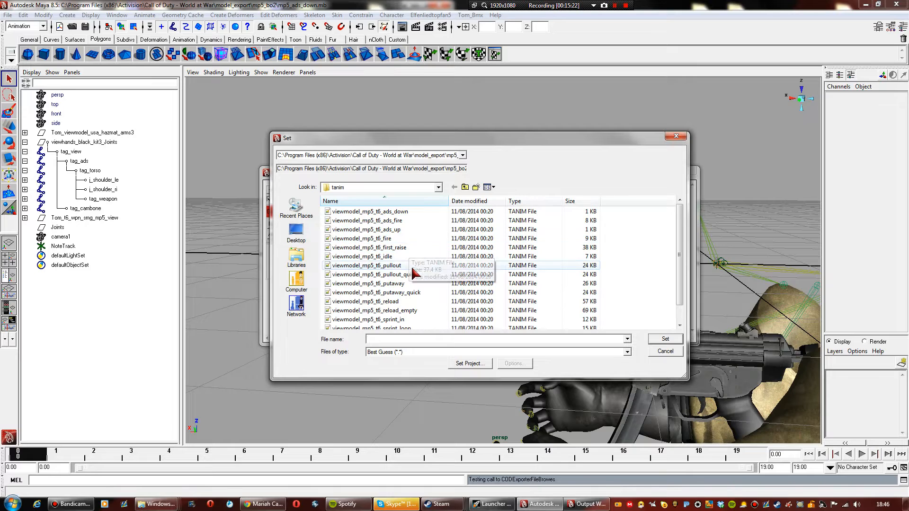
left_click(415, 213)
left_click(664, 339)
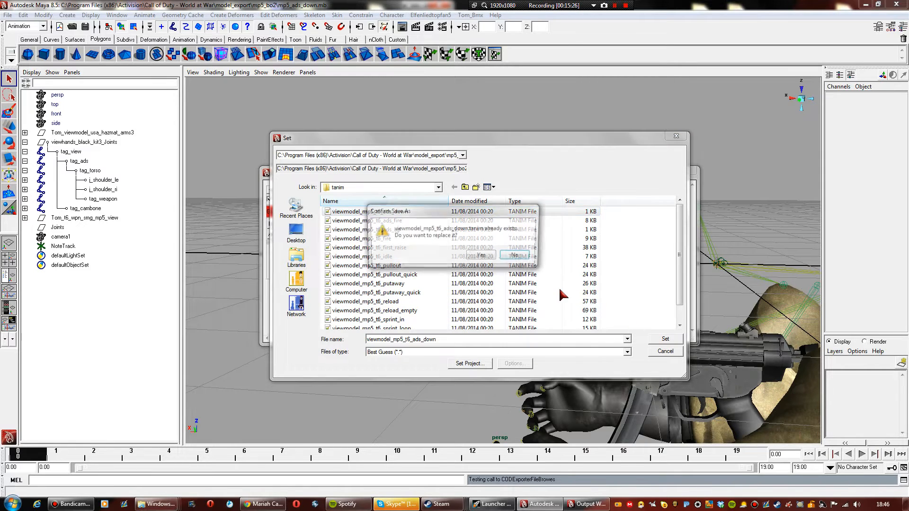
left_click(517, 256)
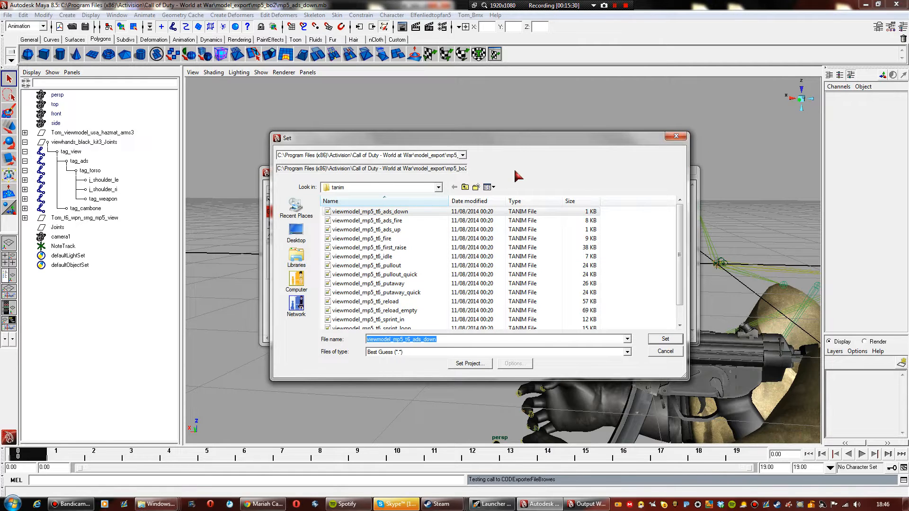
Browse to the xanim_export folder inside Call of Duty - World at War for Entry1's export file
left_click(465, 187)
left_click(466, 188)
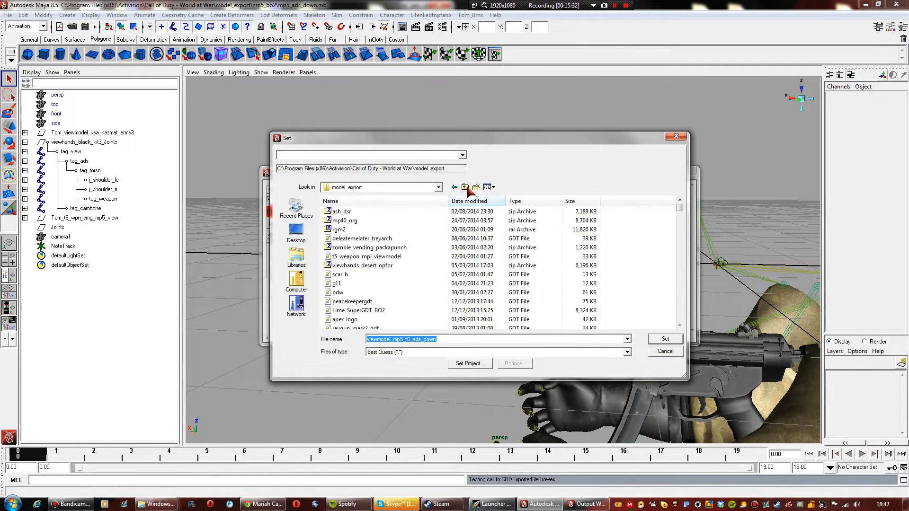
left_click(466, 187)
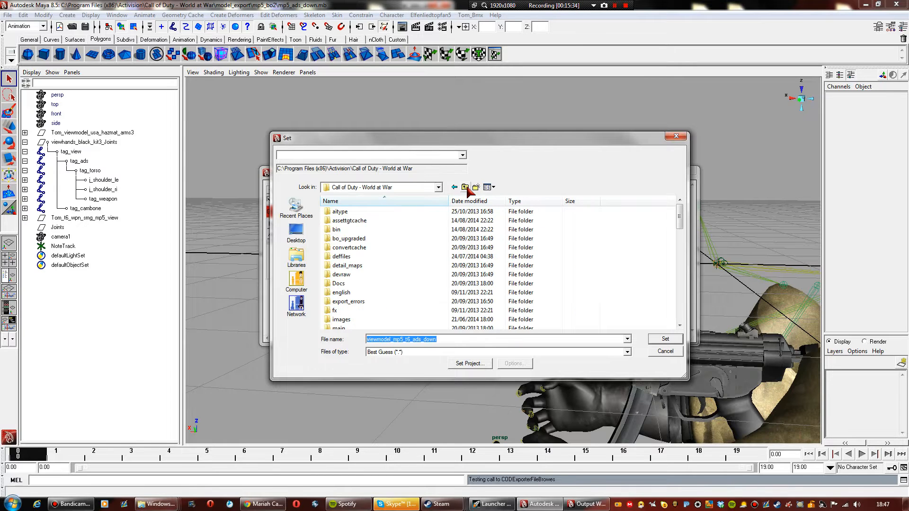
left_click(465, 229)
scroll(460, 232, "down", 8)
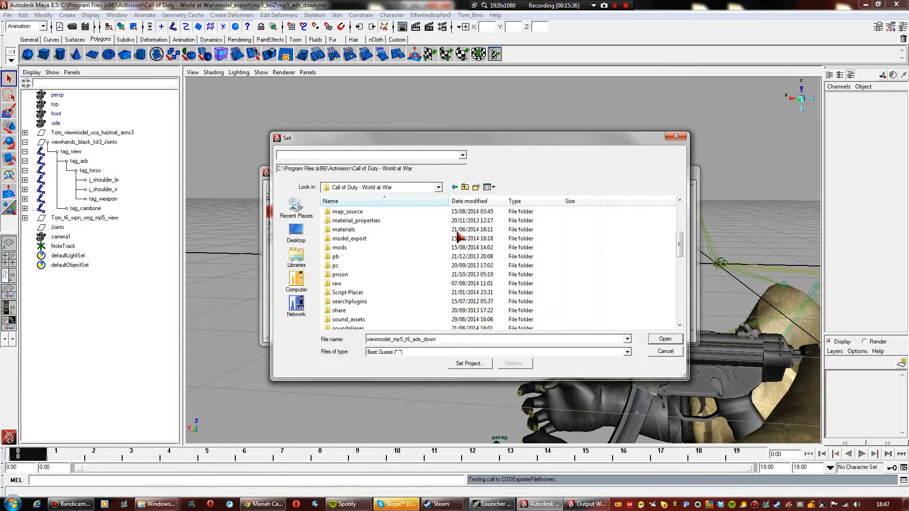
double_click(402, 284)
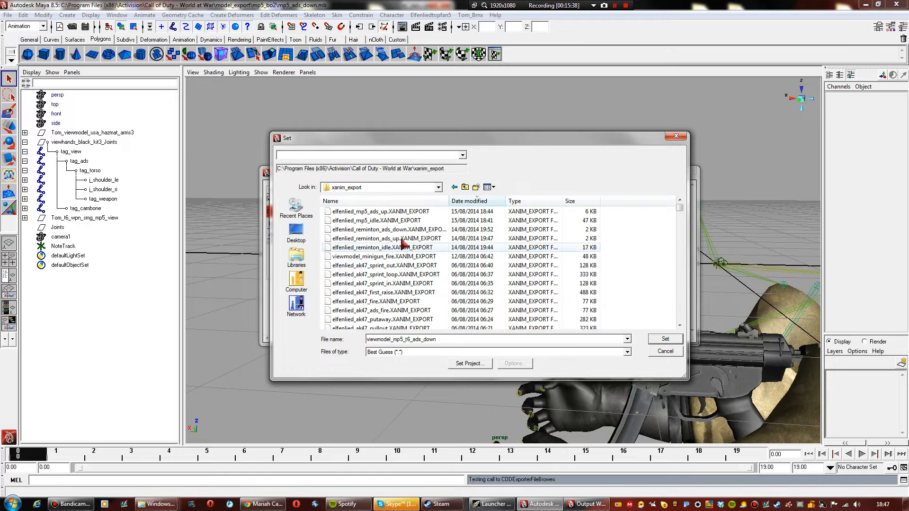
Set Entry1's export file name to elfenlied_mp5_ads_down, based on the existing elfenlied_mp5_ads_up export
left_click(401, 212)
double_click(427, 339)
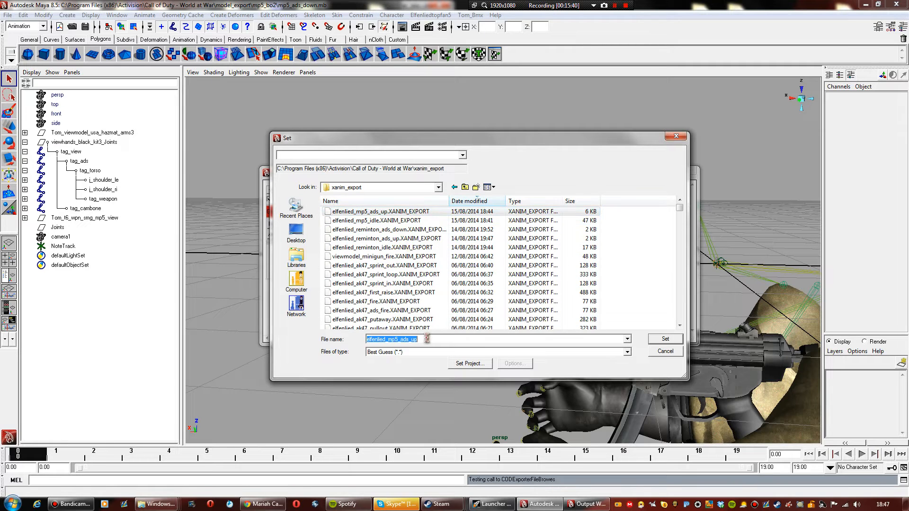
left_click(426, 340)
key("BackSpace")
key("BackSpace")
type("down")
key("Return")
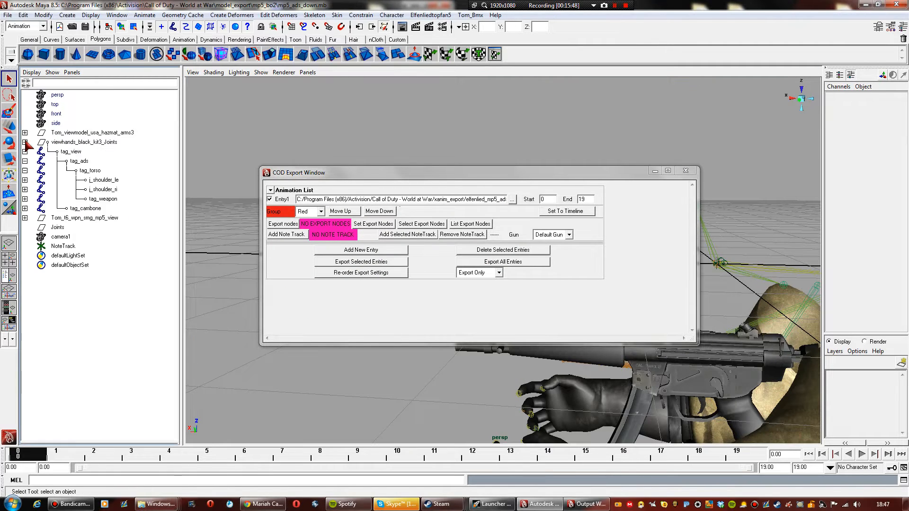
Set tag_view and tag_ads as Entry1's export nodes, export the animation while saving the scene, and close the export window
left_click_drag(85, 161, 120, 153)
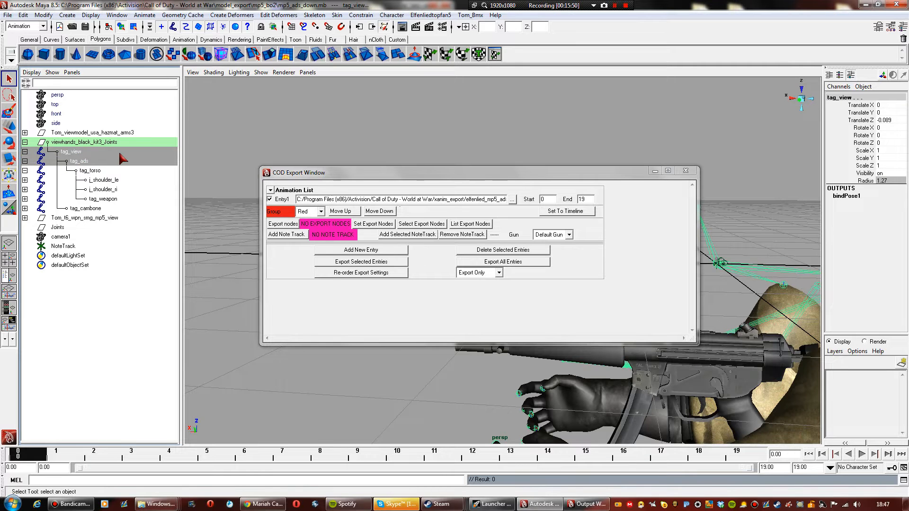
left_click(374, 224)
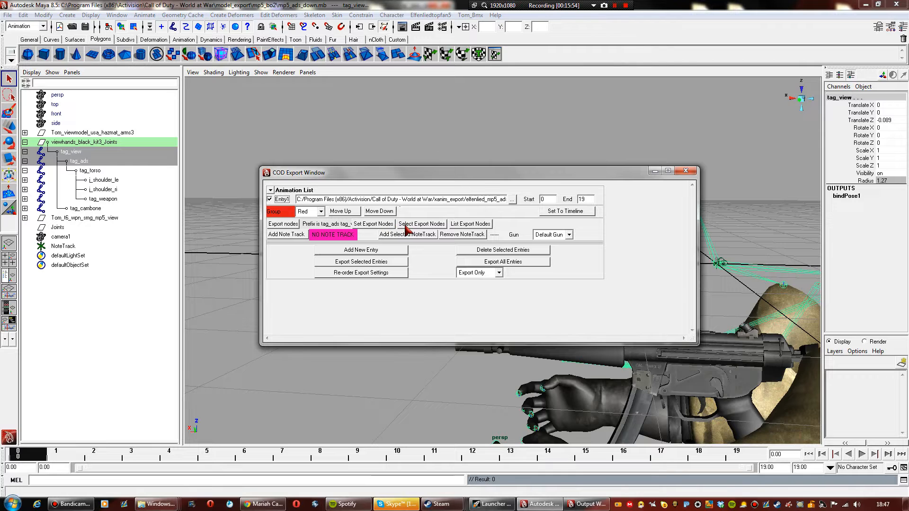
left_click(374, 263)
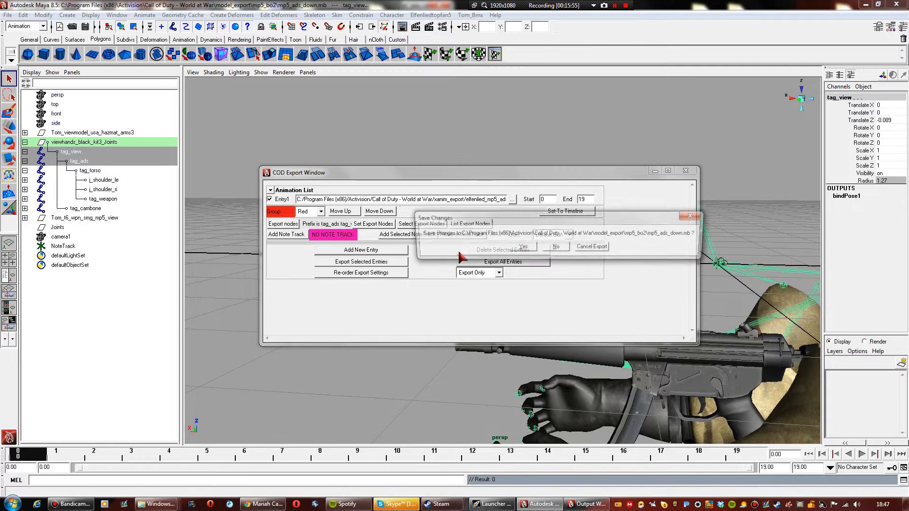
left_click(517, 248)
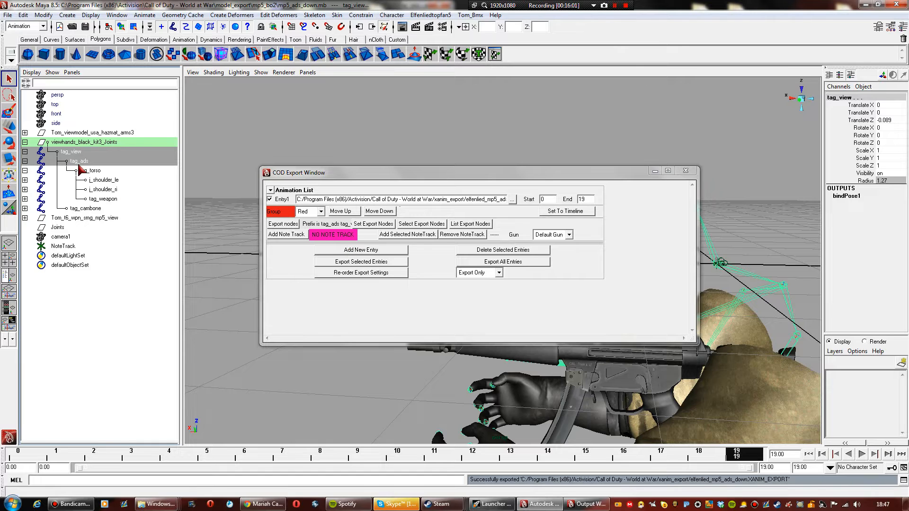
left_click(686, 170)
Open the Model Exporter and add a new entry, selecting it and enabling Force Export Selected Joints
left_click(427, 15)
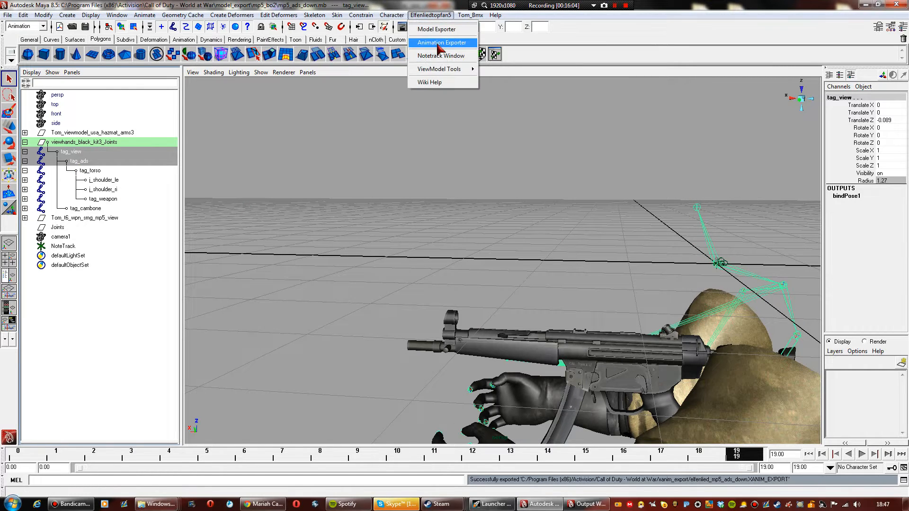
left_click(437, 29)
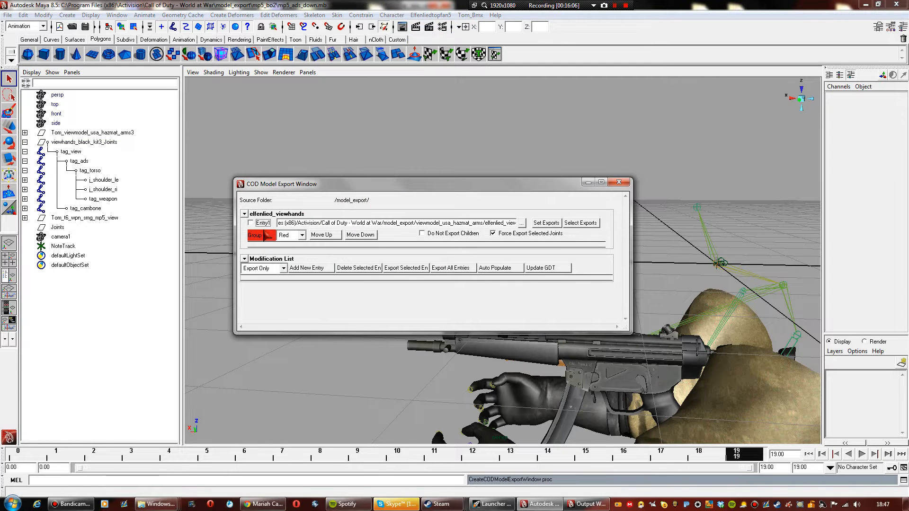
left_click(302, 268)
left_click(244, 268)
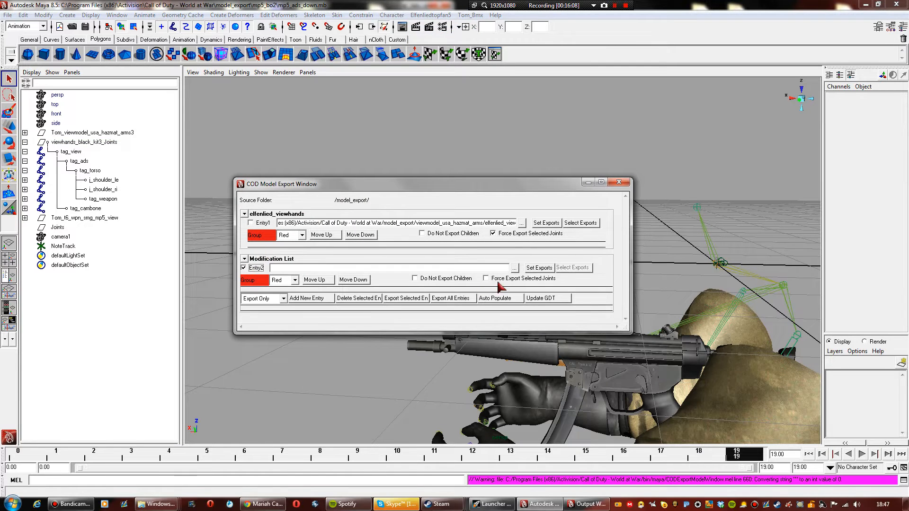
Browse to the mp5_bo2 folder inside model_export for Entry2's export file
left_click(515, 268)
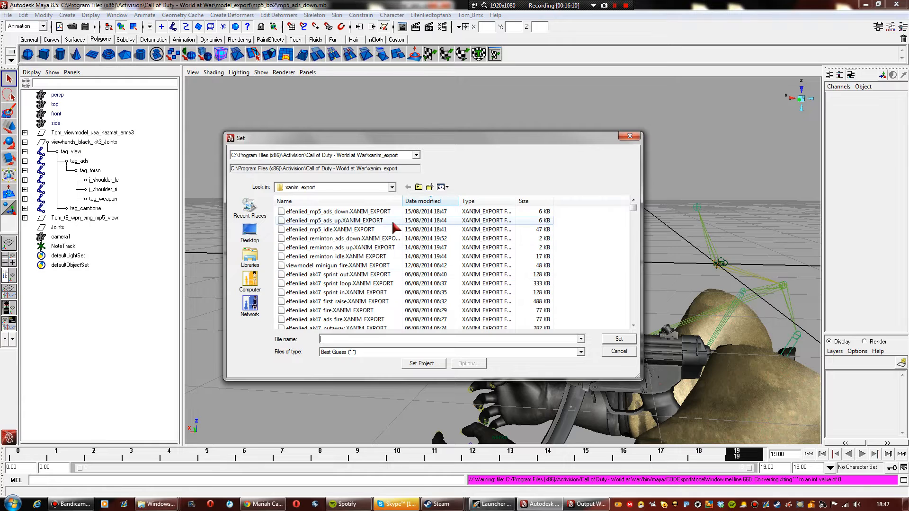
left_click(418, 188)
scroll(332, 297, "down", 3)
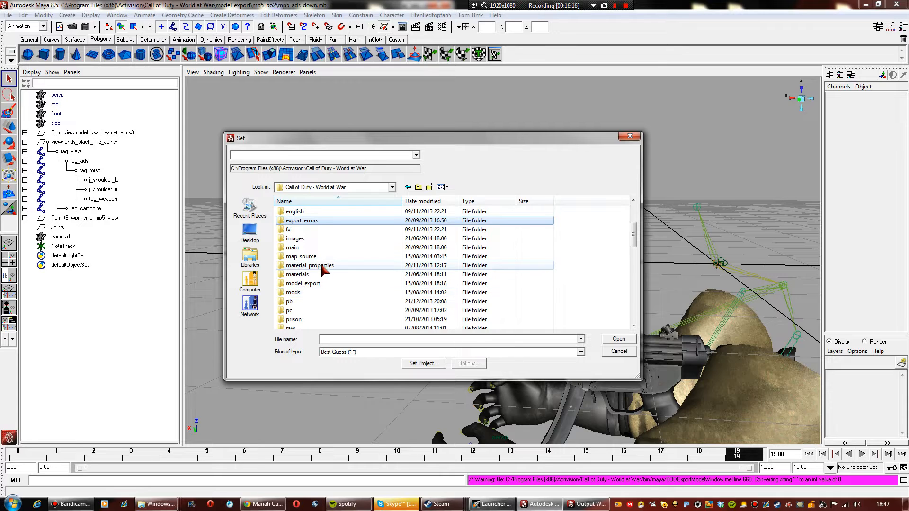
double_click(317, 284)
scroll(341, 286, "down", 10)
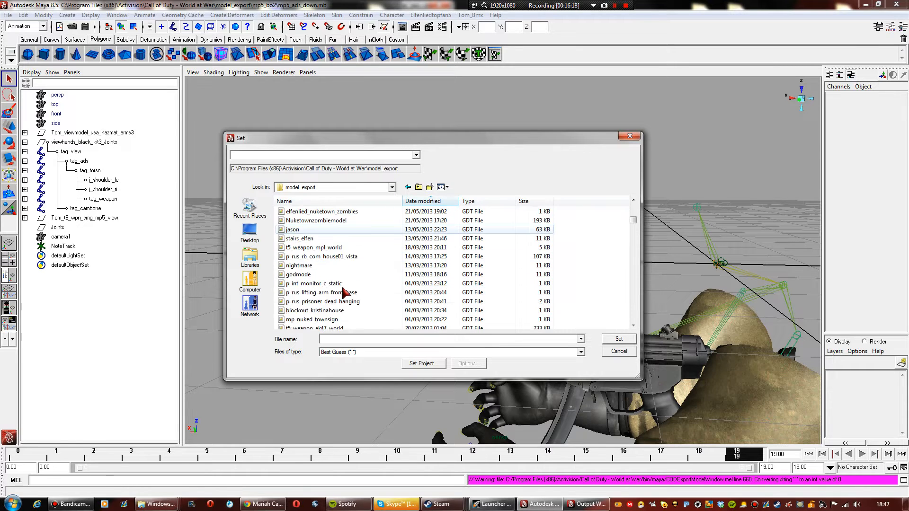
double_click(339, 293)
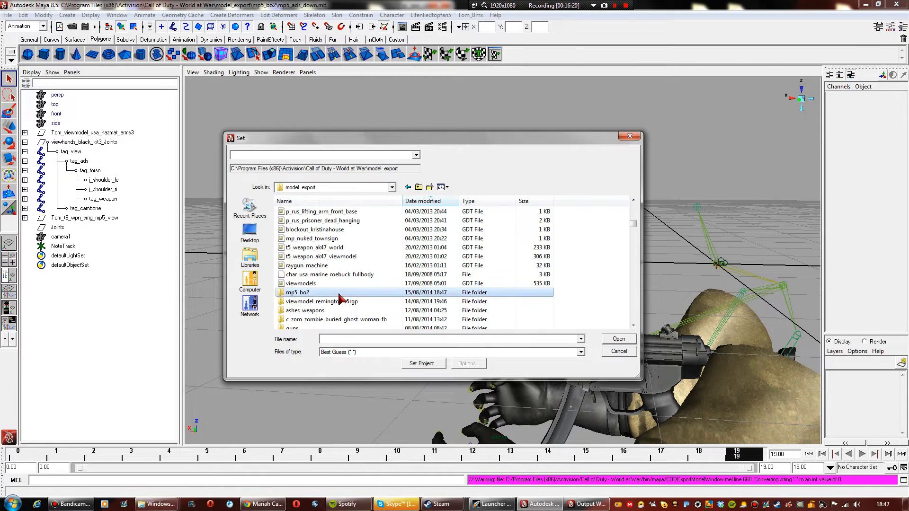
scroll(359, 277, "down", 3)
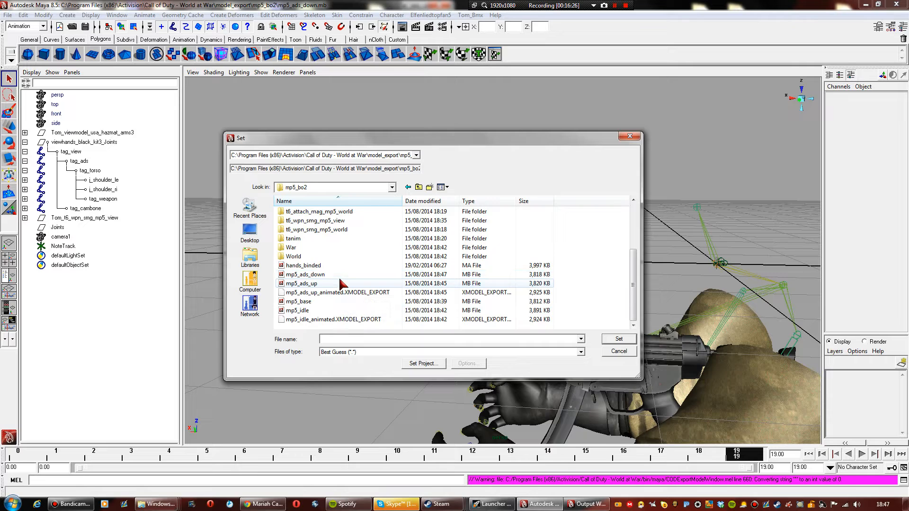
Set Entry2's export file name to mp5_ads_down_animated, based on the existing mp5_ads_up_animated file
left_click(345, 293)
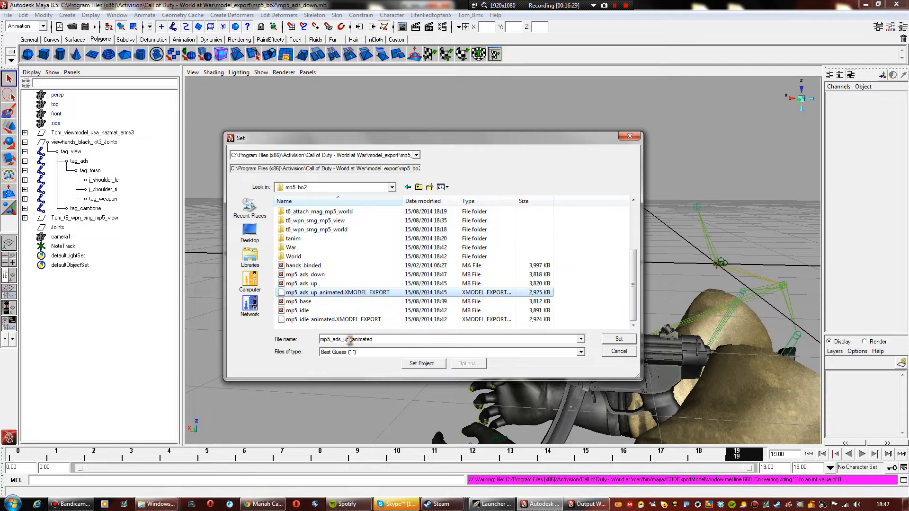
left_click(350, 340)
left_click(351, 341)
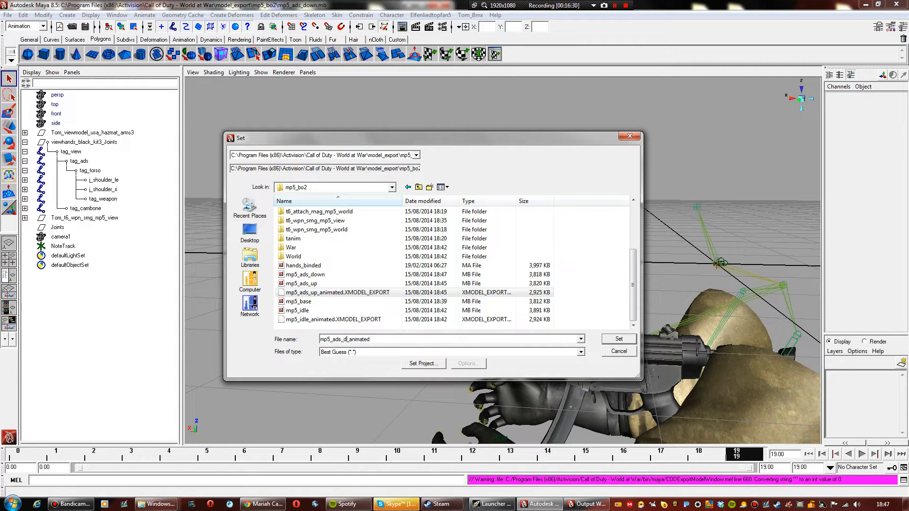
left_click(609, 339)
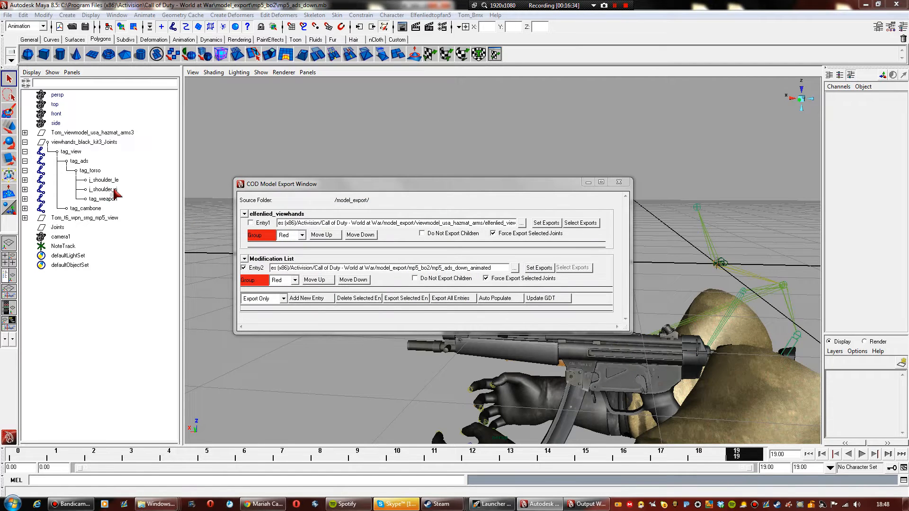
Select the full joint hierarchy from tag_view to tag_cambone plus the arms mesh, and set them as Entry2's exports
left_click(75, 155)
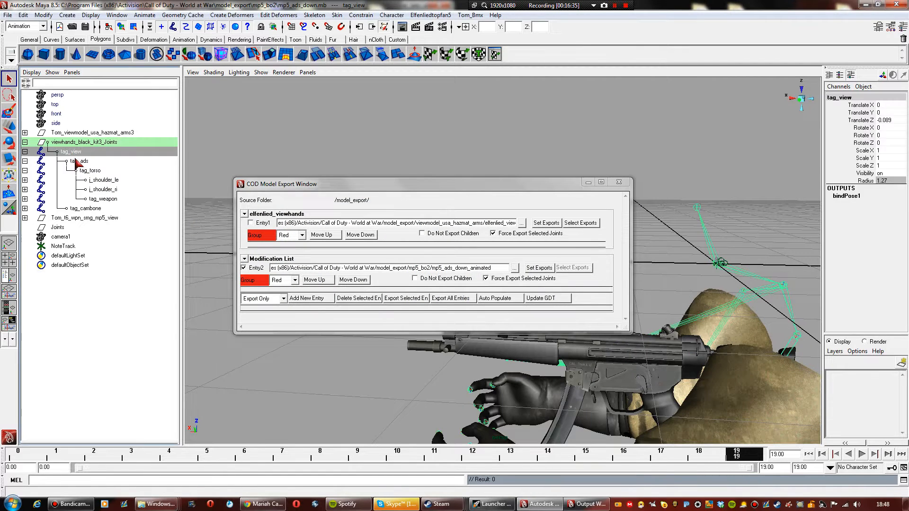
left_click(88, 209)
left_click(22, 14)
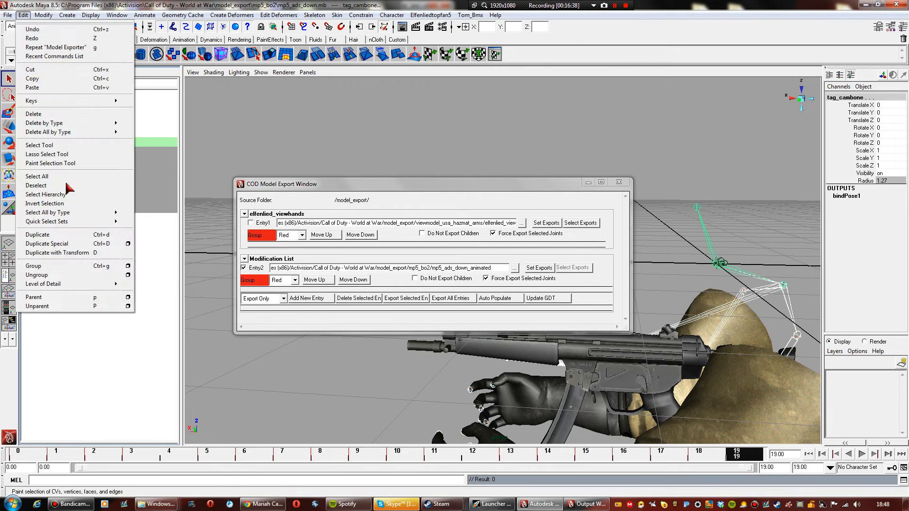
left_click(66, 195)
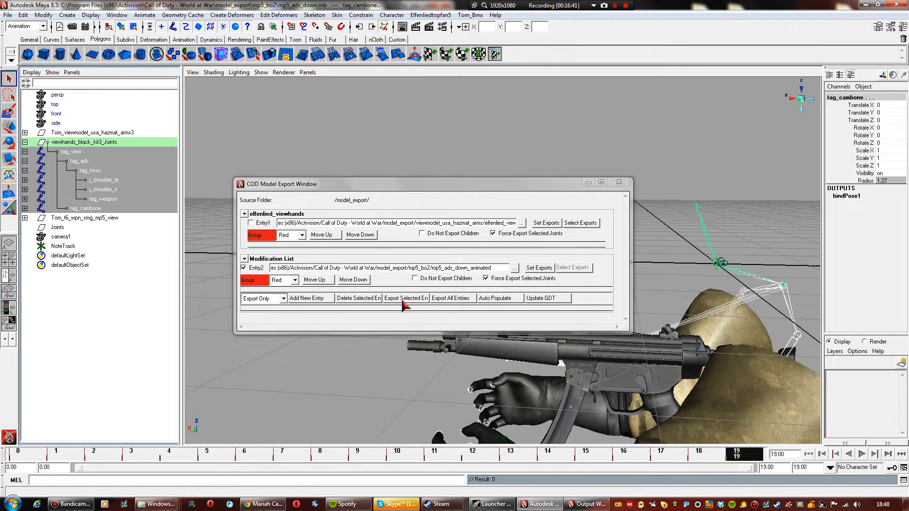
left_click(753, 322, "shift")
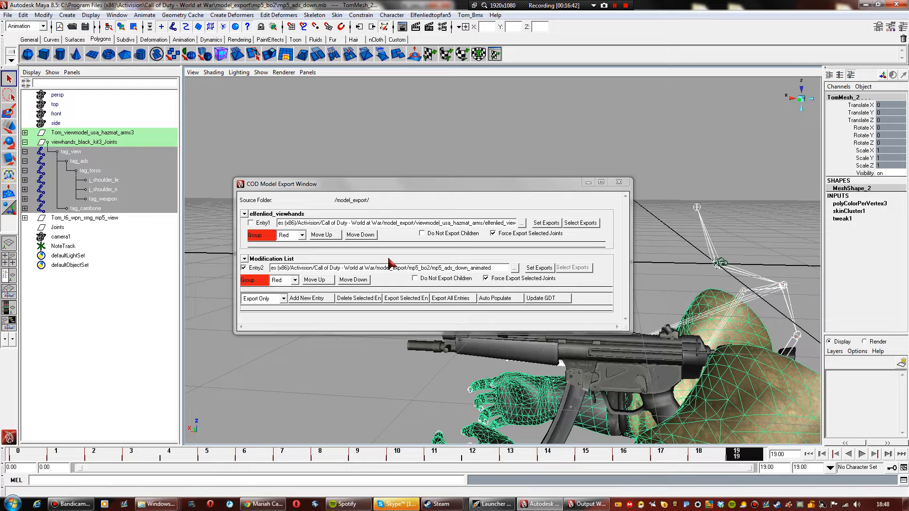
left_click(540, 268)
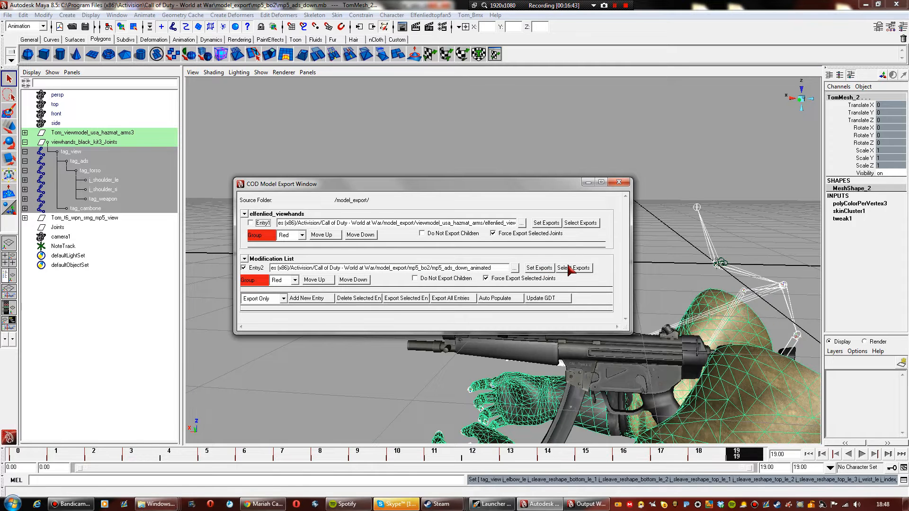
Export the selected Entry2 model, saving the scene changes, and close the model export window
left_click(405, 298)
left_click(474, 249)
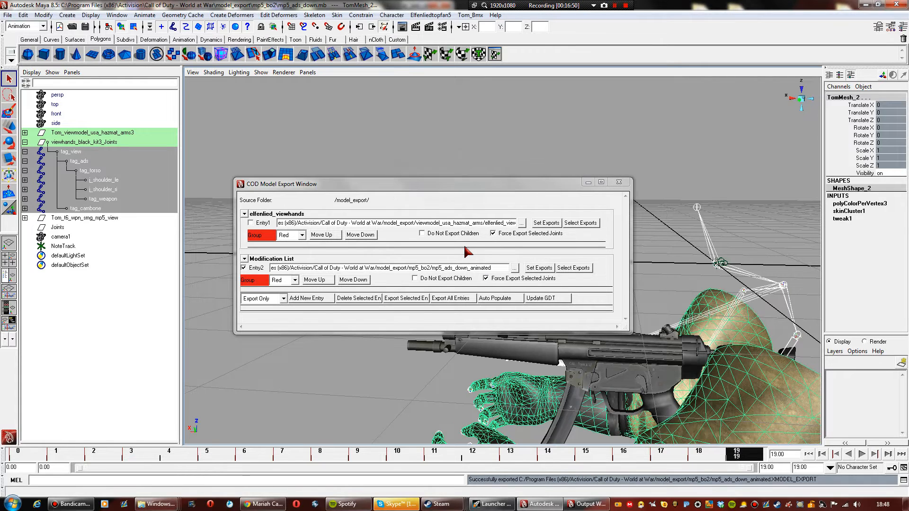
left_click(618, 181)
left_click(565, 178)
Close Maya, reopen the mp5_base scene from the mp5_bo2 folder and show the Persp/Outliner layout
left_click(898, 4)
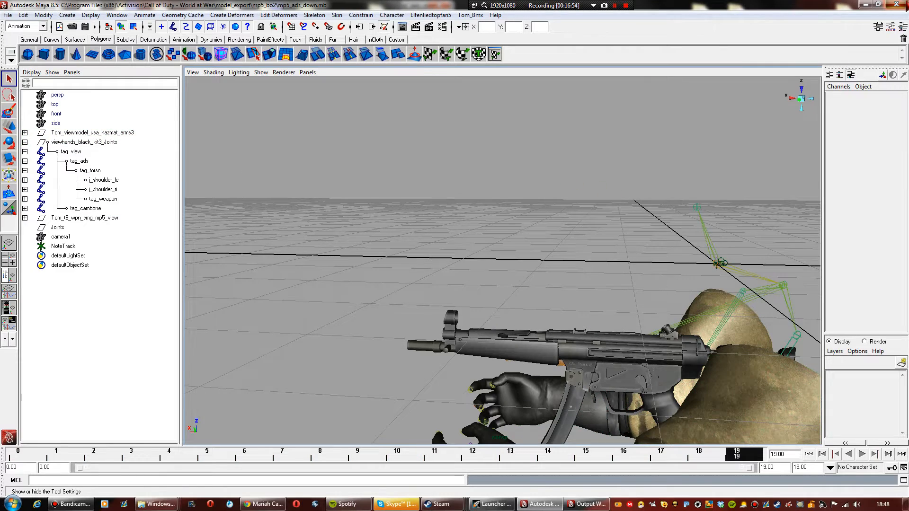
left_click(496, 240)
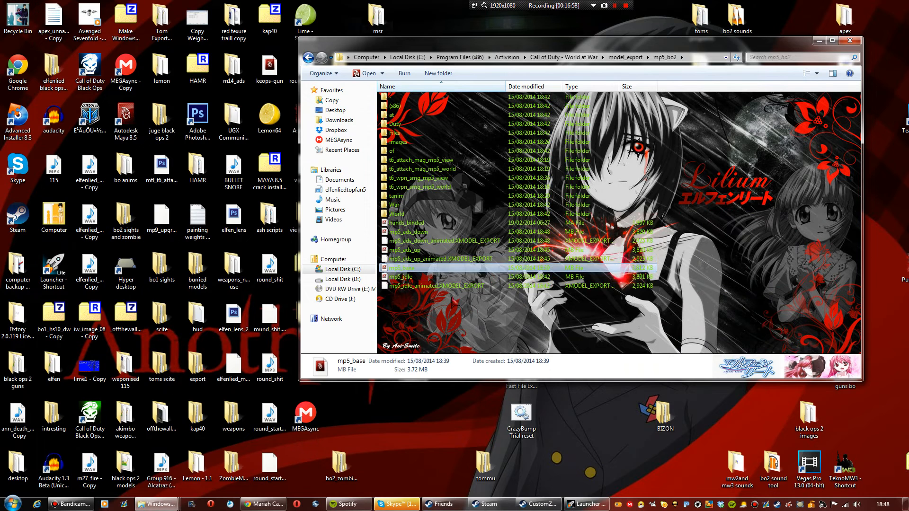
double_click(421, 268)
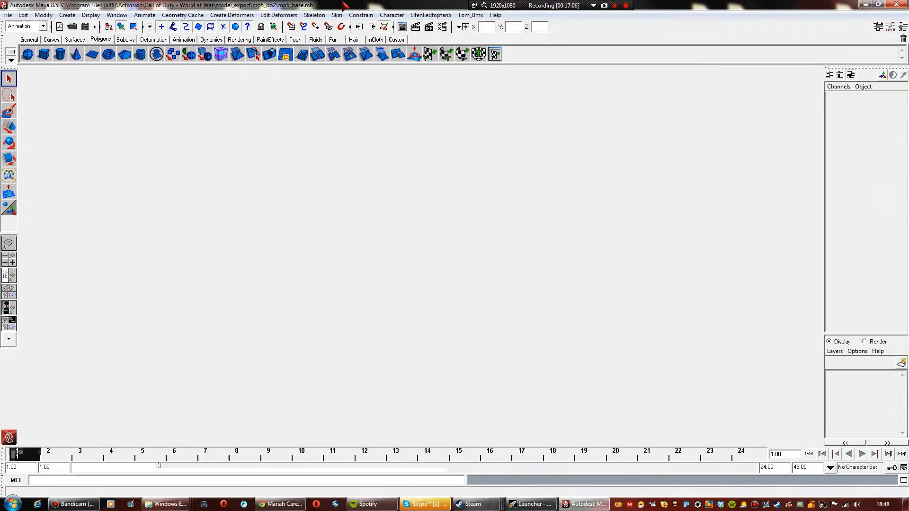
left_click(12, 277)
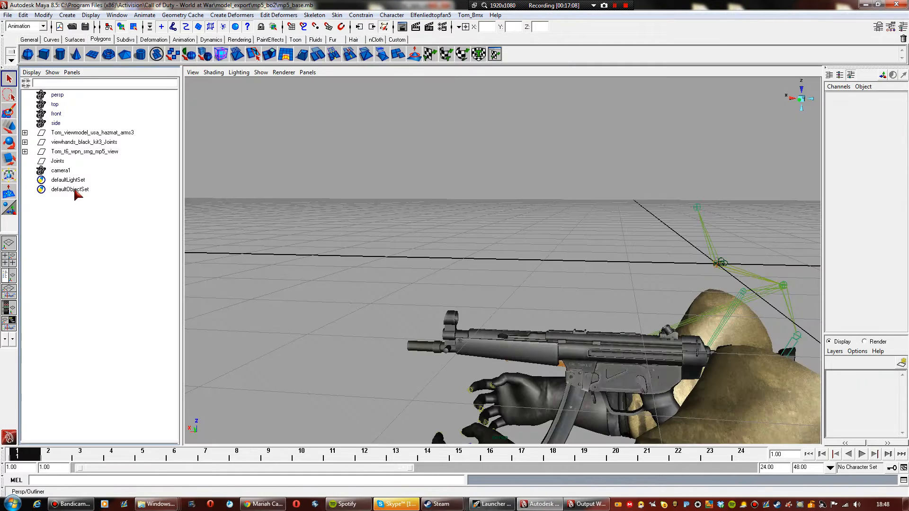
left_click(8, 14)
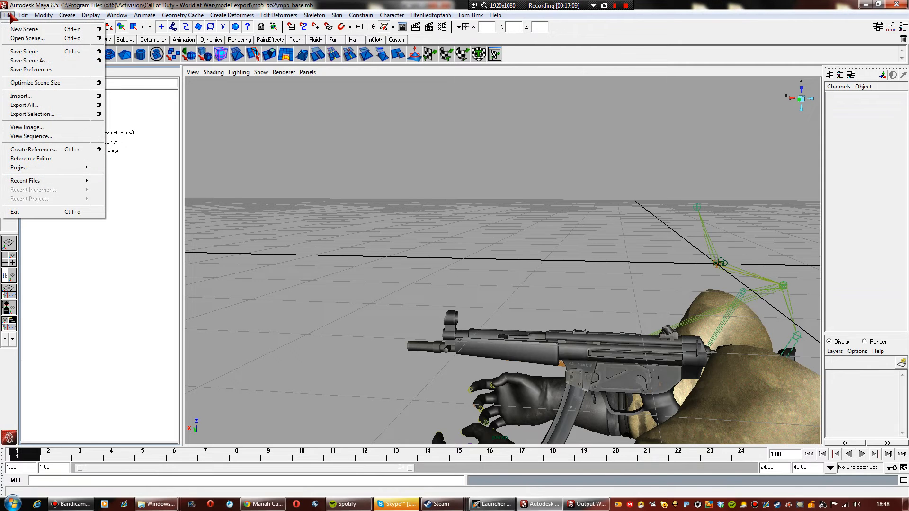
left_click(38, 97)
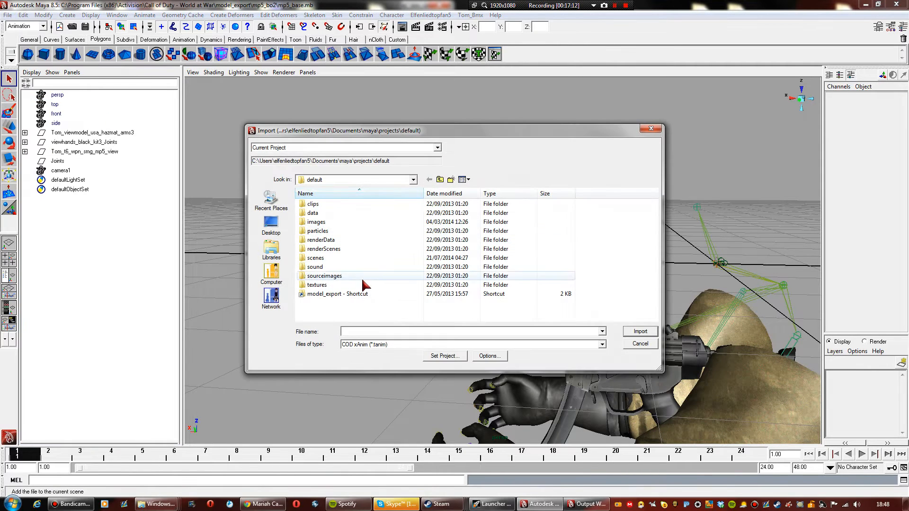
left_click(645, 132)
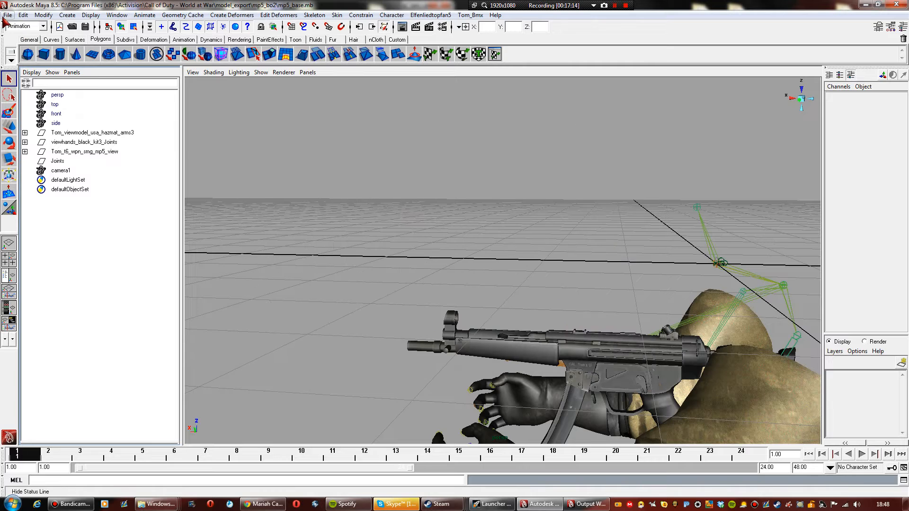
Save the scene under the new name mp5_reload in the mp5_bo2 folder inside model_export
left_click(8, 15)
left_click(30, 61)
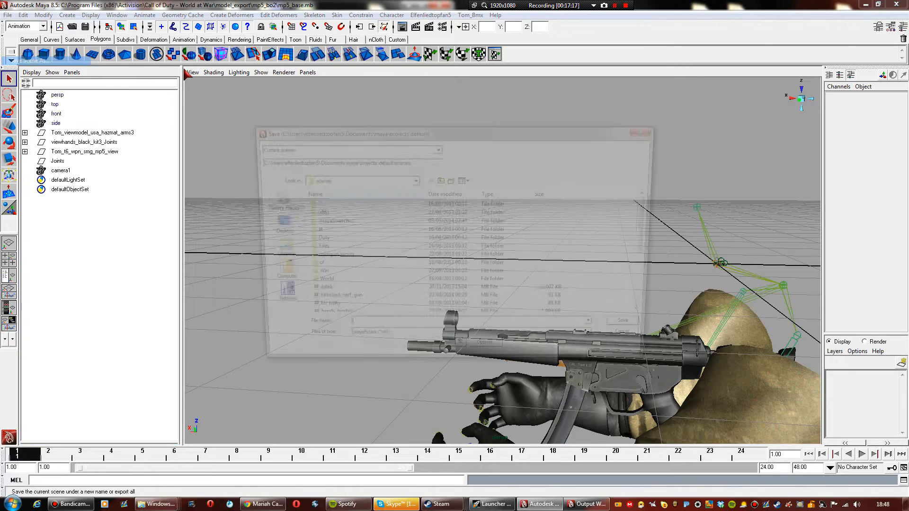
left_click(440, 179)
double_click(341, 294)
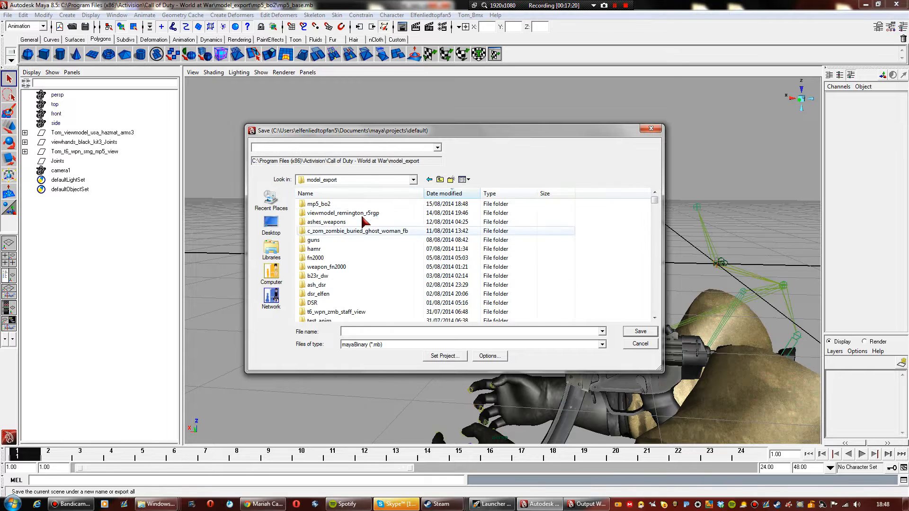
double_click(320, 204)
scroll(374, 265, "down", 1)
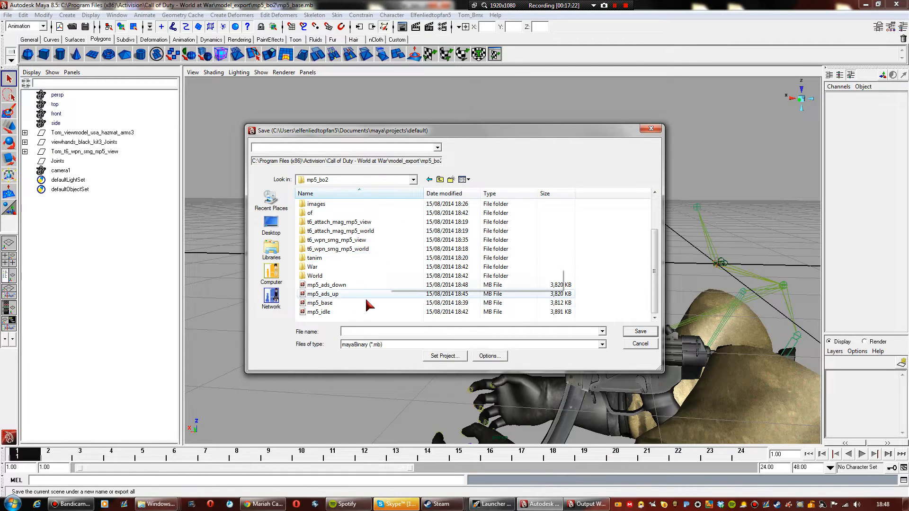
left_click(350, 311)
double_click(369, 332)
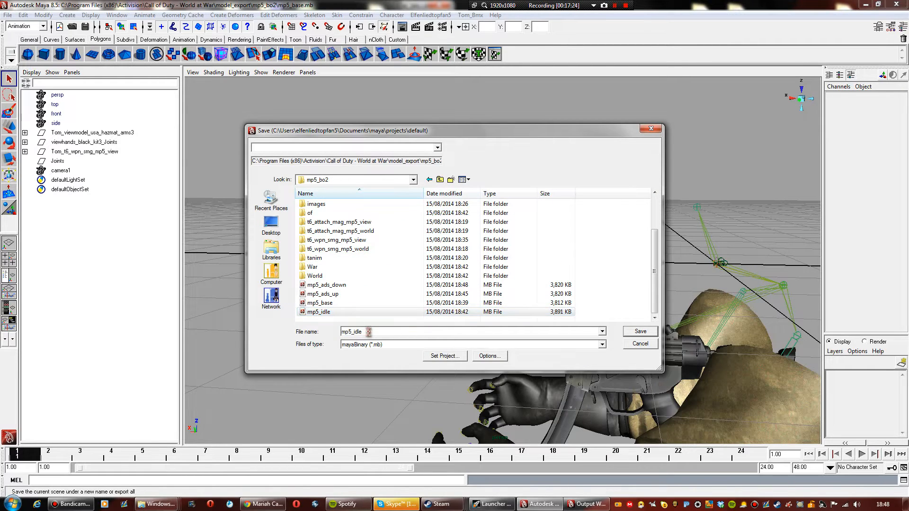
key("BackSpace")
key("BackSpace")
type("reload")
key("Return")
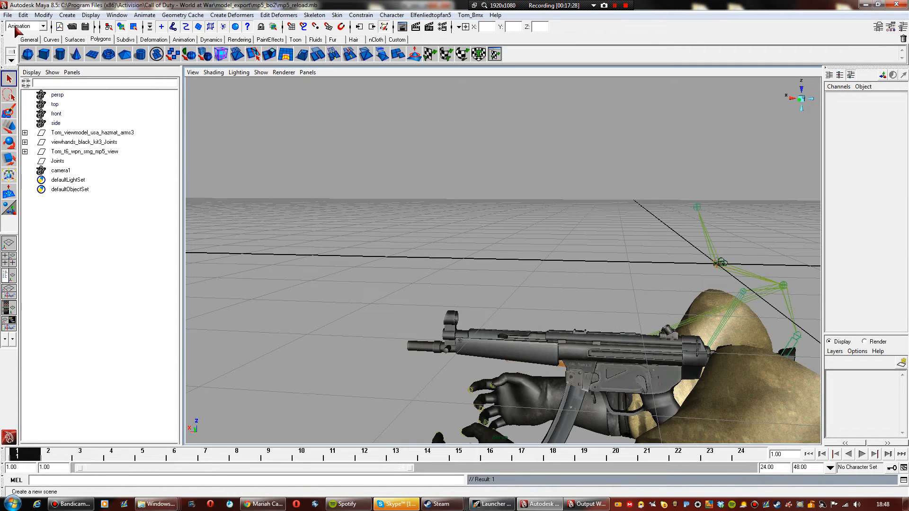
Import the viewmodel_mp5_t6_reload animation from the tanim folder inside mp5_bo2
left_click(8, 15)
left_click(56, 97)
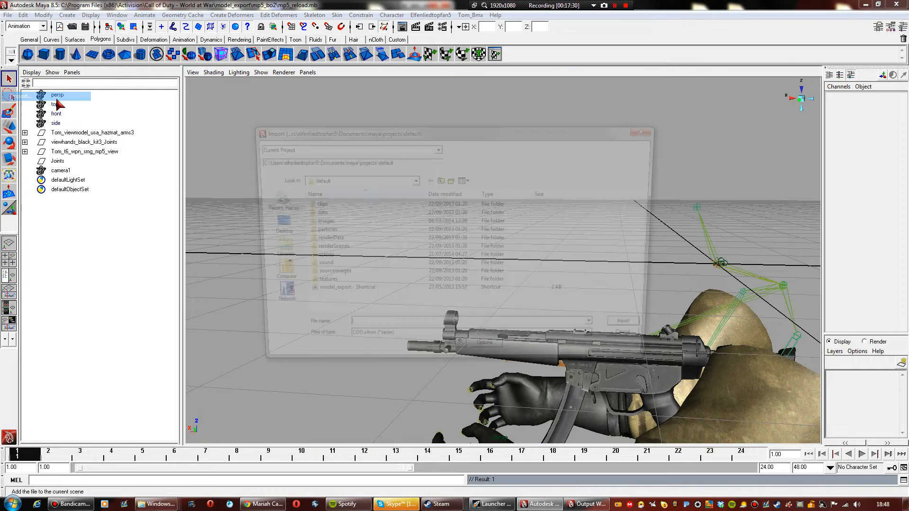
double_click(360, 294)
double_click(327, 205)
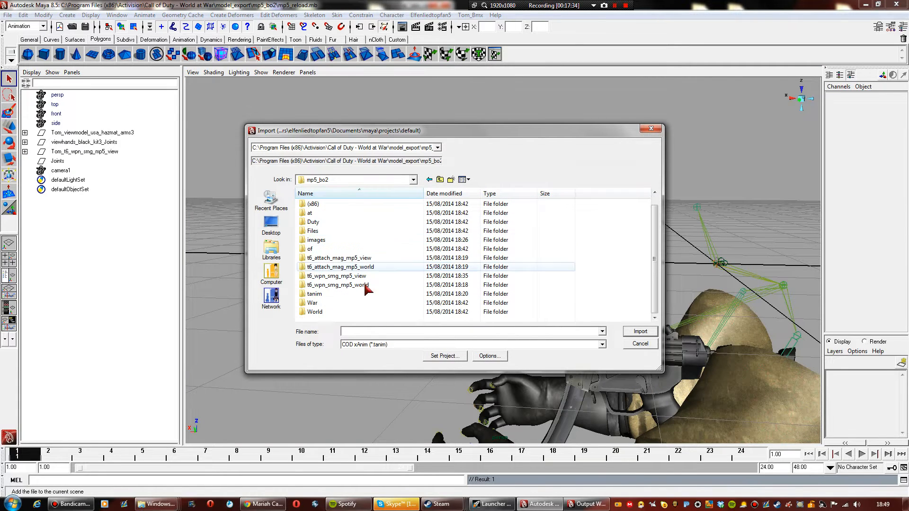
double_click(365, 294)
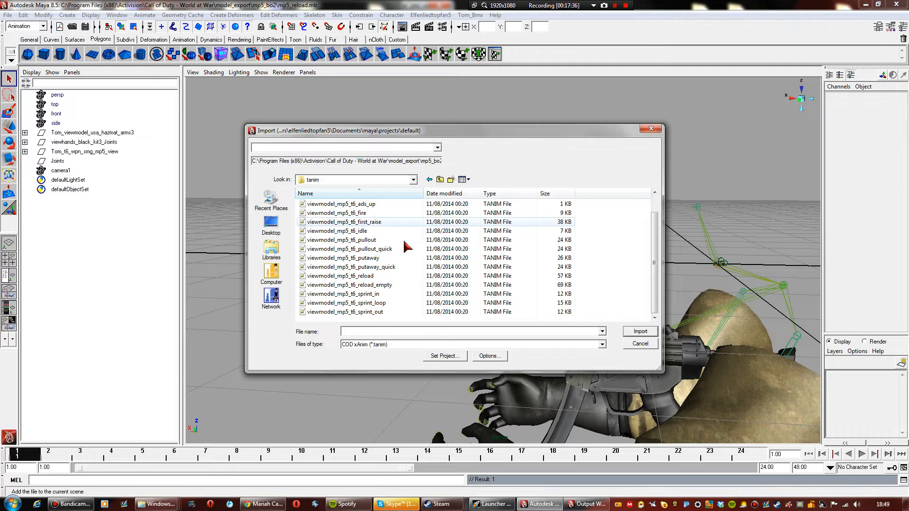
left_click(402, 276)
left_click(639, 332)
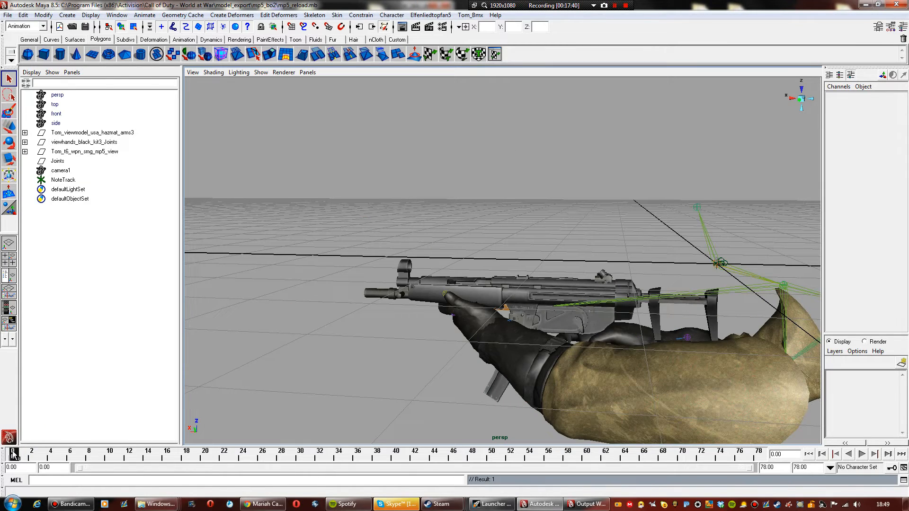
Play the imported reload animation and switch the viewport to the camera1 view
key("alt+v")
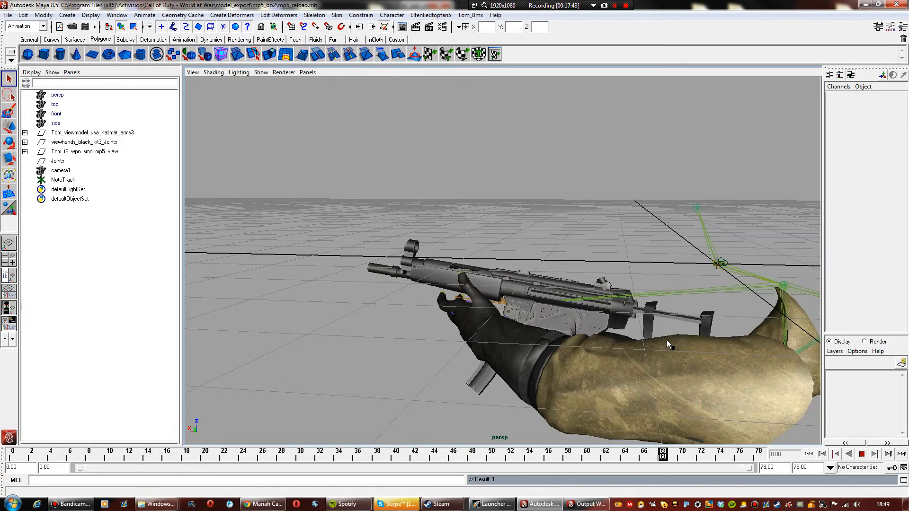
left_click(306, 74)
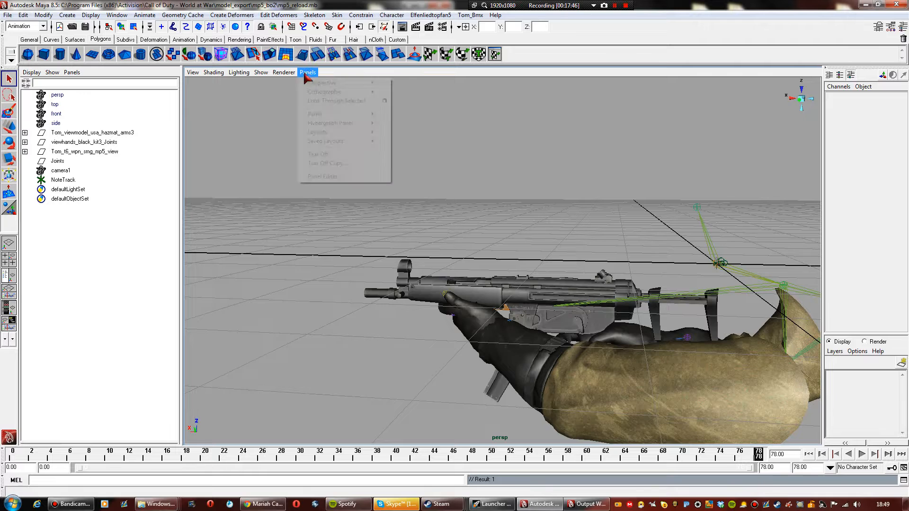
mouse_move(326, 86)
left_click(439, 96)
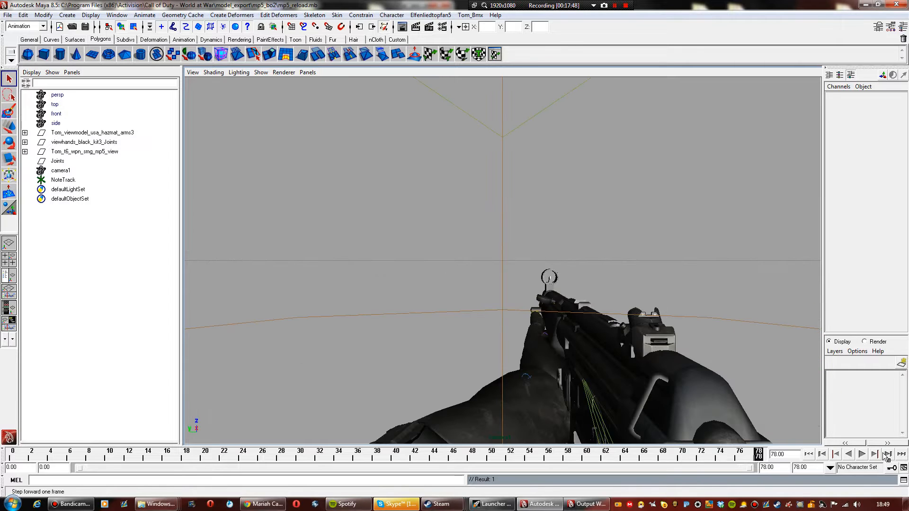
Set the timeline playback speed to Real-time [24 fps], save the preferences and replay the reload animation in the camera view
left_click(904, 467)
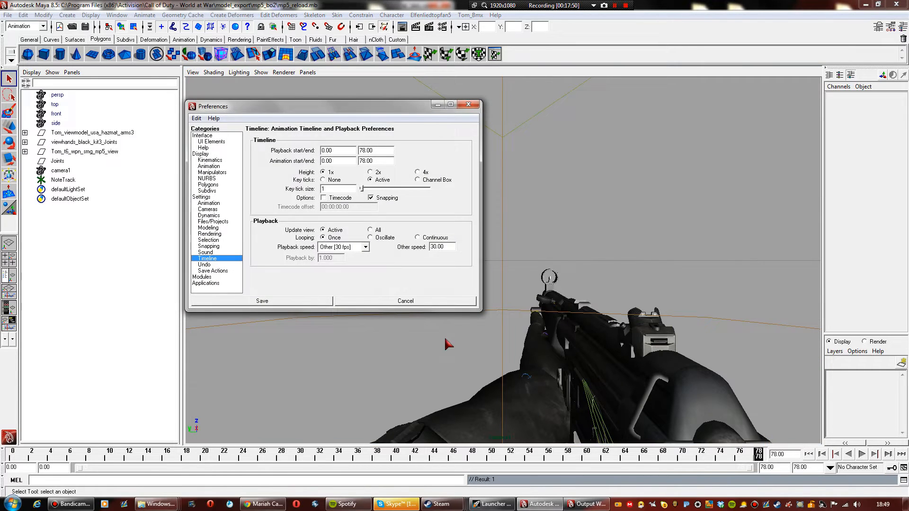
left_click(345, 246)
left_click(343, 263)
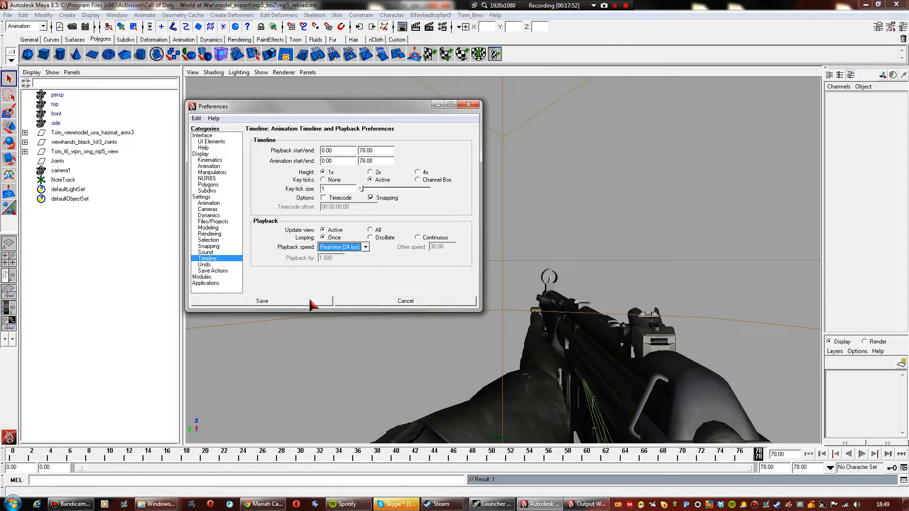
left_click(262, 300)
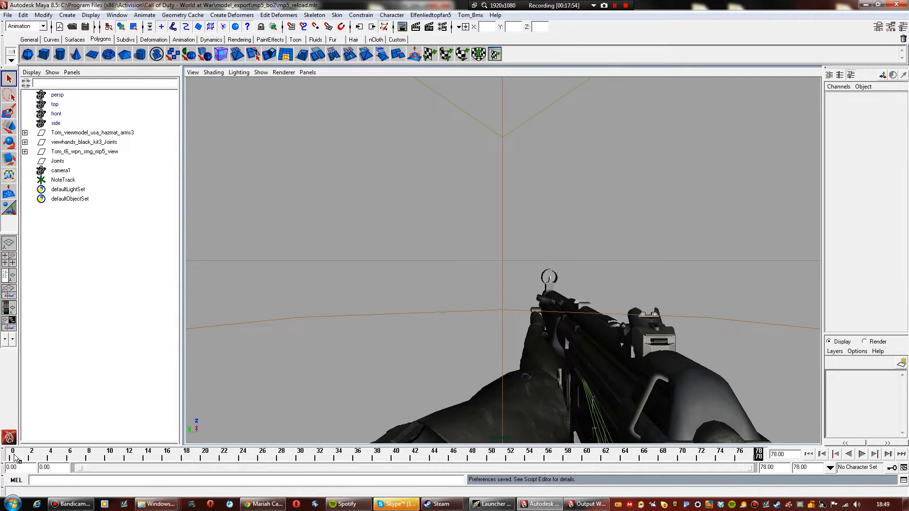
left_click(862, 454)
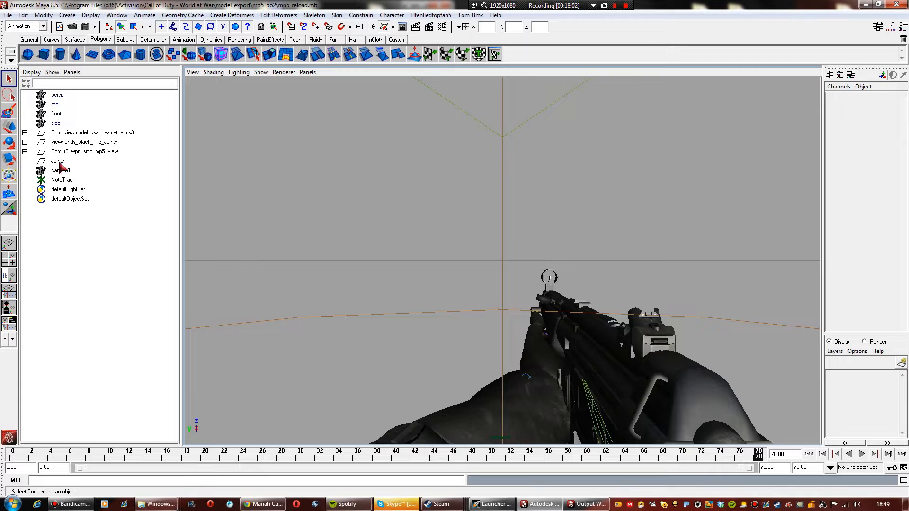
Expand the viewhands_black_kit3_Joints hierarchy down to the joints directly under tag_torso
left_click(25, 142)
left_click(25, 152)
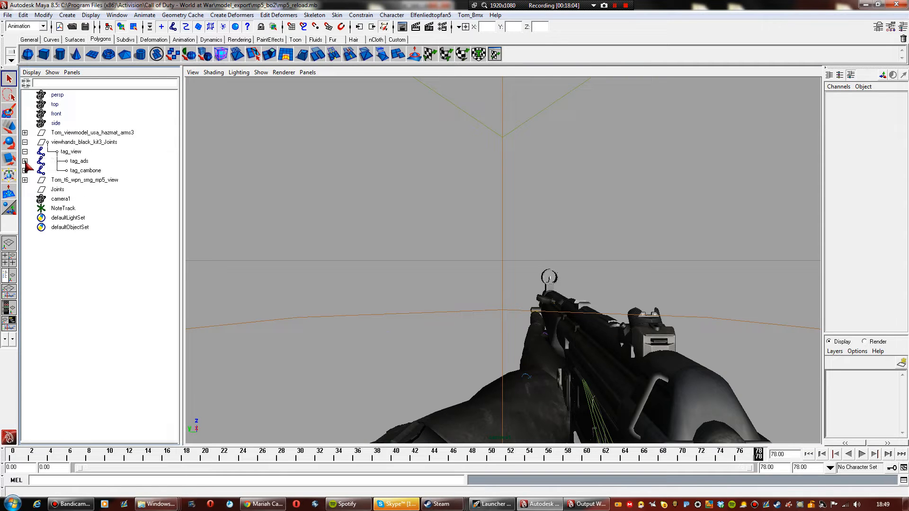
left_click(25, 161)
left_click(25, 170)
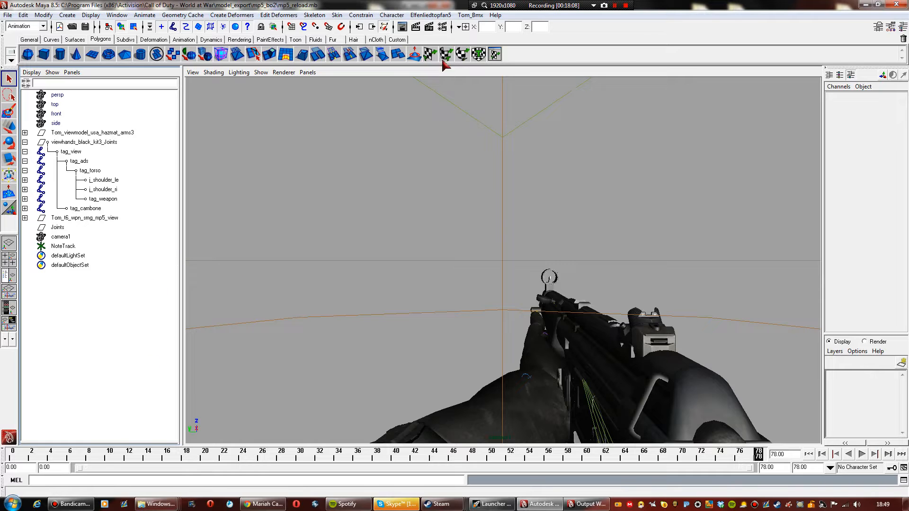
Open the Animation Exporter and add a new entry with its end frame set to 78
left_click(429, 15)
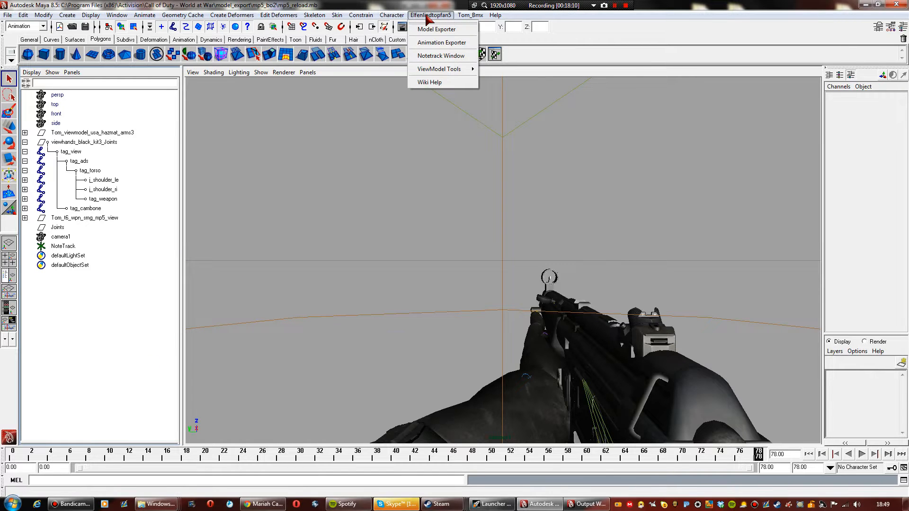
left_click(441, 42)
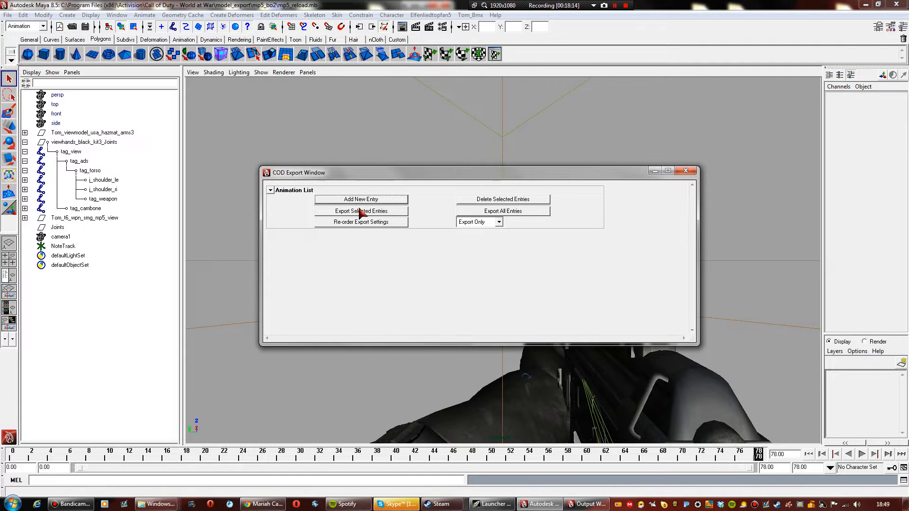
left_click(361, 199)
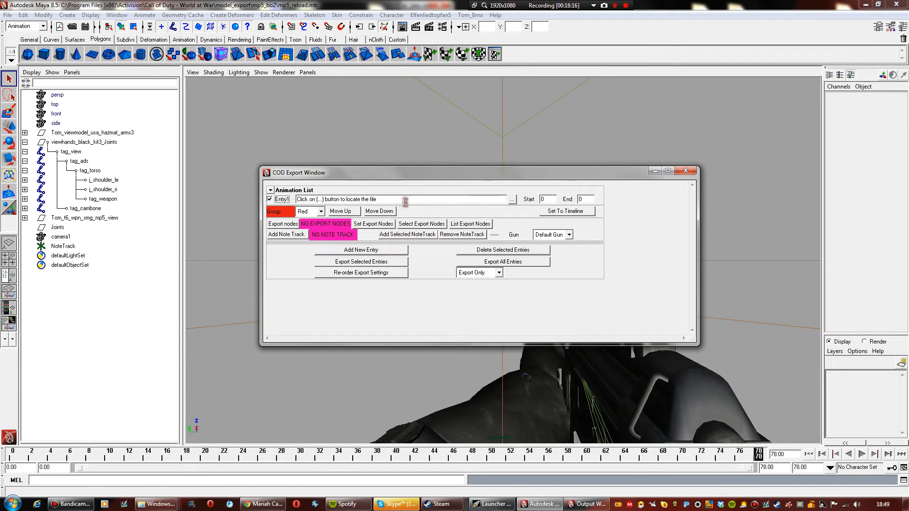
left_click(587, 199)
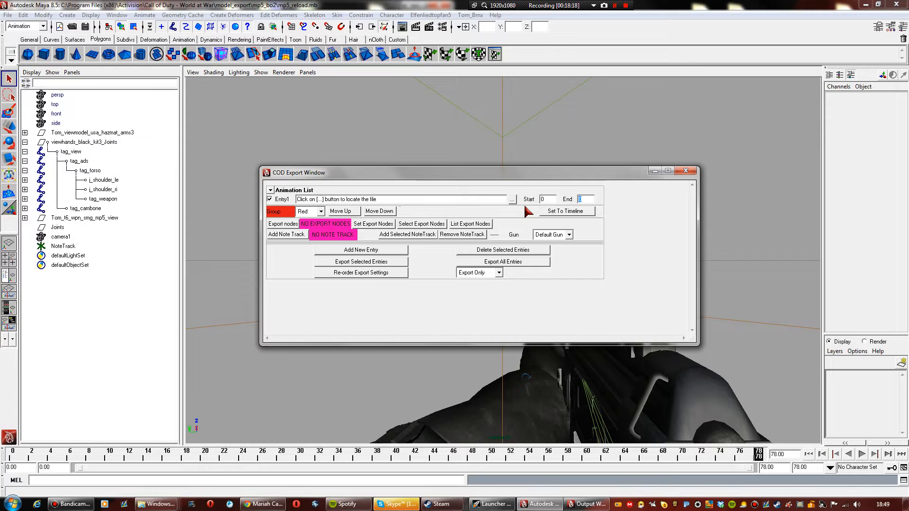
type("78")
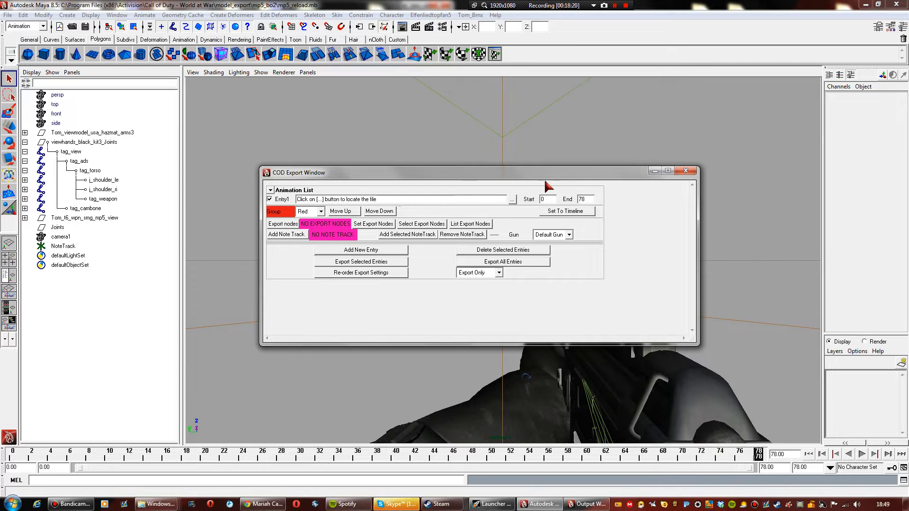
Set Entry1's export file to elfenlied_mp5_reload in the xanim_export folder, based on the existing elfenlied_mp5_idle file name
left_click(512, 199)
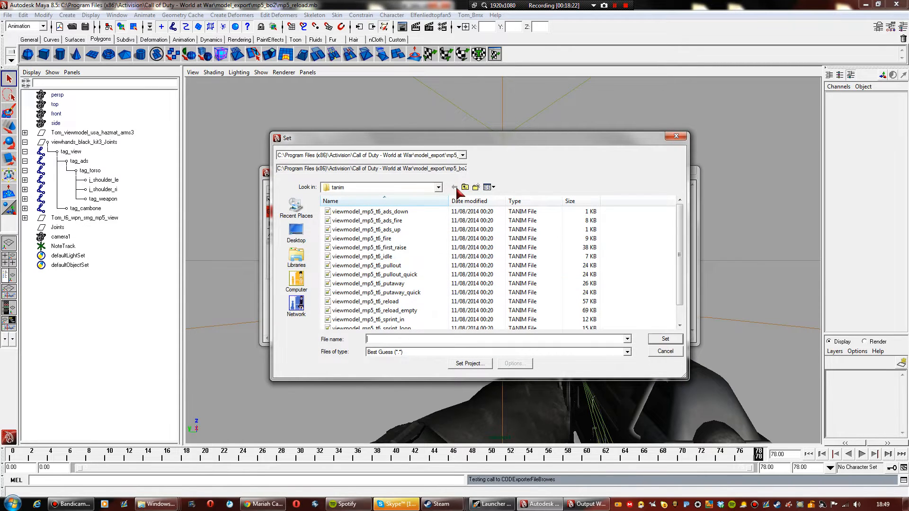
left_click(466, 187)
left_click(466, 187)
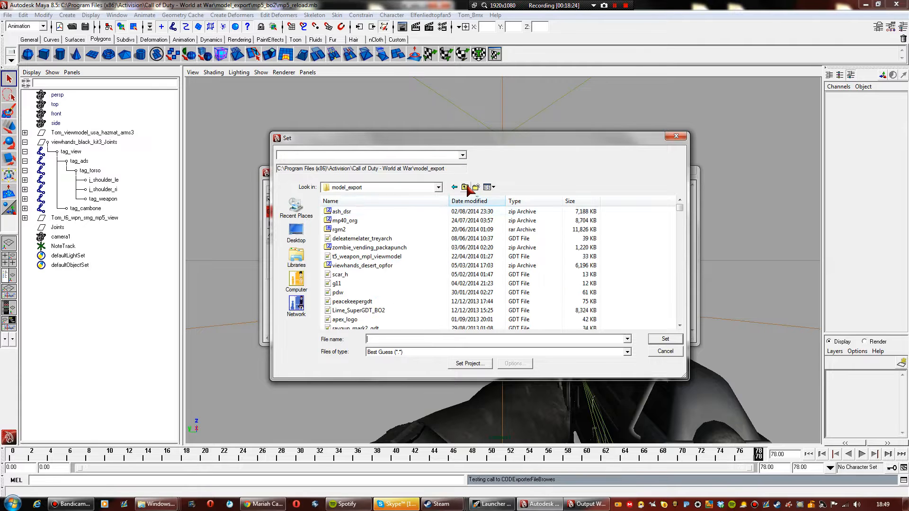
left_click(466, 187)
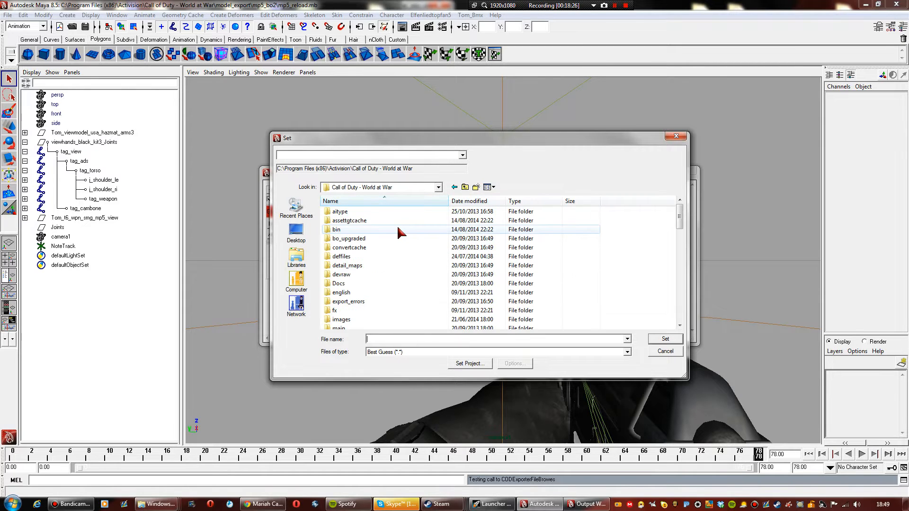
scroll(397, 226, "down", 6)
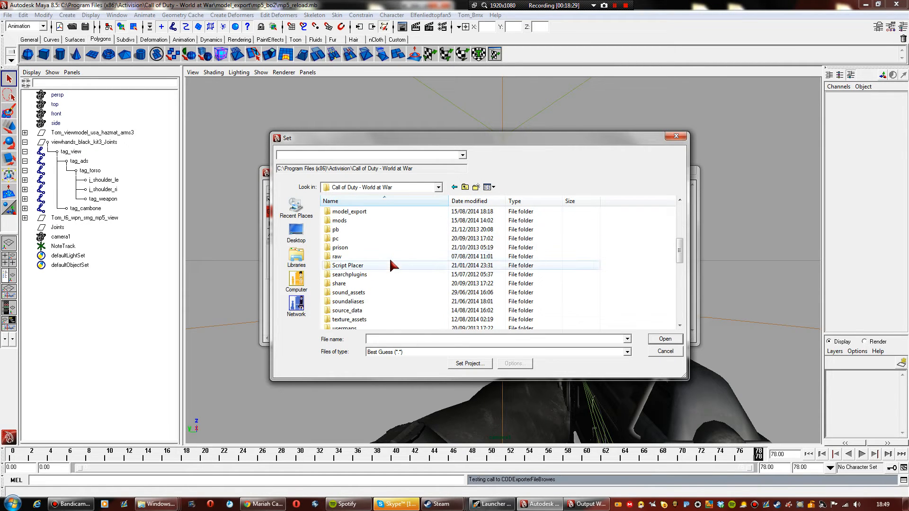
scroll(392, 225, "down", 4)
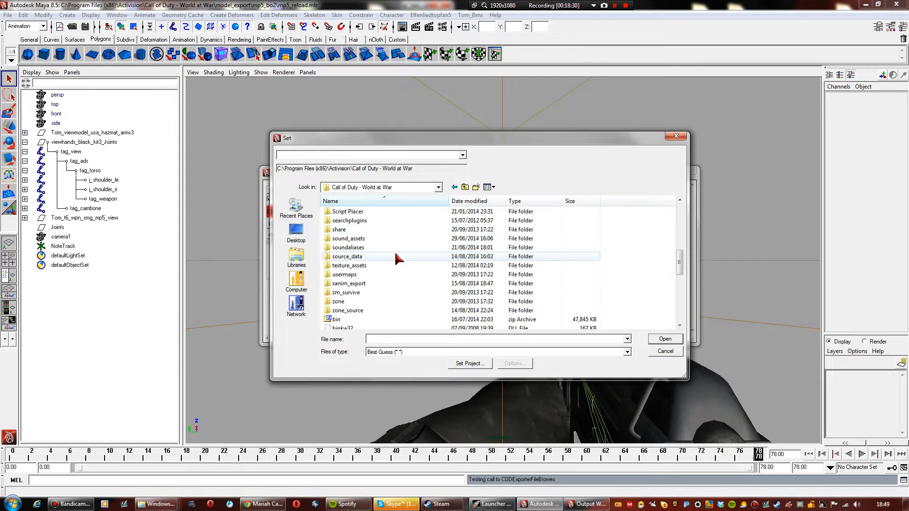
double_click(392, 227)
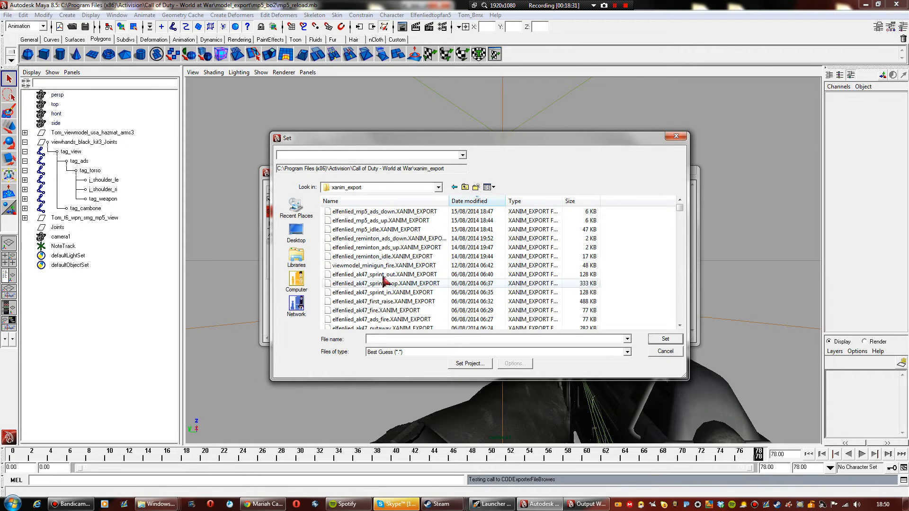
left_click(402, 230)
left_click(410, 340)
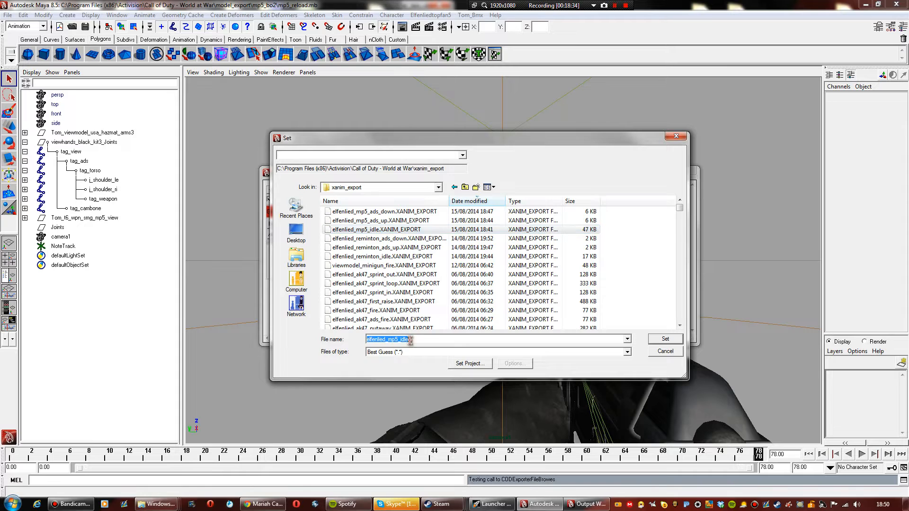
left_click(417, 339)
key("BackSpace")
key("BackSpace")
key("BackSpace")
key("BackSpace")
type("reload")
key("Return")
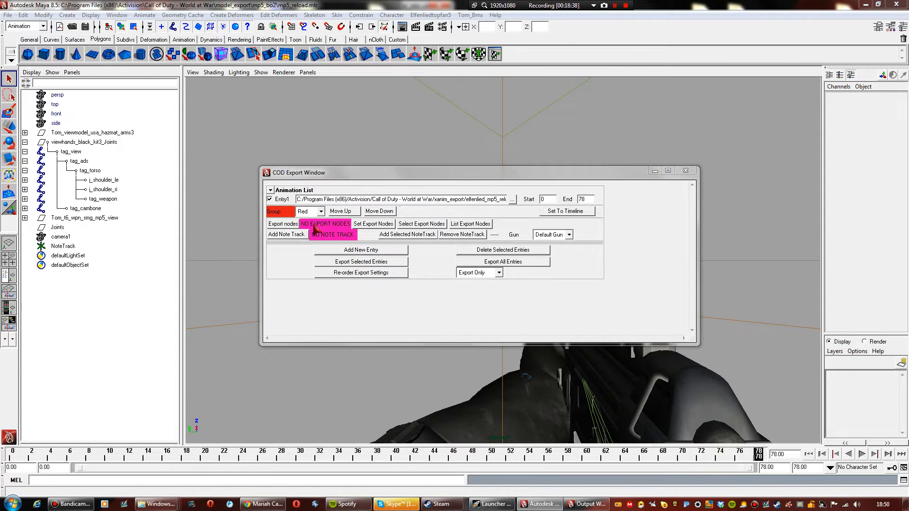
Select tag_torso and tag_cambone with their full joint hierarchies and set them as Entry1's export nodes
left_click(92, 171)
left_click(93, 208)
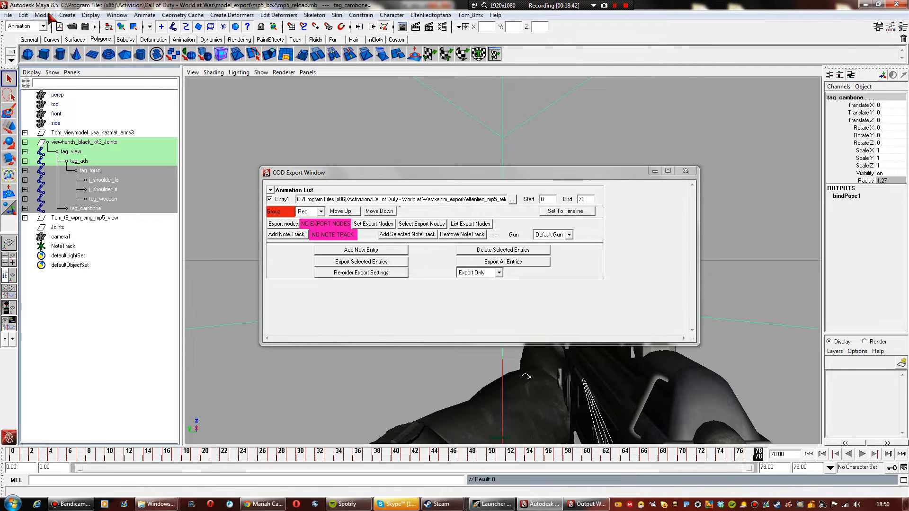
left_click(23, 14)
left_click(45, 194)
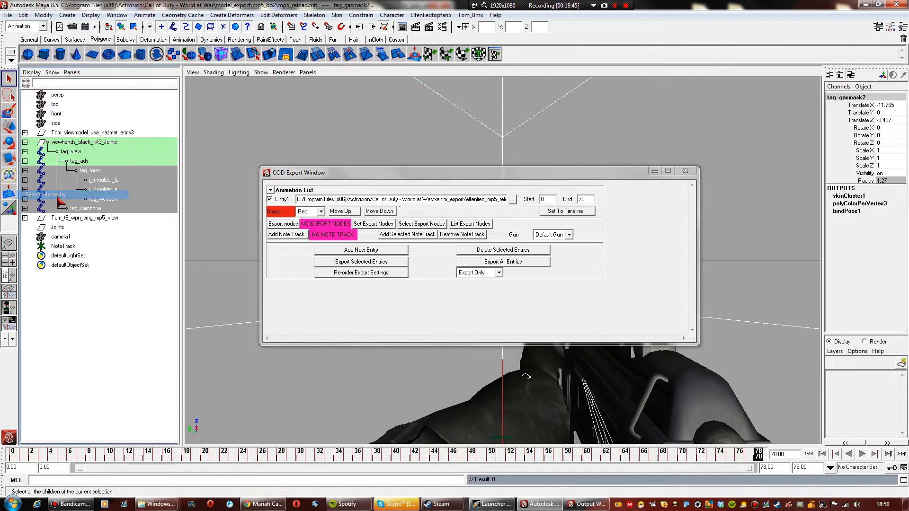
left_click(374, 225)
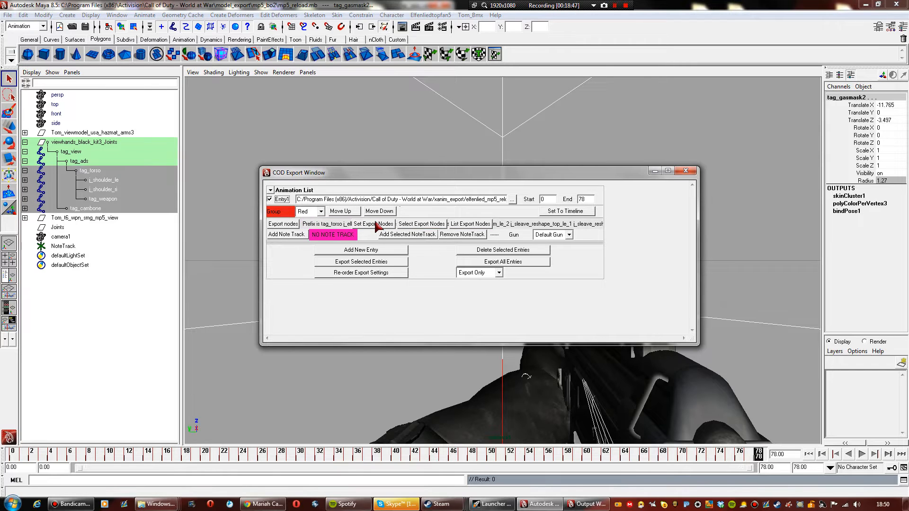
Export the selected reload animation entry, saving the changes to mp5_reload.mb, then close the exporter and clear the selection
left_click(377, 263)
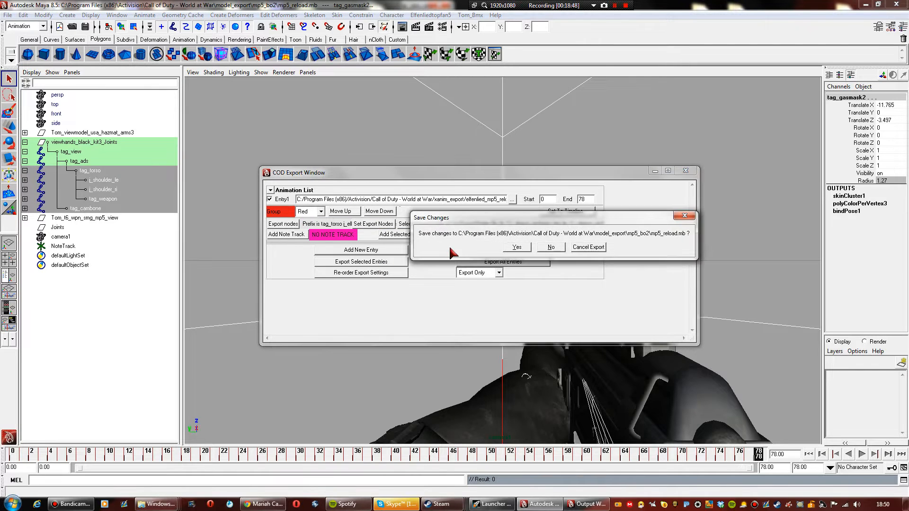
left_click(516, 247)
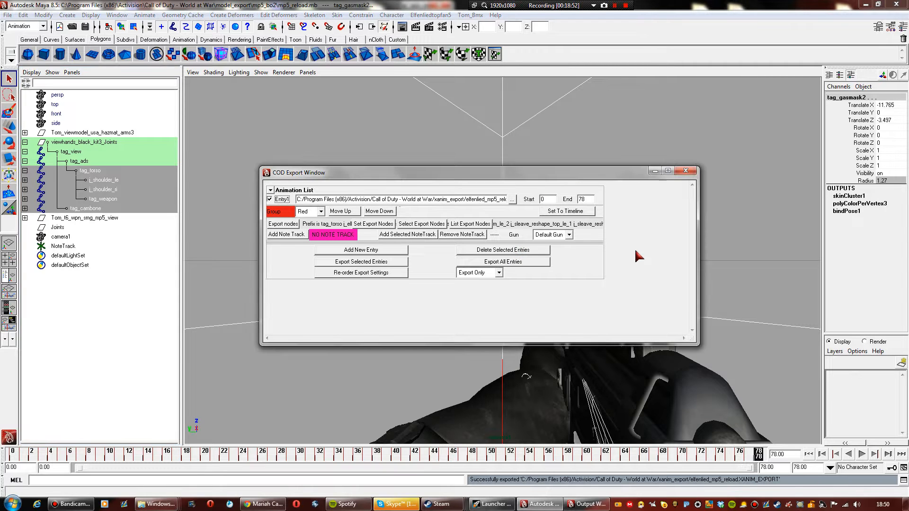
left_click(686, 172)
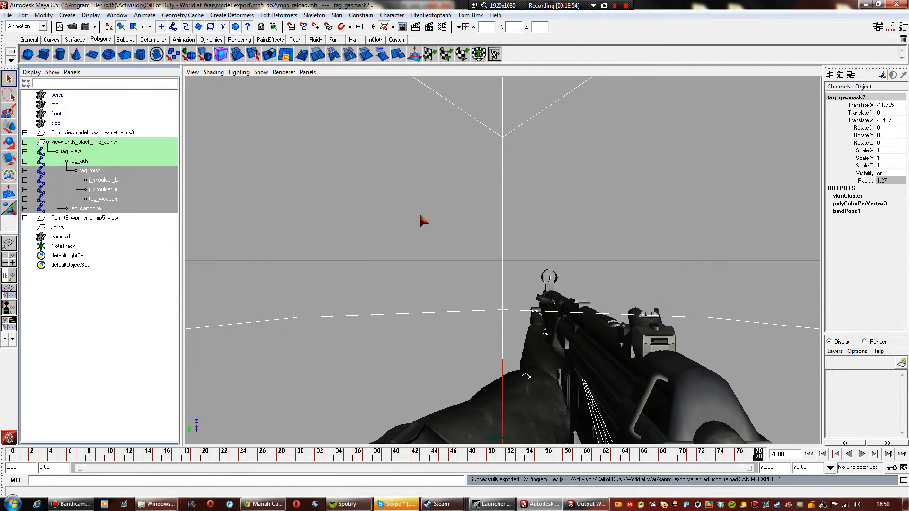
left_click(423, 221)
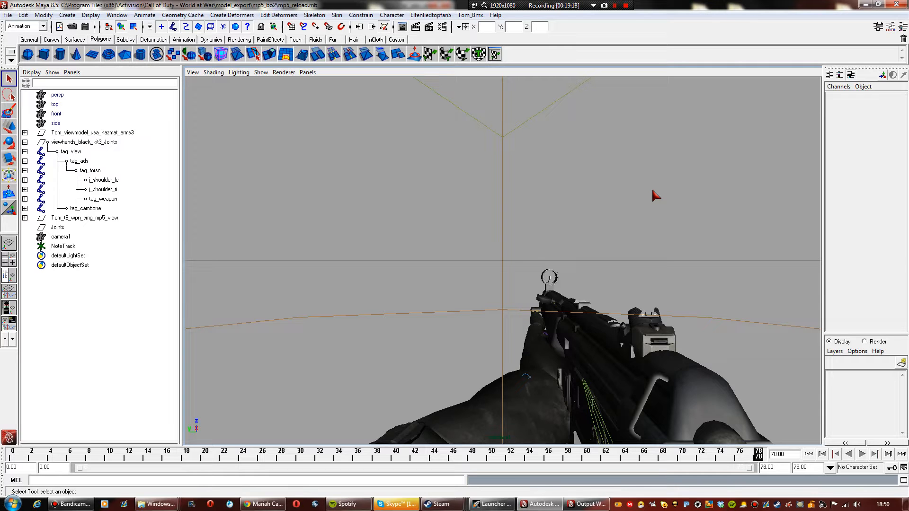
Minimize the mp5_bo2 folder window, switch to the World at War Launcher and start Asset Manager
left_click(615, 6)
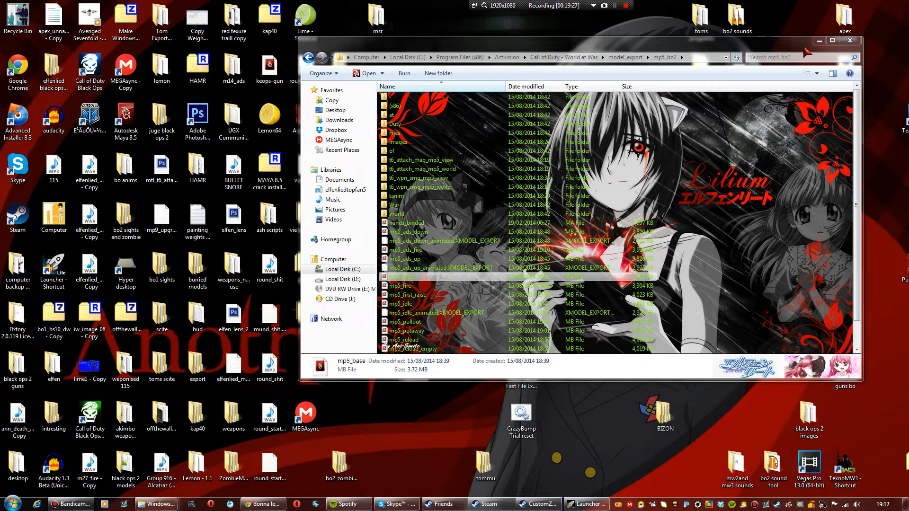
left_click(820, 41)
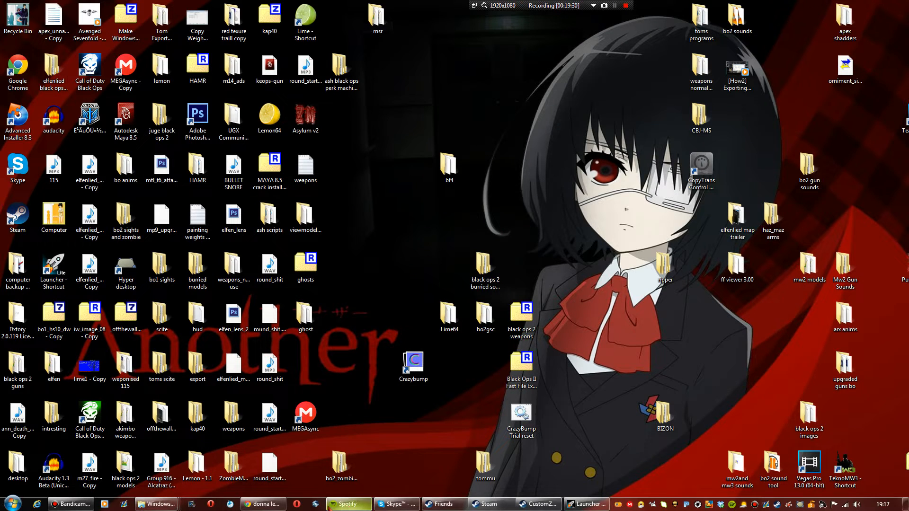
left_click(586, 504)
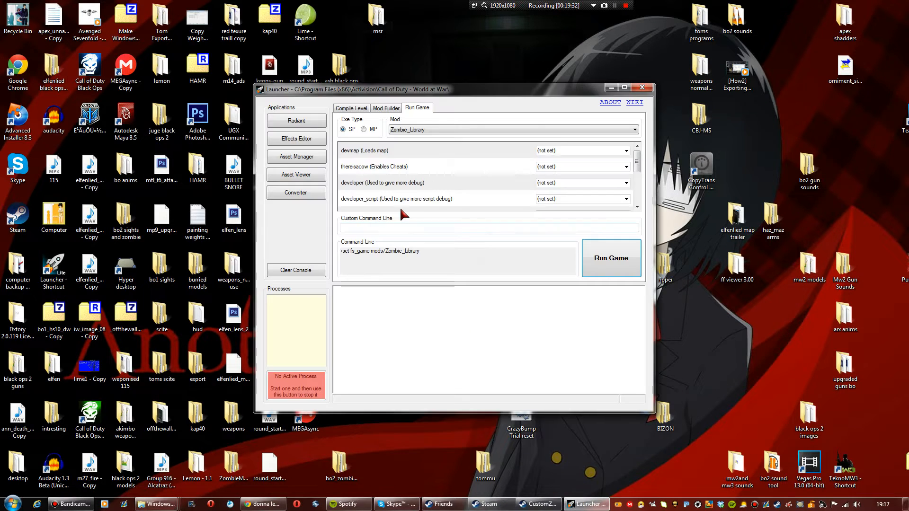
left_click(387, 109)
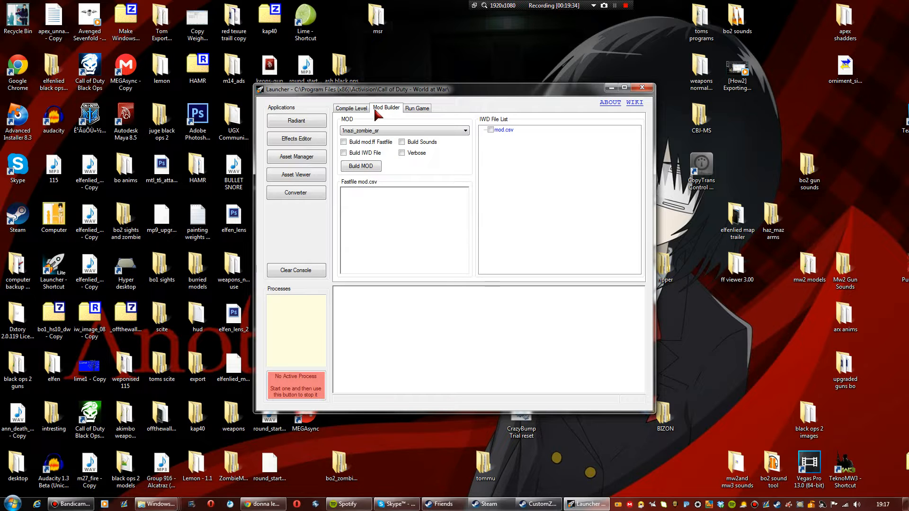
left_click(412, 109)
left_click(298, 156)
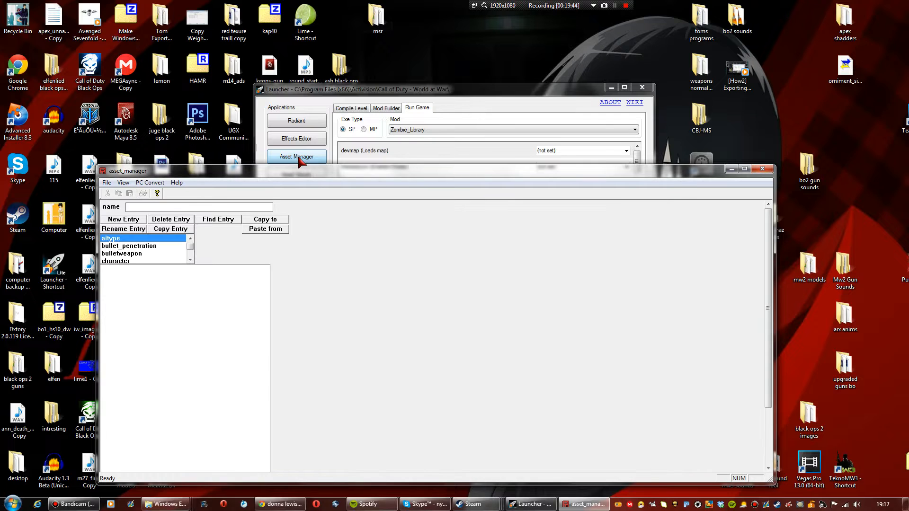
Save the empty asset file as bo2_mp5 in the source_data folder of Call of Duty - World at War
left_click(106, 182)
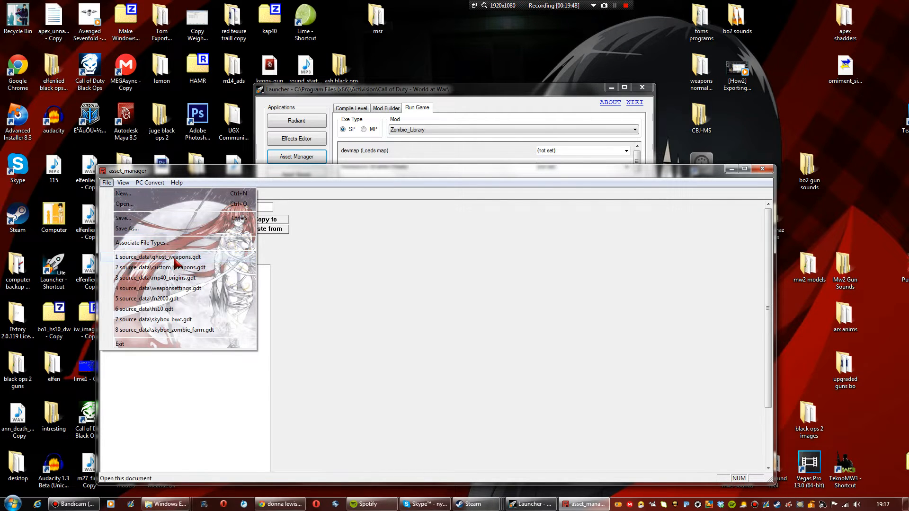
left_click(163, 229)
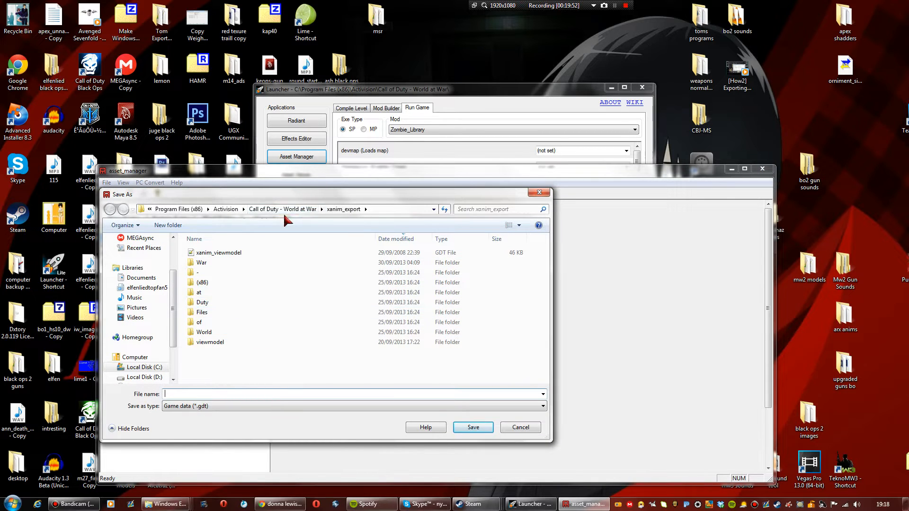
left_click(284, 209)
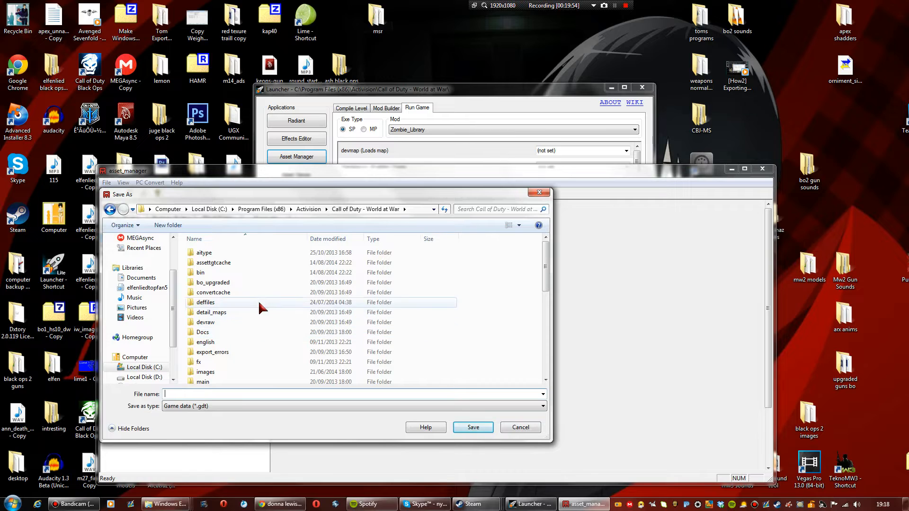
left_click(270, 284)
scroll(273, 285, "down", 5)
scroll(274, 284, "down", 3)
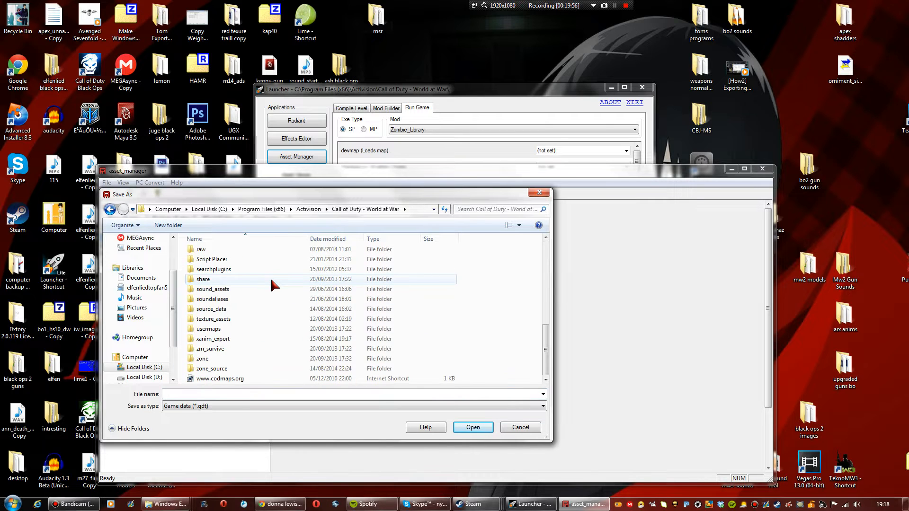
double_click(240, 308)
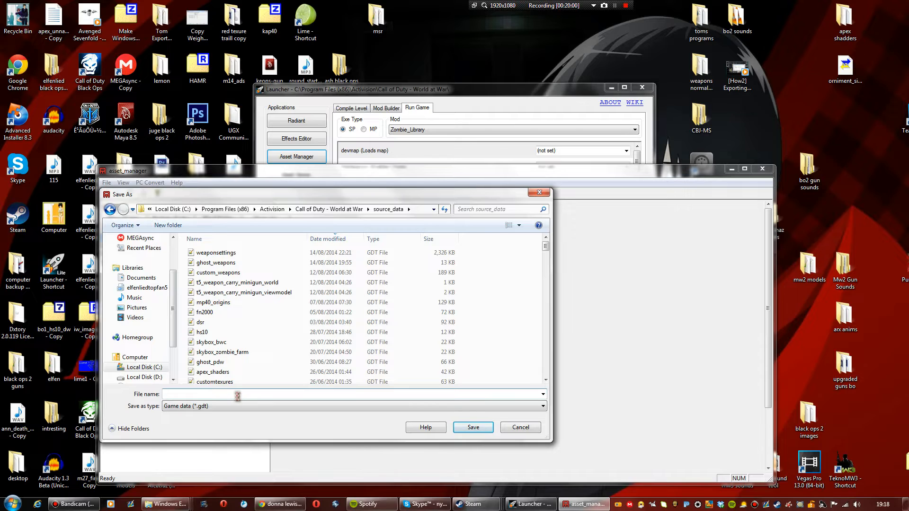
type("bo2_")
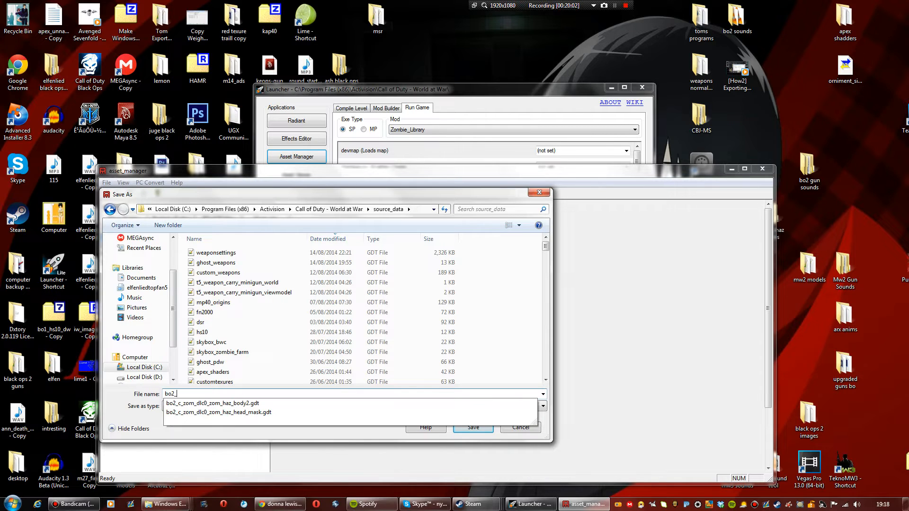
type("n")
key("BackSpace")
type("mp5")
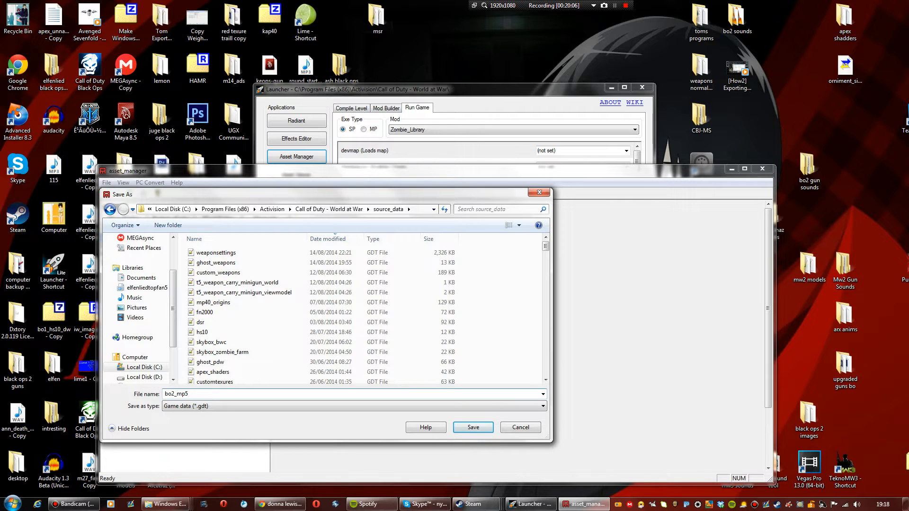
key("Return")
Create a material entry named mtl_mp5_bo2_non_upgraded and set its surfaceType to metal
left_click(190, 259)
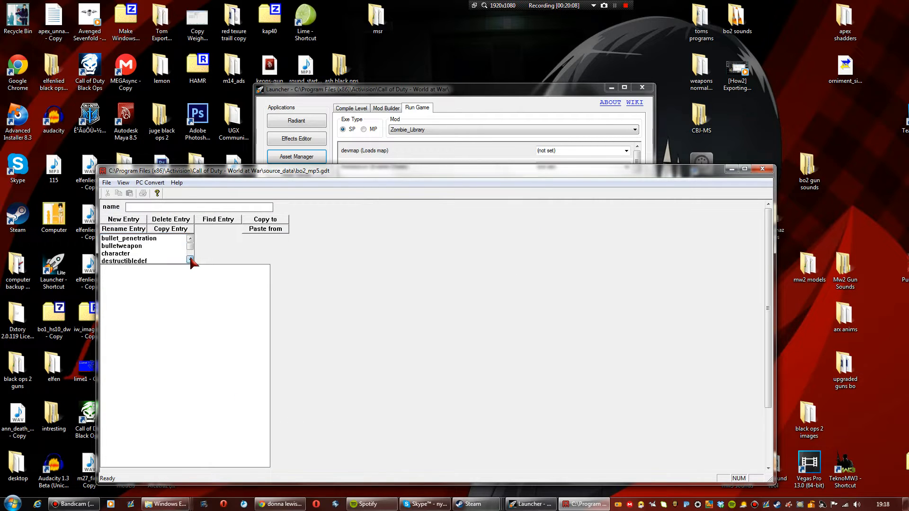
left_click(190, 238)
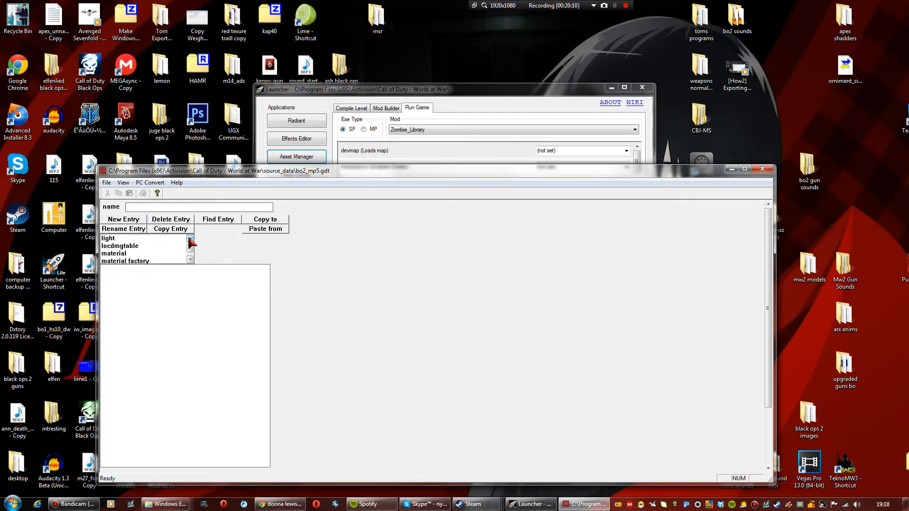
left_click(124, 254)
left_click(124, 219)
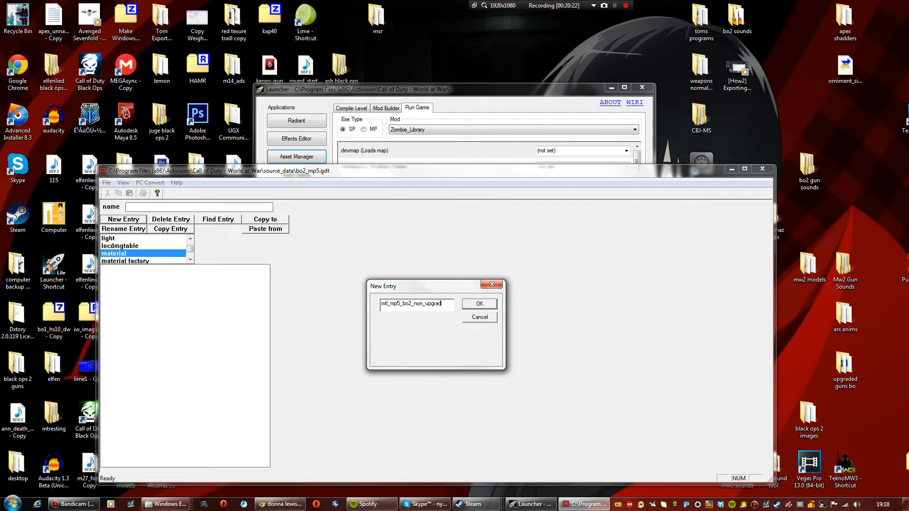
type("ed")
key("Return")
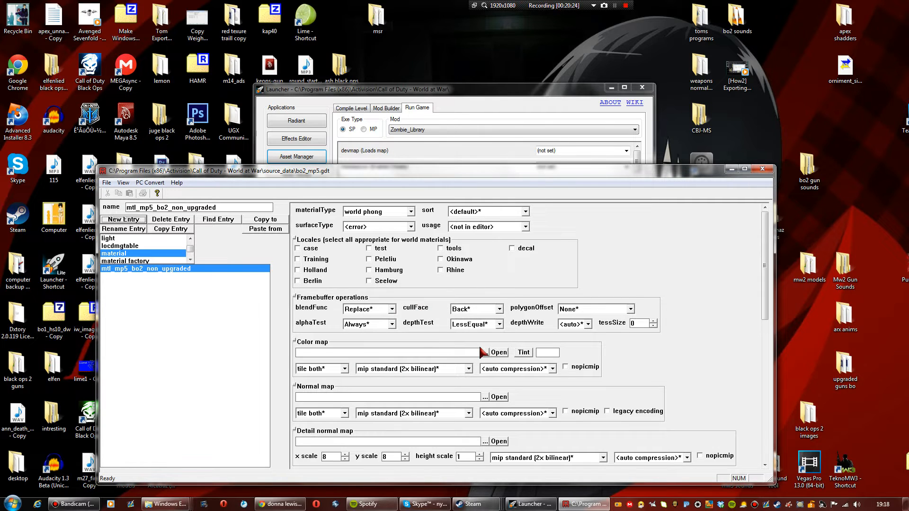
left_click(375, 227)
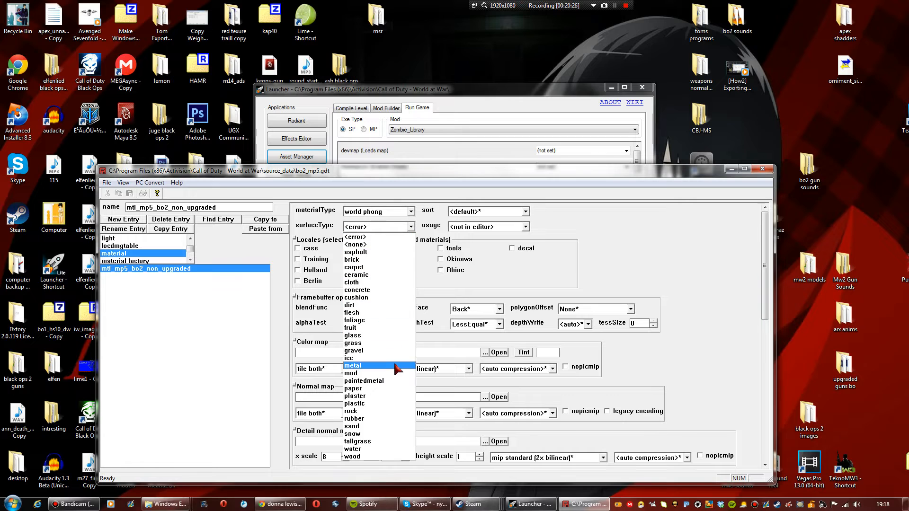
left_click(396, 367)
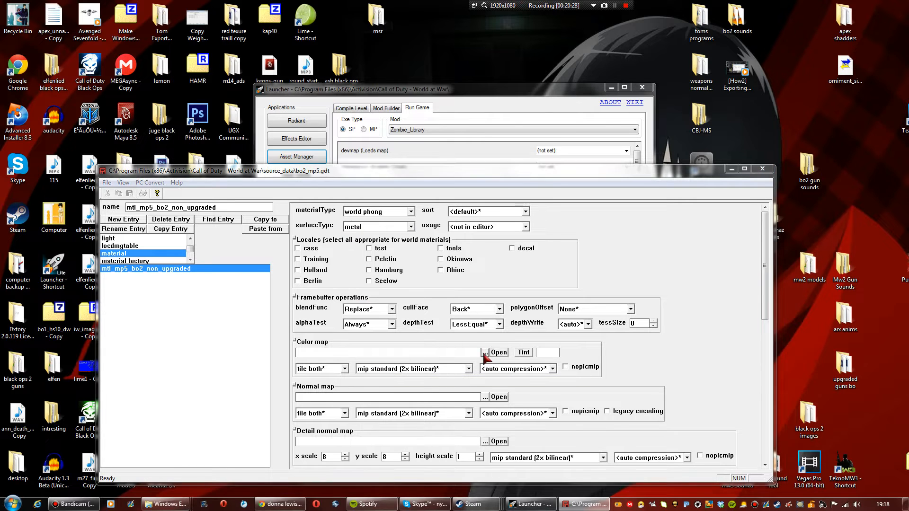
Set the material's Color map to mp5_vm.XMODEL_EXPORT from model_export\mp5_bo2\t6_wpn_smg_mp5_view
left_click(485, 354)
left_click(338, 209)
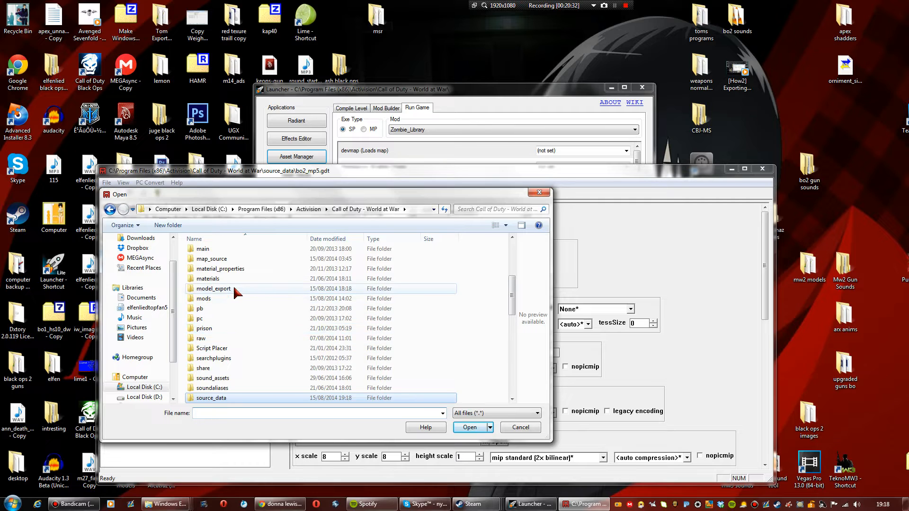
double_click(213, 288)
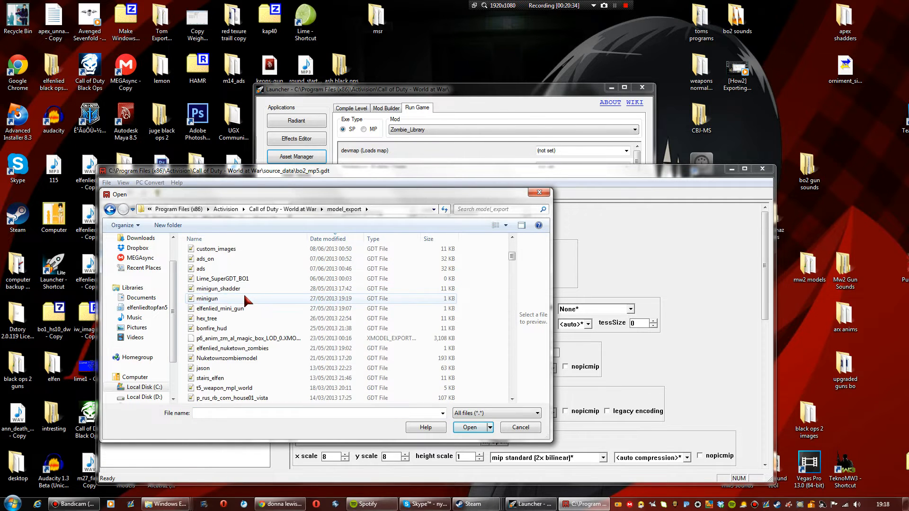
scroll(246, 300, "down", 5)
double_click(243, 355)
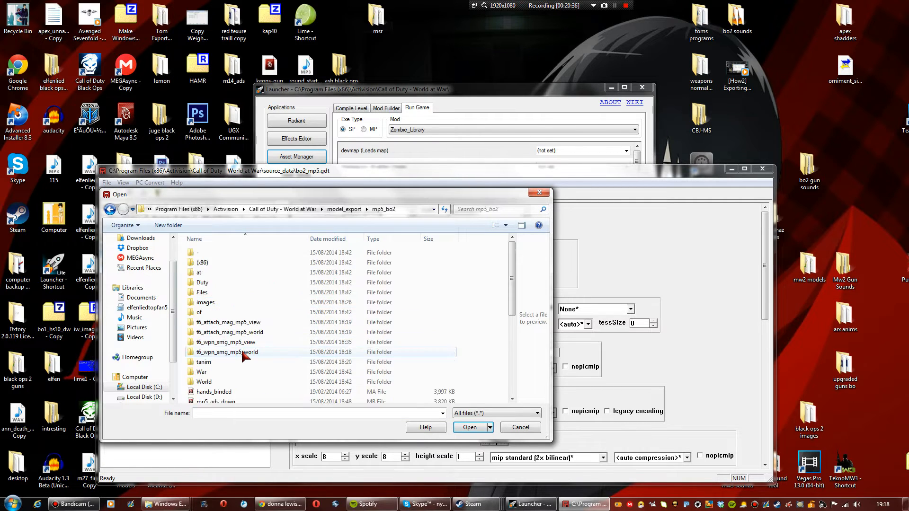
scroll(251, 328, "down", 2)
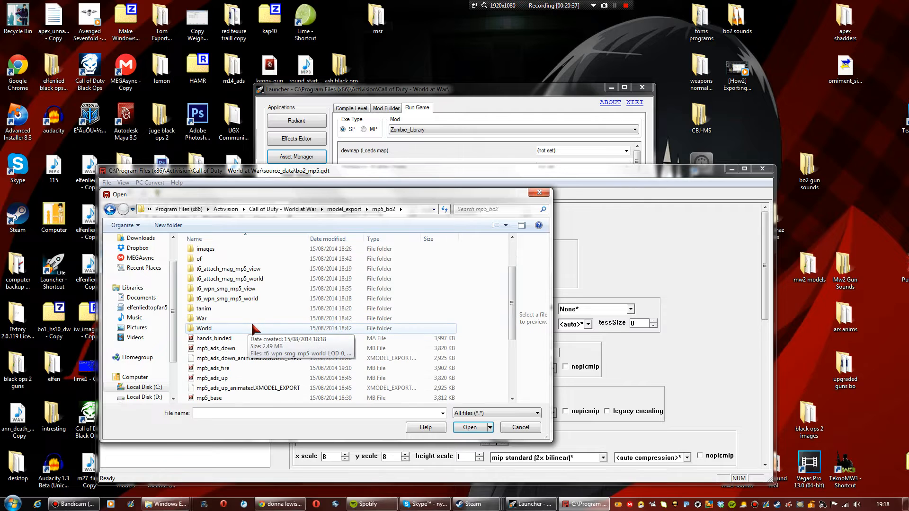
double_click(251, 289)
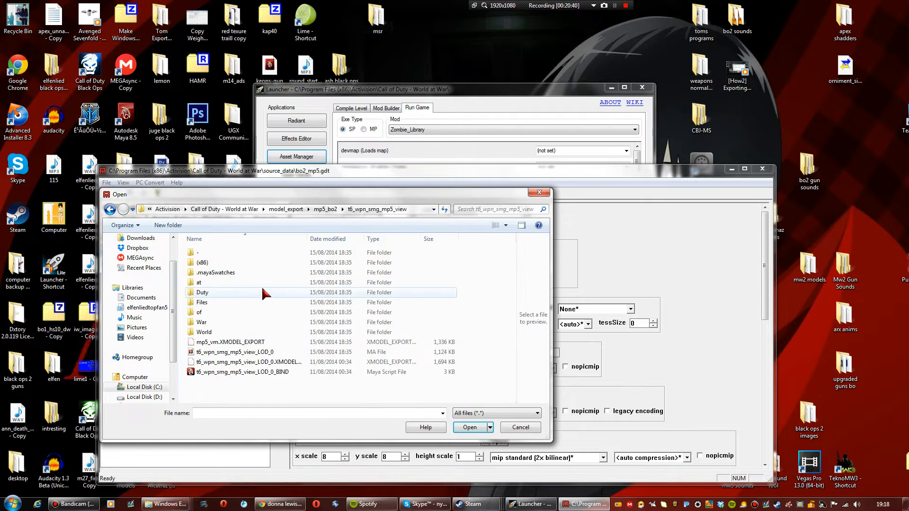
left_click(265, 342)
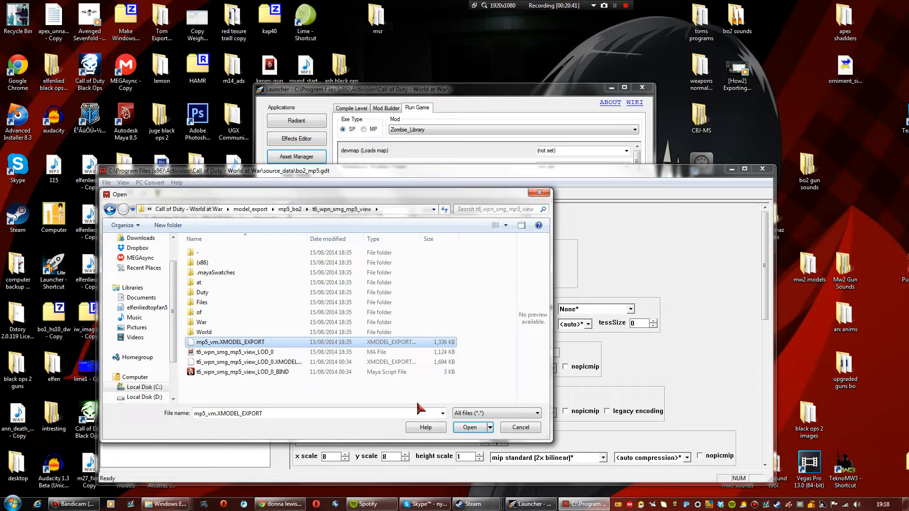
left_click(470, 427)
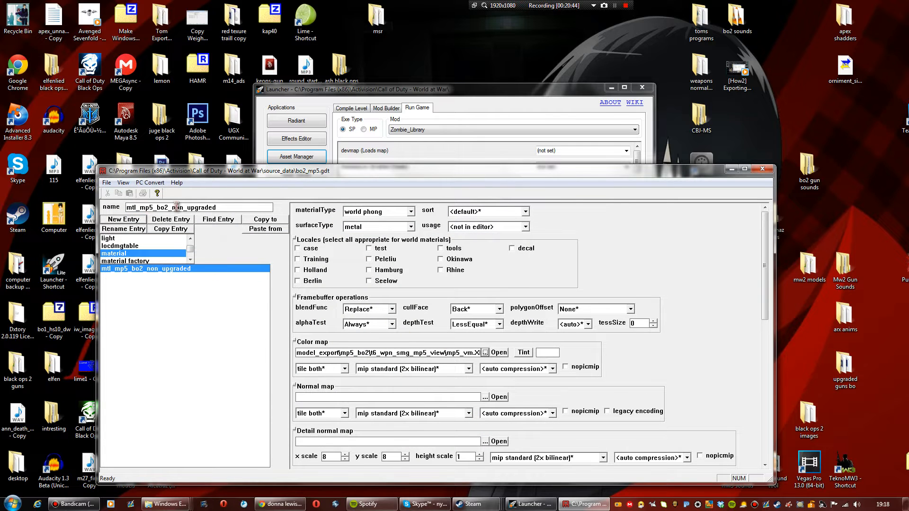
Set the material's Color map to the _-gmtl_t6_wpn_smg_mp5_col DDS image from model_export\mp5_bo2\images
left_click(149, 183)
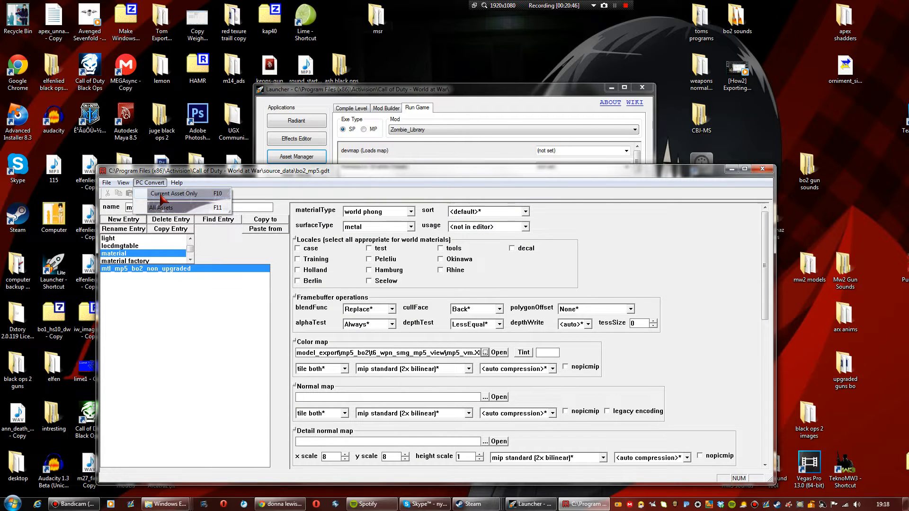
left_click(160, 194)
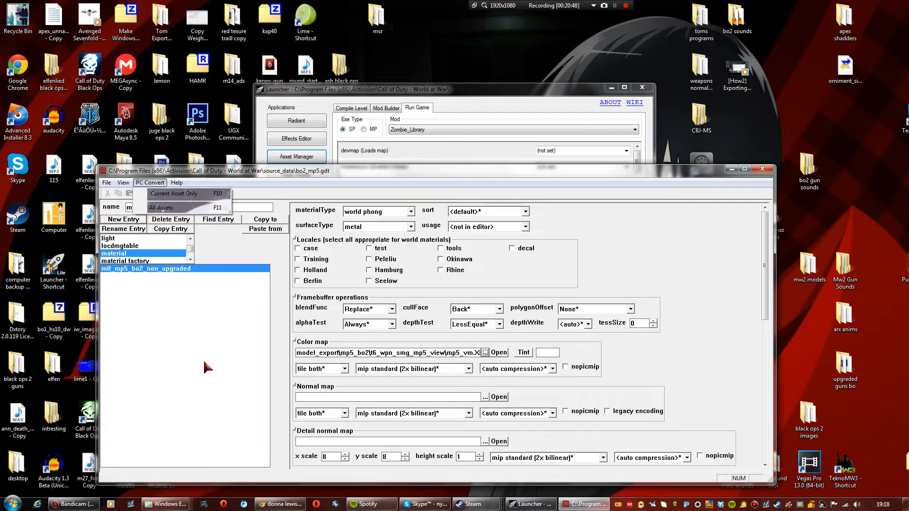
left_click(485, 353)
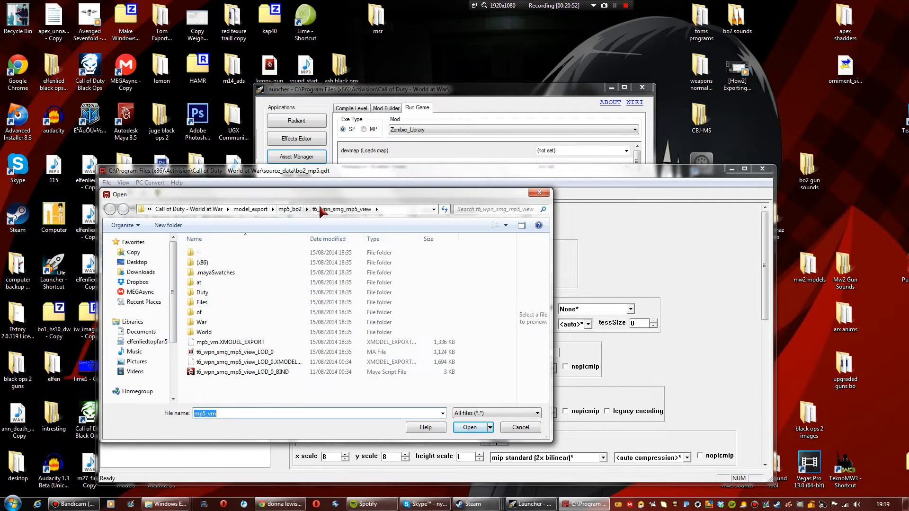
left_click(290, 209)
double_click(226, 303)
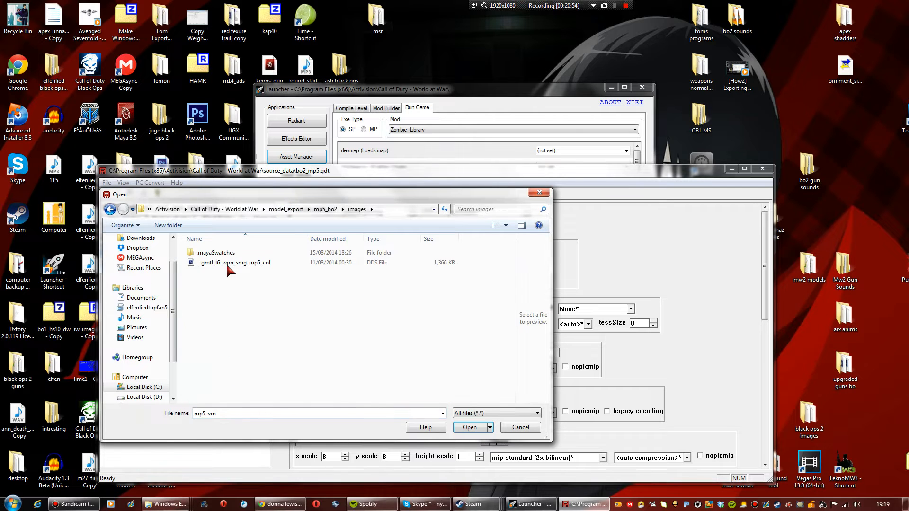
left_click(228, 266)
left_click(468, 427)
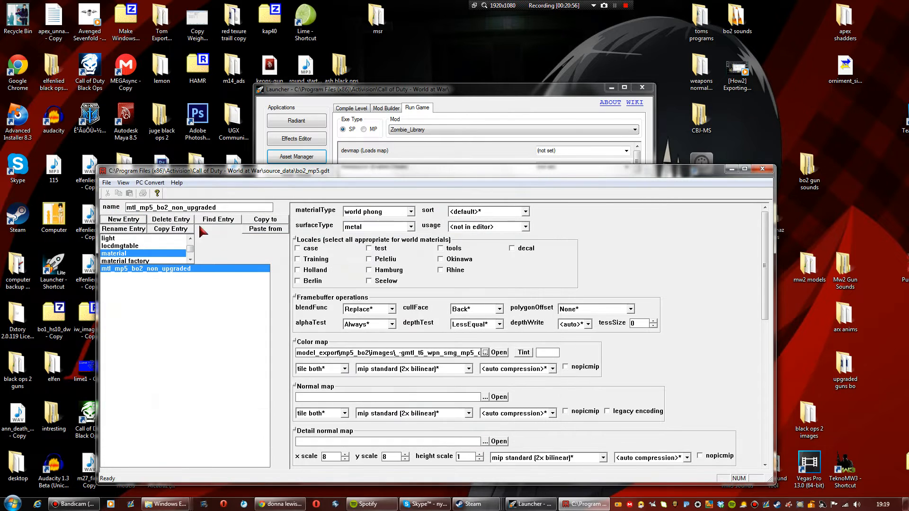
Run the PC conversion for the current asset only on the mtl_mp5_bo2_non_upgraded material, then repeat it
left_click(153, 183)
left_click(182, 194)
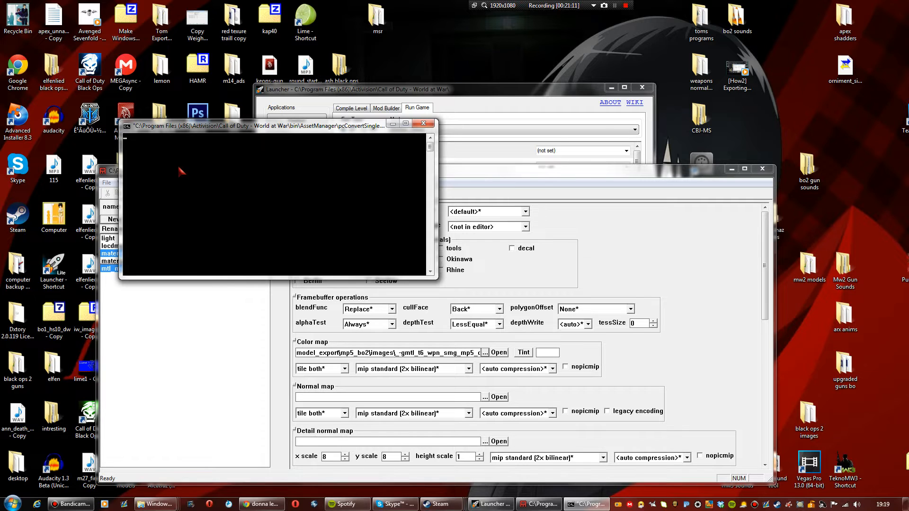
left_click_drag(195, 183, 173, 141)
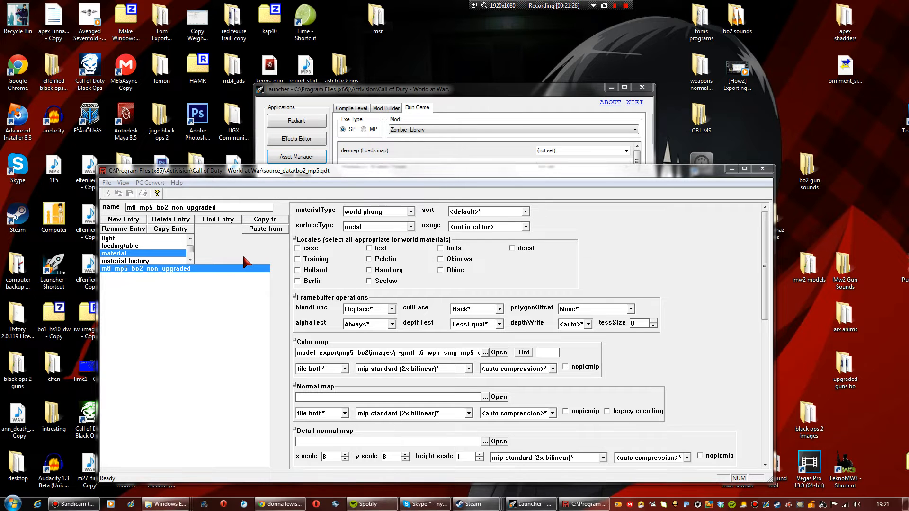
left_click(154, 183)
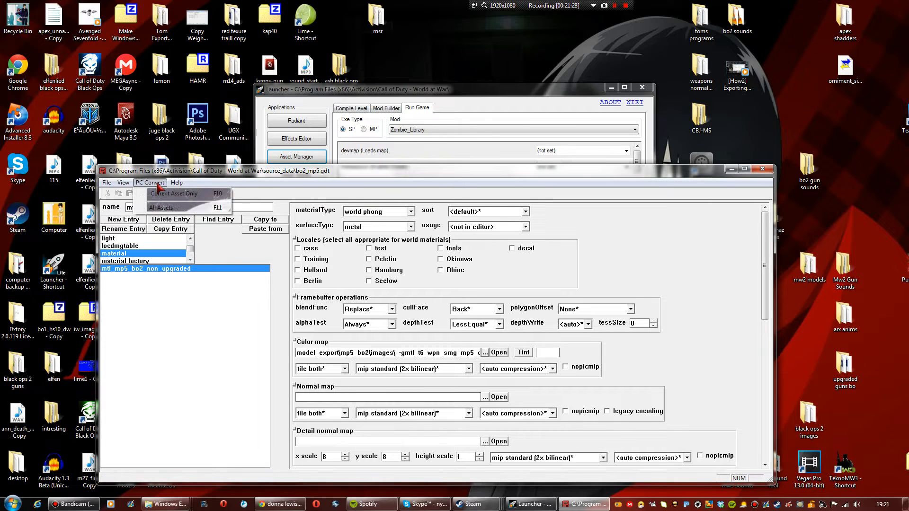
left_click(170, 194)
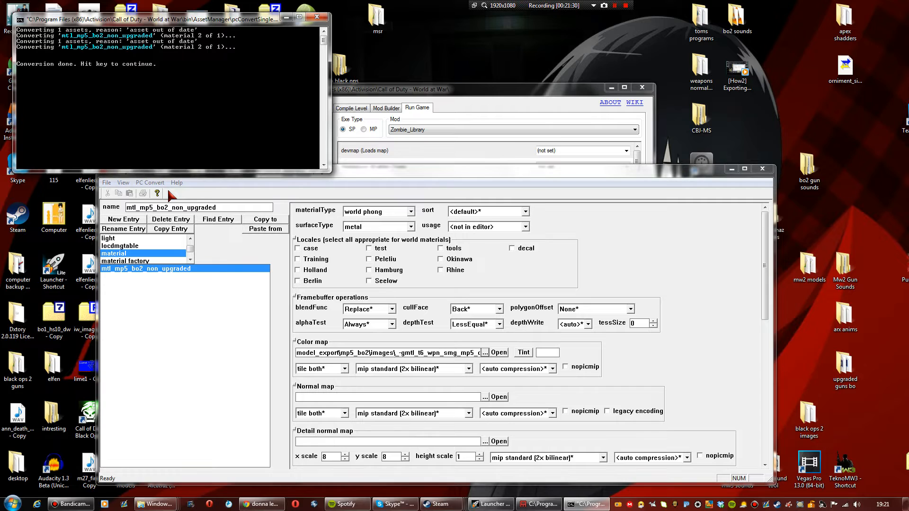
Create a new xmodel entry named mp5_vm
left_click(190, 260)
left_click(190, 259)
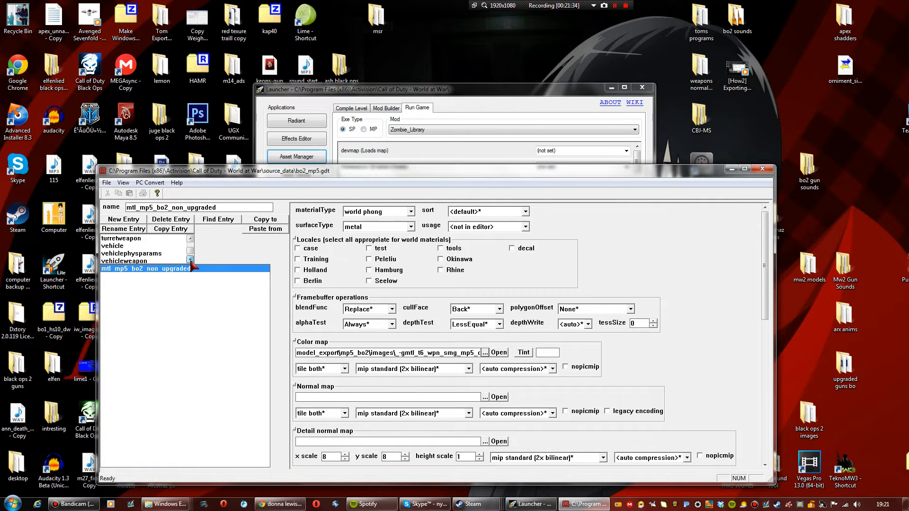
left_click(190, 259)
left_click(114, 262)
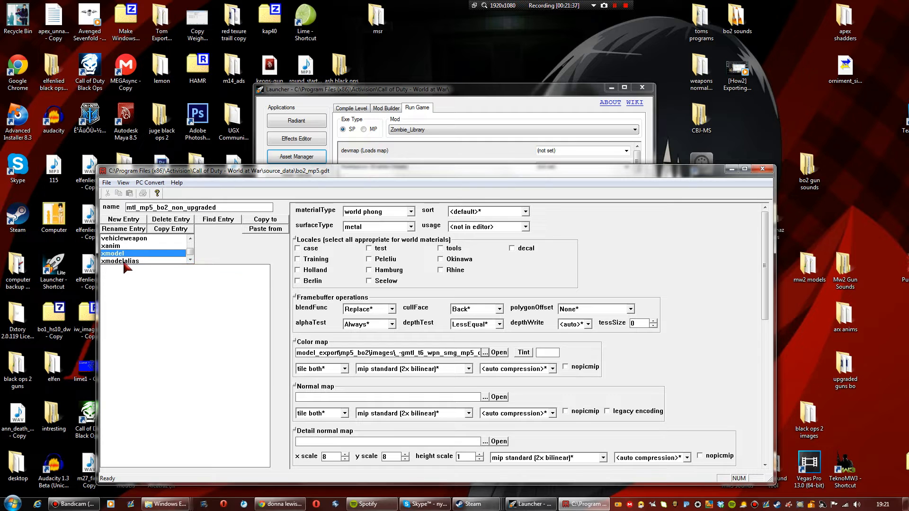
left_click(124, 220)
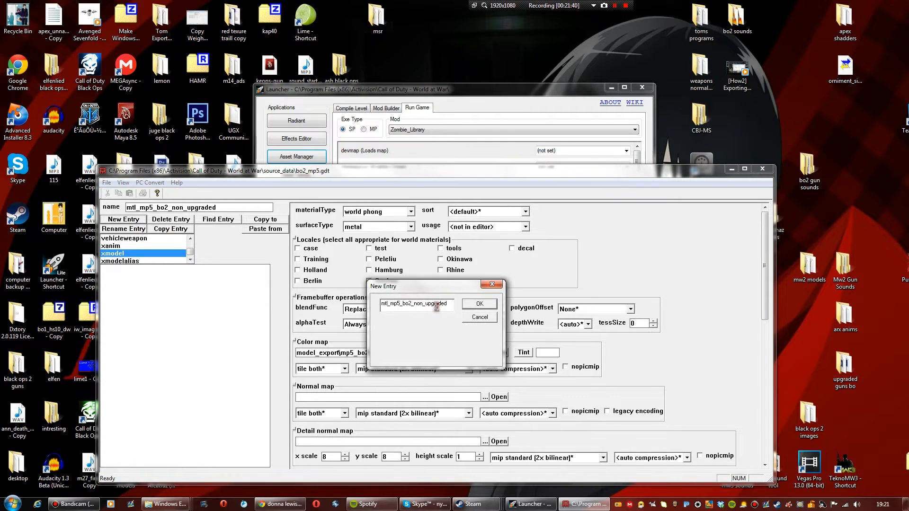
key("BackSpace")
key("Return")
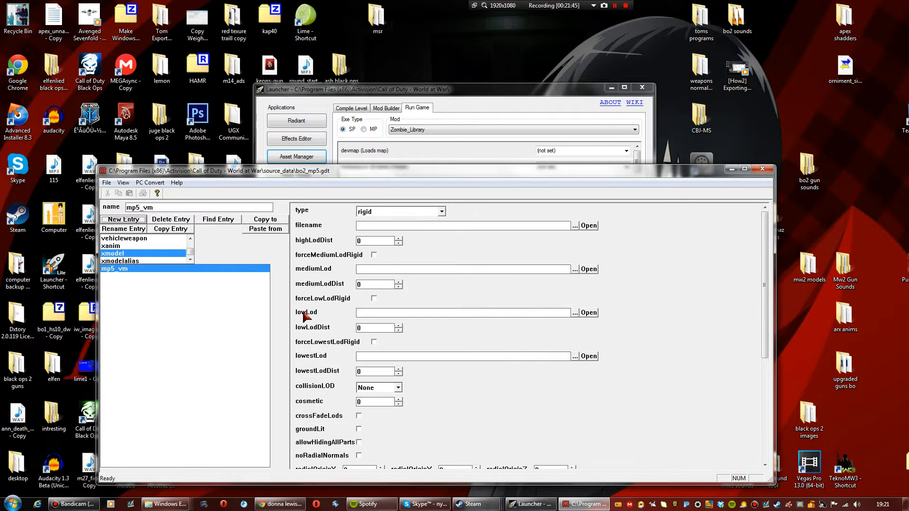
Set the mp5_vm xmodel's type to animated and open the file selection for its filename
left_click(386, 213)
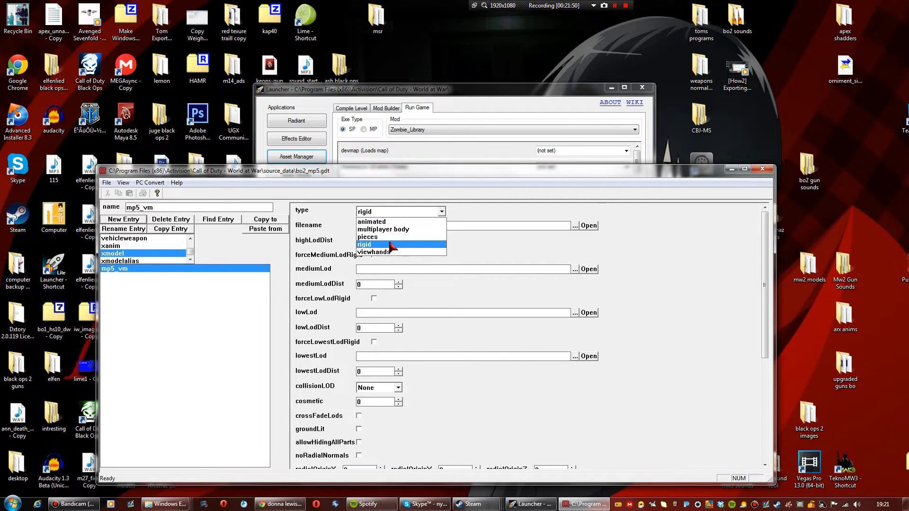
left_click(389, 222)
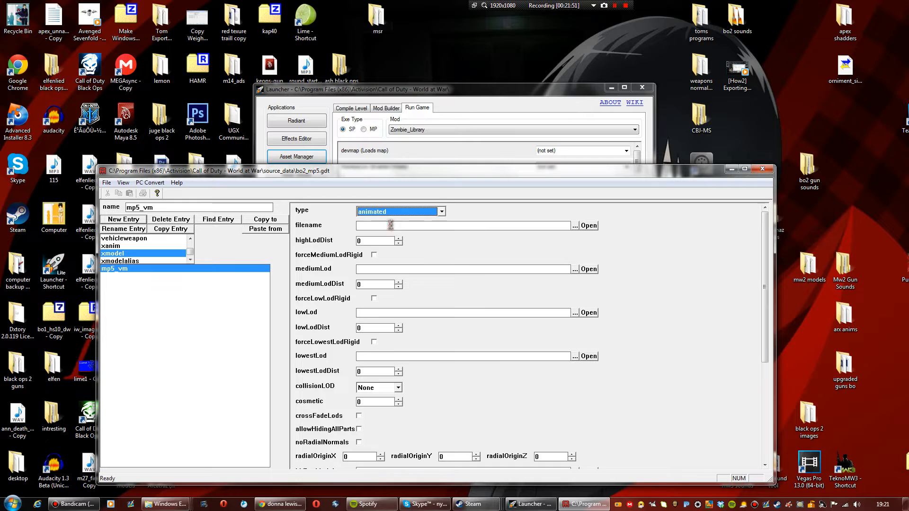
left_click(575, 226)
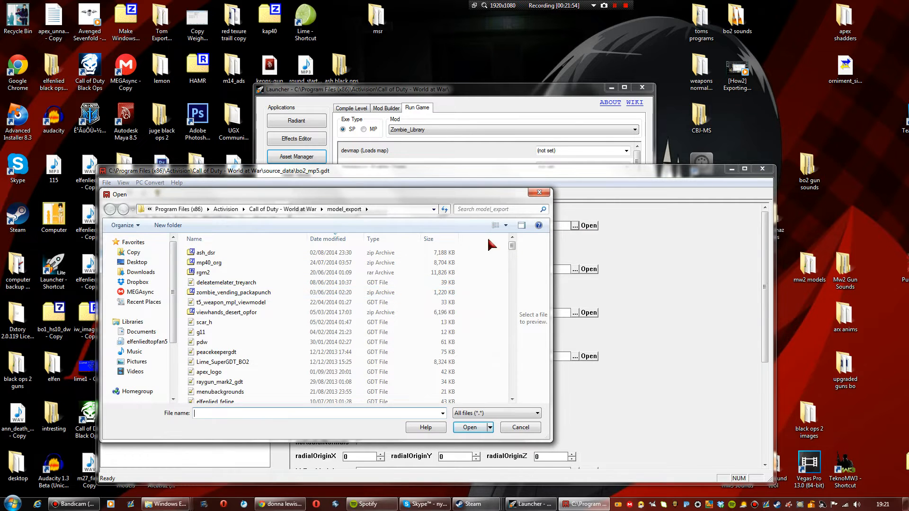
Set the mp5_vm xmodel's filename to mp5_vm.XMODEL_EXPORT from the mp5_bo2\t6_wpn_smg_mp5_view folder
scroll(512, 250, "down", 1)
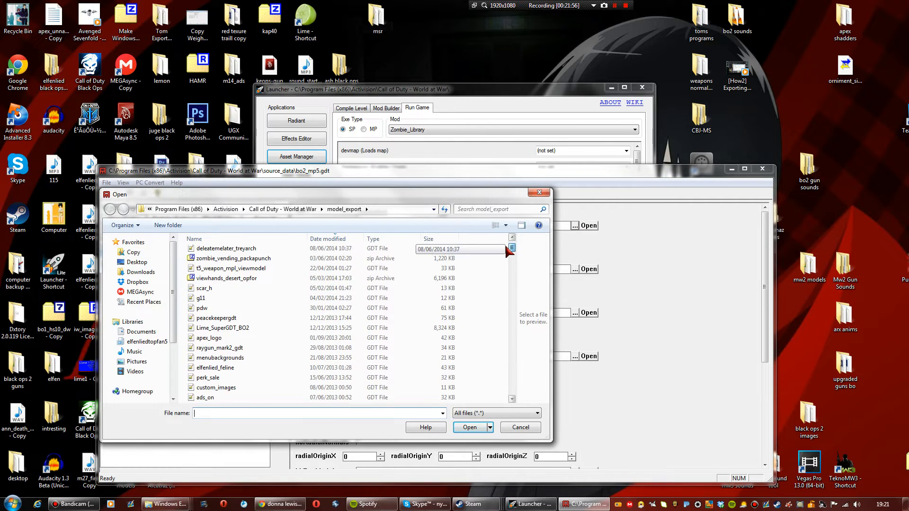
left_click_drag(506, 247, 501, 268)
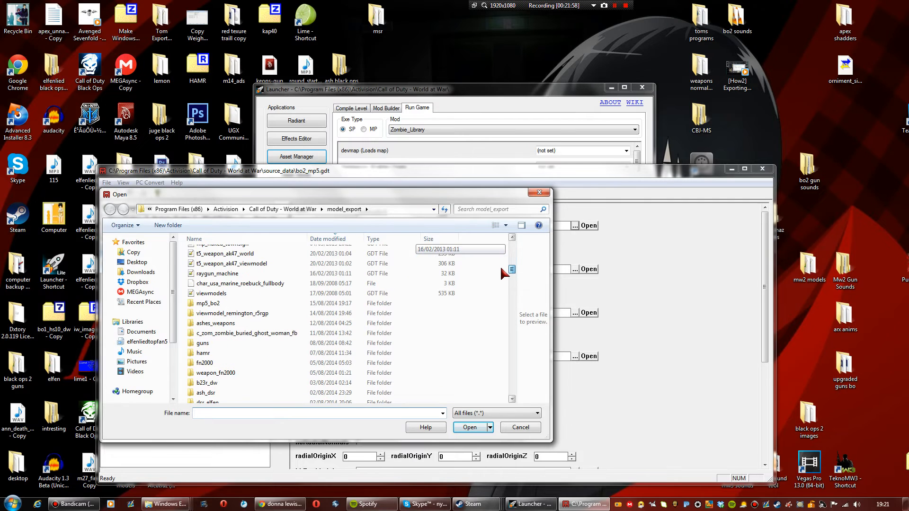
left_click(237, 306)
double_click(237, 306)
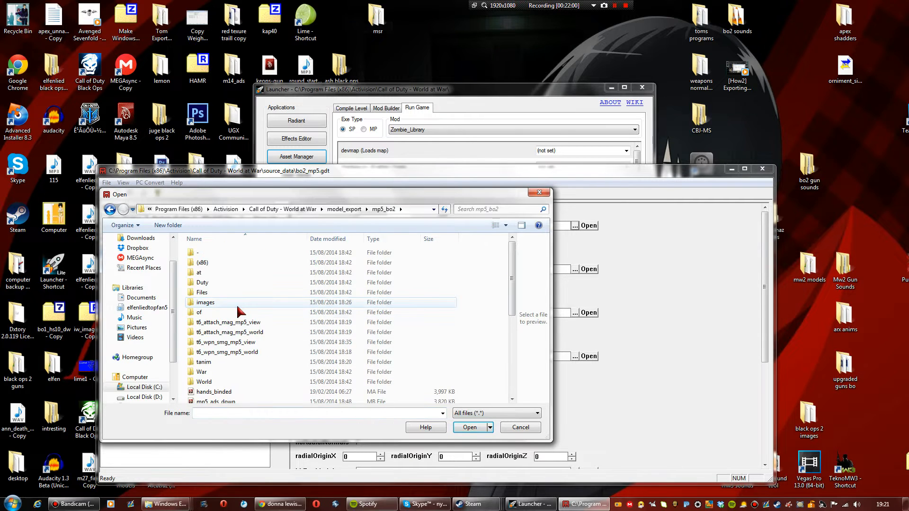
scroll(258, 331, "down", 1)
double_click(255, 290)
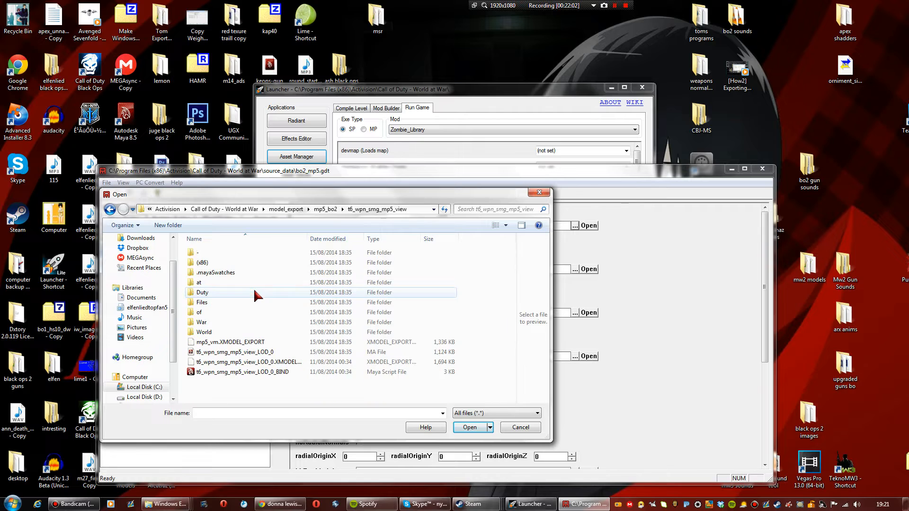
left_click(267, 342)
left_click(469, 427)
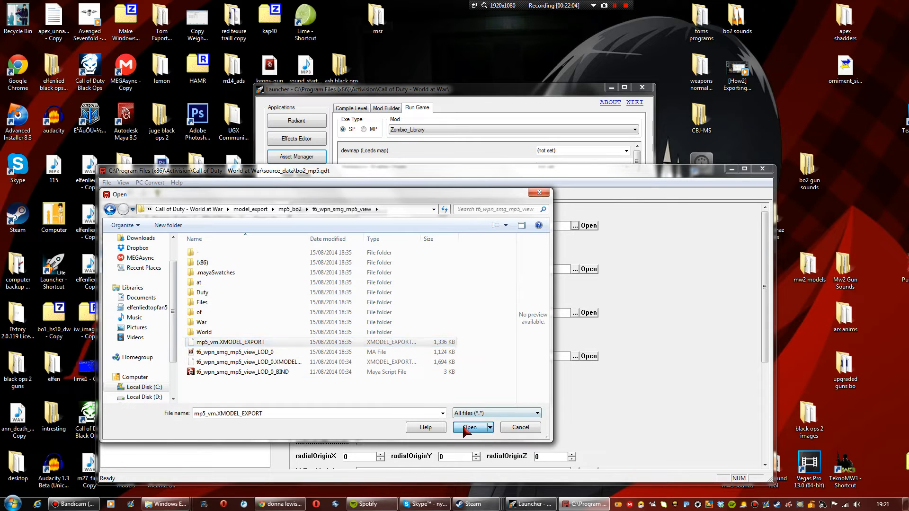
Run the PC conversion on the current mp5_vm asset only and dismiss the conversion console
left_click(150, 183)
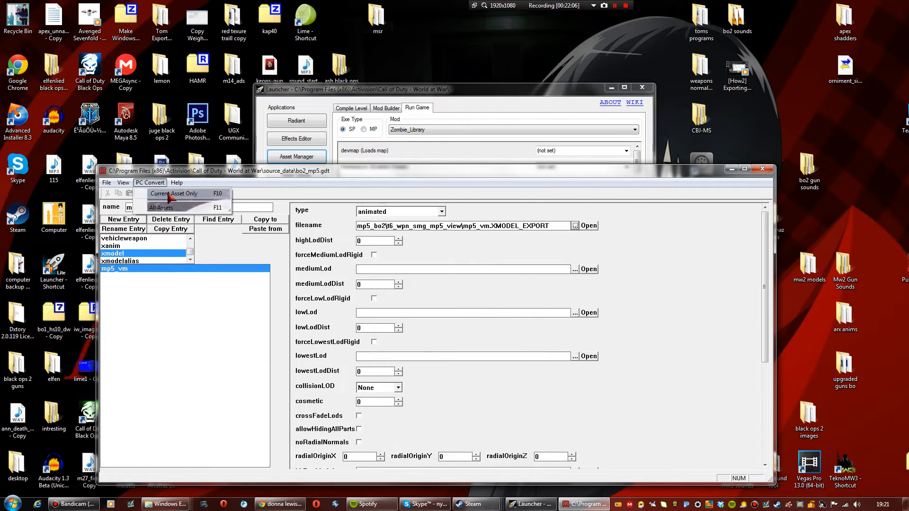
left_click(170, 195)
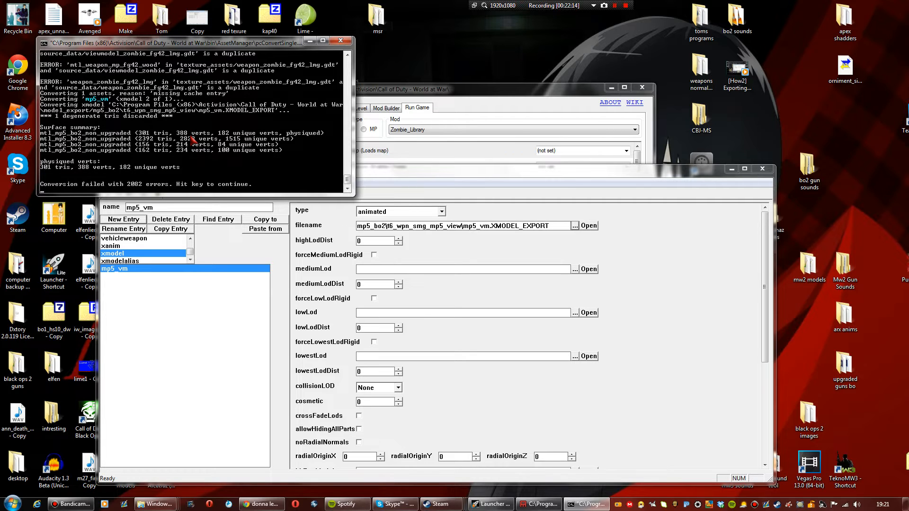
key("Return")
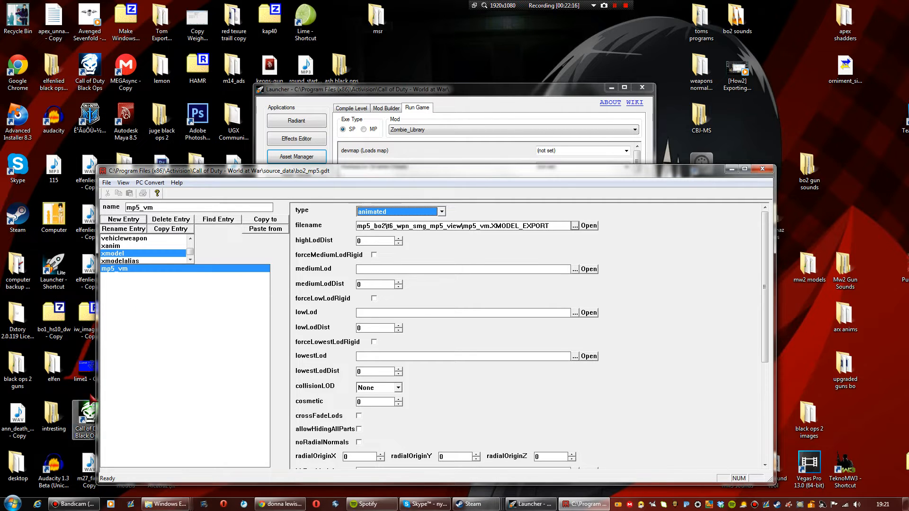
left_click(136, 349)
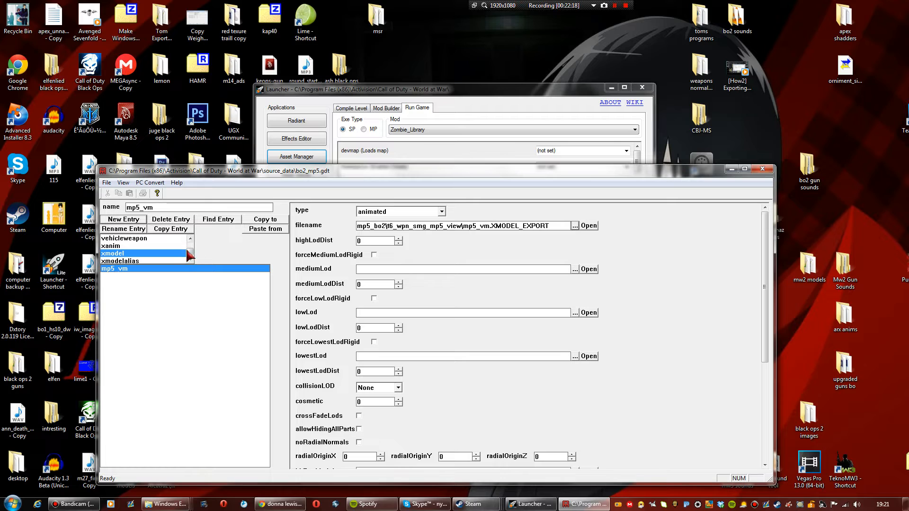
Create a new xanim entry named elfenlied_mp5_idle
left_click(114, 247)
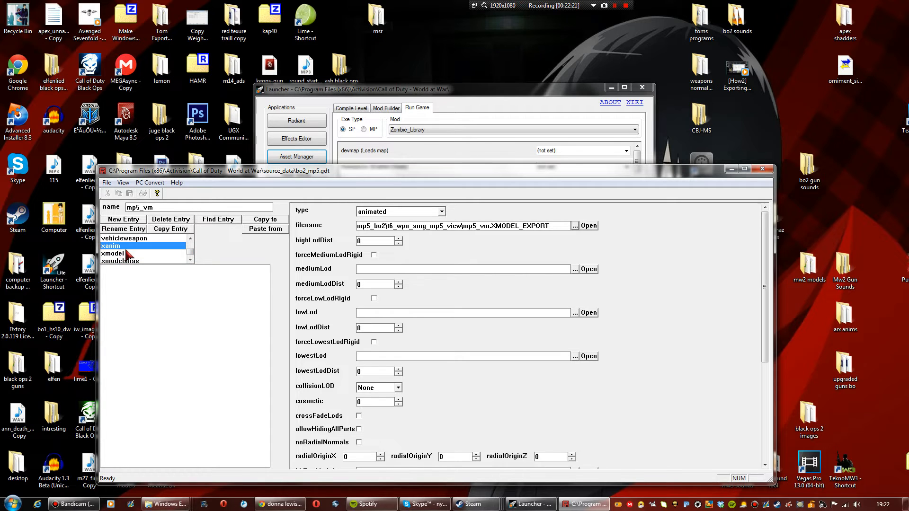
left_click(124, 221)
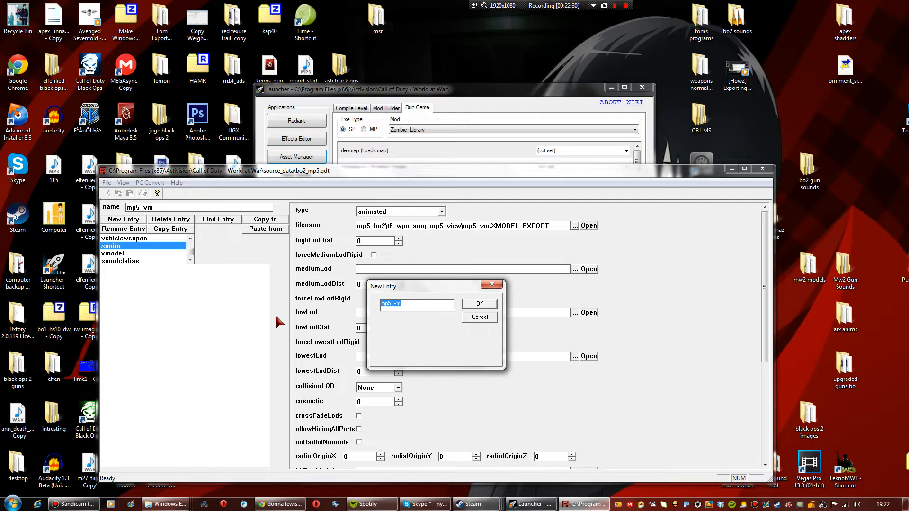
type("elfenlied_")
key("Return")
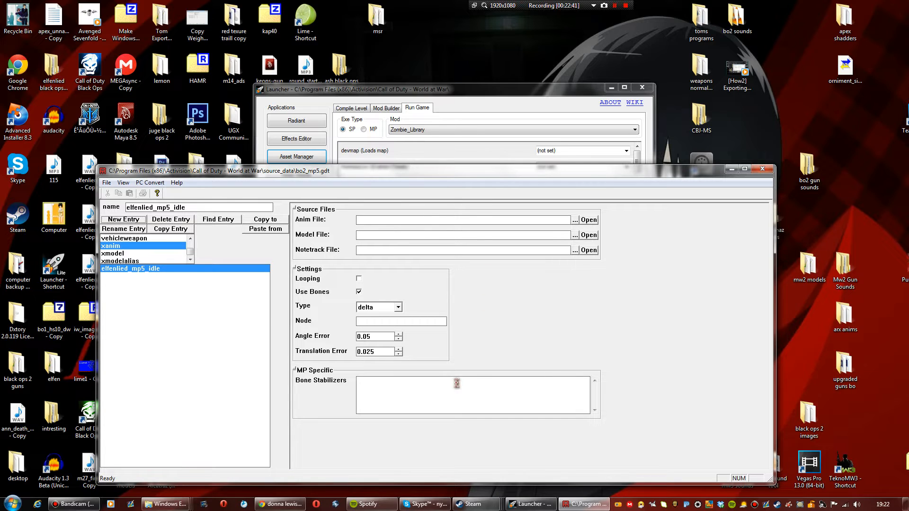
Configure the idle animation with Use Bones off, type relative and Looping on
left_click(359, 292)
left_click(379, 308)
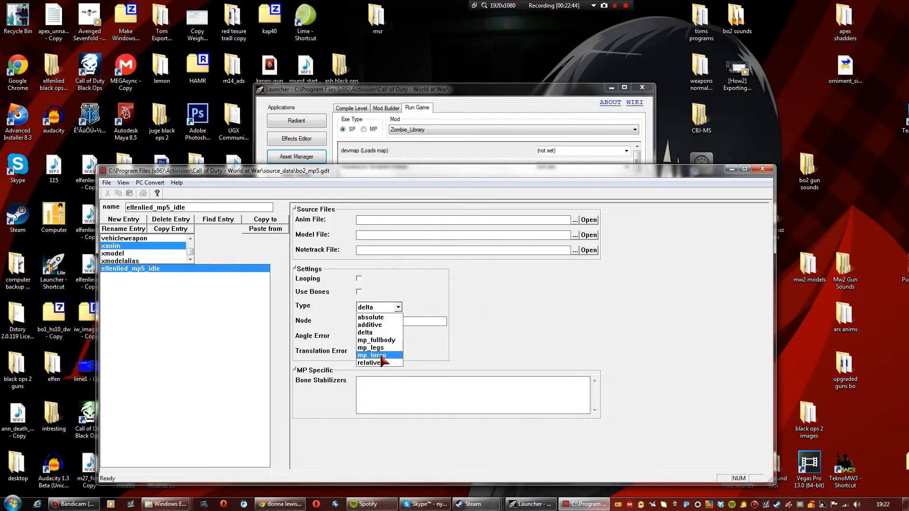
left_click(378, 363)
left_click(358, 278)
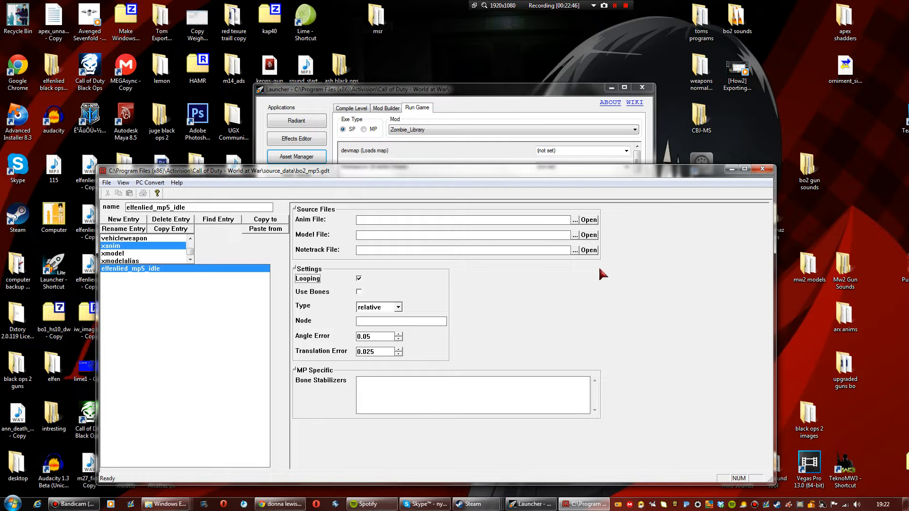
Assign elfenlied_mp5_idle.XANIM_EXPORT as the anim file and mp5_idle_animated.XMODEL_EXPORT from the mp5_bo2 folder as the model file
left_click(575, 220)
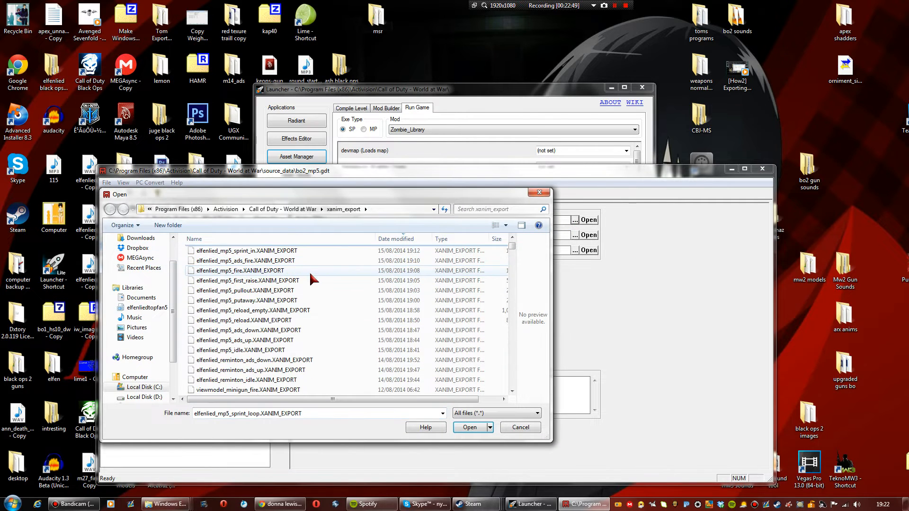
left_click(283, 350)
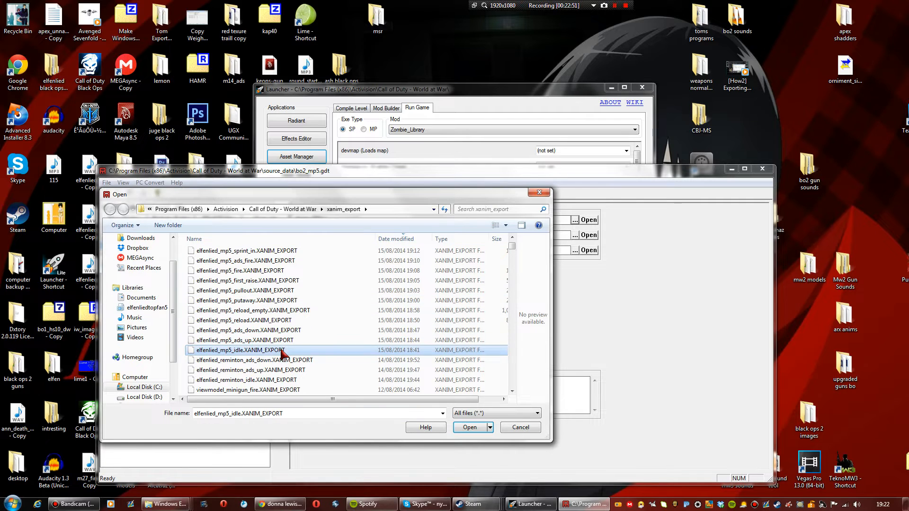
left_click(470, 427)
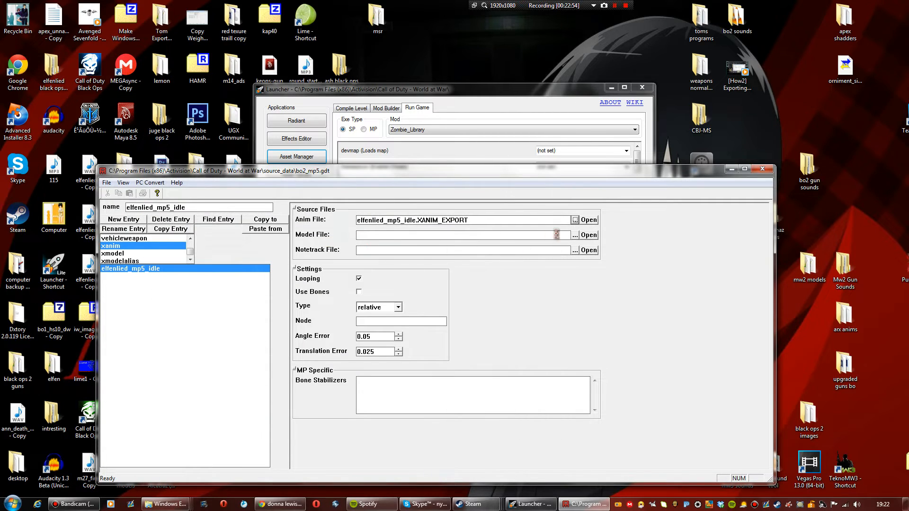
left_click(575, 235)
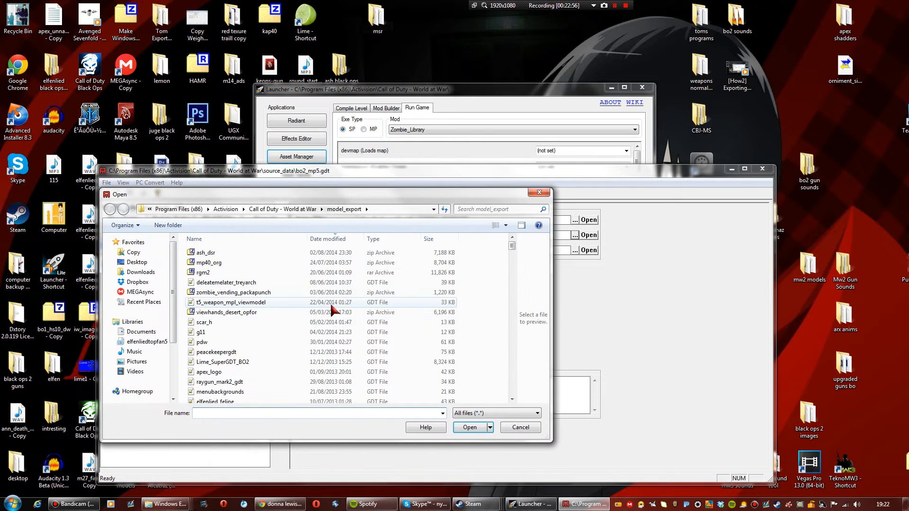
left_click(318, 275)
scroll(318, 277, "down", 10)
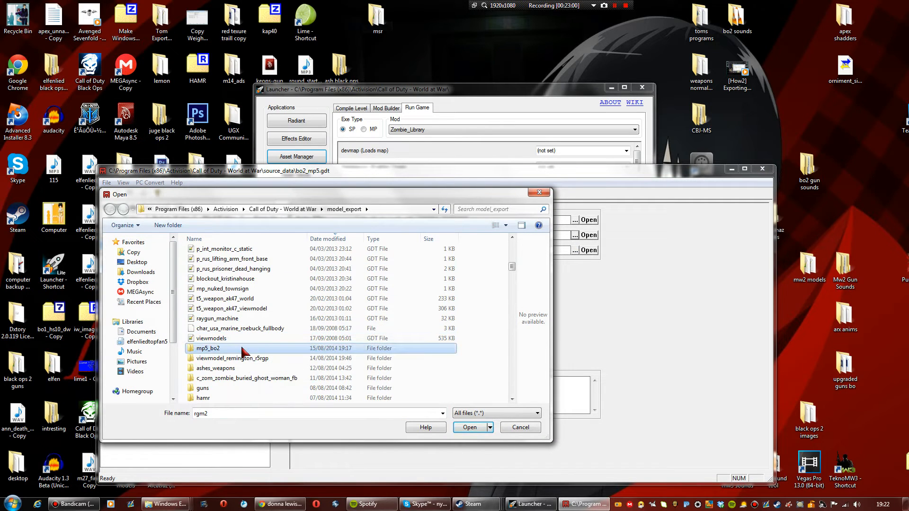
double_click(247, 349)
scroll(270, 326, "down", 3)
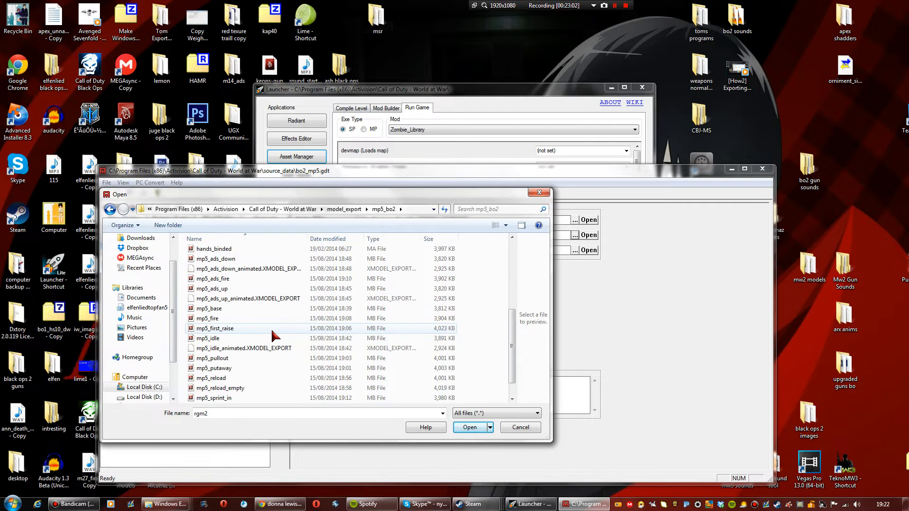
left_click(234, 349)
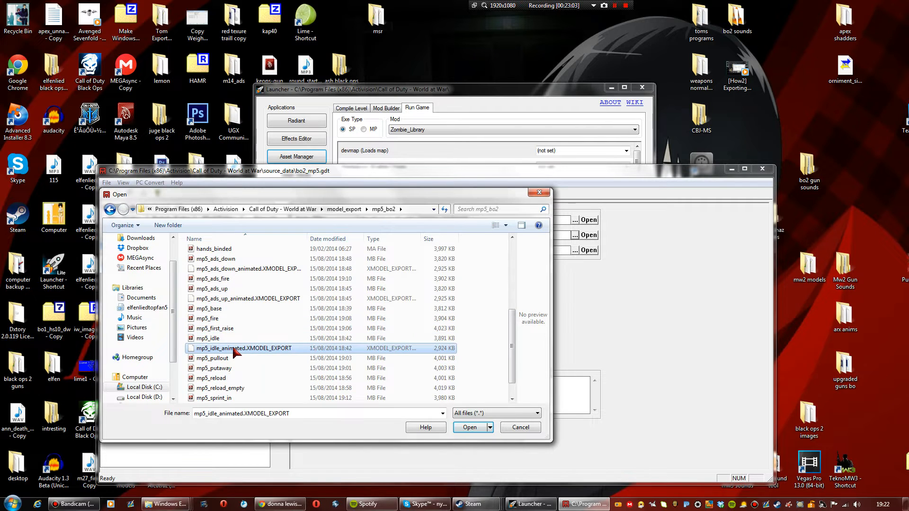
left_click(469, 428)
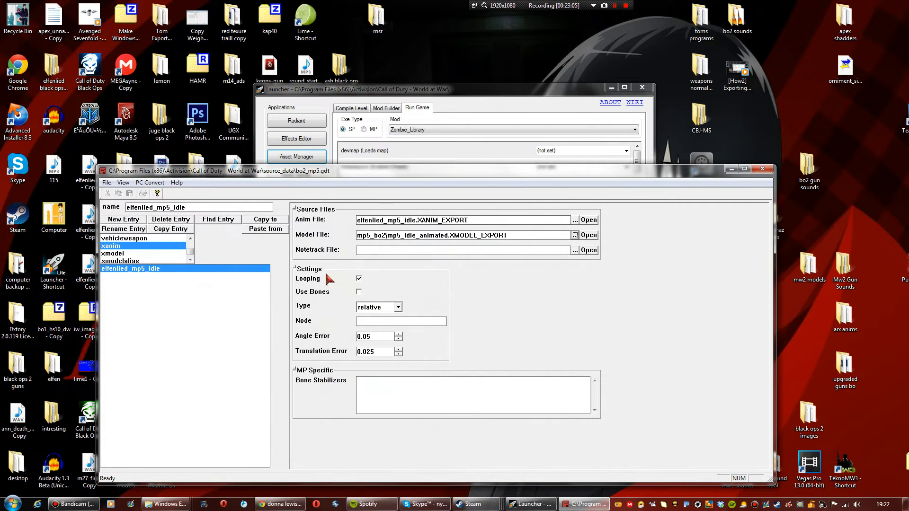
Convert only the elfenlied_mp5_idle animation for PC and dismiss the conversion console
left_click(149, 182)
left_click(198, 193)
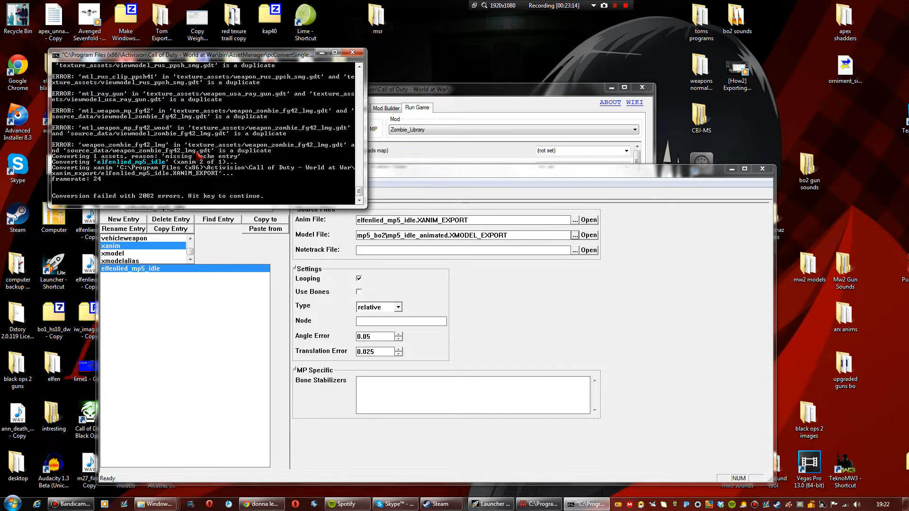
key("Return")
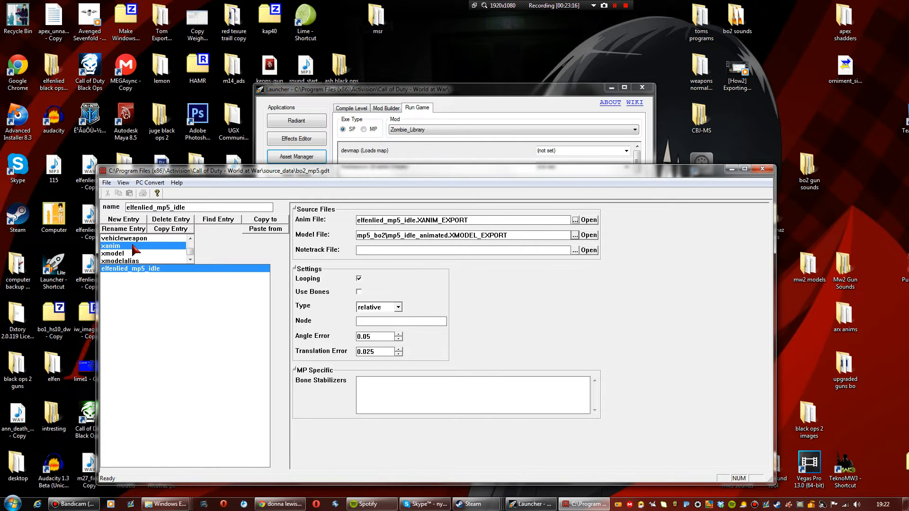
Create an xanim entry named elfenlied_mp5_ads_up with Use Bones off and type relative
left_click(123, 220)
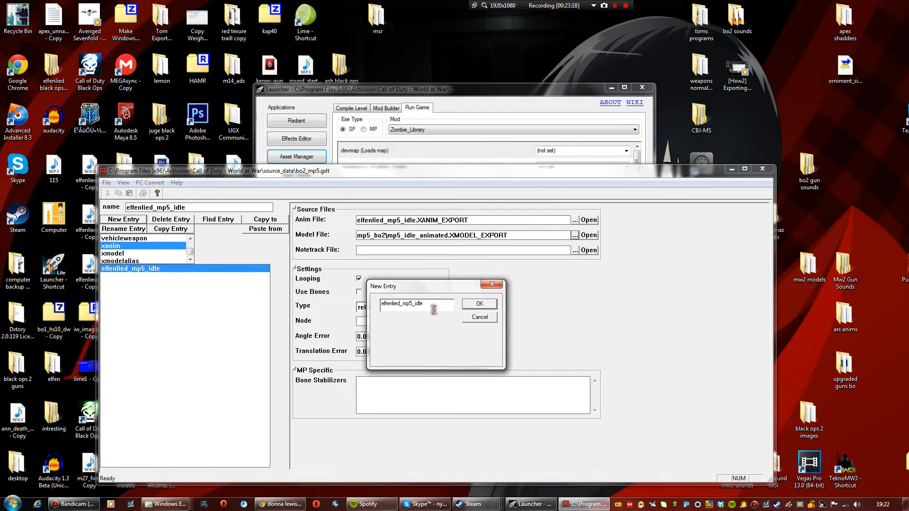
key("BackSpace")
key("BackSpace")
key("BackSpace")
type("ads_up")
key("Return")
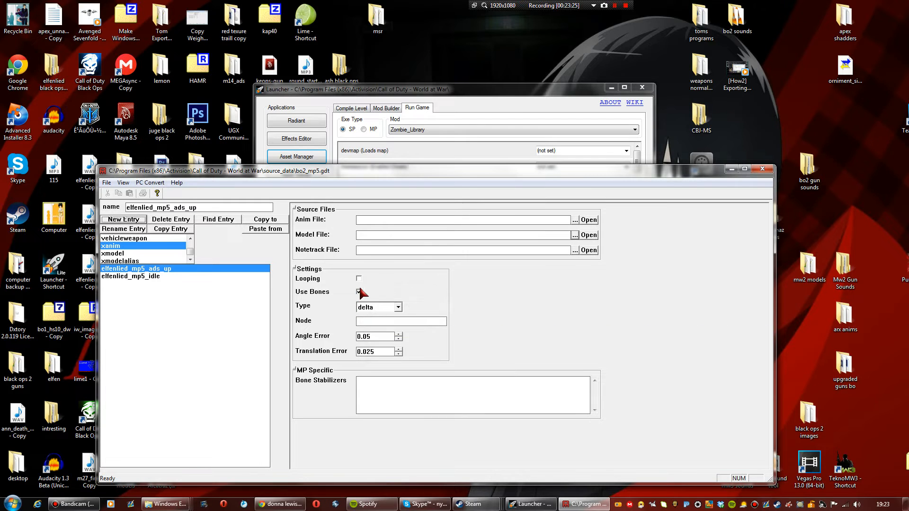
left_click(370, 308)
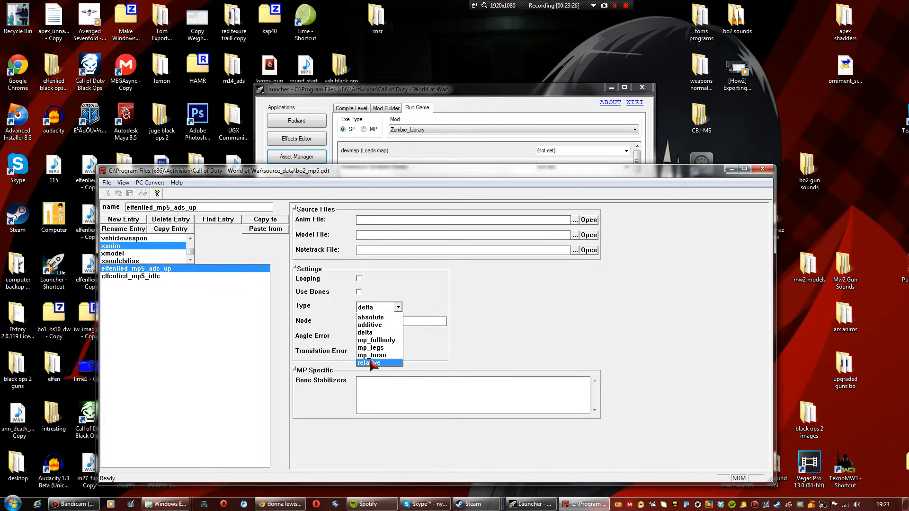
left_click(371, 365)
Assign elfenlied_mp5_ads_up.XANIM_EXPORT as the anim file and mp5_ads_up_animated.XMODEL_EXPORT from the mp5_bo2 folder as the model file
left_click(575, 220)
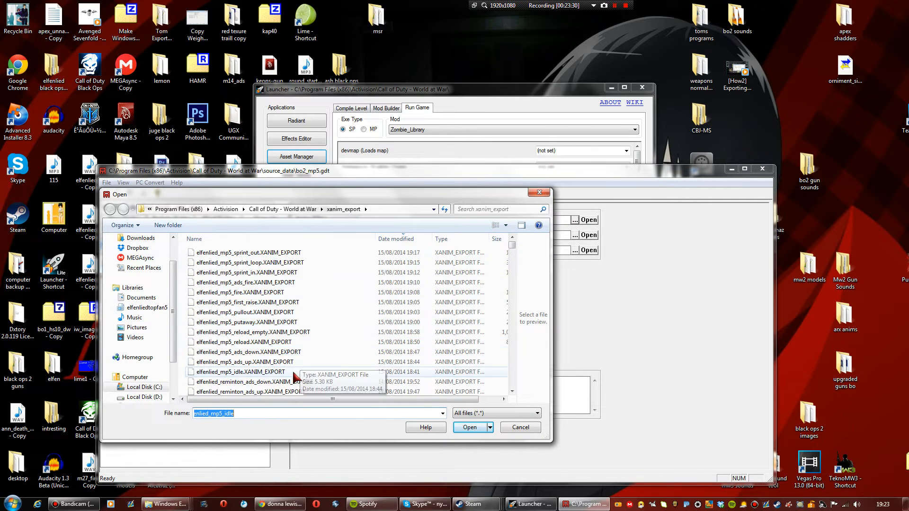
left_click(287, 364)
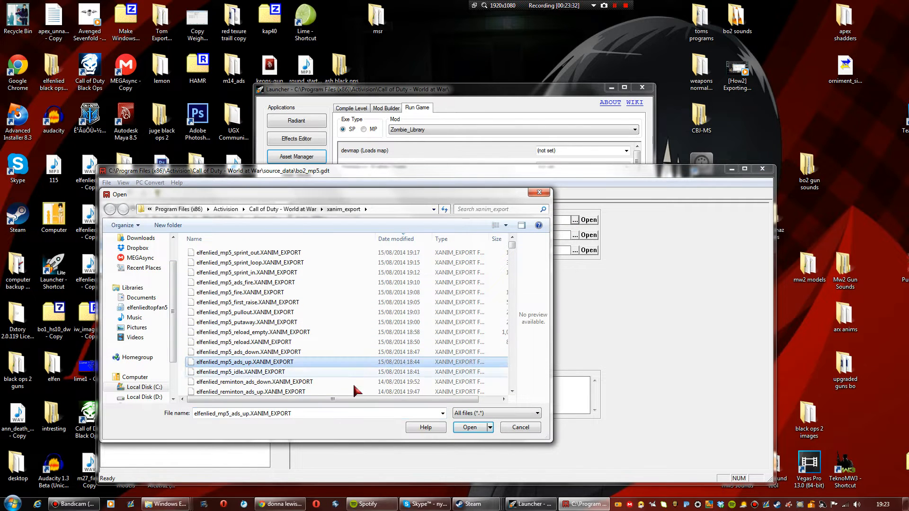
left_click(467, 428)
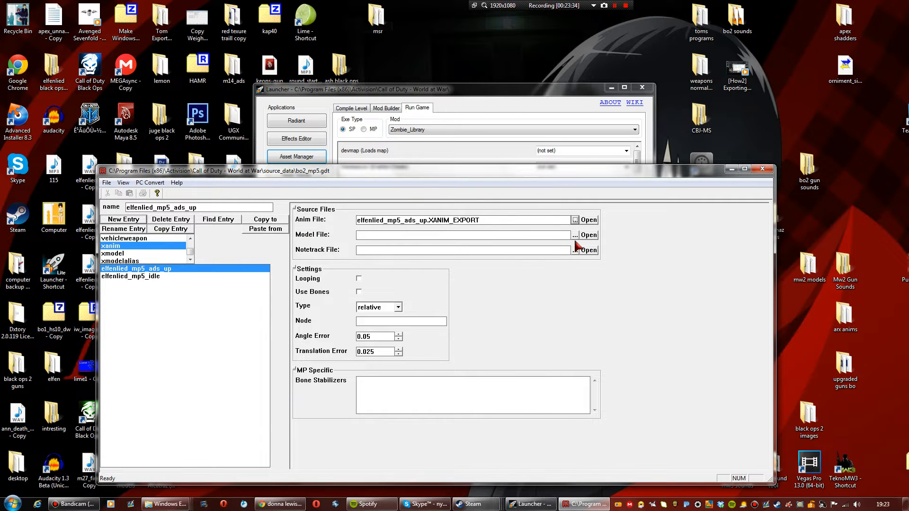
left_click(575, 236)
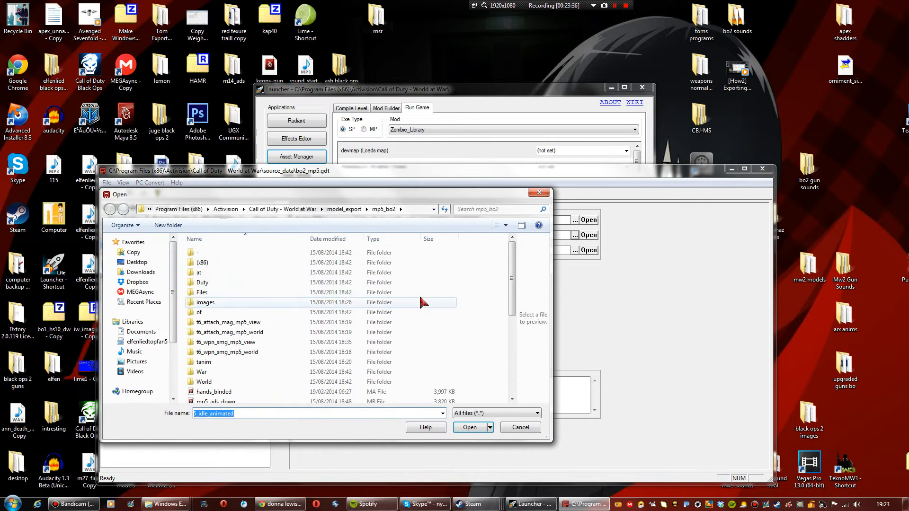
left_click_drag(512, 277, 509, 319)
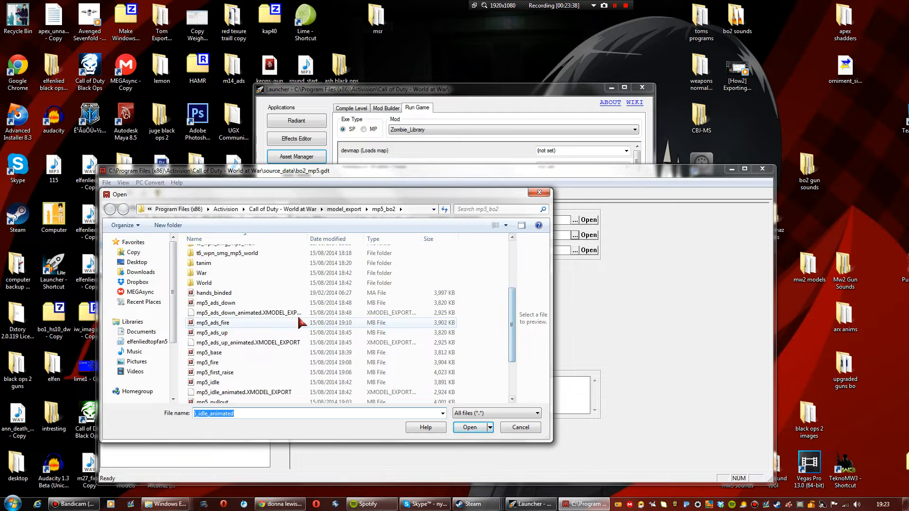
left_click(280, 342)
left_click(469, 428)
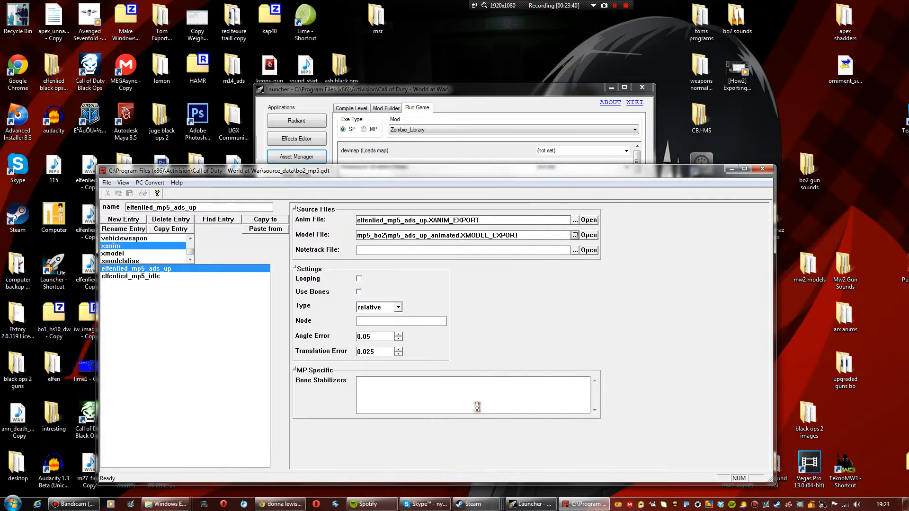
Convert only the elfenlied_mp5_ads_up animation for PC
left_click(150, 183)
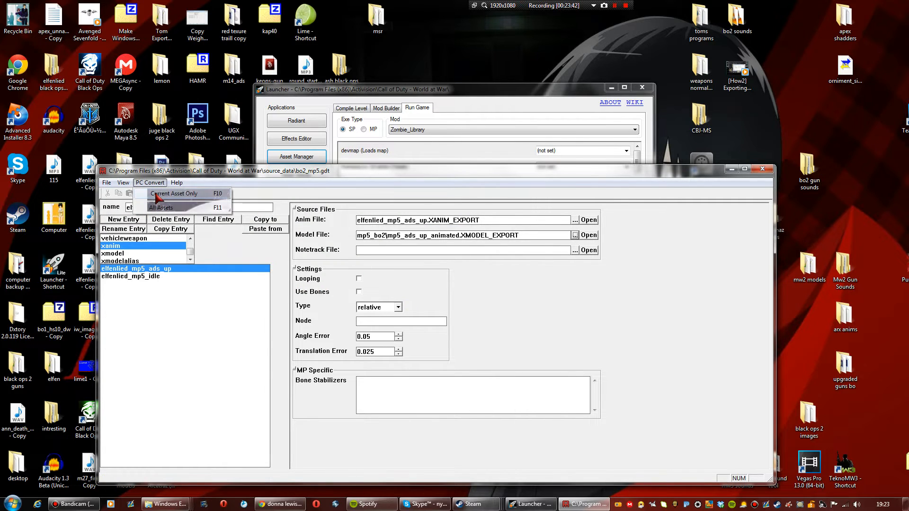
left_click(202, 189)
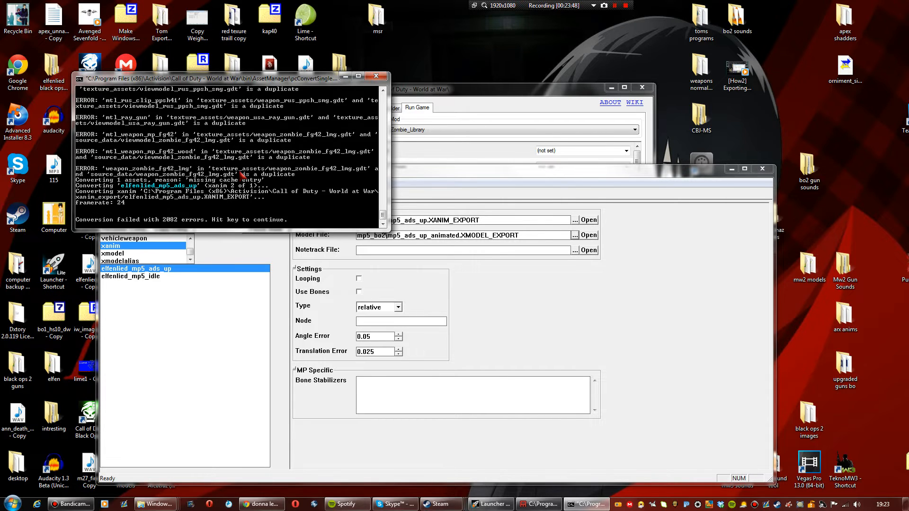
Duplicate the elfenlied_mp5_ads_up entry as elfenlied_mp5_ads_down and assign elfenlied_mp5_ads_down.XANIM_EXPORT as its anim file
key("Return")
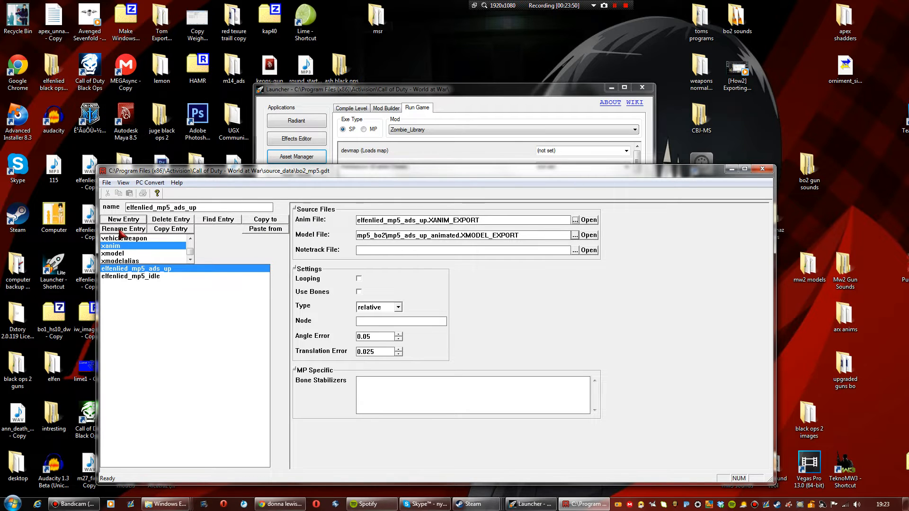
left_click(166, 229)
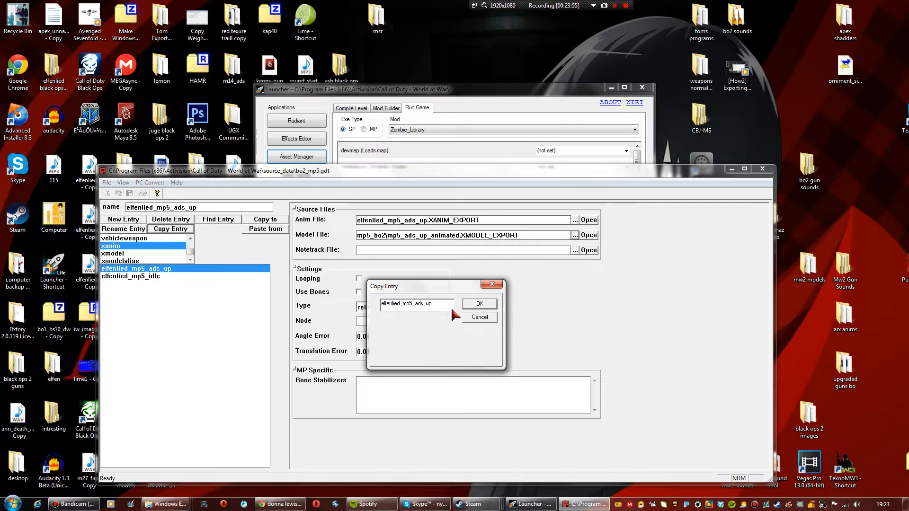
type("down")
key("Return")
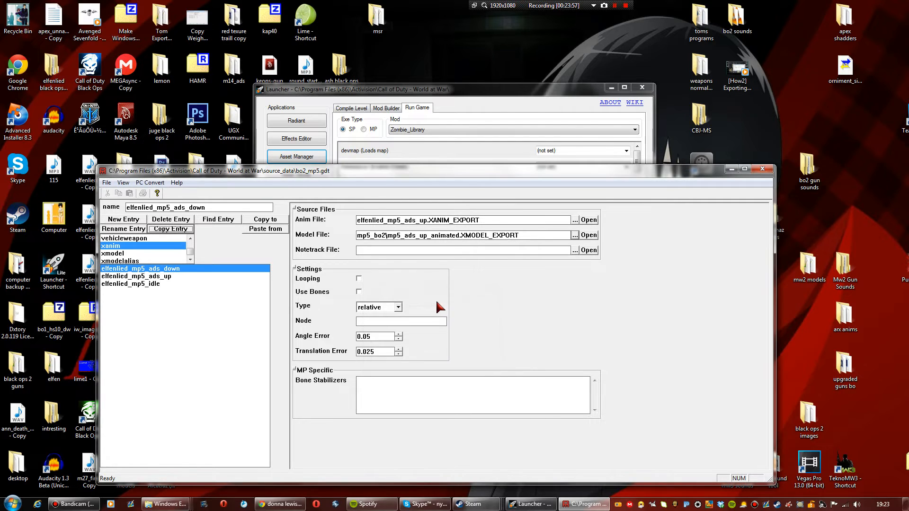
left_click(571, 221)
left_click(575, 220)
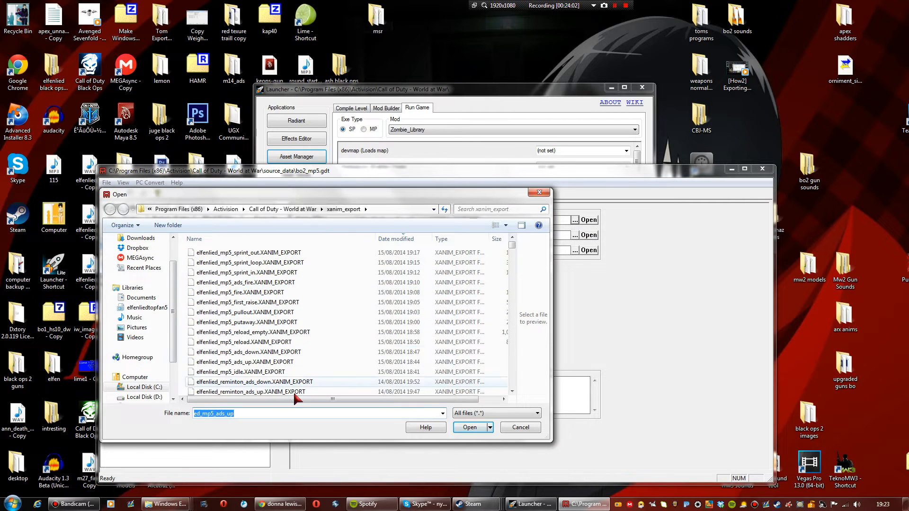
left_click(277, 353)
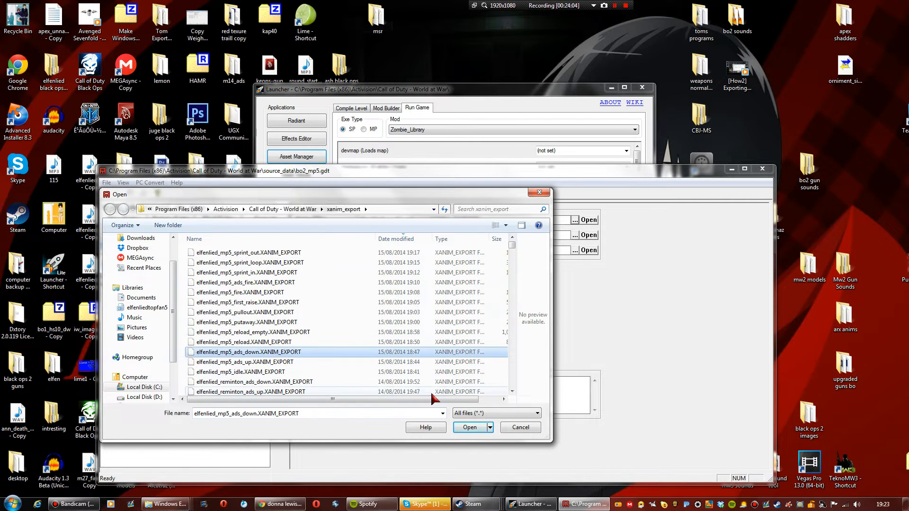
left_click(471, 429)
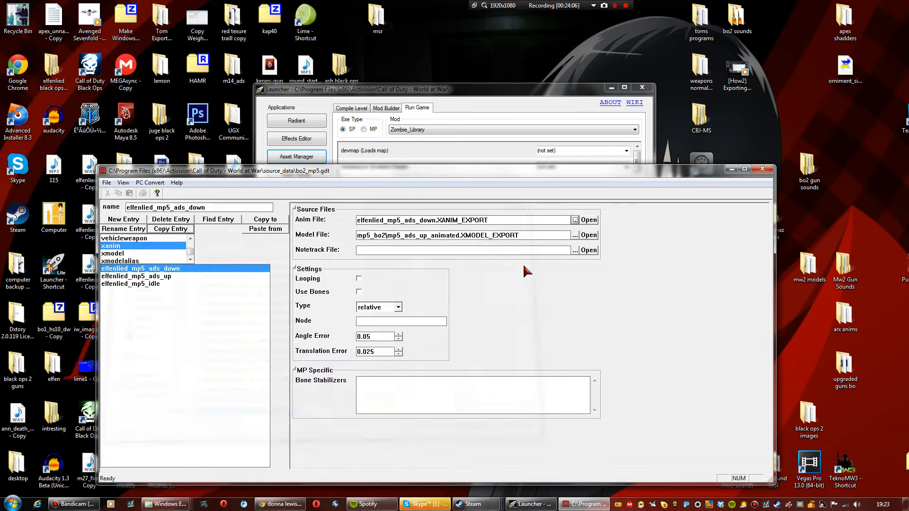
Assign mp5_ads_down_animated.XMODEL_EXPORT from the mp5_bo2 folder as the model file and convert only the elfenlied_mp5_ads_down animation for PC
left_click(574, 235)
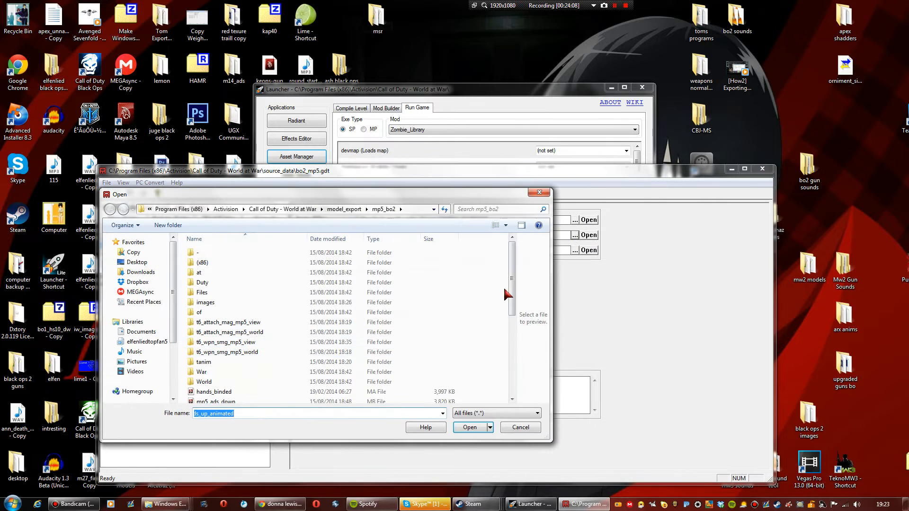
scroll(507, 294, "down", 5)
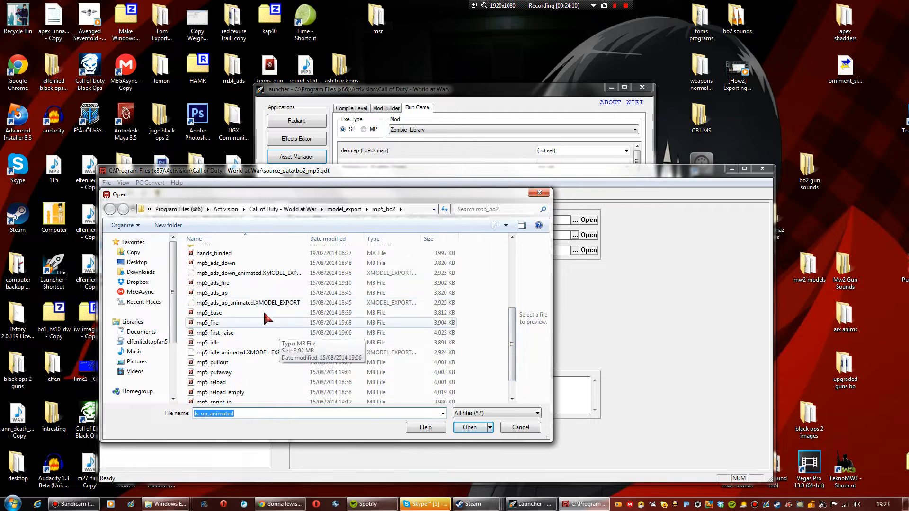
left_click(258, 273)
left_click(469, 428)
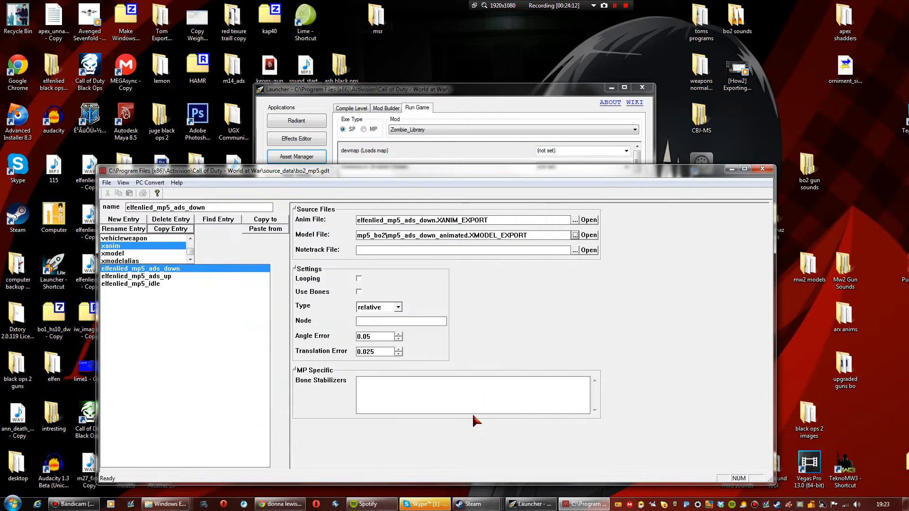
left_click(150, 182)
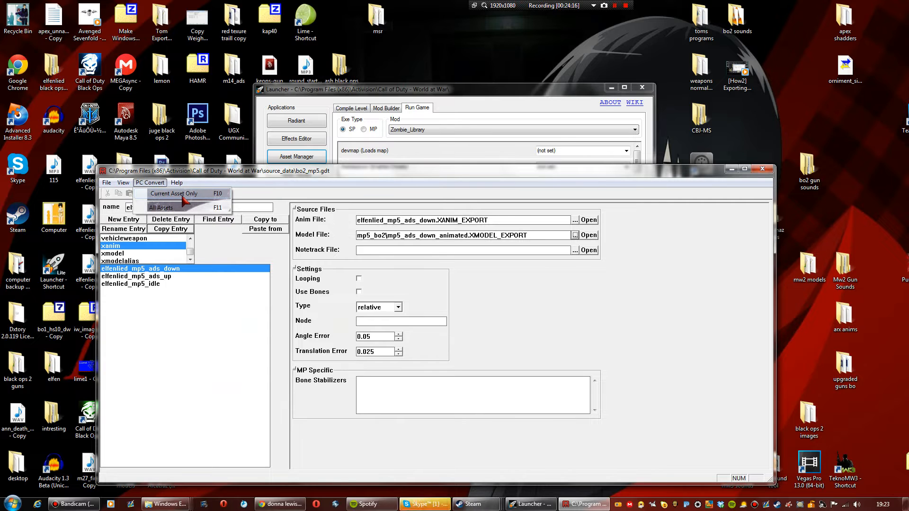
left_click(185, 195)
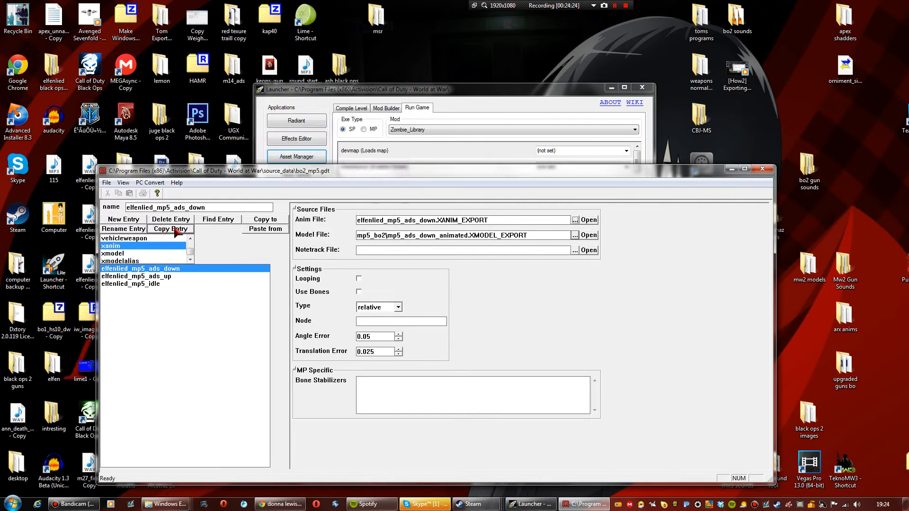
Duplicate the elfenlied_mp5_idle entry as elfenlied_mp5_reload and turn Looping off for the copy
left_click(140, 284)
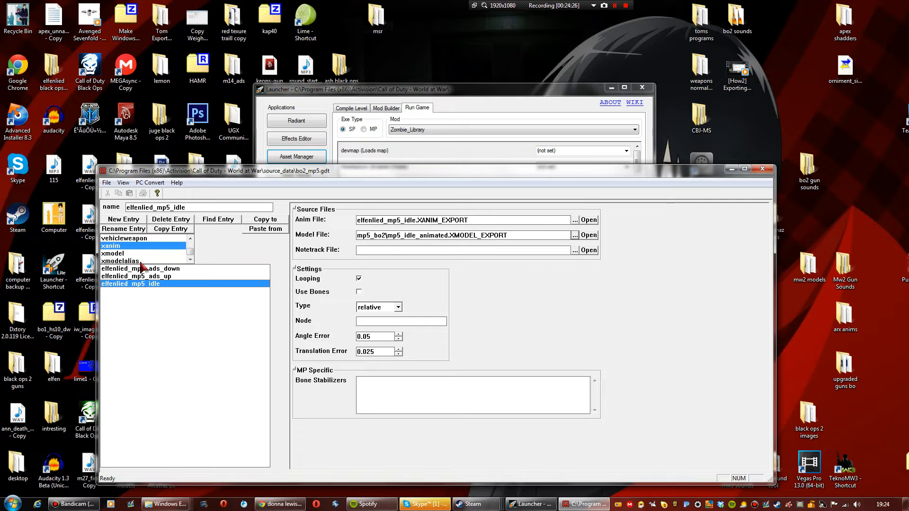
left_click(174, 229)
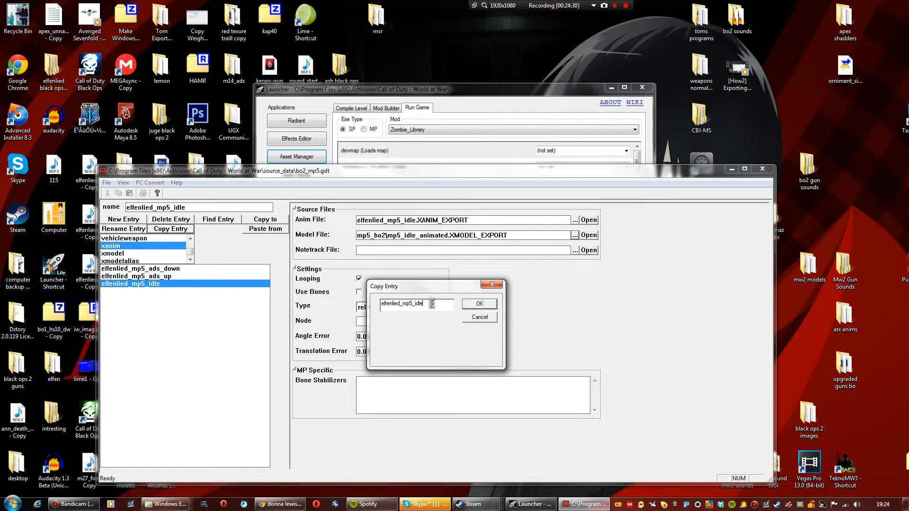
type("reload")
key("Return")
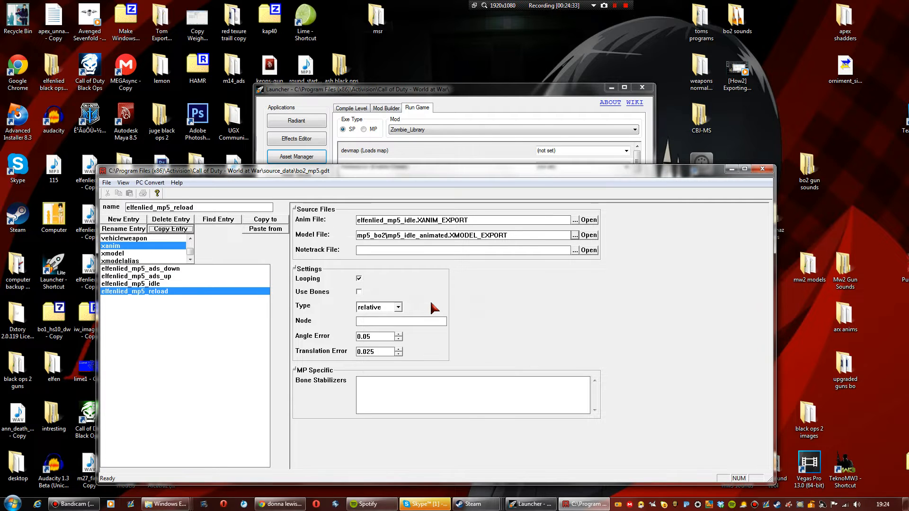
left_click(358, 279)
Assign elfenlied_mp5_reload.XANIM_EXPORT as the anim file and convert only the elfenlied_mp5_reload animation for PC
left_click(574, 221)
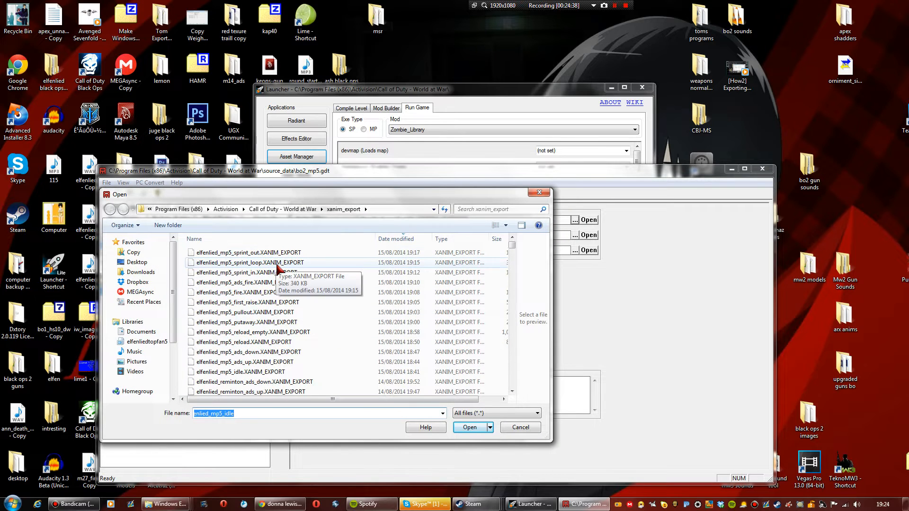
left_click(294, 272)
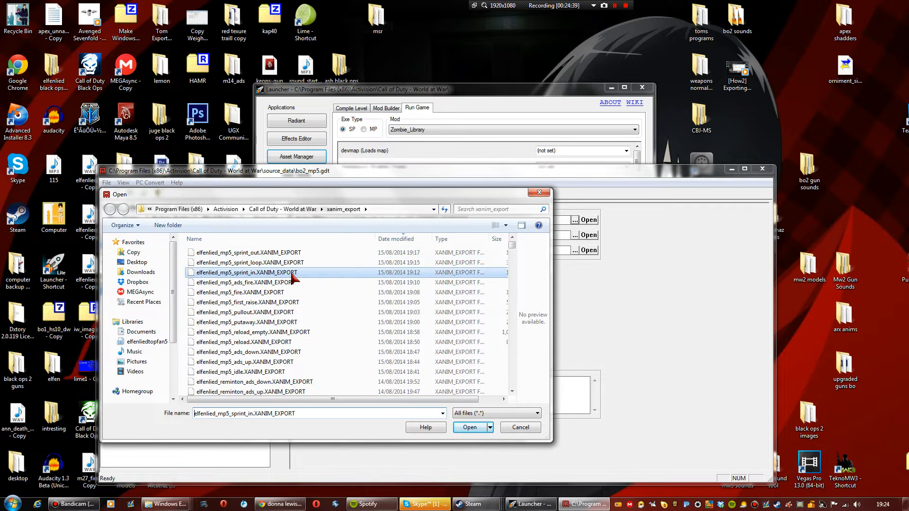
left_click(284, 342)
left_click(469, 427)
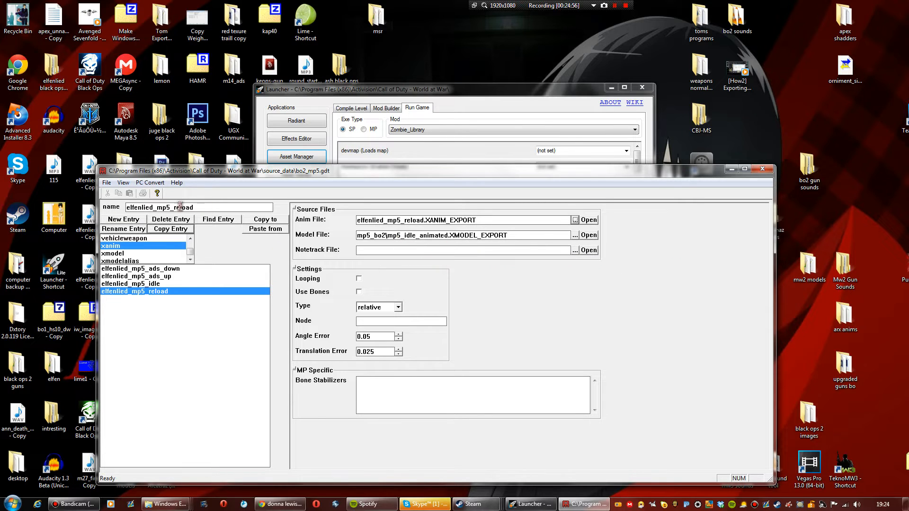
left_click(150, 183)
left_click(209, 192)
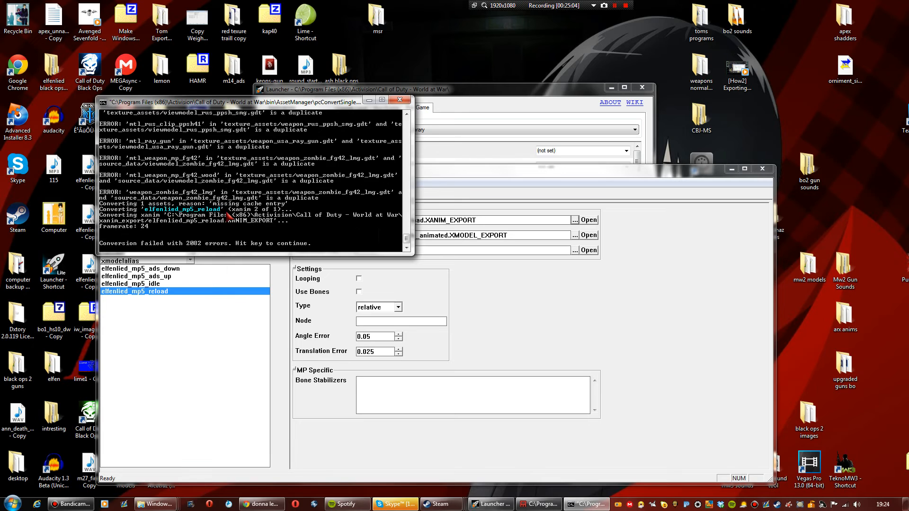
key("Return")
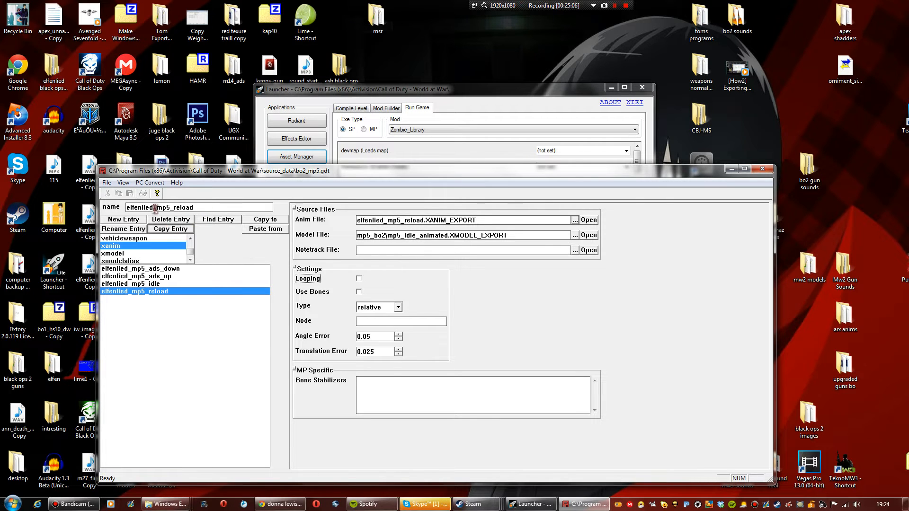
Duplicate the elfenlied_mp5_reload entry as elfenlied_mp5_reload_empty
left_click(166, 230)
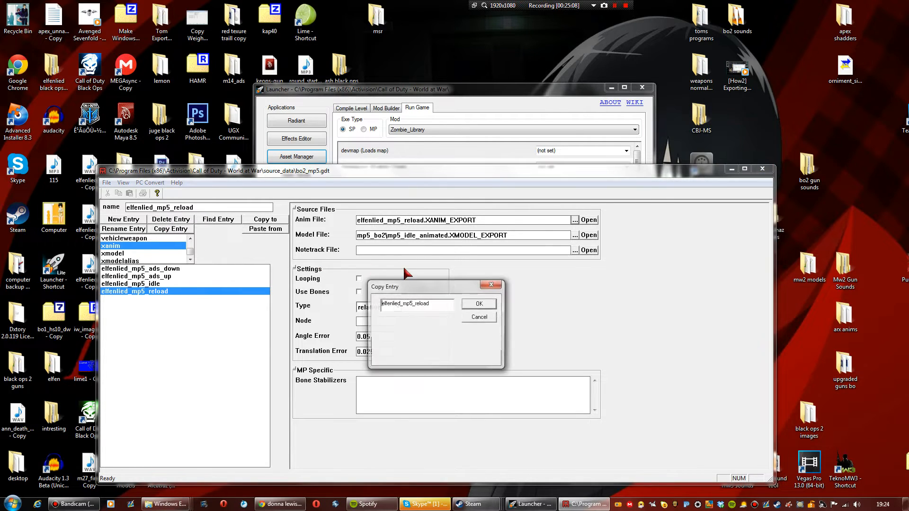
type("_empty")
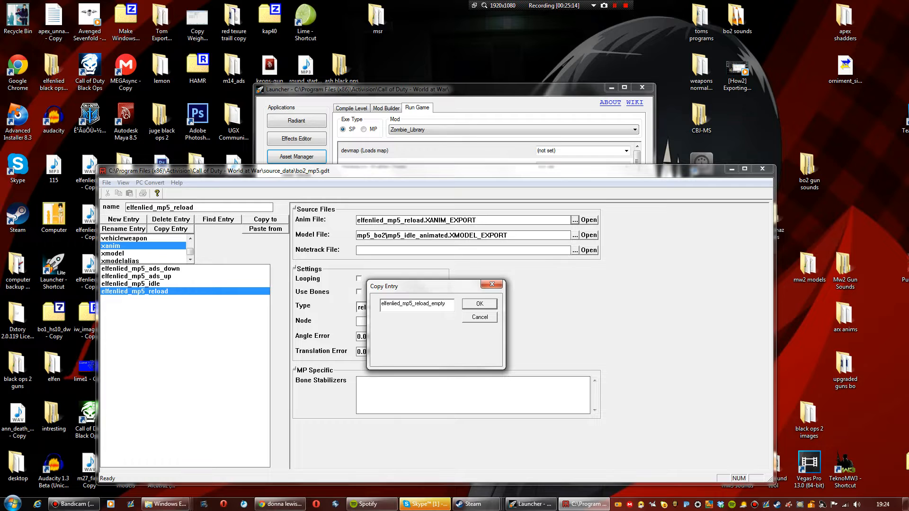
key("Return")
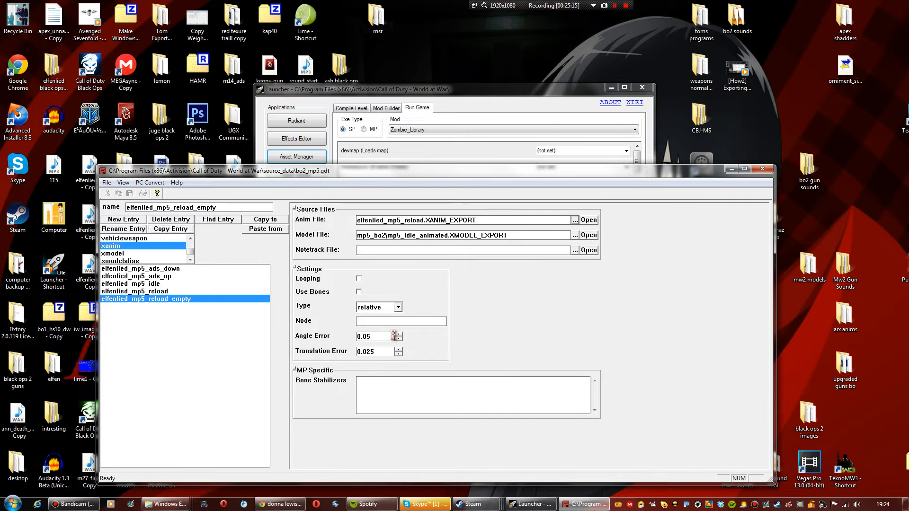
Assign elfenlied_mp5_reload_empty.XANIM_EXPORT as the anim file and convert only the elfenlied_mp5_reload_empty animation for PC
left_click(575, 221)
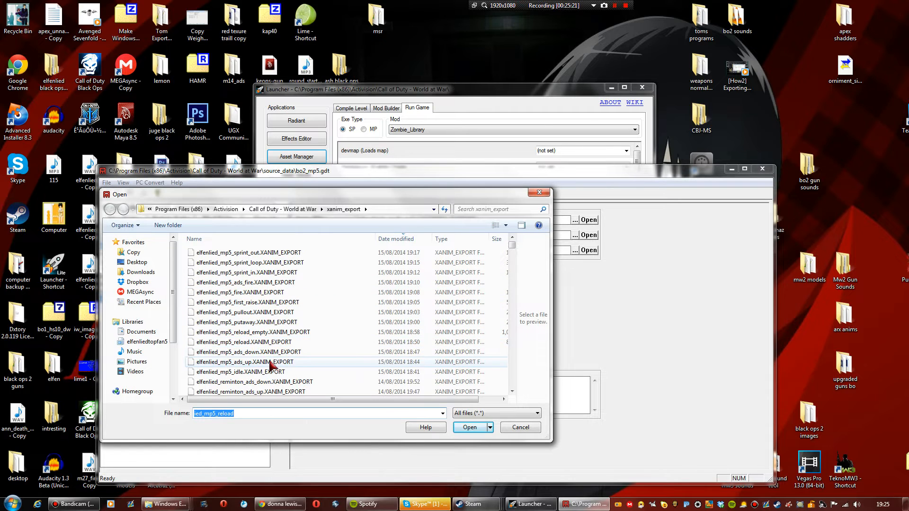
left_click(269, 333)
left_click(466, 429)
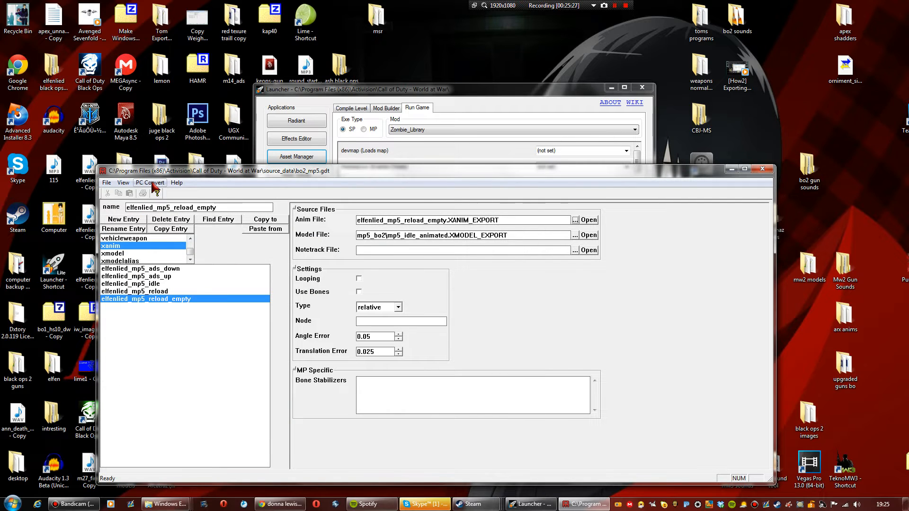
left_click(151, 183)
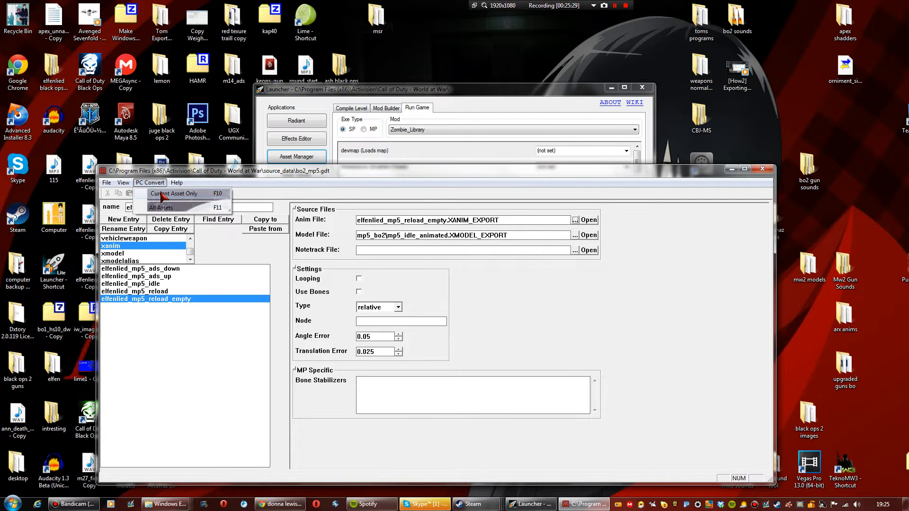
left_click(162, 195)
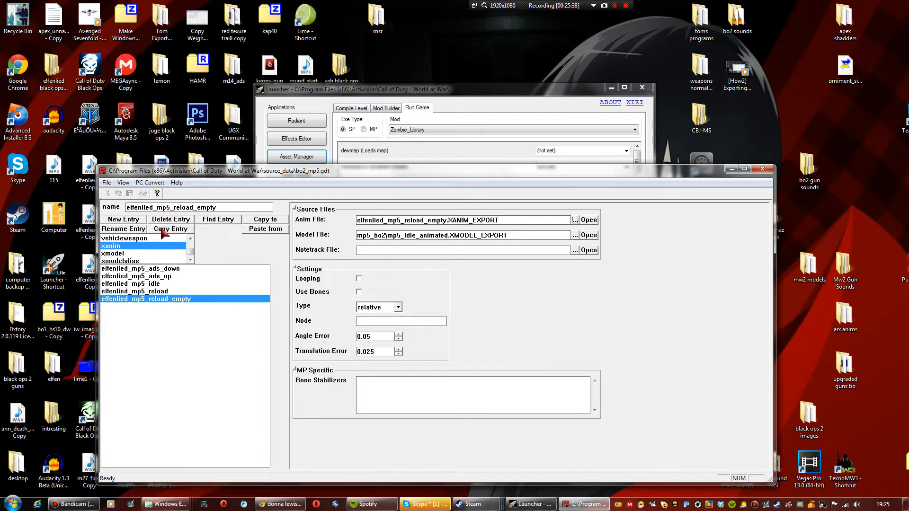
Duplicate the elfenlied_mp5_reload_empty entry as elfenlied_mp5_putaway
left_click(162, 229)
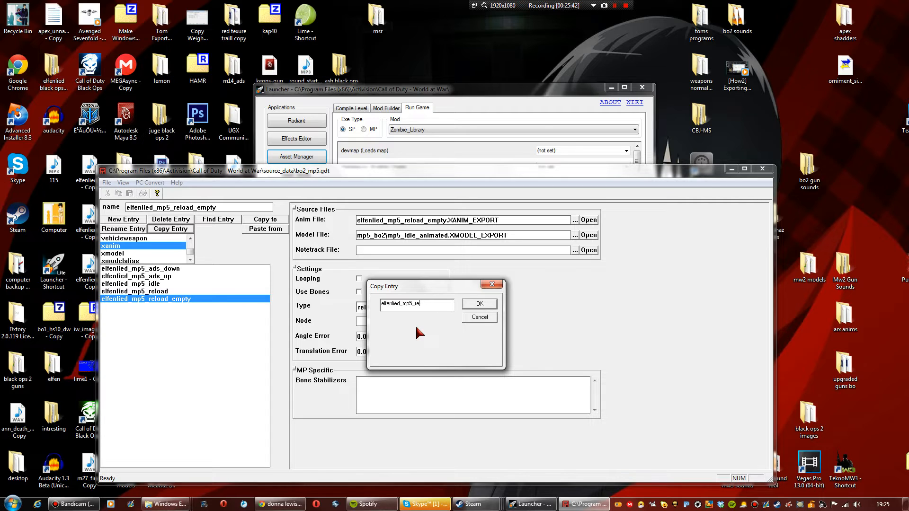
type("putaway")
key("Return")
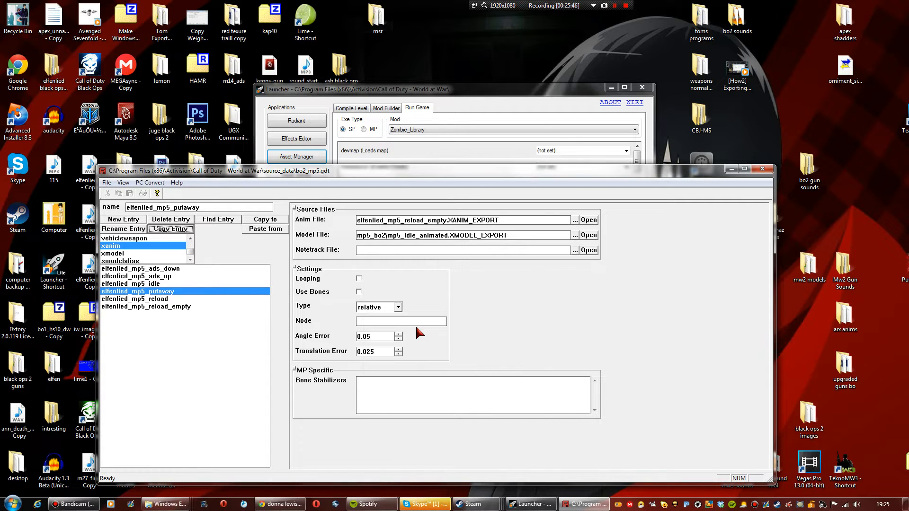
Assign elfenlied_mp5_putaway.XANIM_EXPORT as the anim file and convert only the elfenlied_mp5_putaway animation for PC
left_click(575, 221)
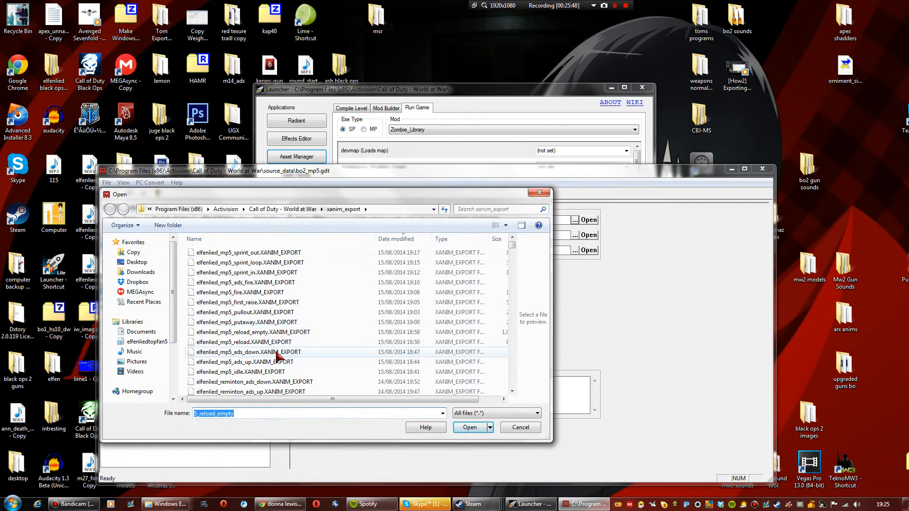
left_click(280, 324)
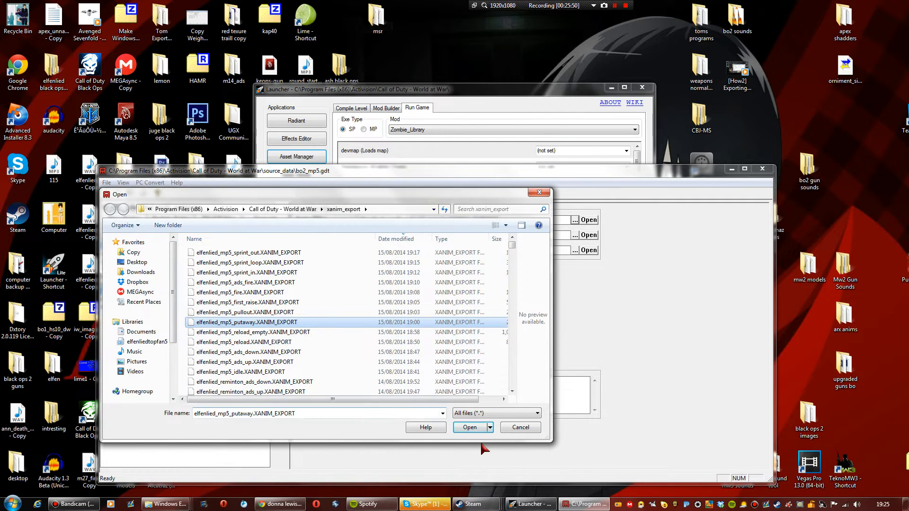
left_click(469, 428)
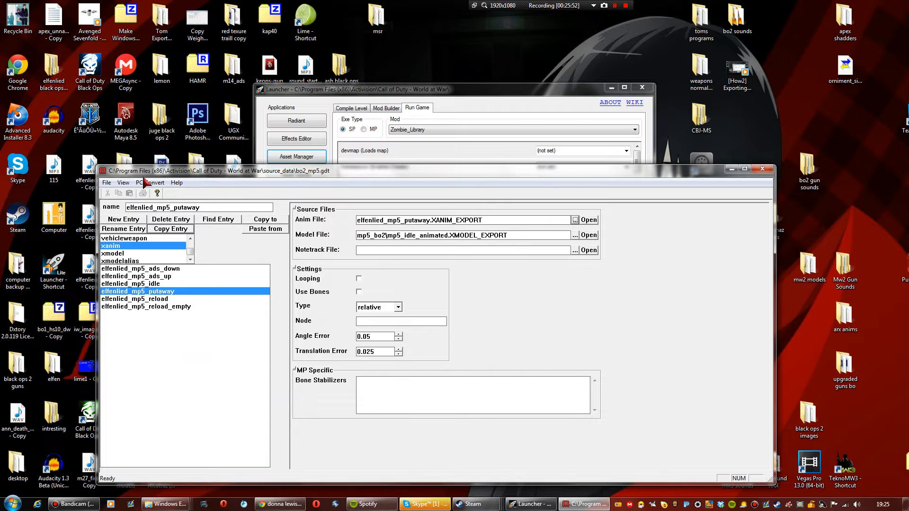
left_click(144, 183)
left_click(158, 196)
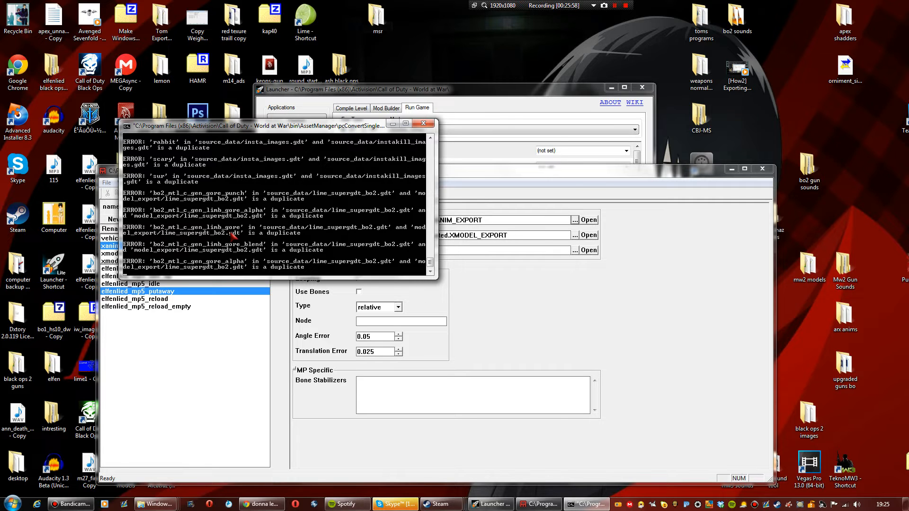
key("Return")
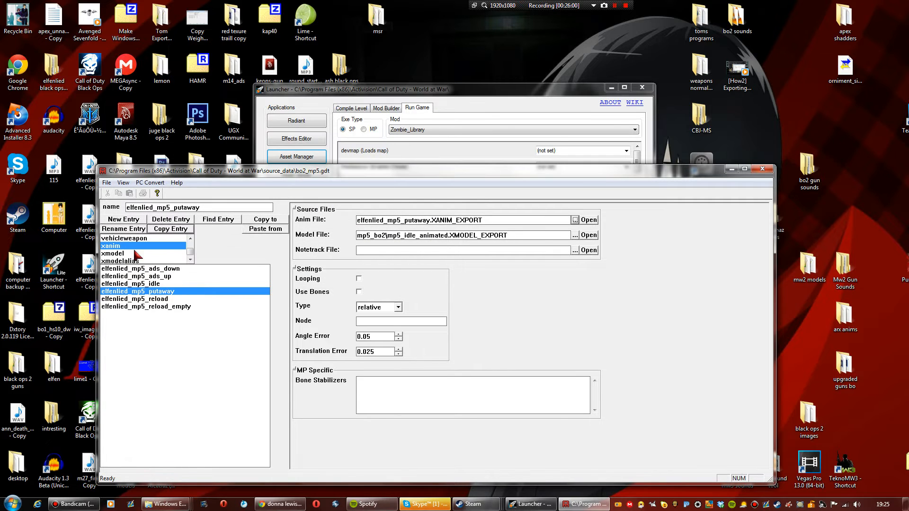
Duplicate the elfenlied_mp5_putaway entry as elfenlied_mp5_pullout
left_click(172, 230)
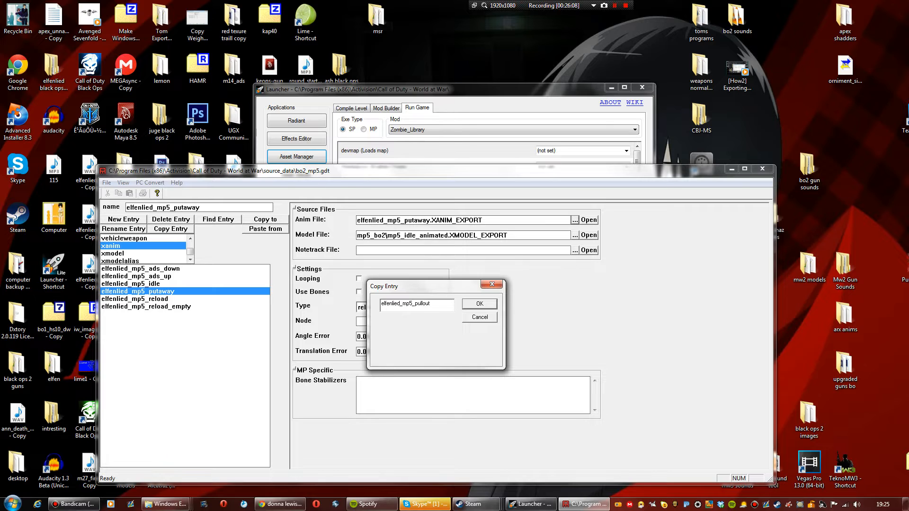
key("Return")
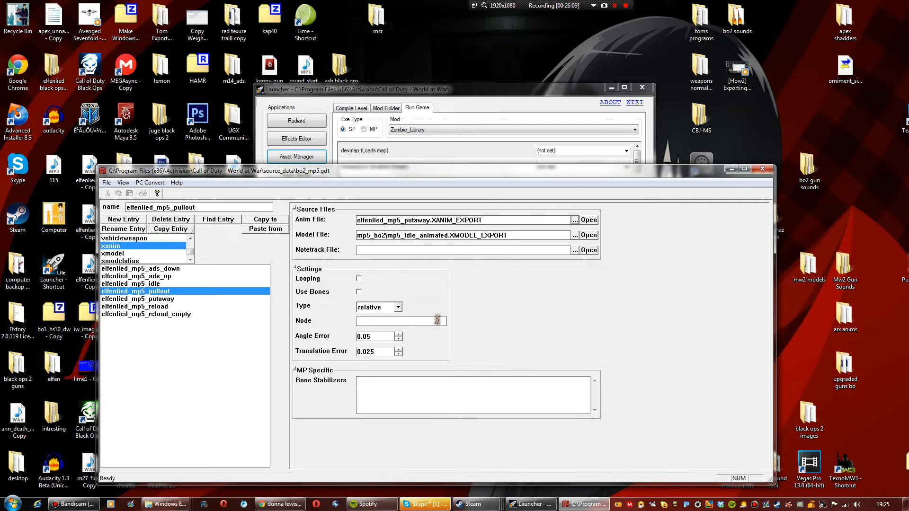
Assign elfenlied_mp5_pullout.XANIM_EXPORT as the anim file and convert only the elfenlied_mp5_pullout animation for PC
left_click(147, 183)
left_click(141, 184)
left_click(575, 221)
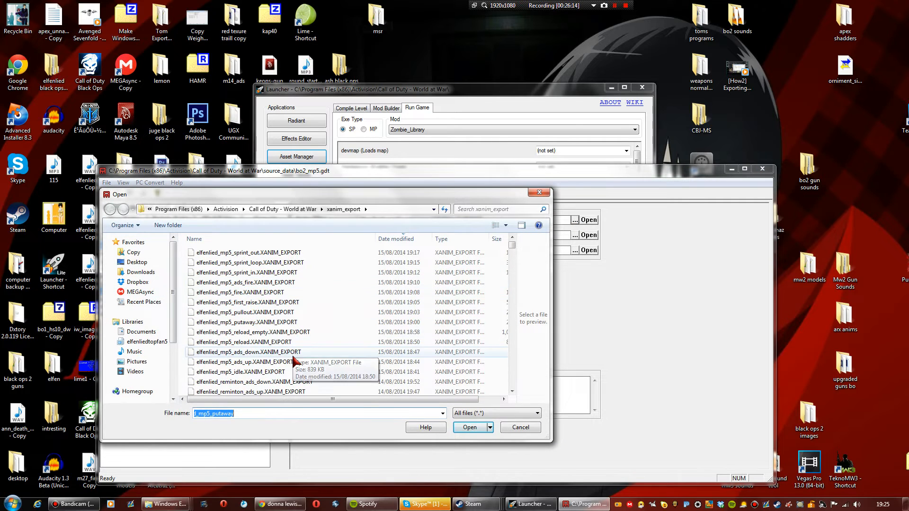
left_click(274, 315)
left_click(459, 428)
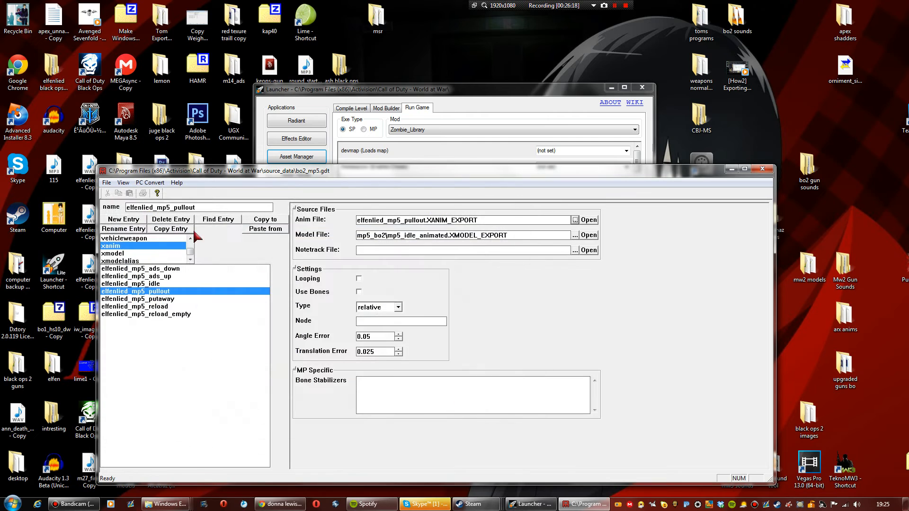
left_click(150, 183)
left_click(171, 191)
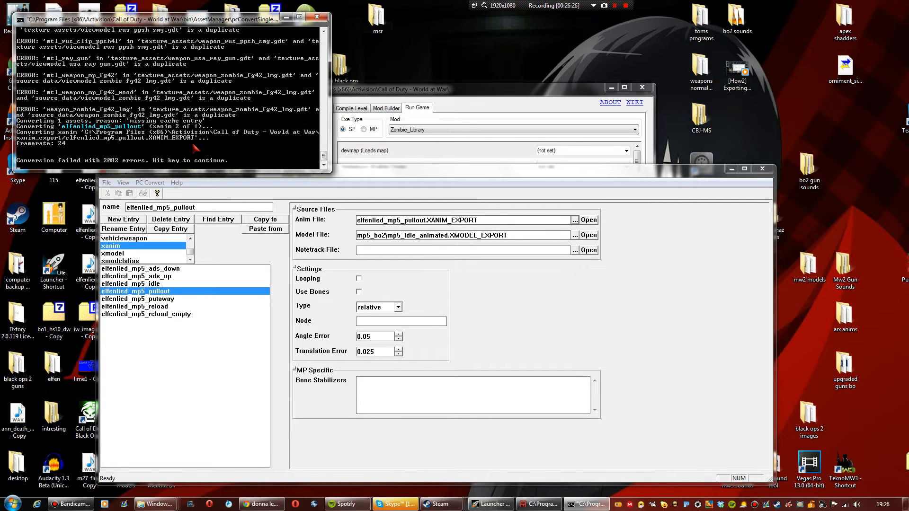
key("Return")
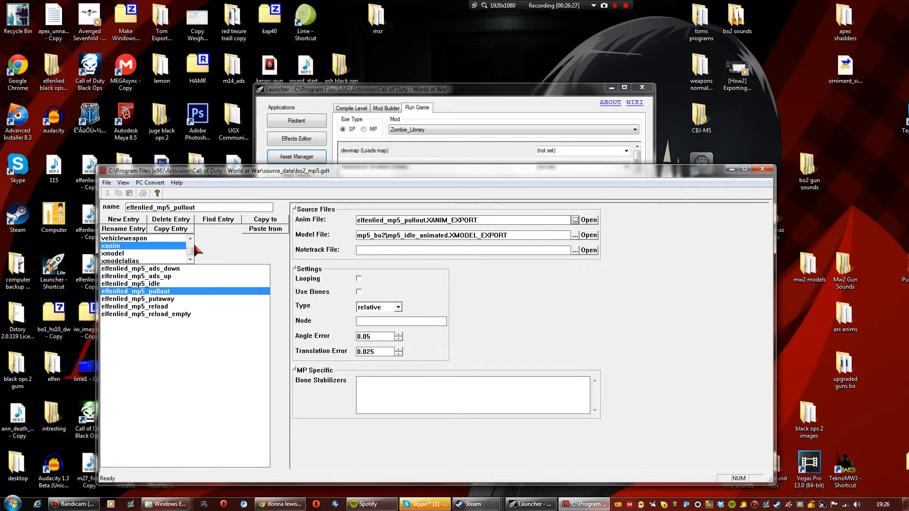
Duplicate the elfenlied_mp5_pullout entry as elfenlied_mp5_first_raise
left_click(157, 230)
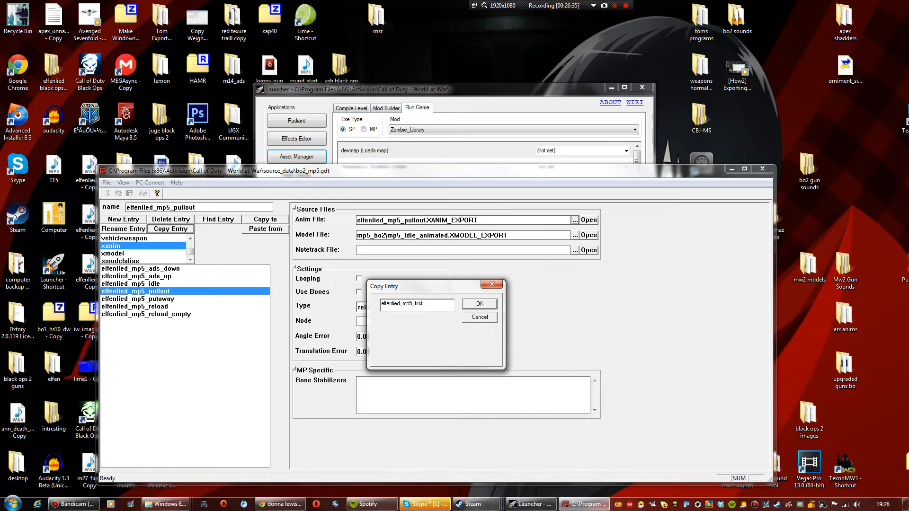
type("first_raise")
key("Return")
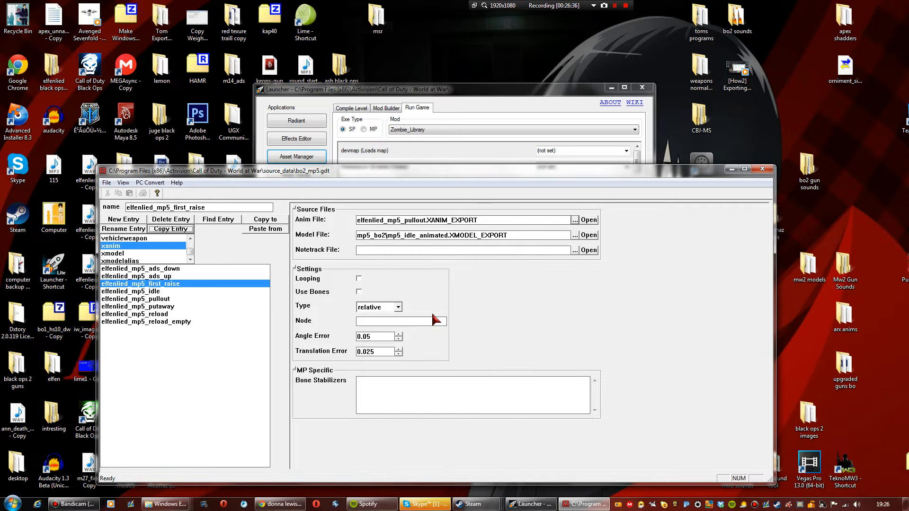
Assign elfenlied_mp5_first_raise.XANIM_EXPORT as the anim file and convert only the elfenlied_mp5_first_raise animation for PC
left_click(575, 219)
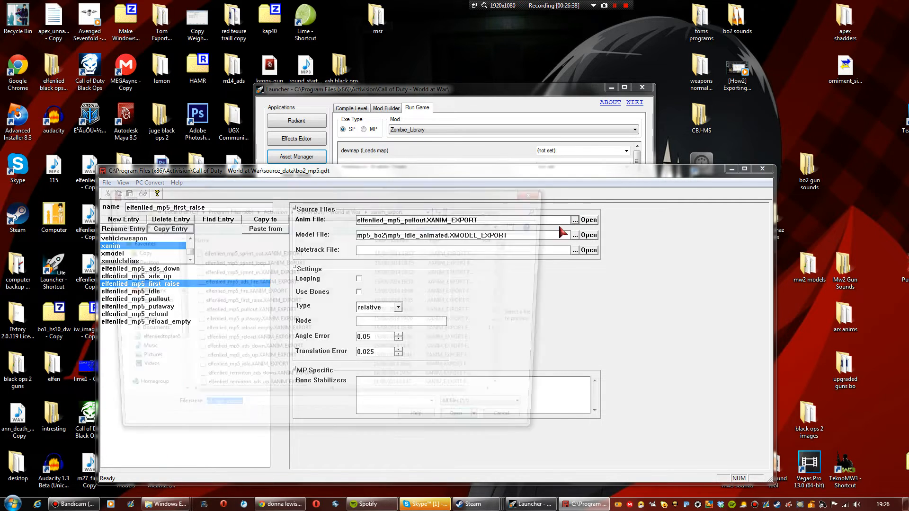
left_click(284, 303)
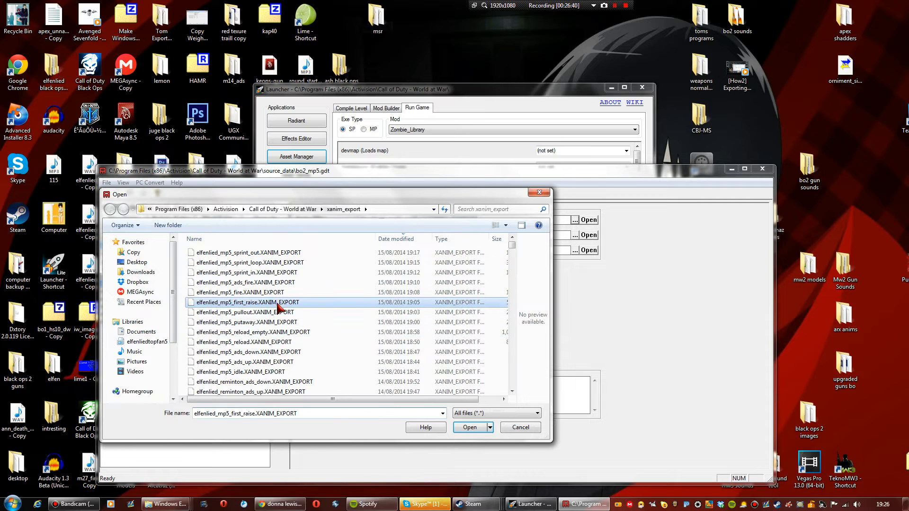
left_click(470, 427)
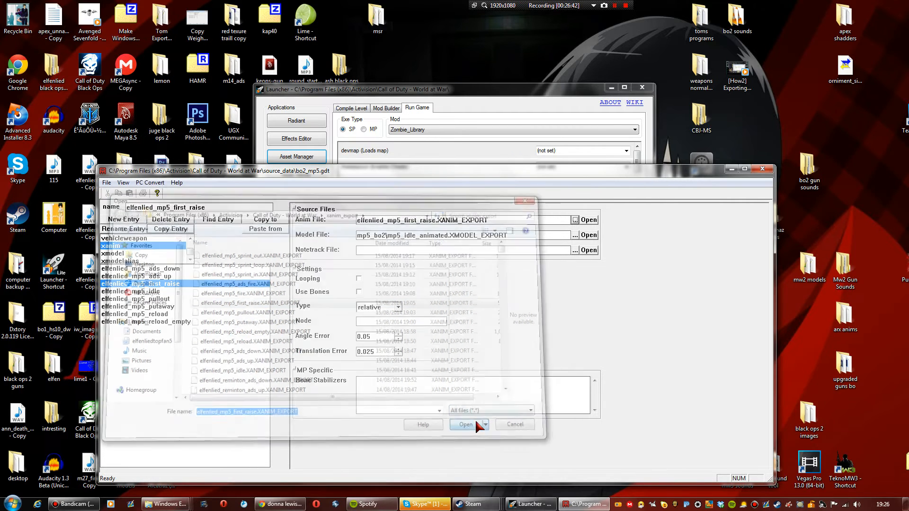
left_click(150, 183)
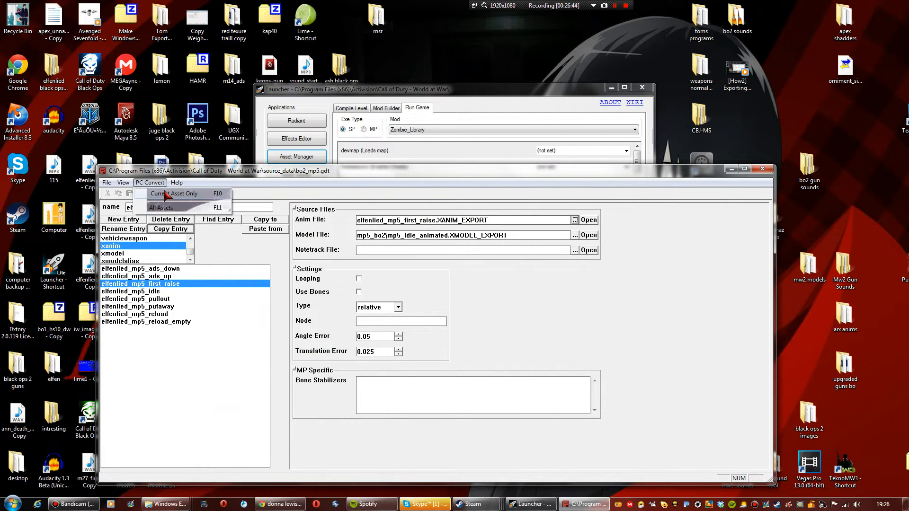
left_click(183, 192)
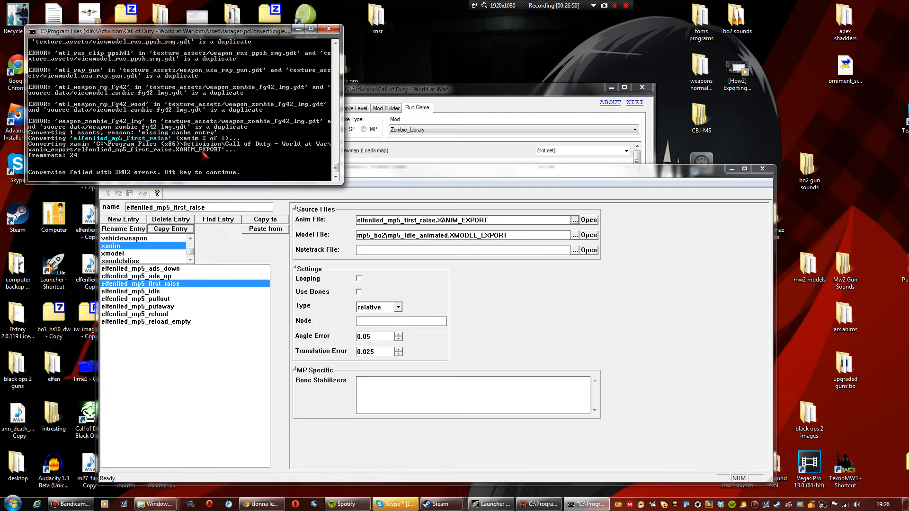
key("Return")
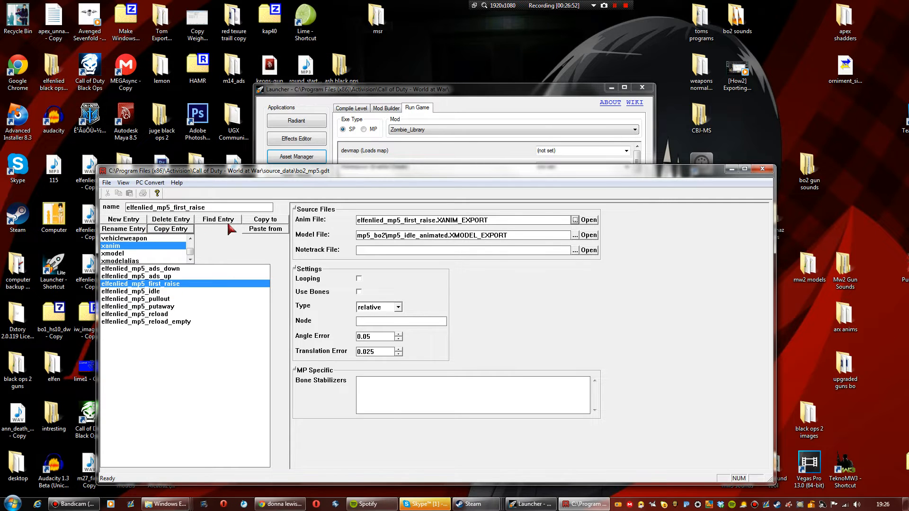
Duplicate the elfenlied_mp5_first_raise entry as elfenlied_mp5_fire
left_click(171, 229)
left_click(439, 304)
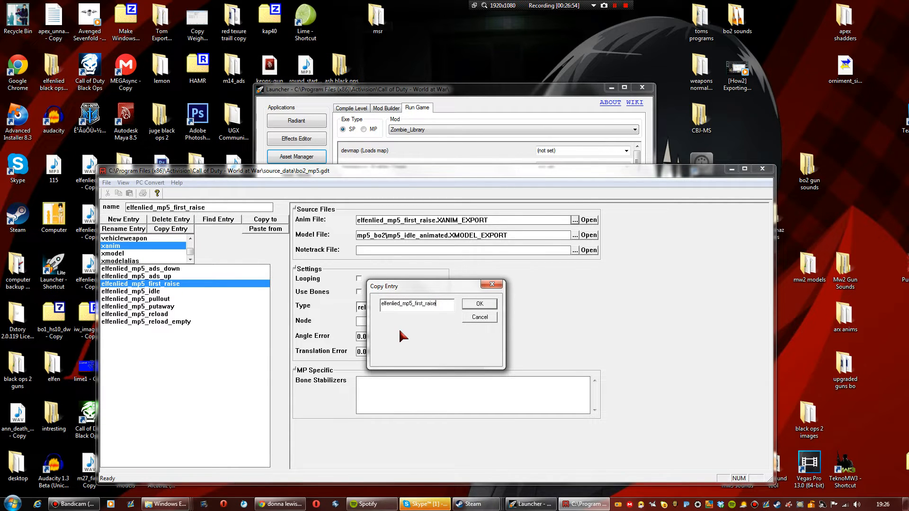
key("BackSpace")
key("BackSpace")
key("BackSpace")
key("Return")
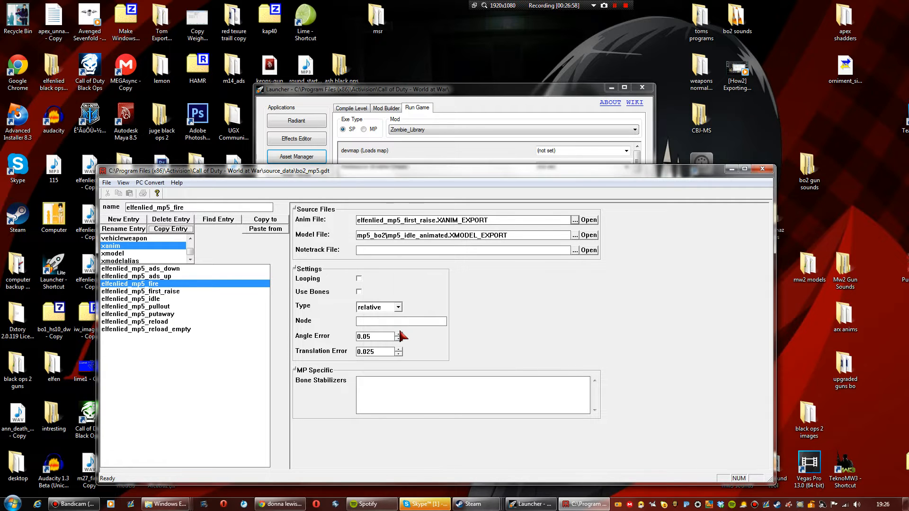
Assign elfenlied_mp5_fire.XANIM_EXPORT as the anim file and convert only the elfenlied_mp5_fire animation for PC
left_click(575, 220)
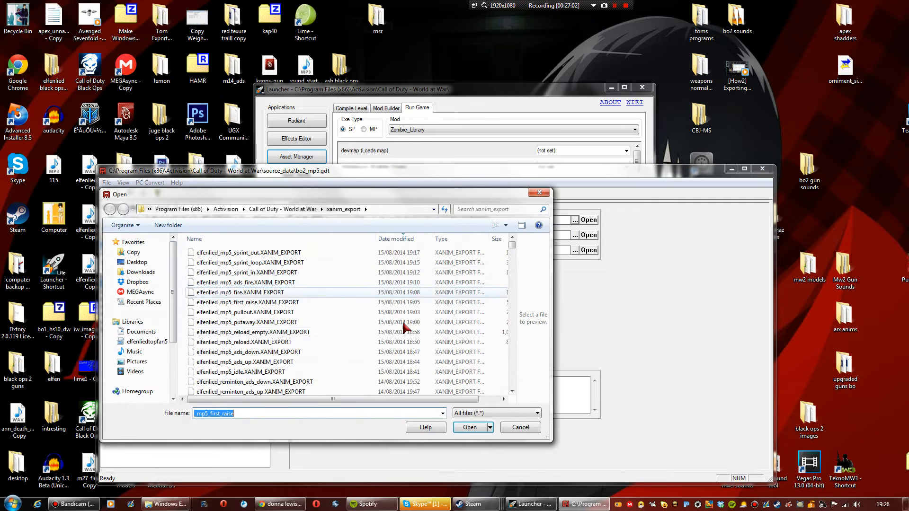
left_click(249, 292)
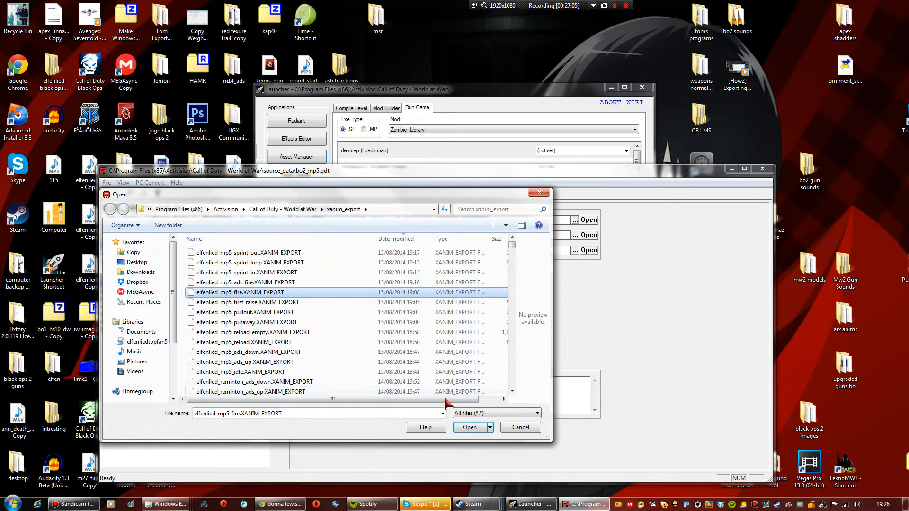
left_click(468, 428)
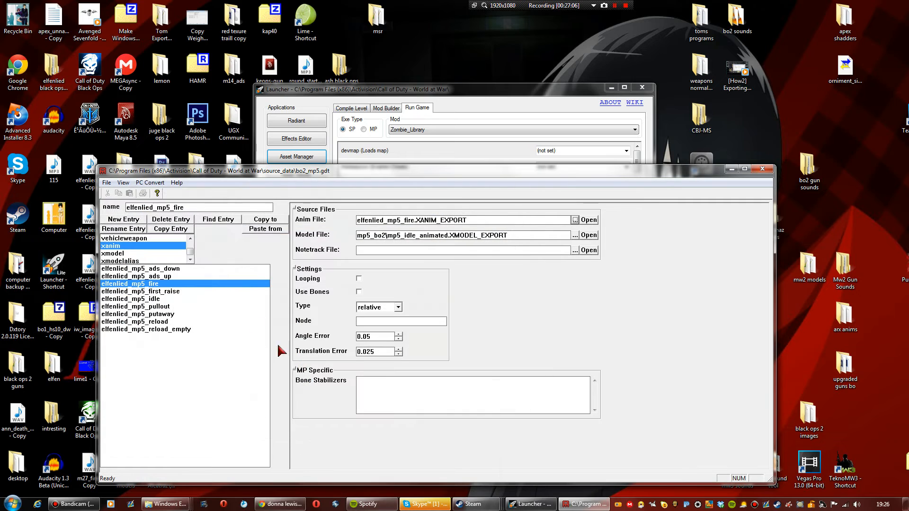
left_click(149, 183)
left_click(169, 196)
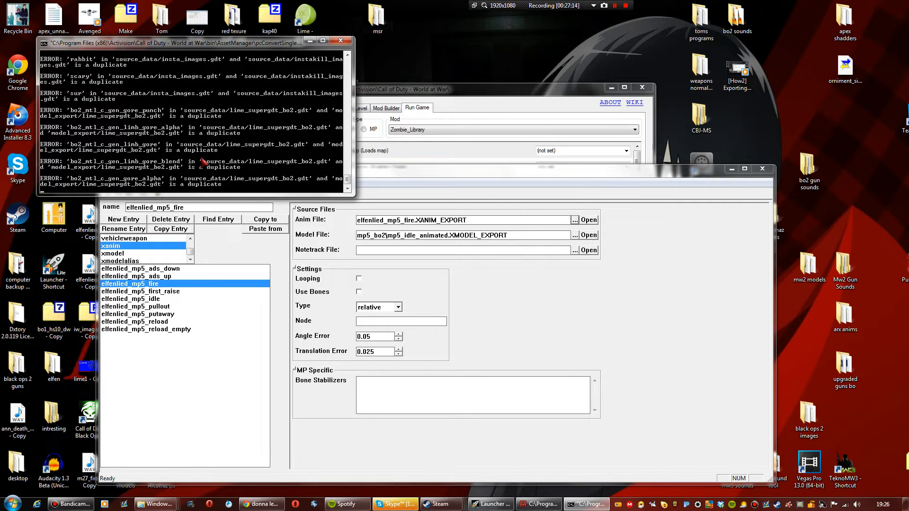
key("Return")
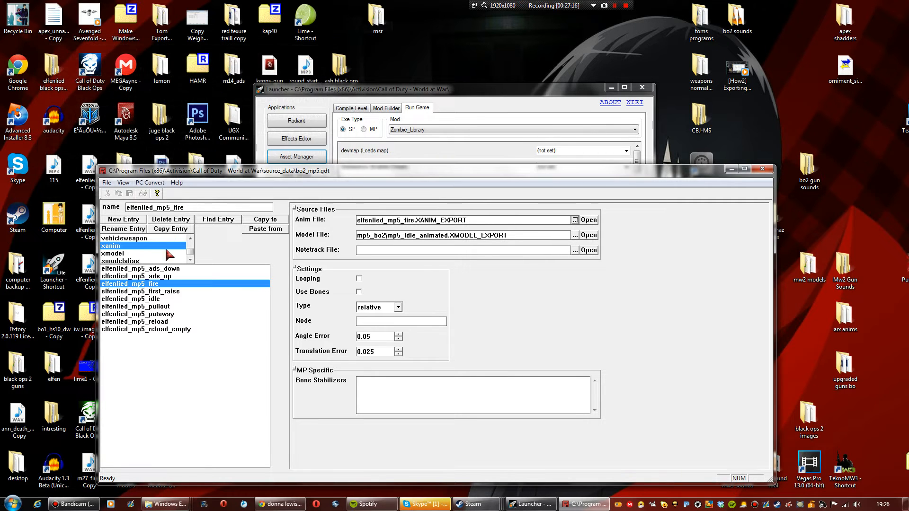
Duplicate the elfenlied_mp5_fire entry as elfenlied_mp5_ads_fire
left_click(171, 229)
left_click(435, 306)
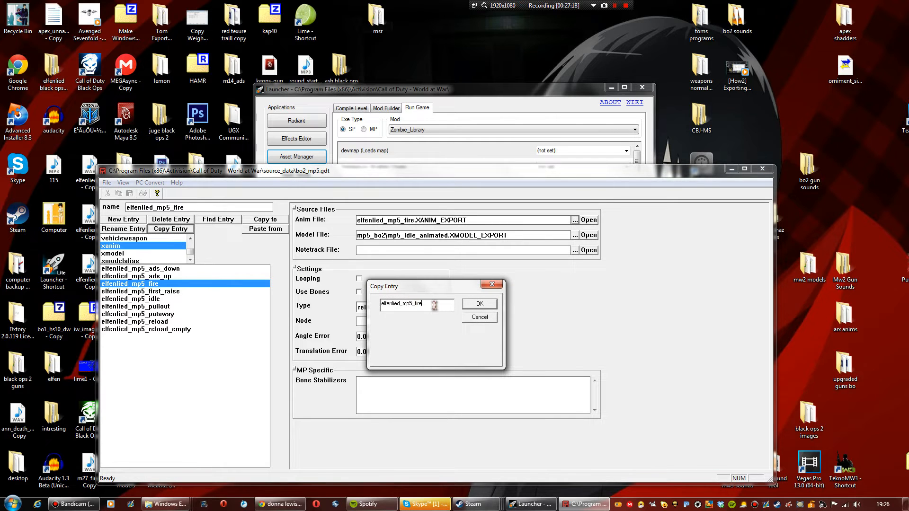
key("BackSpace")
key("BackSpace")
key("BackSpace")
type("ads_fire")
key("Return")
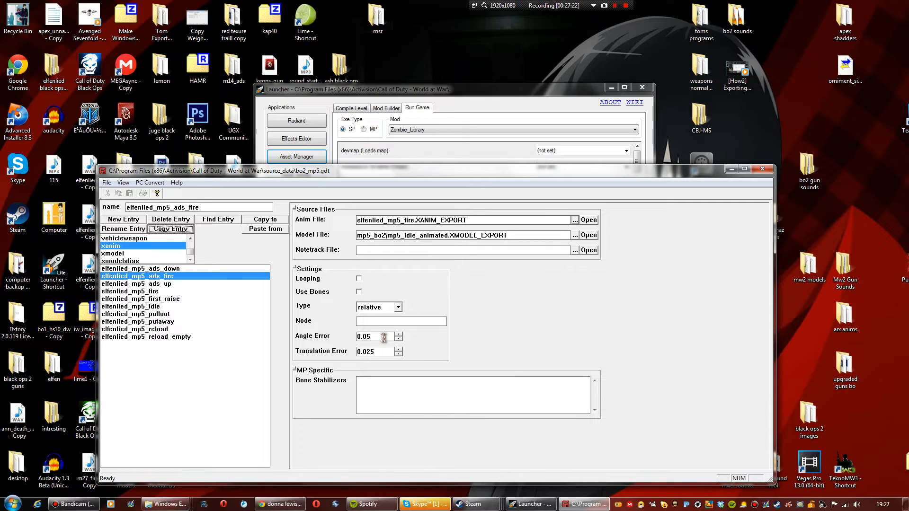
Assign elfenlied_mp5_ads_fire.XANIM_EXPORT as the anim file and convert only the elfenlied_mp5_ads_fire animation for PC
left_click(575, 220)
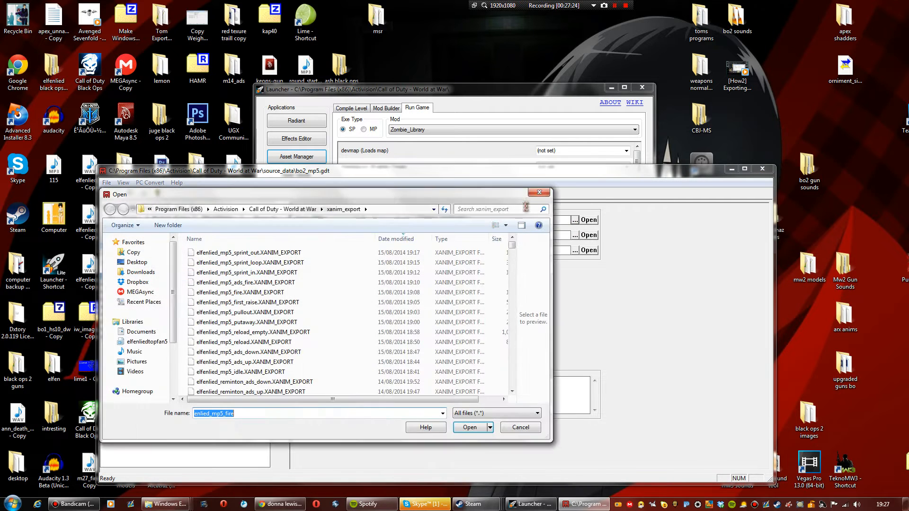
left_click(279, 283)
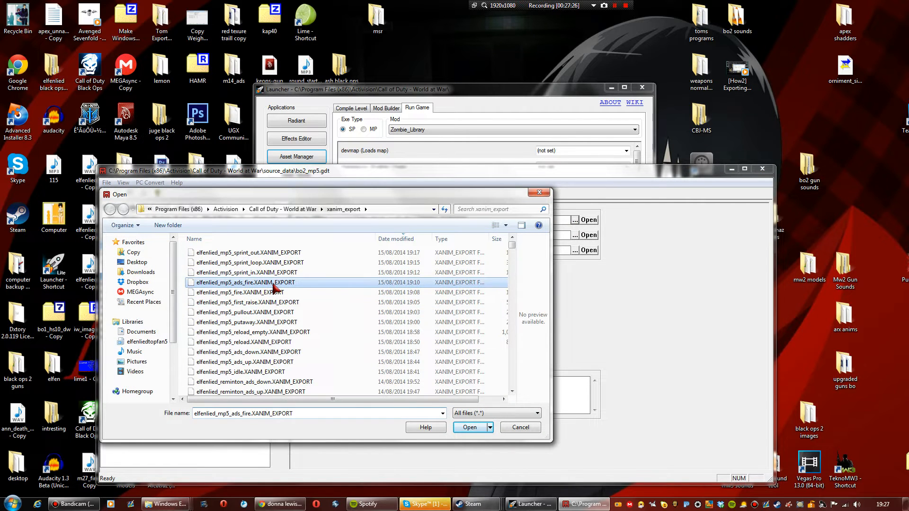
left_click(469, 427)
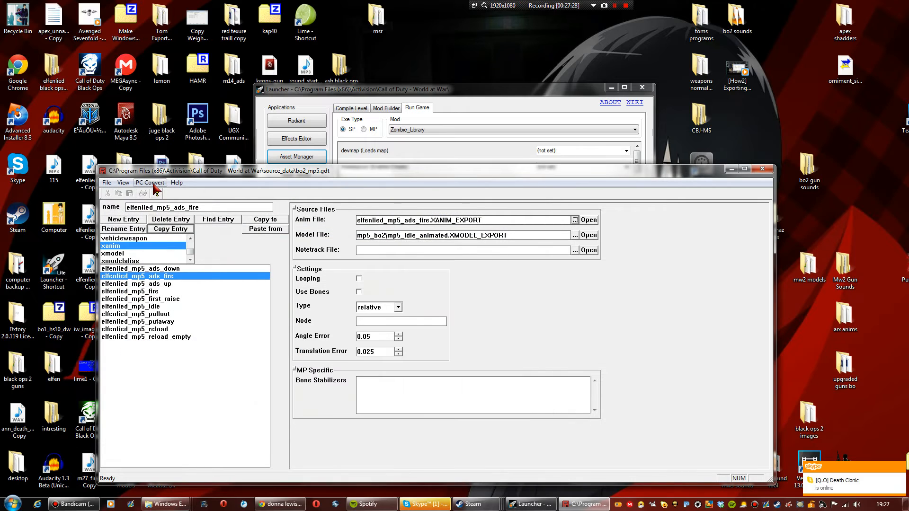
left_click(156, 183)
left_click(163, 193)
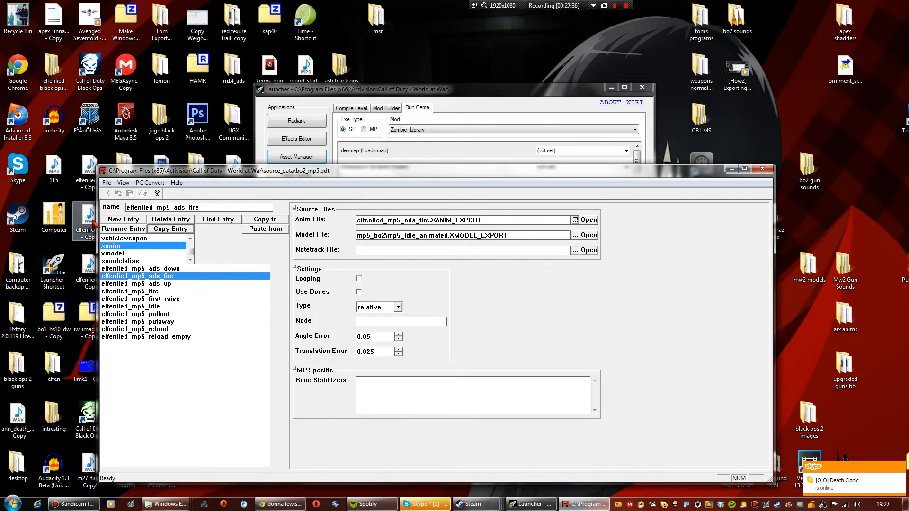
Duplicate the elfenlied_mp5_ads_fire entry as elfenlied_mp5_sprint_in
left_click(170, 230)
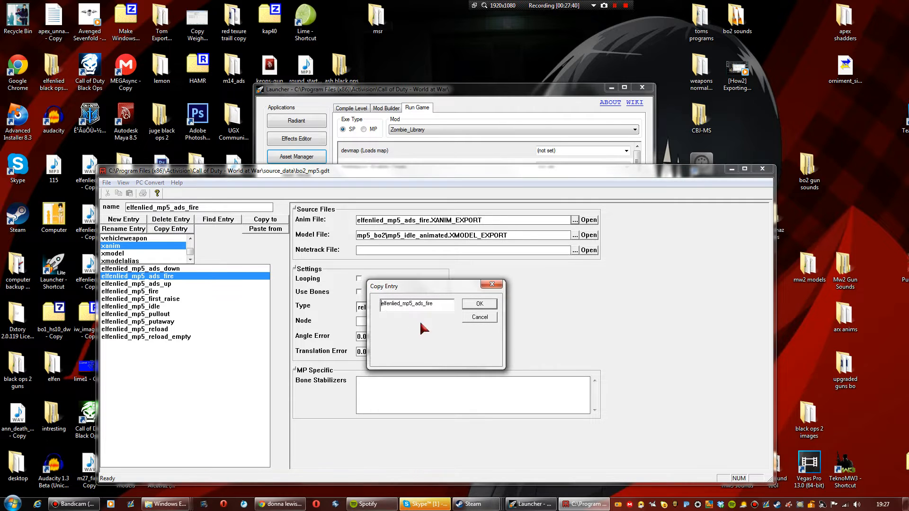
key("BackSpace")
key("BackSpace")
key("BackSpace")
key("BackSpace")
key("BackSpace")
key("BackSpace")
type("spri")
key("Return")
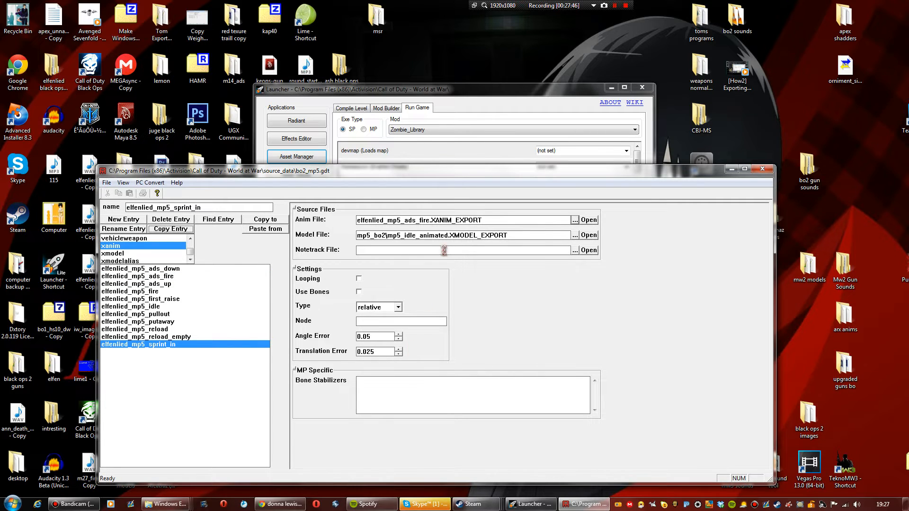
Assign elfenlied_mp5_sprint_in.XANIM_EXPORT as the anim file and convert only the elfenlied_mp5_sprint_in animation for PC
left_click(575, 220)
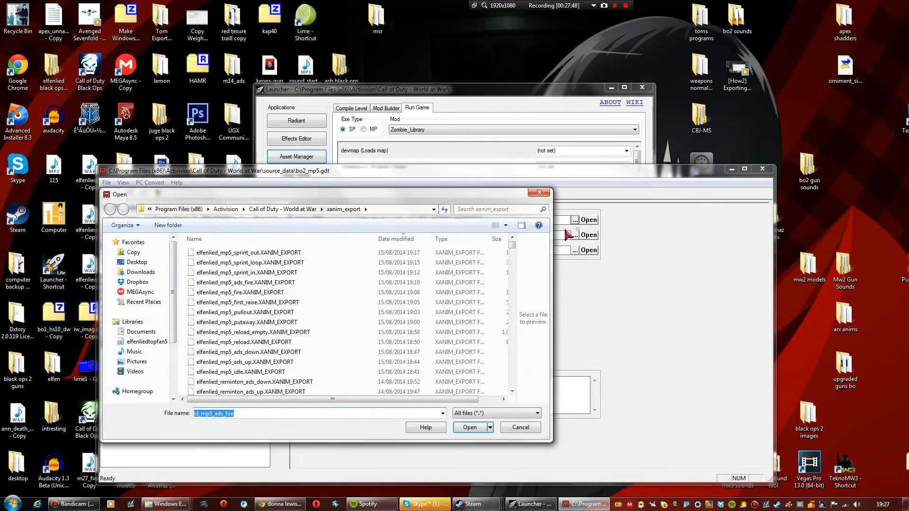
left_click(281, 274)
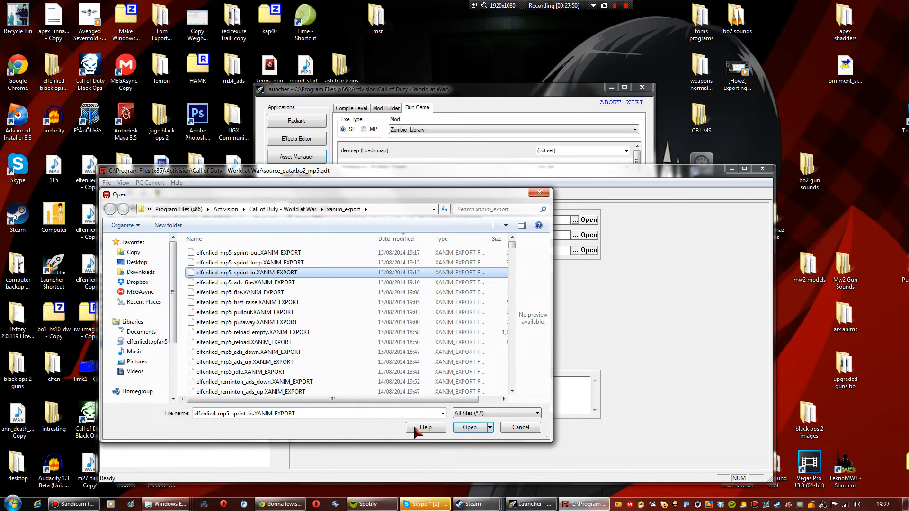
left_click(477, 430)
left_click(151, 184)
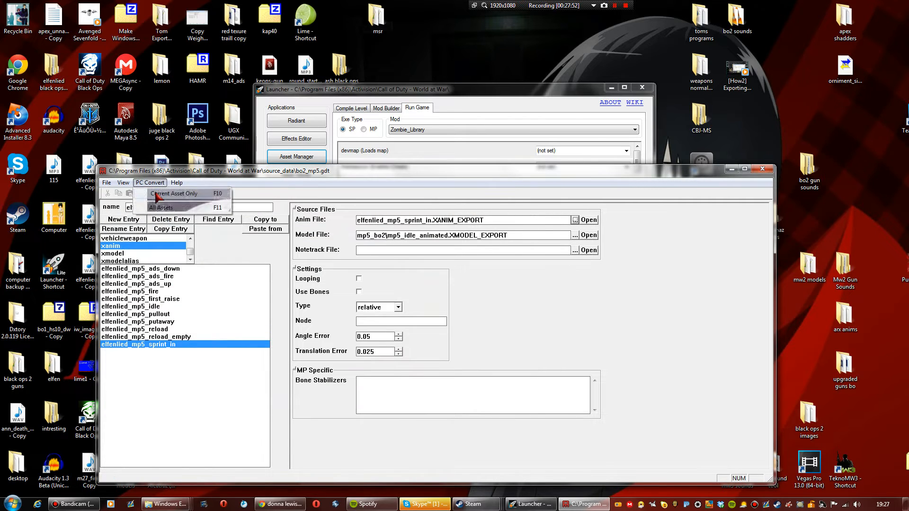
left_click(182, 192)
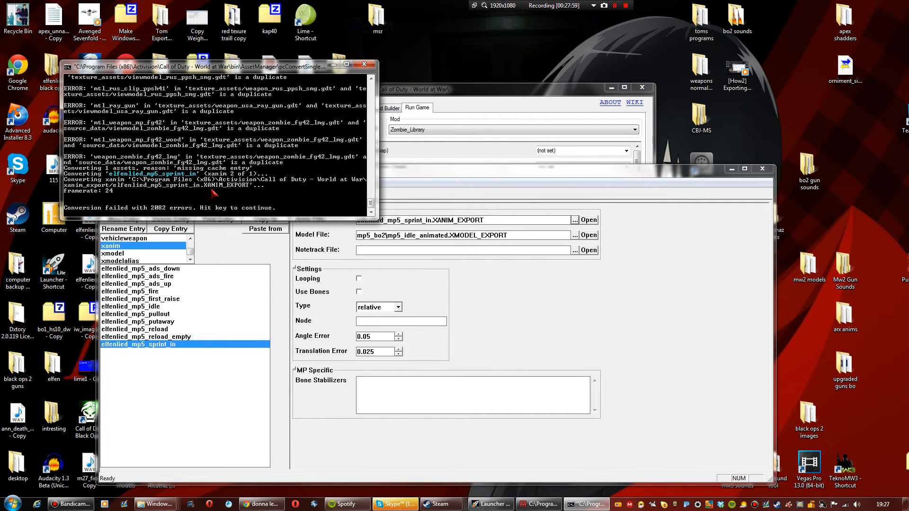
Duplicate the elfenlied_mp5_sprint_in entry as elfenlied_mp5_sprint_loop
left_click(170, 228)
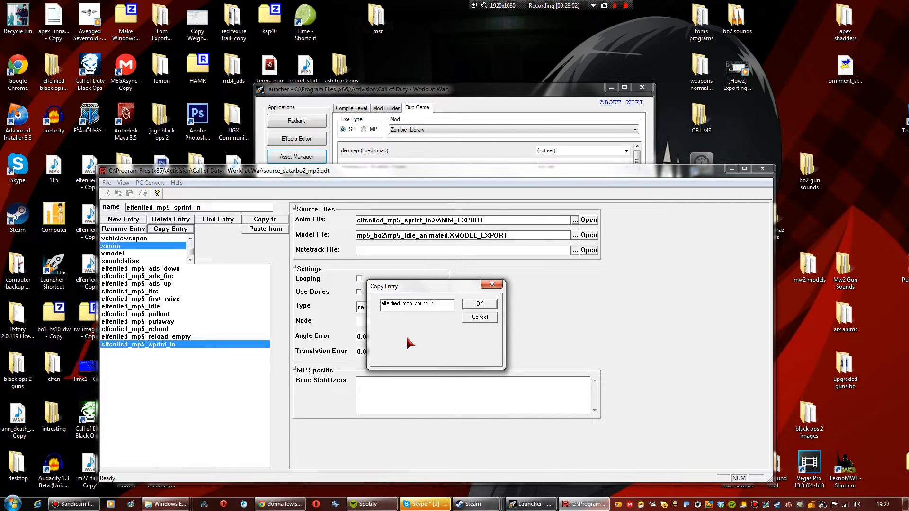
key("BackSpace")
type("loop")
key("Return")
Enable looping for elfenlied_mp5_sprint_loop and assign elfenlied_mp5_sprint_loop.XANIM_EXPORT as its anim file
left_click(359, 279)
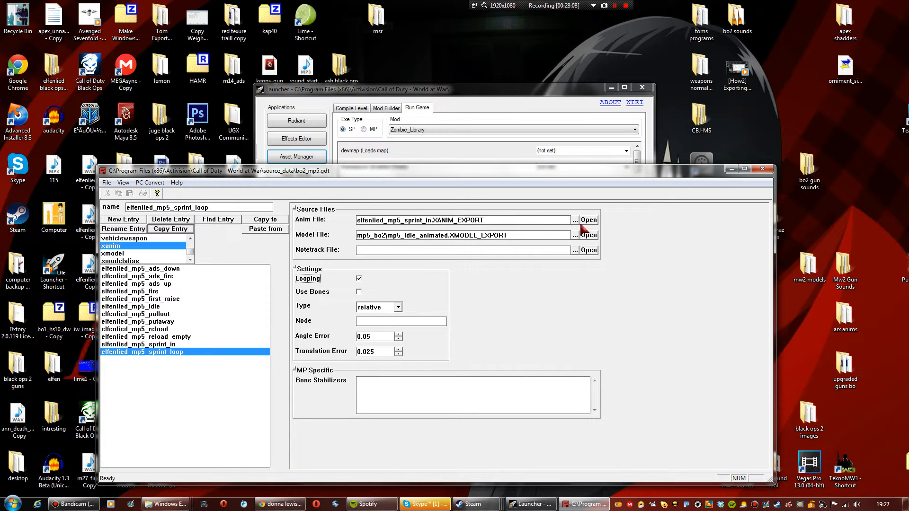
left_click(575, 221)
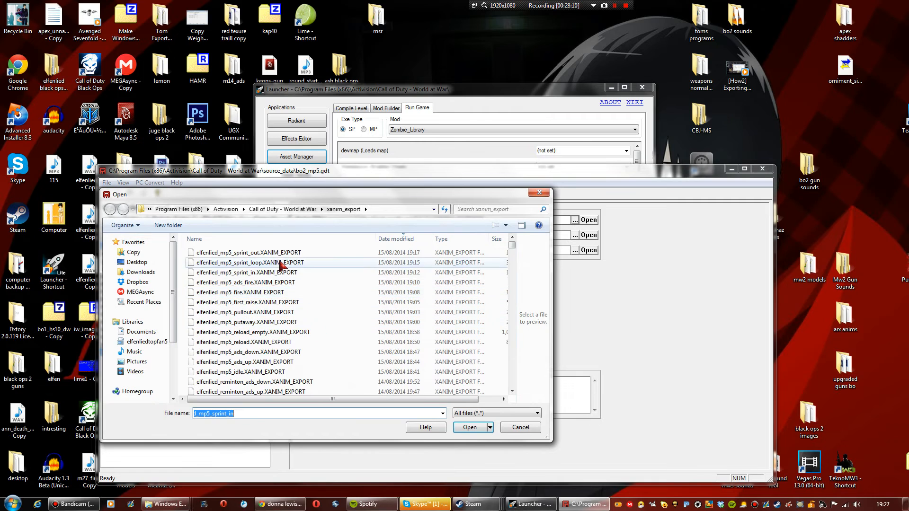
left_click(282, 264)
left_click(469, 428)
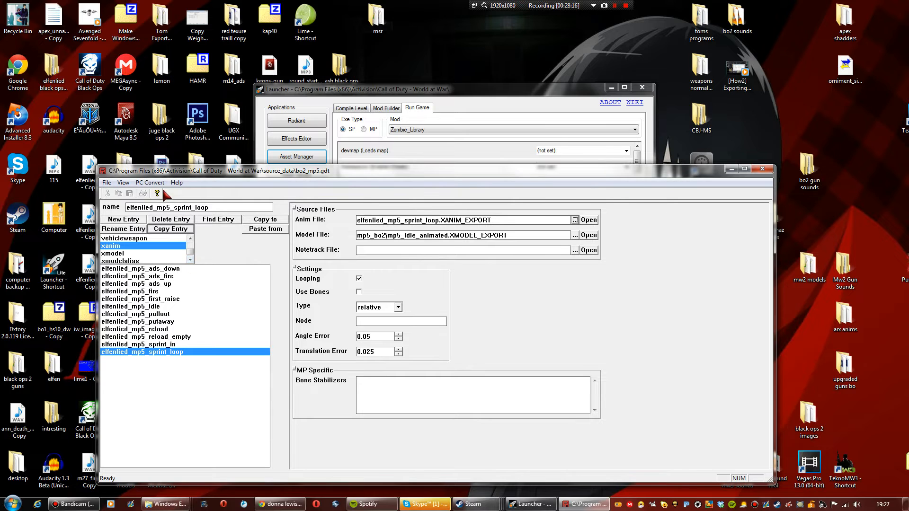
Convert only the elfenlied_mp5_sprint_loop animation for PC
left_click(151, 183)
left_click(179, 195)
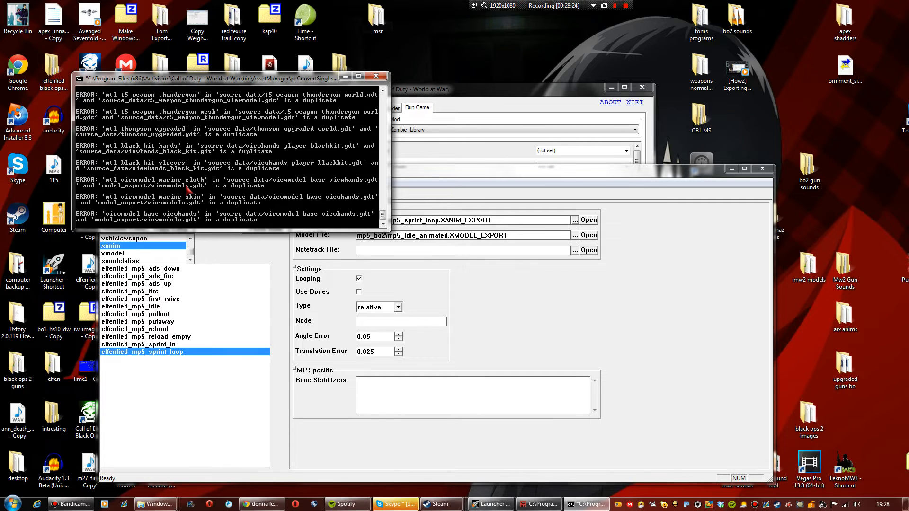
key("Return")
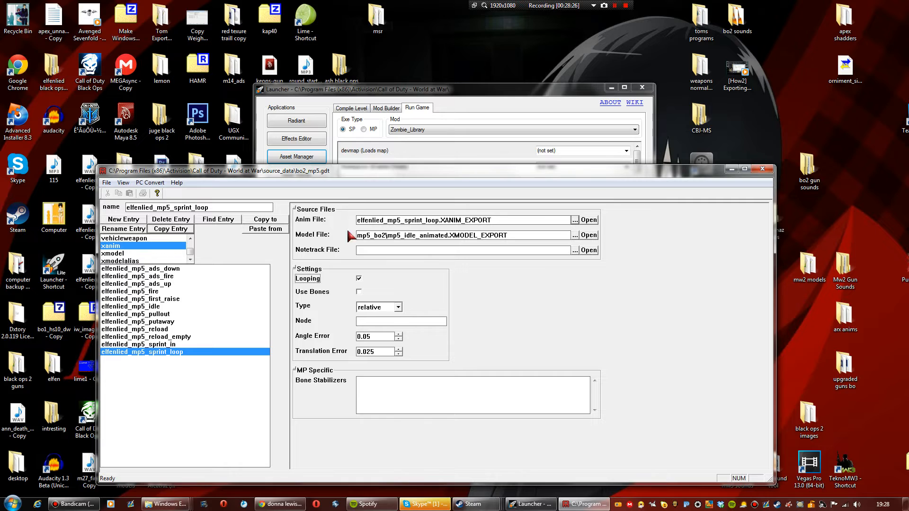
Duplicate the elfenlied_mp5_sprint_loop entry as elfenlied_mp5_sprint_out
left_click(169, 230)
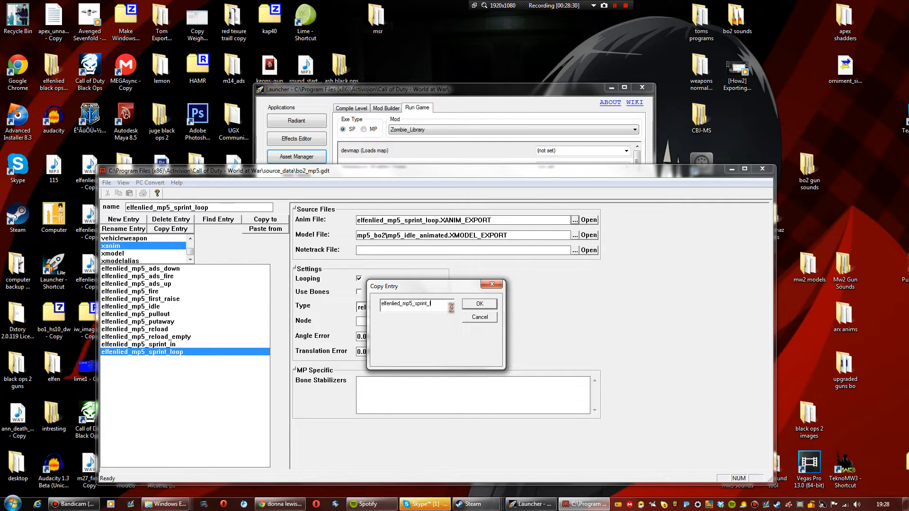
type("out")
key("Return")
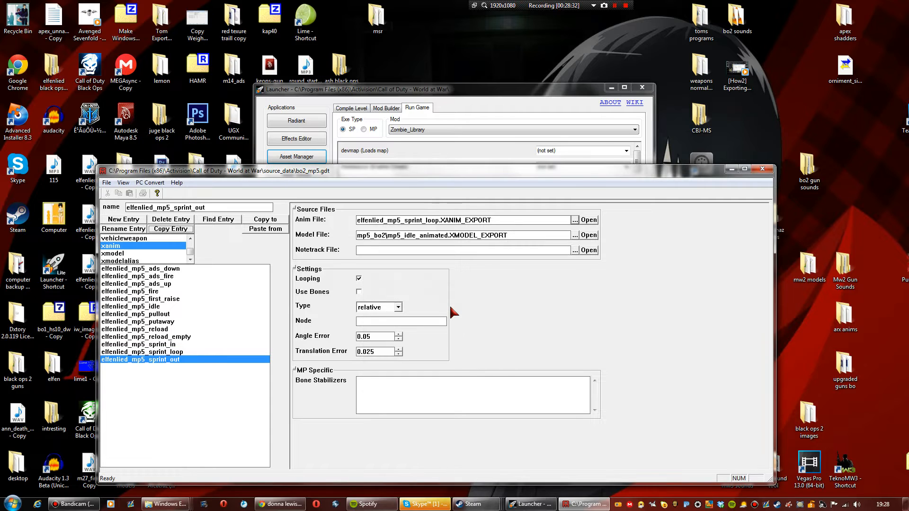
Disable looping for elfenlied_mp5_sprint_out and assign elfenlied_mp5_sprint_out.XANIM_EXPORT as its anim file
left_click(359, 278)
left_click(575, 220)
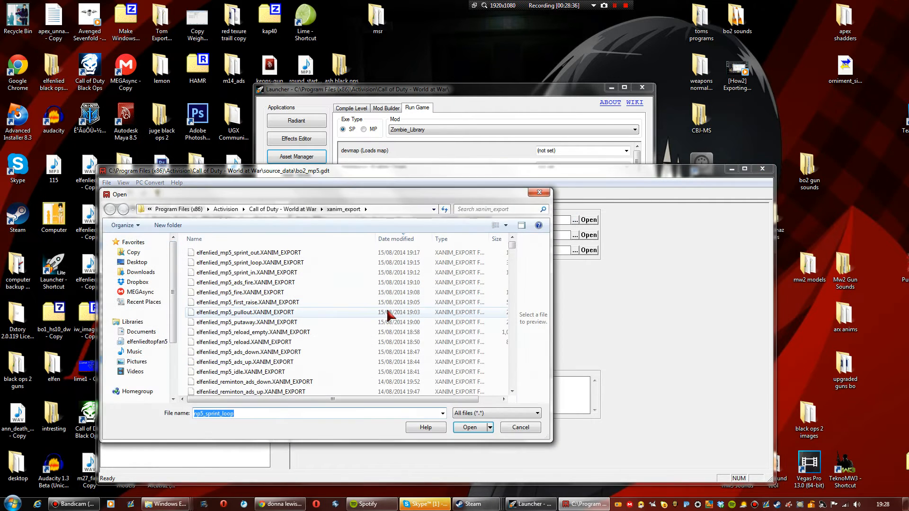
left_click(267, 253)
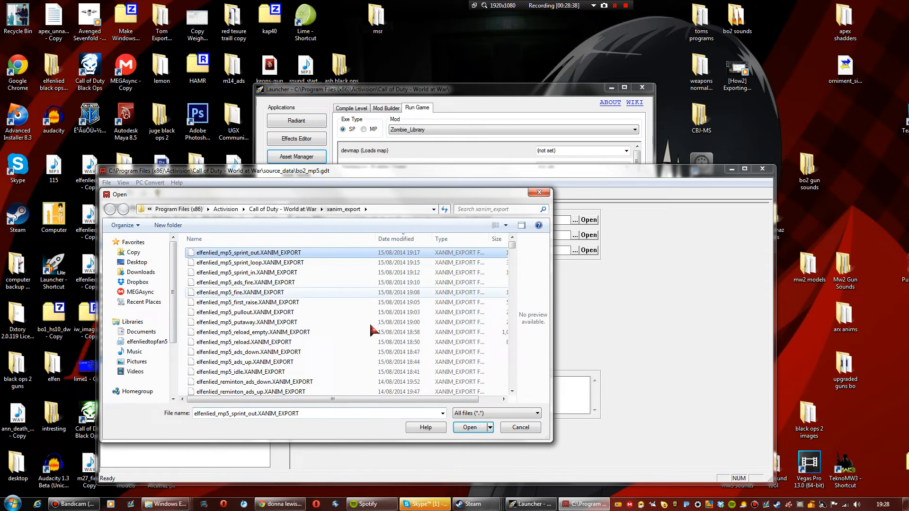
left_click(469, 428)
Convert only the elfenlied_mp5_sprint_out animation for PC
left_click(150, 183)
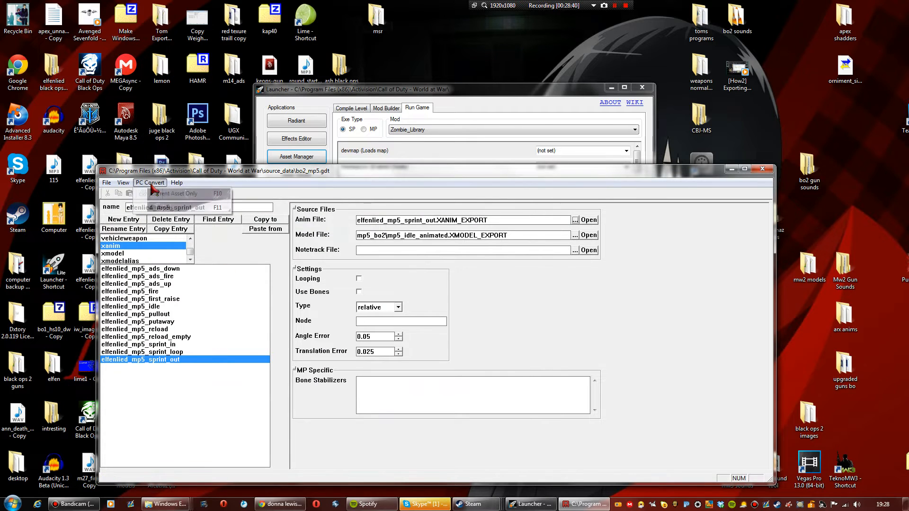
left_click(174, 194)
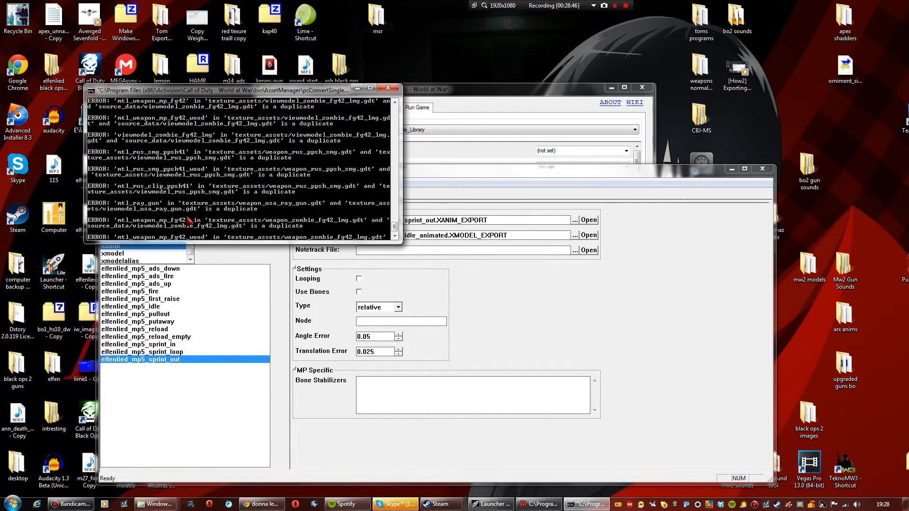
key("Return")
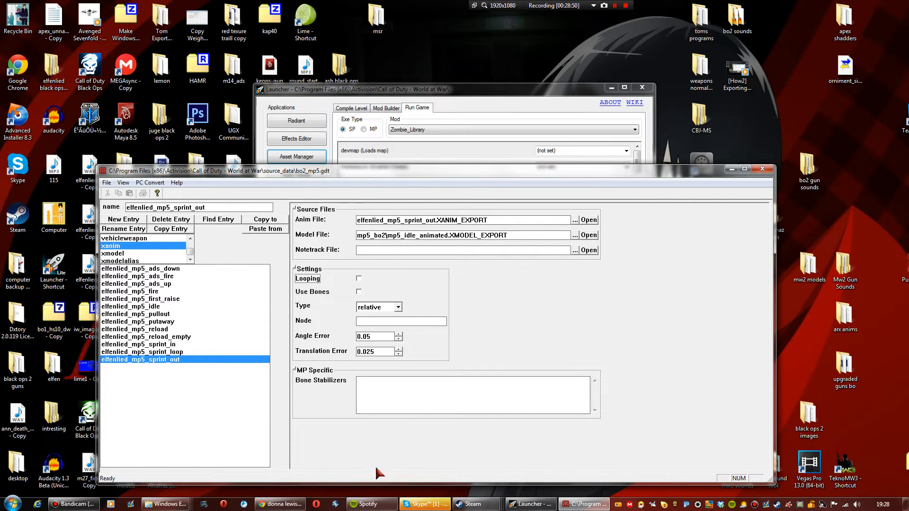
Start a second Asset Manager from the Launcher and load weaponsettings.gdt in it
left_click(533, 504)
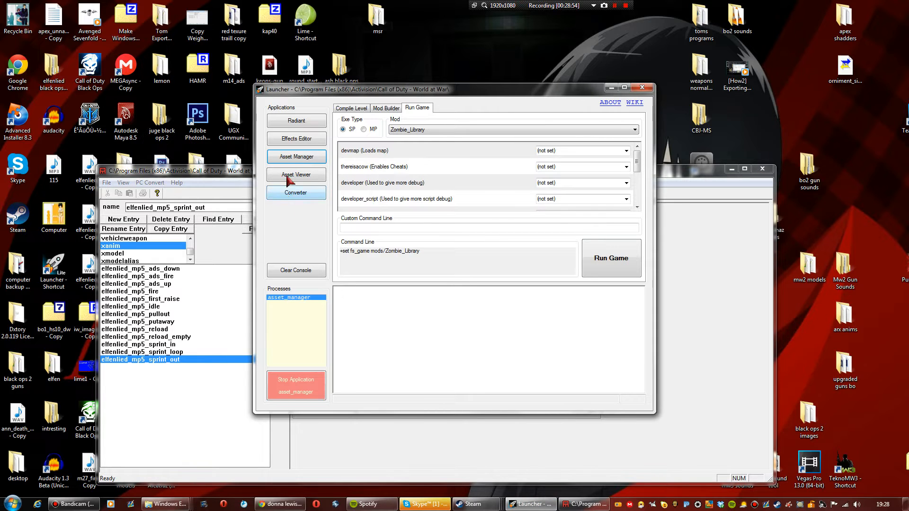
left_click(290, 159)
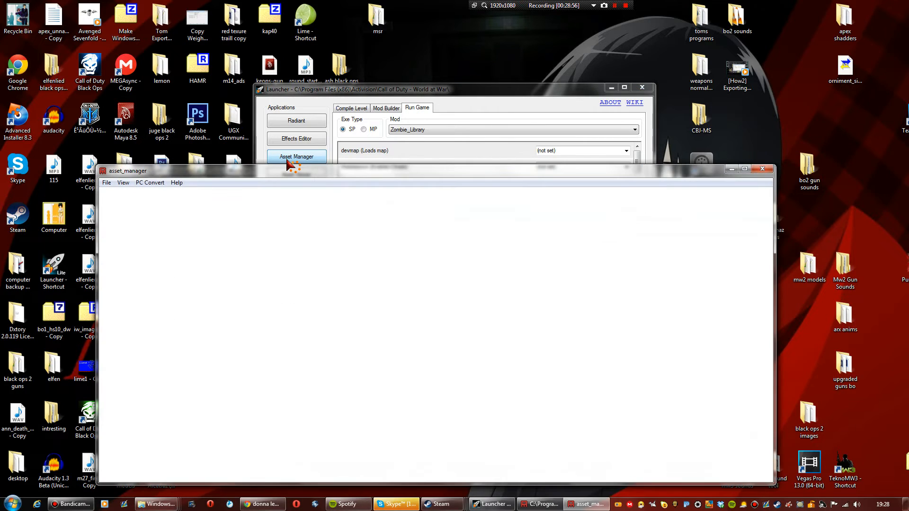
left_click(611, 88)
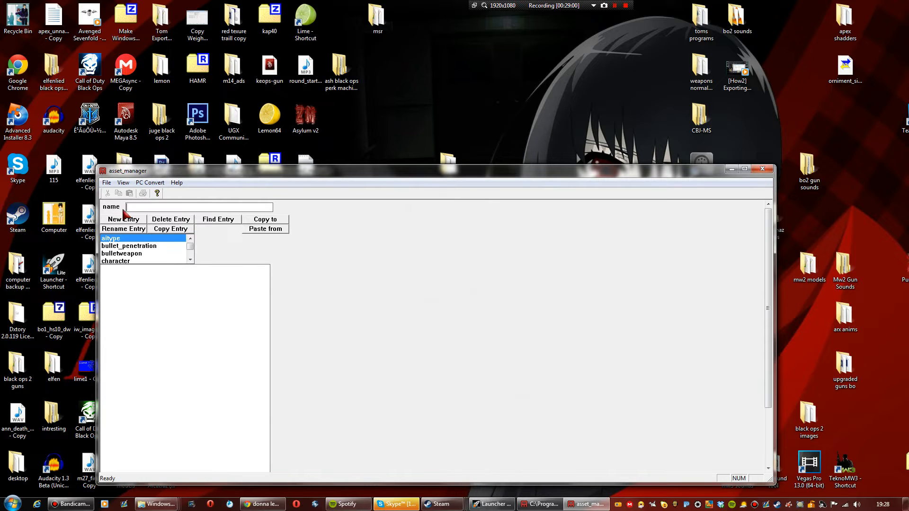
left_click(107, 183)
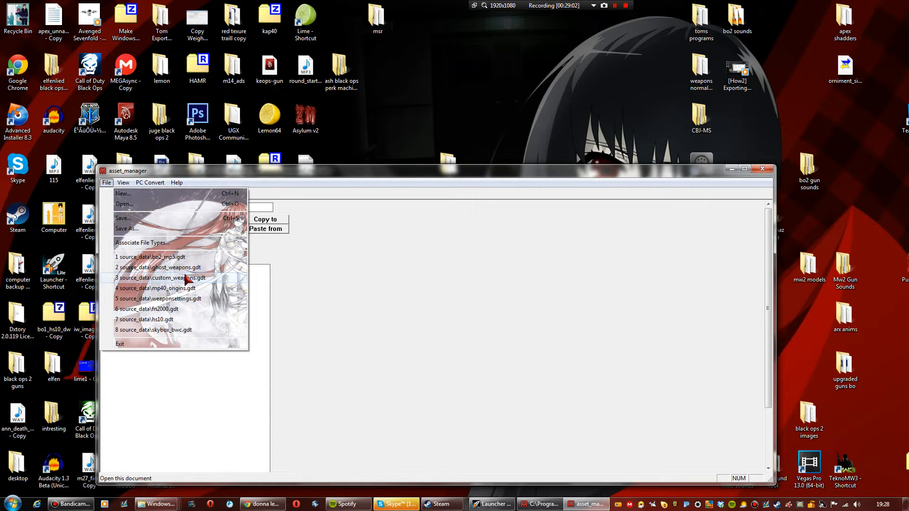
left_click(190, 299)
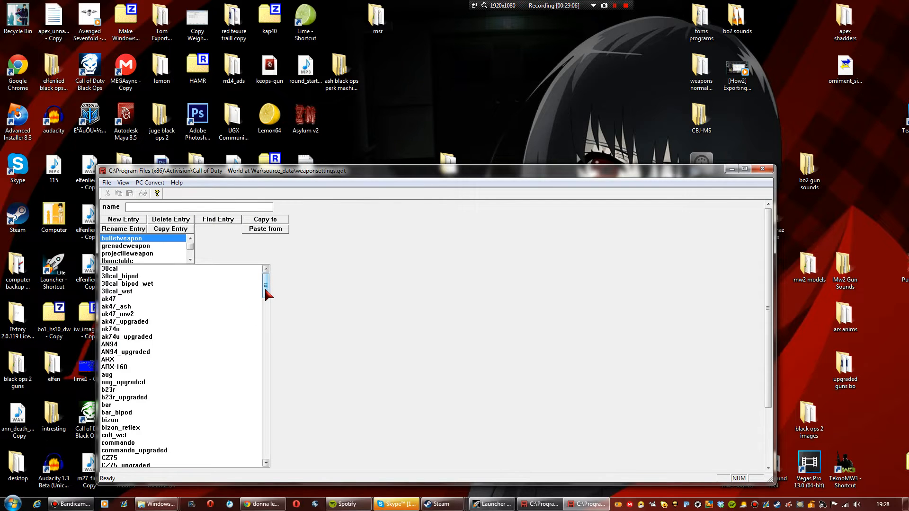
Duplicate the elfenlied_mp5k bulletweapon entry as mp5
left_click_drag(251, 173, 434, 133)
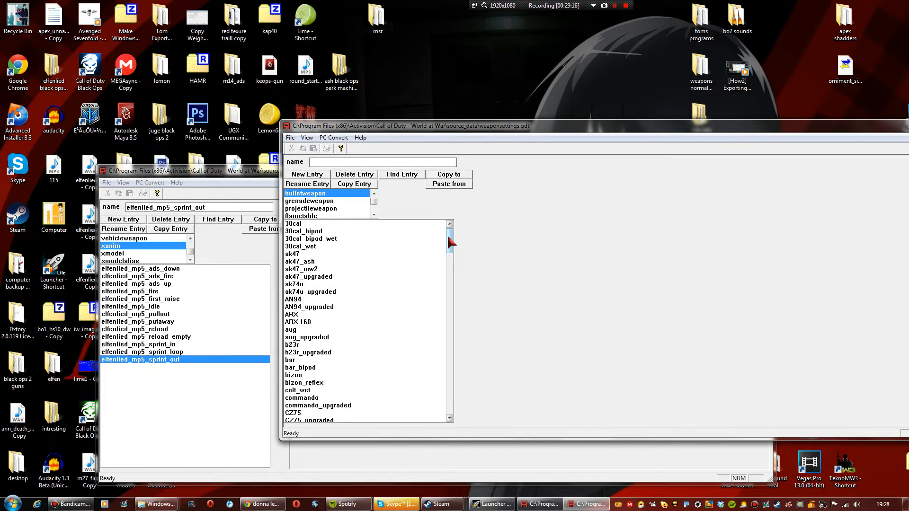
left_click_drag(450, 242, 450, 269)
left_click(317, 315)
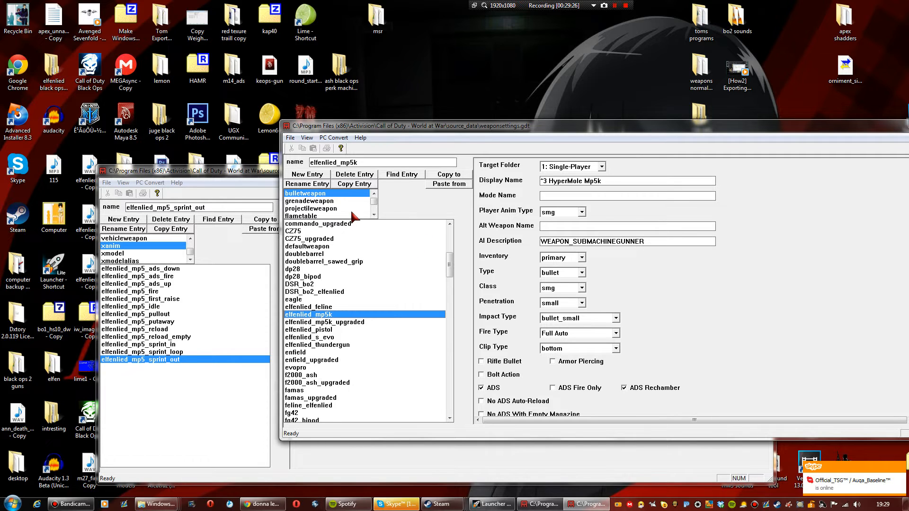
left_click(351, 185)
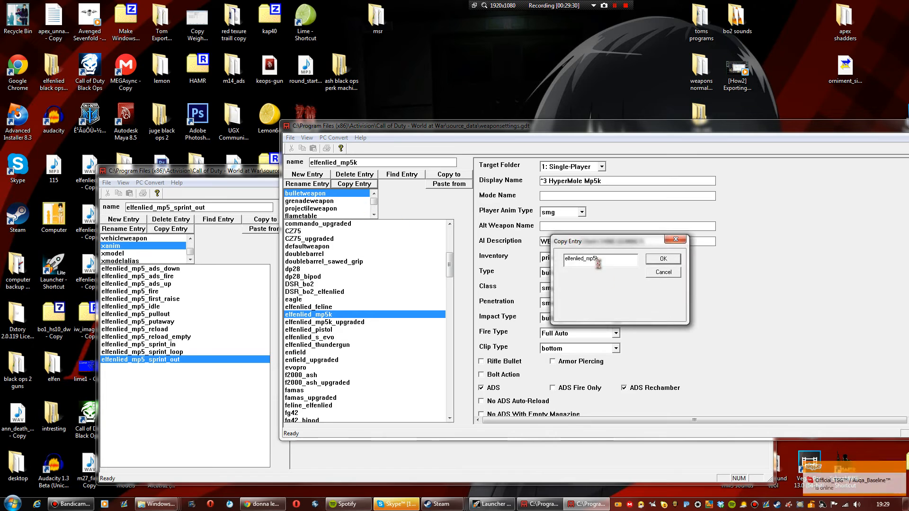
double_click(578, 259)
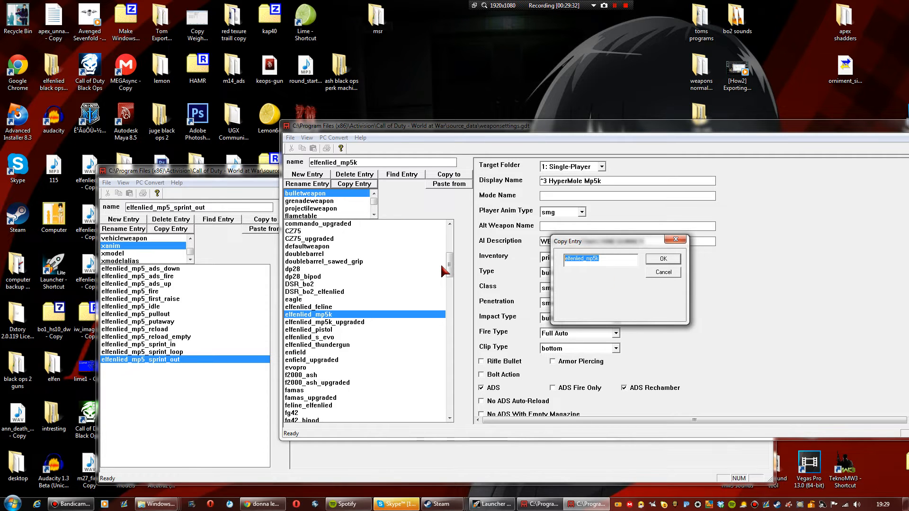
type("mp5")
key("Return")
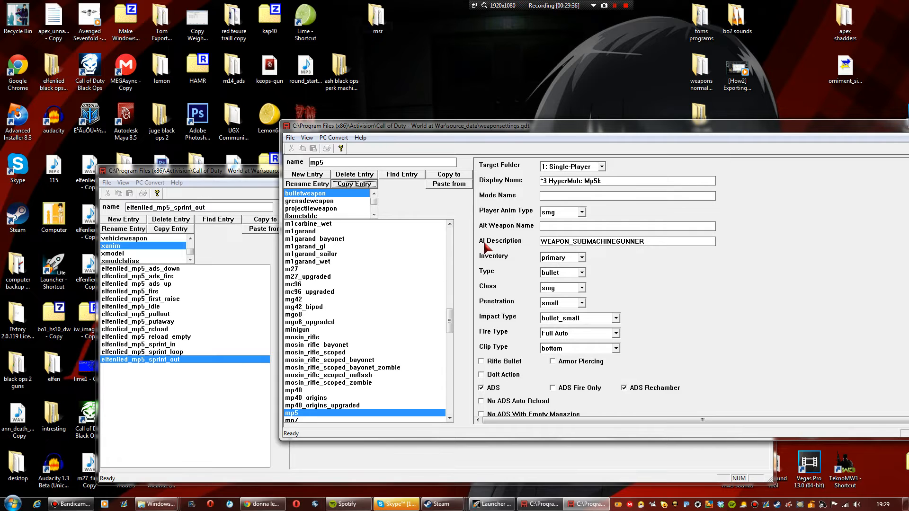
Set the mp5 weapon's display name, ammo name and clip name all to mp5
left_click_drag(604, 181, 470, 184)
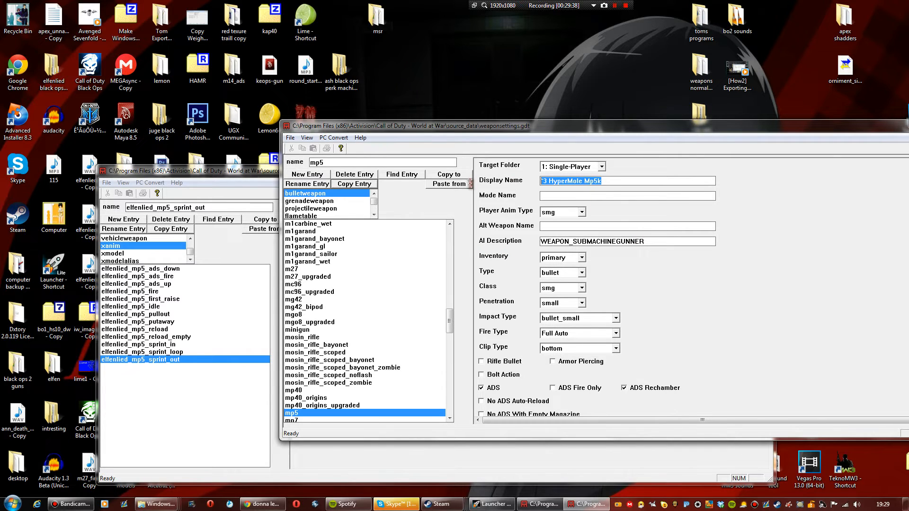
key("BackSpace")
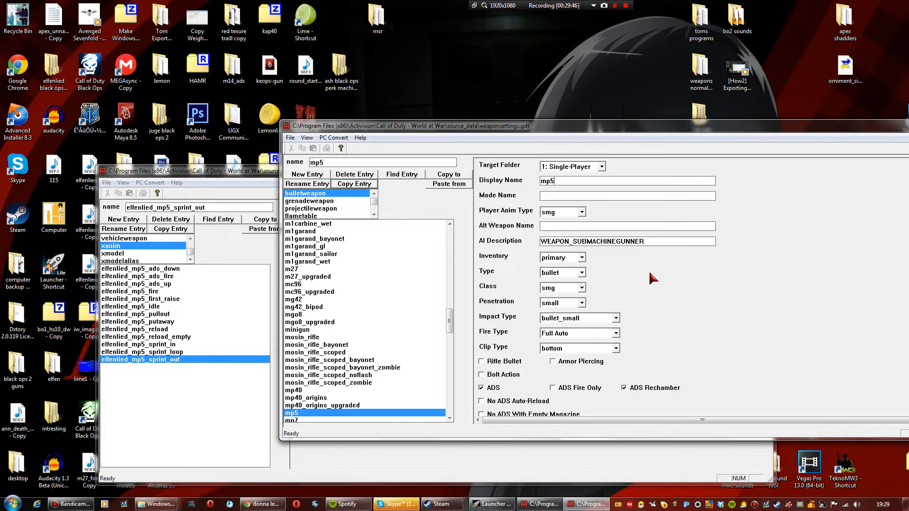
scroll(653, 278, "down", 5)
scroll(652, 279, "down", 5)
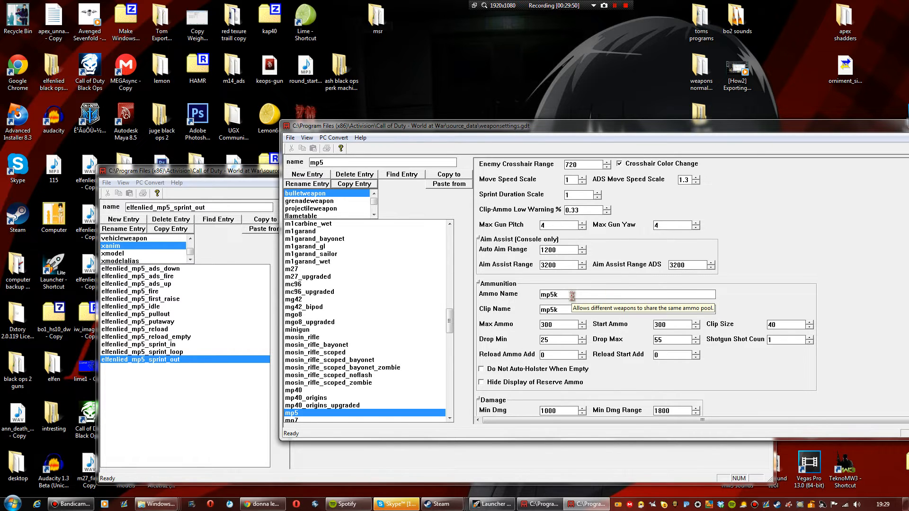
left_click(572, 296)
key("BackSpace")
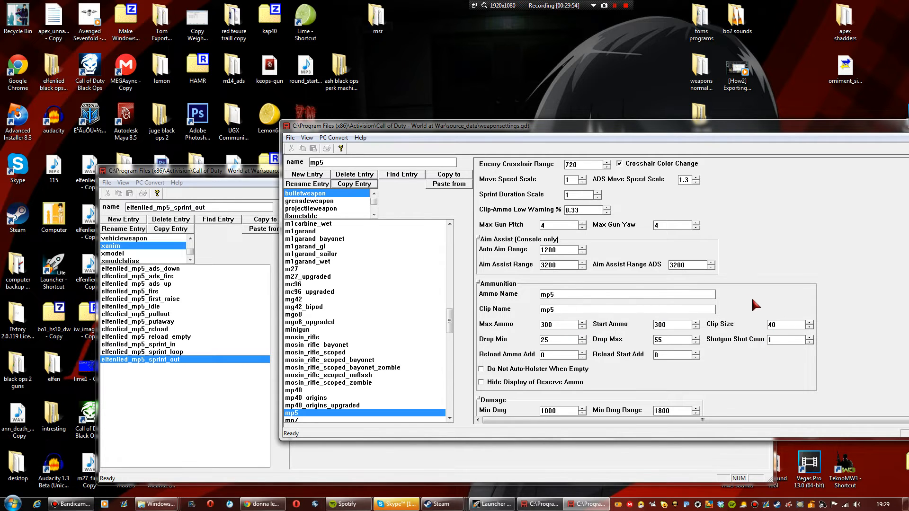
Edit the mp5 weapon's Reload time in its State Timers settings
left_click_drag(649, 125, 525, 114)
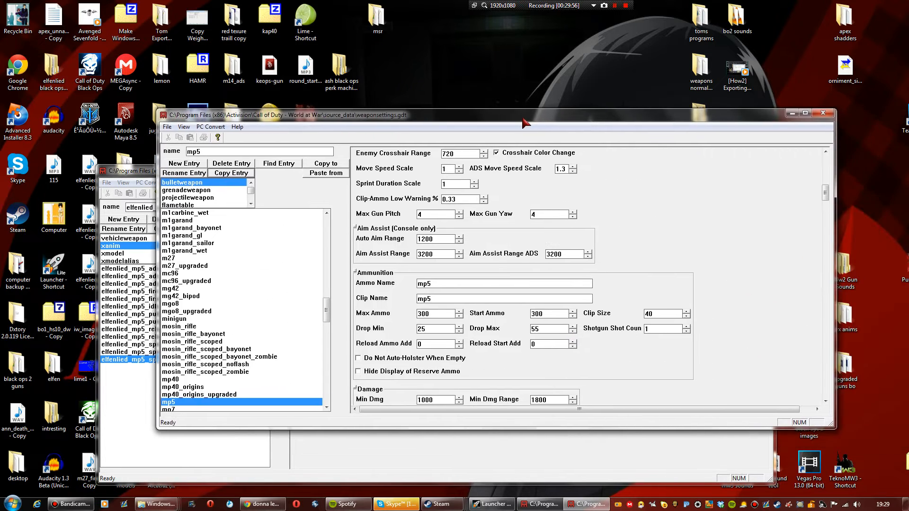
scroll(700, 278, "down", 3)
scroll(700, 279, "down", 6)
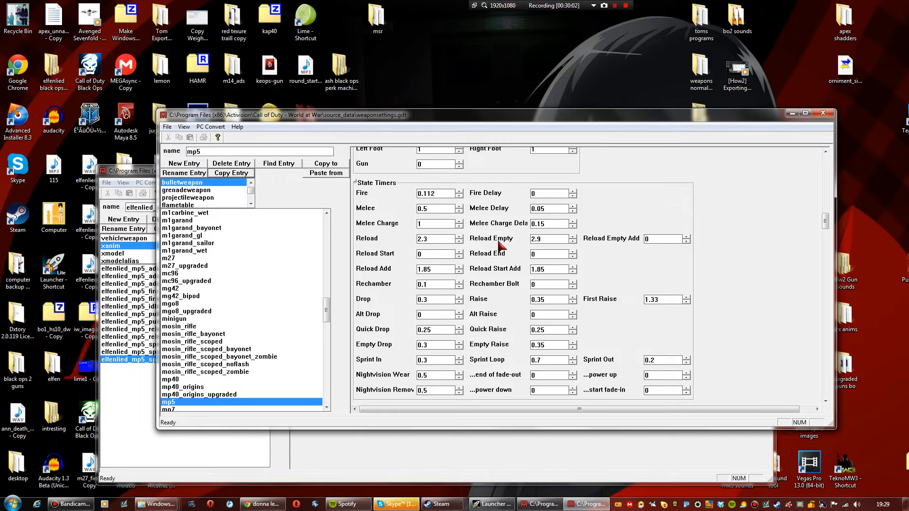
left_click(442, 238)
key("BackSpace")
Set Move Up and Pos Move Rate to 0 in the mp5 weapon's Stand Movement Settings
left_click_drag(825, 224, 823, 233)
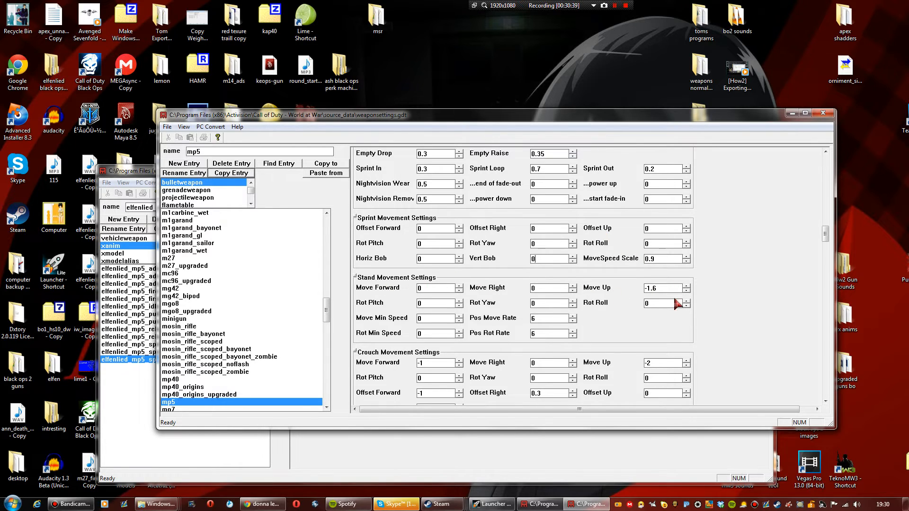
double_click(650, 290)
type("0")
scroll(826, 234, "down", 1)
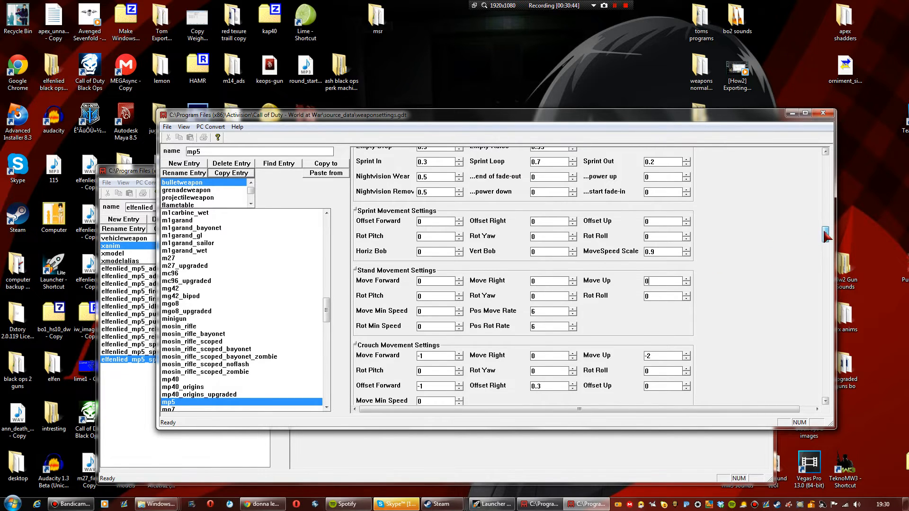
double_click(549, 311)
type("0")
Set the mp5 weapon's View Gun 1 model to mp5_vm
scroll(824, 238, "down", 3)
left_click_drag(824, 238, 822, 306)
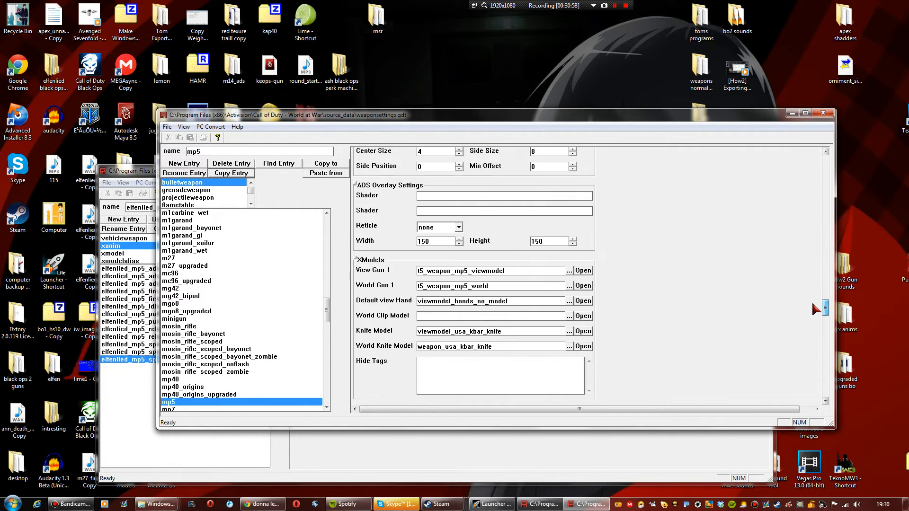
left_click_drag(508, 271, 373, 283)
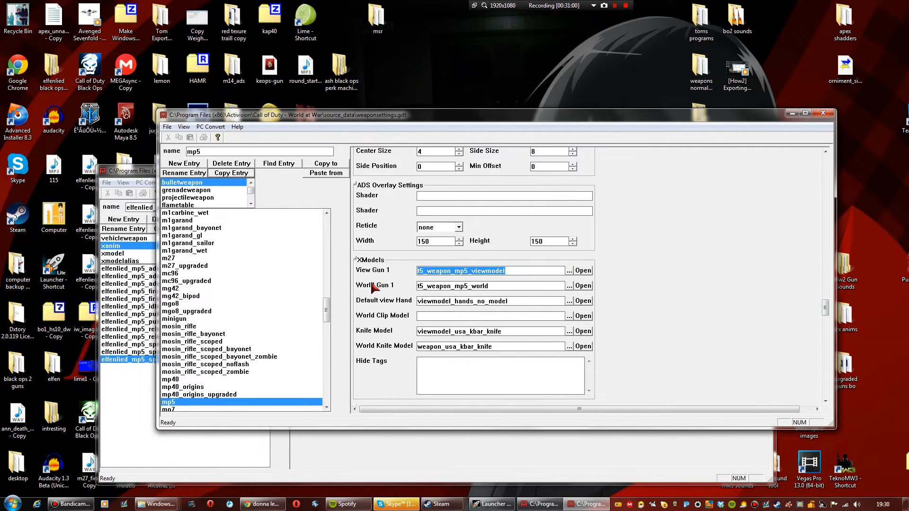
type("mp5_vm")
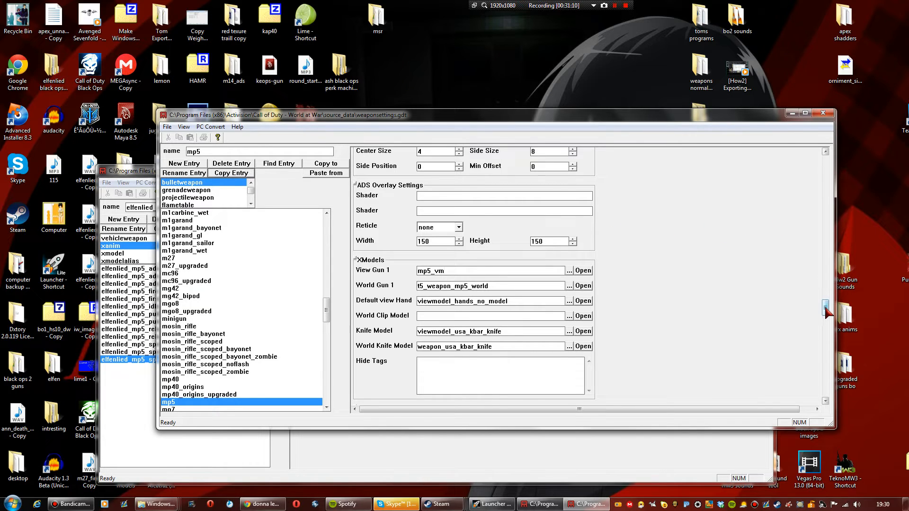
Set the mp5 weapon's Idle animation to elfenlied_mp5_idle
left_click_drag(825, 308, 805, 322)
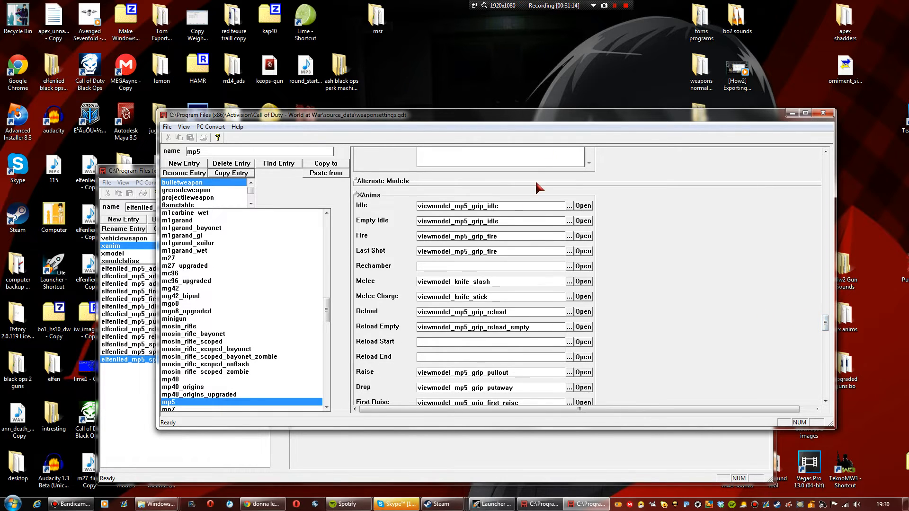
left_click_drag(505, 207, 235, 224)
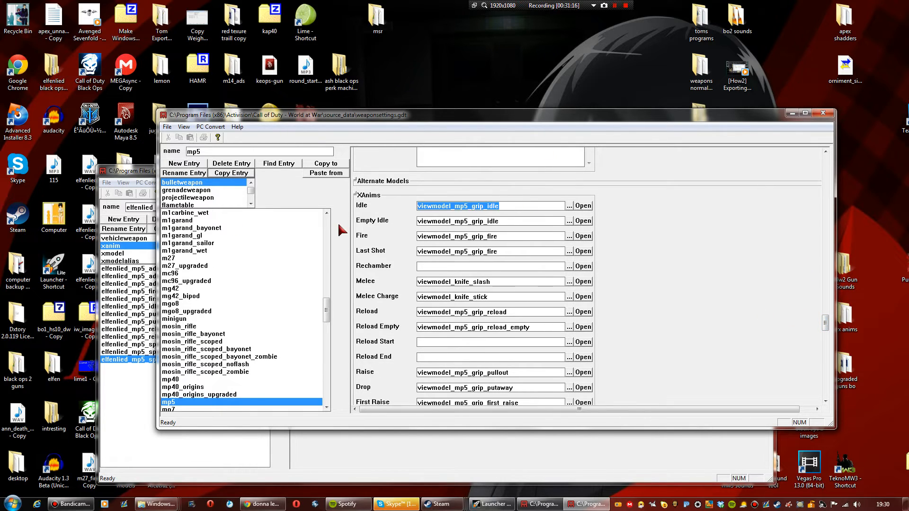
type("elfenlied")
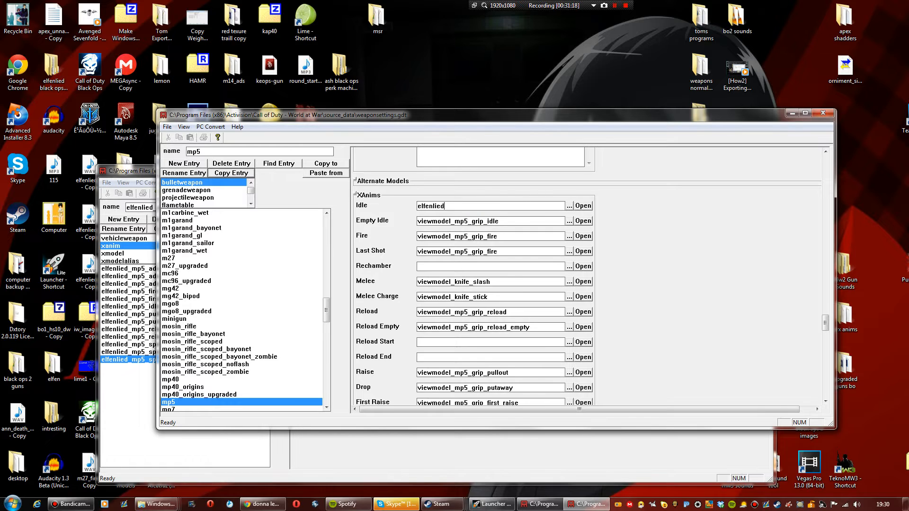
type("_mp5_idle")
Copy the Idle animation name elfenlied_mp5_idle and use it as the mp5 weapon's Empty Idle animation
left_click_drag(487, 206, 361, 223)
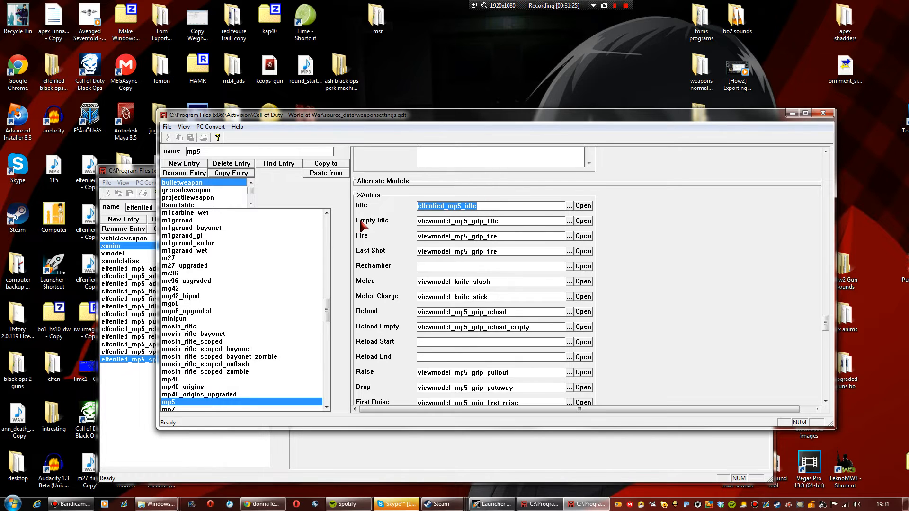
key("ctrl+c")
double_click(509, 223)
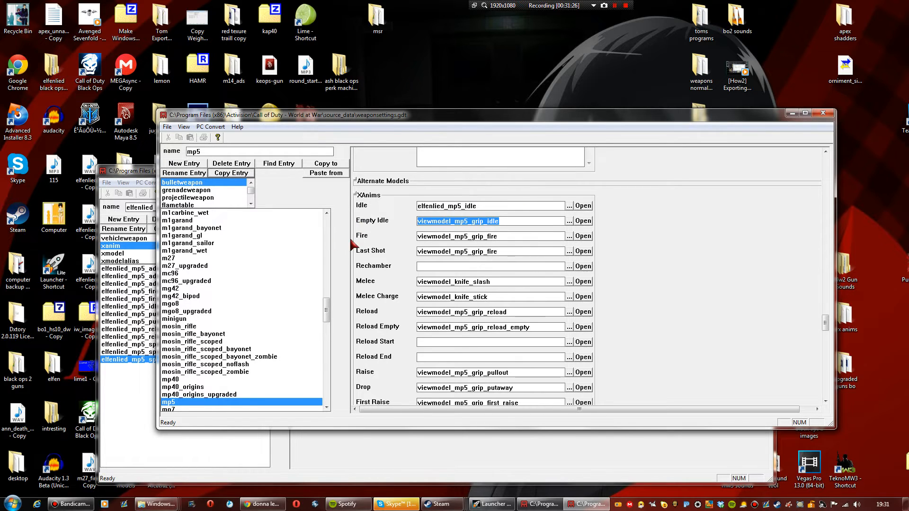
key("ctrl+v")
Set the mp5 weapon's Fire animation to elfenlied_mp5_fire
double_click(503, 236)
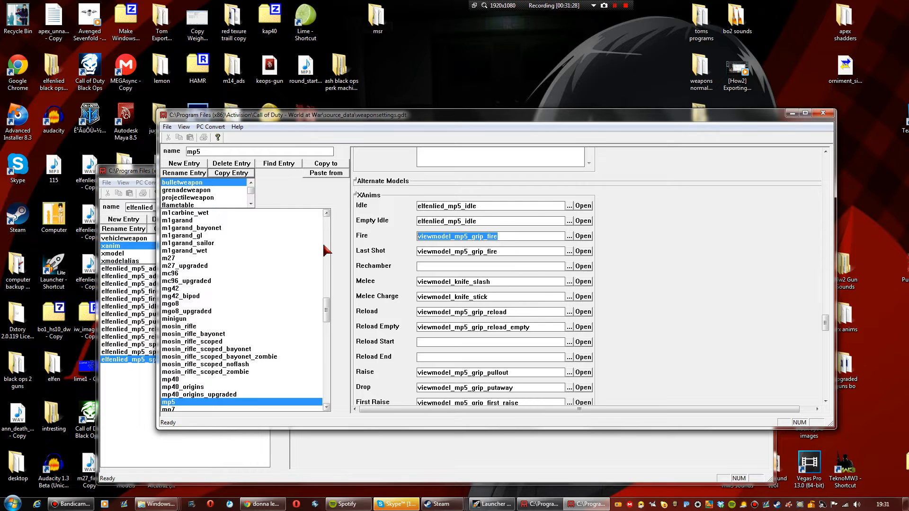
key("ctrl+v")
key("BackSpace")
key("BackSpace")
key("BackSpace")
key("BackSpace")
type("for")
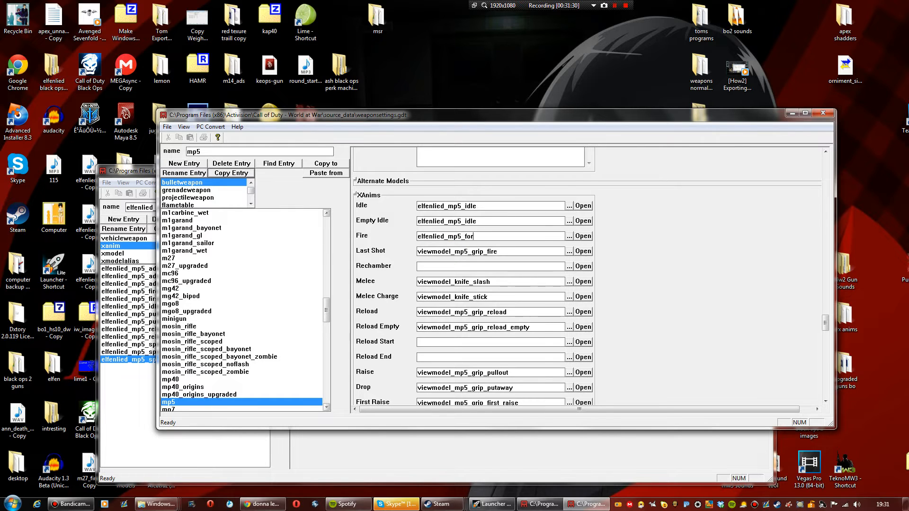
key("BackSpace")
key("BackSpace")
type("ire")
Set the mp5 weapon's Last Shot animation to elfenlied_mp5_fire
key("Tab")
key("ctrl+v")
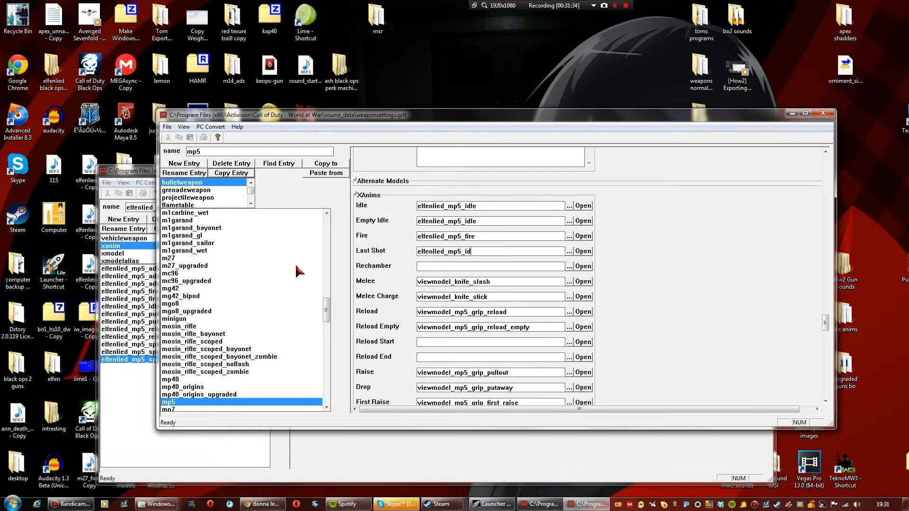
type("fore")
key("BackSpace")
key("BackSpace")
key("BackSpace")
type("ire")
Set the mp5 weapon's Reload animation to elfenlied_mp5_reload
double_click(504, 312)
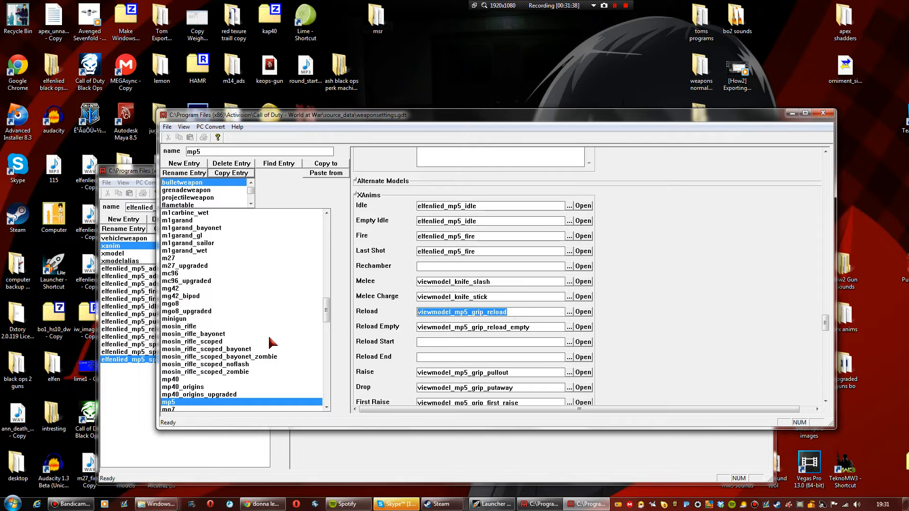
key("ctrl+v")
key("BackSpace")
key("BackSpace")
key("BackSpace")
type("r")
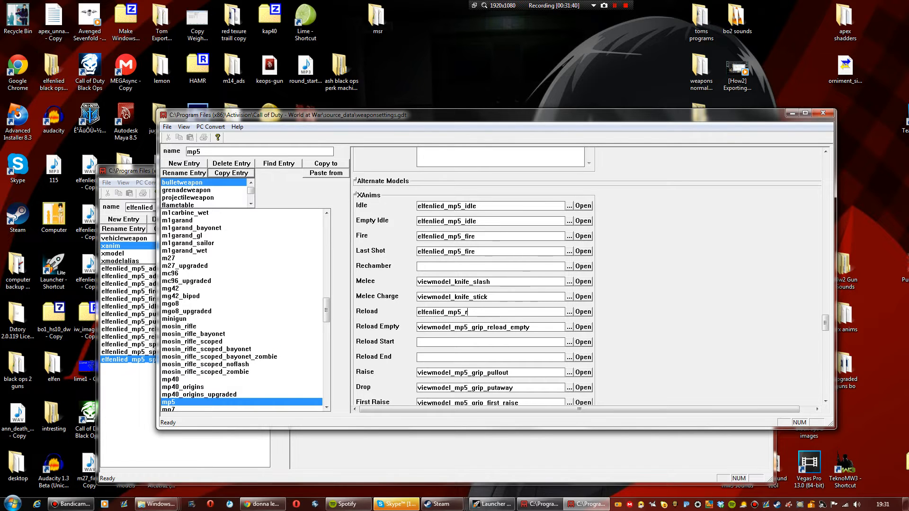
type("eloa")
Set the mp5 weapon's Reload Empty animation to elfenlied_mp5_reload_empty
double_click(424, 327)
key("ctrl+v")
key("BackSpace")
key("BackSpace")
key("BackSpace")
key("BackSpace")
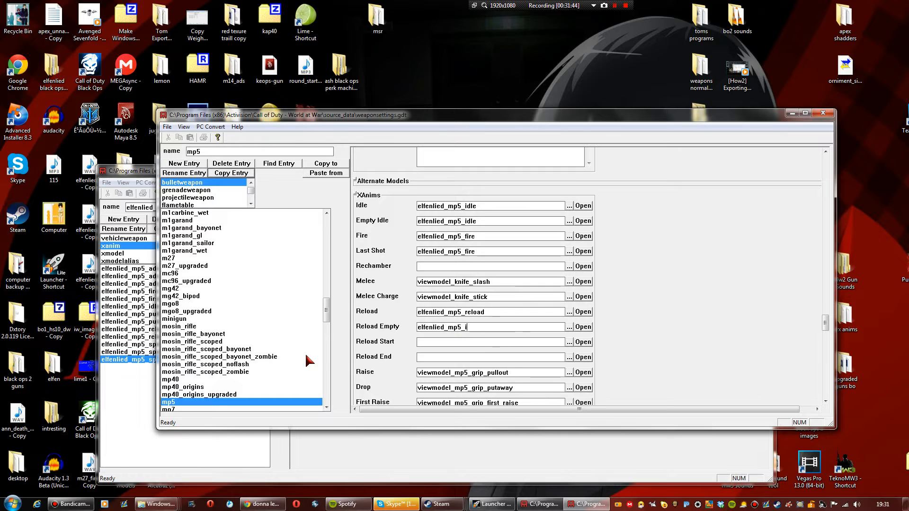
type("reload_empty")
Set the mp5 weapon's Raise animation to elfenlied_mp5_pullout
double_click(519, 373)
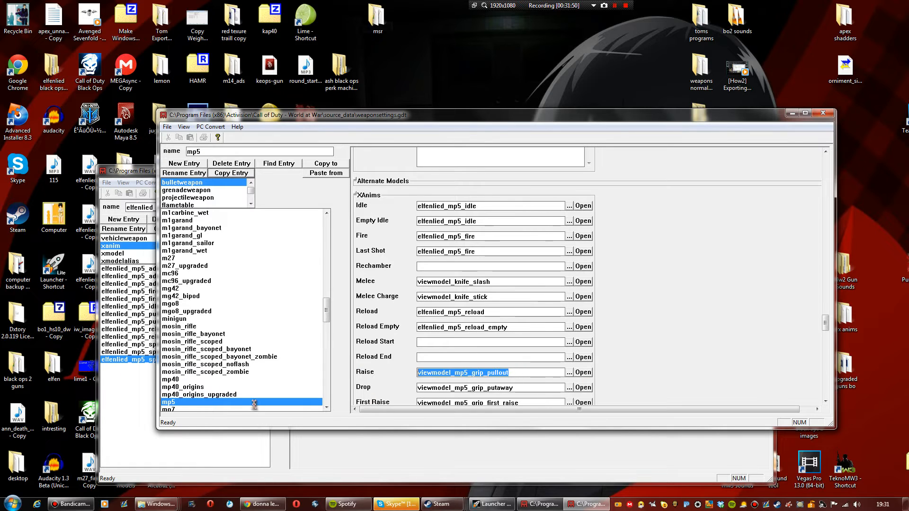
key("ctrl+v")
key("BackSpace")
key("BackSpace")
key("BackSpace")
key("BackSpace")
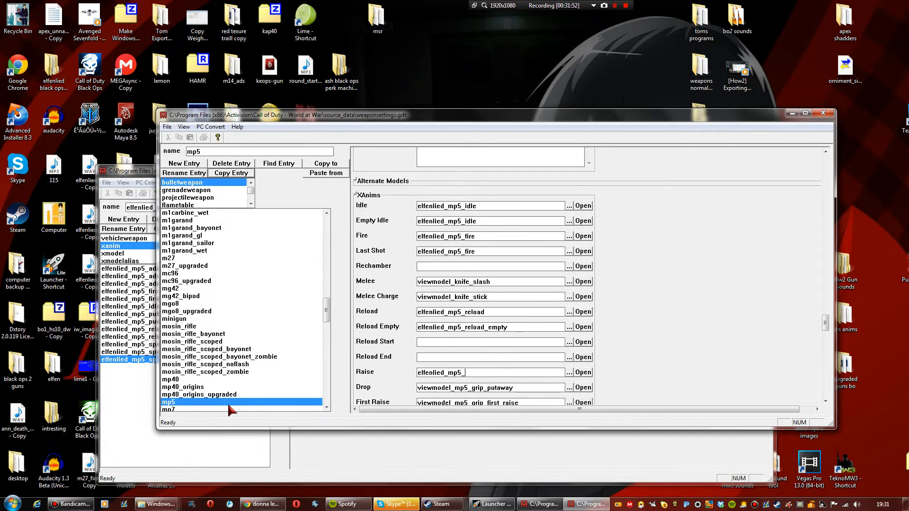
type("pullout")
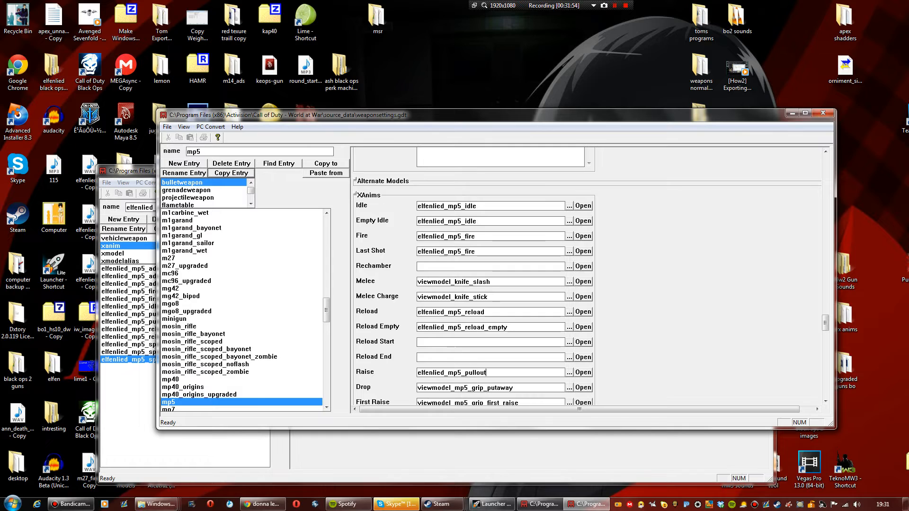
Set the mp5 weapon's Drop animation to elfenlied_mp5_putaway and its First Raise animation to elfenlied_mp5_first_raise
double_click(525, 387)
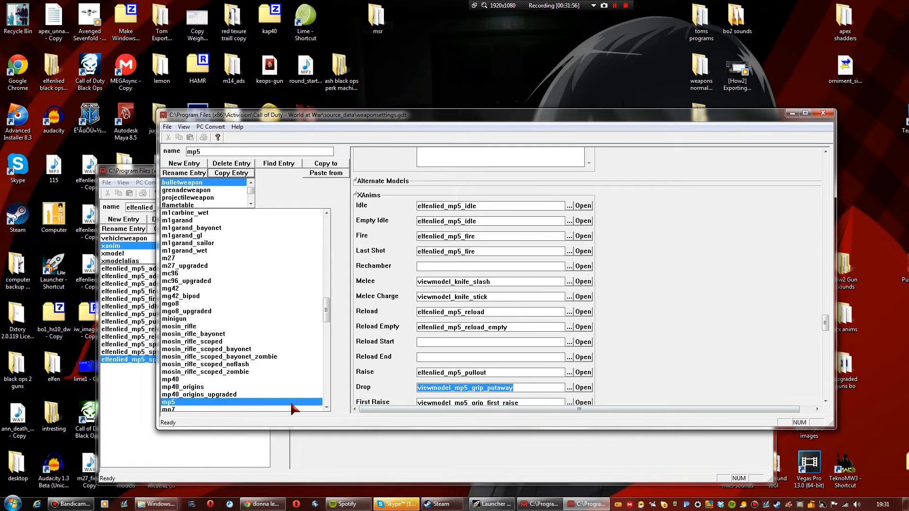
type("elfenlied_mp5_idle")
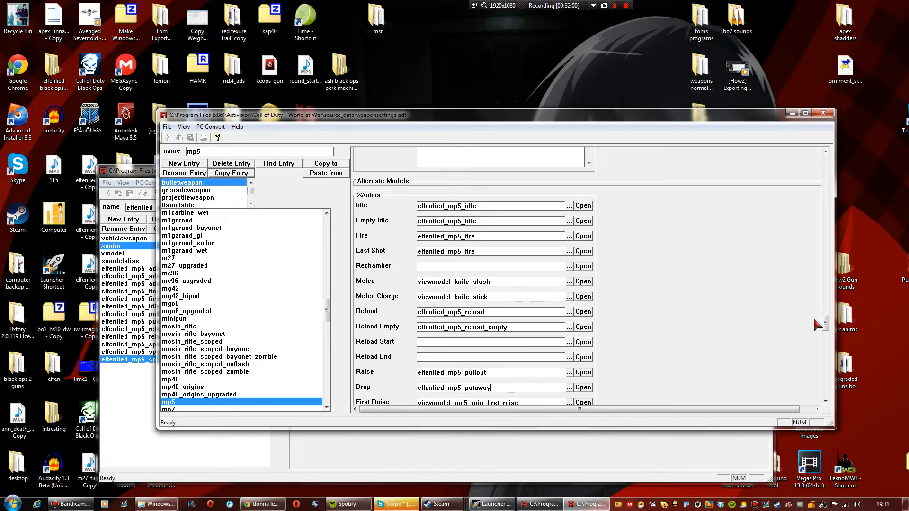
scroll(816, 325, "down", 5)
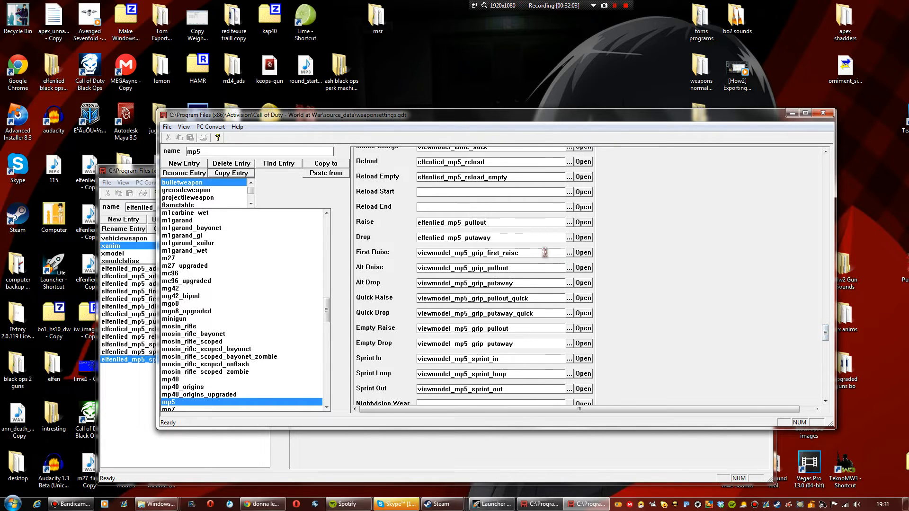
double_click(527, 253)
type("elfenlied_mp5_fir")
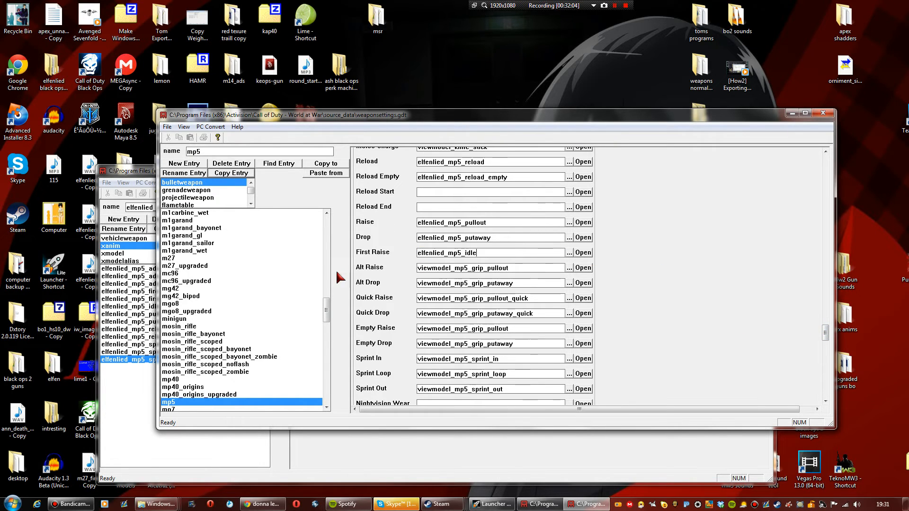
type("st_rais")
Set the mp5 weapon's Alt Raise animation to elfenlied_mp5_pullout and its Alt Drop animation to elfenlied_mp5_putaway
key("Tab")
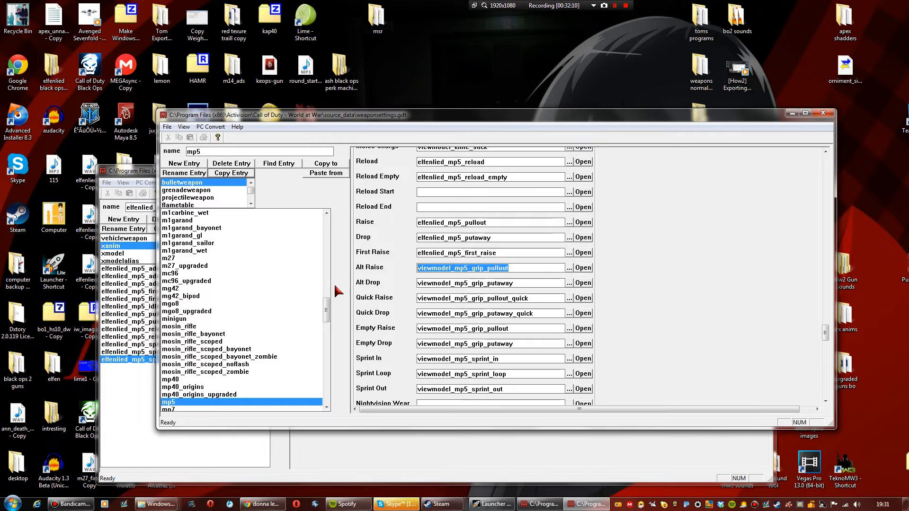
type("elfenlied_mp5_pullo")
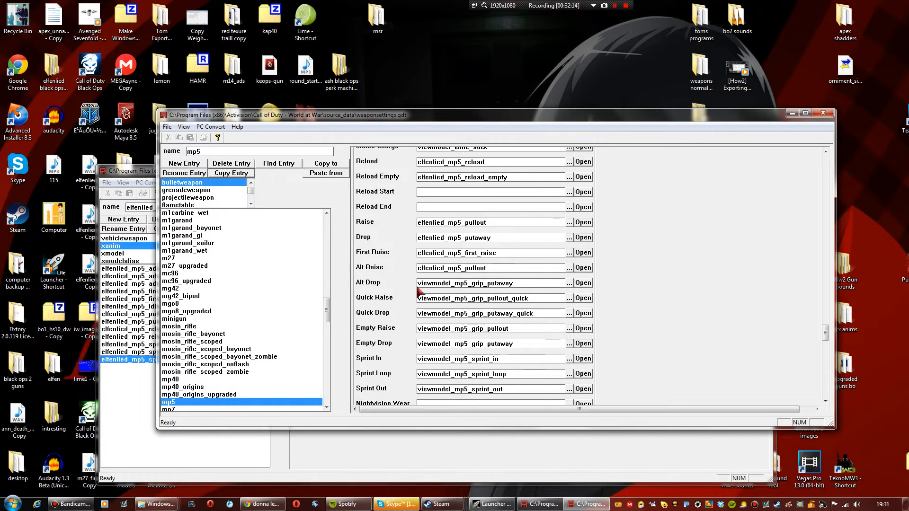
key("Tab")
type("elfenlied_mp5_idle")
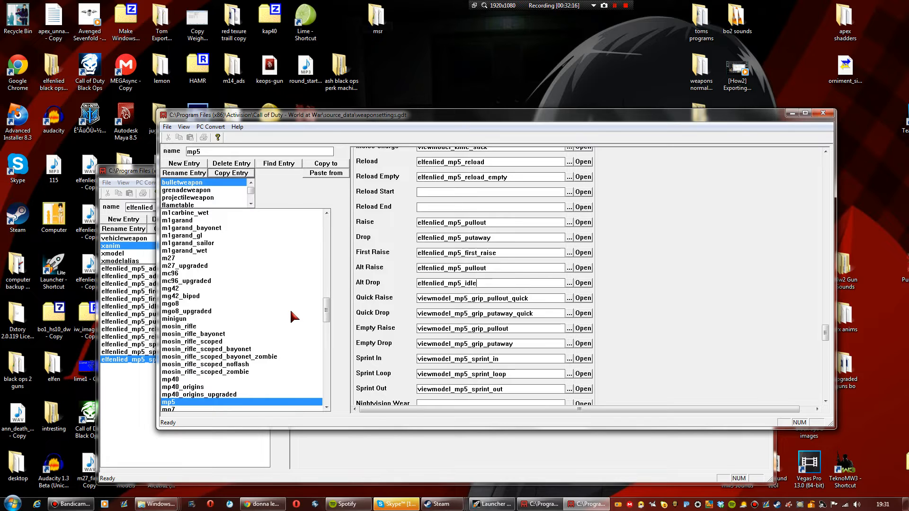
type("putaway")
Set the mp5 weapon's Quick Raise animation to elfenlied_mp5_pullout
key("Tab")
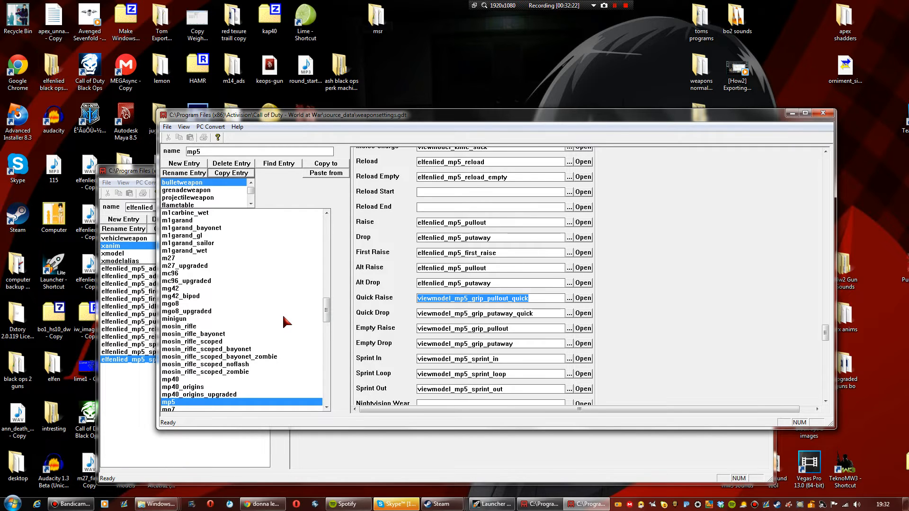
type("elfenlied_mp5_idle")
key("BackSpace")
key("BackSpace")
type("pull")
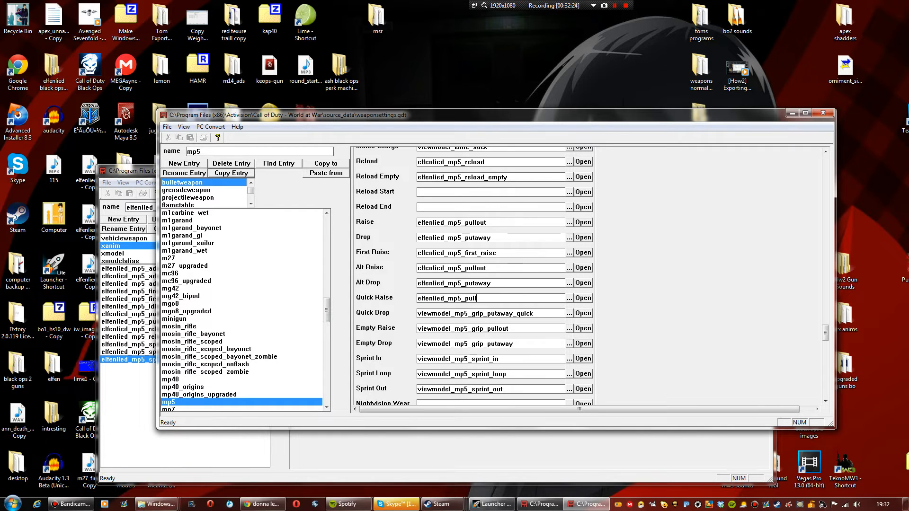
type("out")
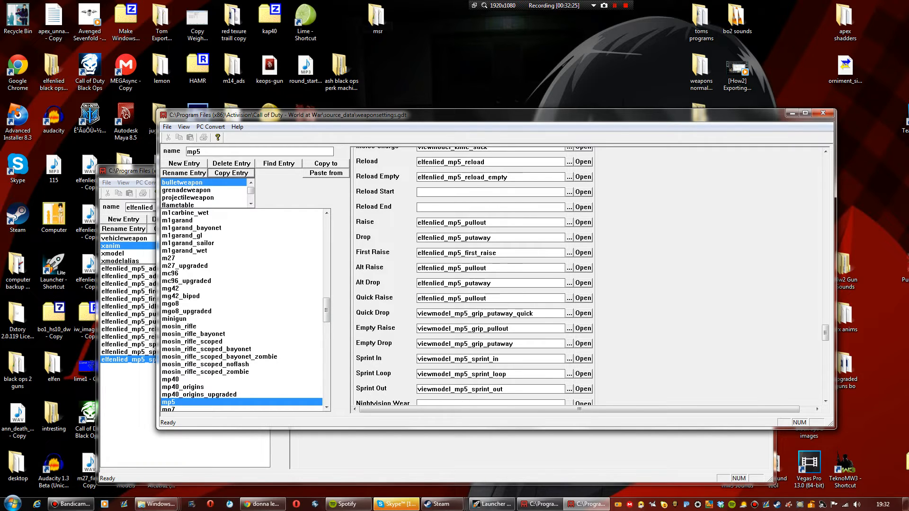
Set the mp5 weapon's Quick Drop animation to elfenlied_mp5_putaway
double_click(543, 314)
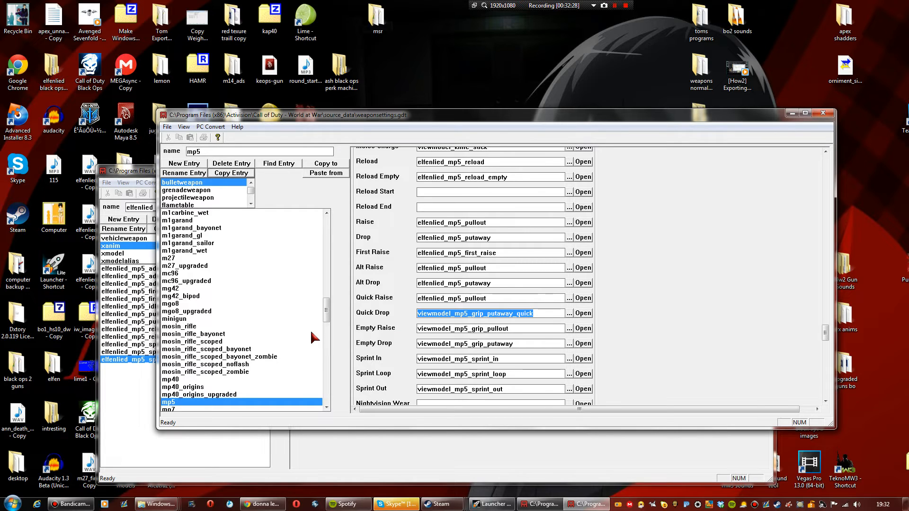
type("elfenlied_mp5_i")
key("BackSpace")
type("puta")
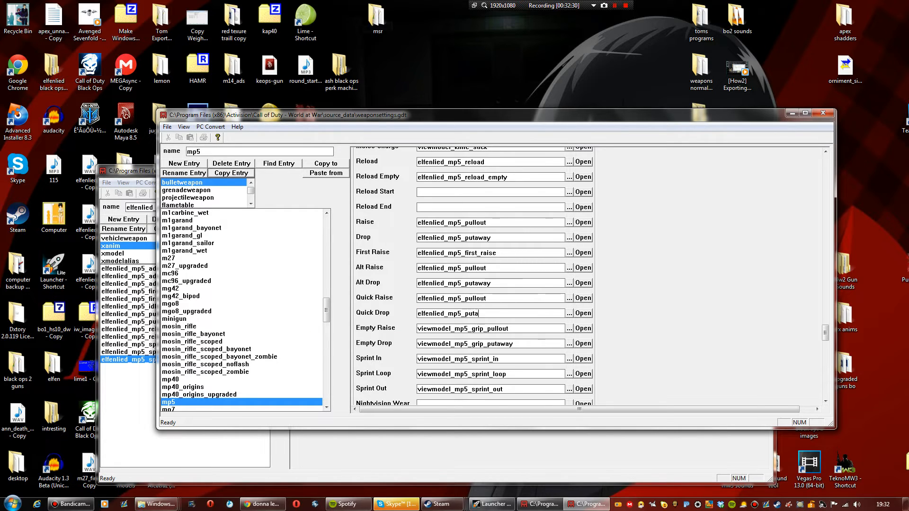
type("way")
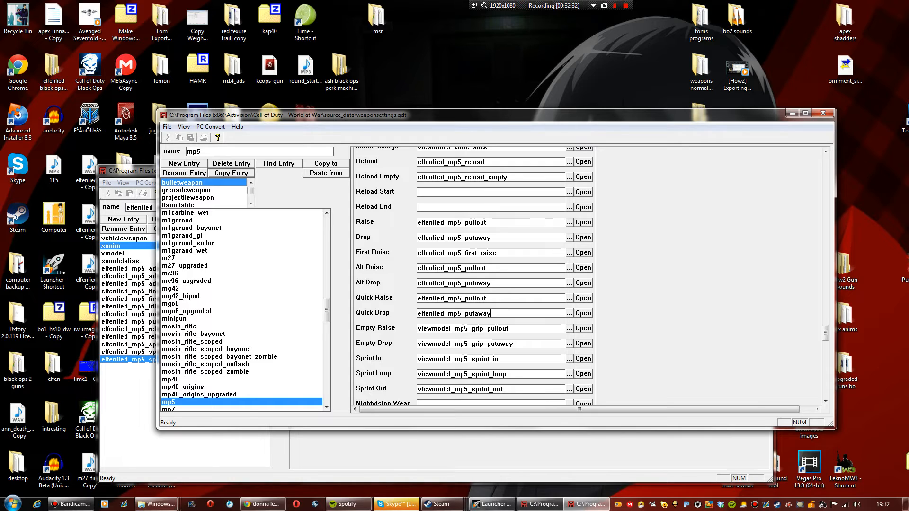
Set the mp5 weapon's Empty Raise animation to elfenlied_mp5_pullout
key("Tab")
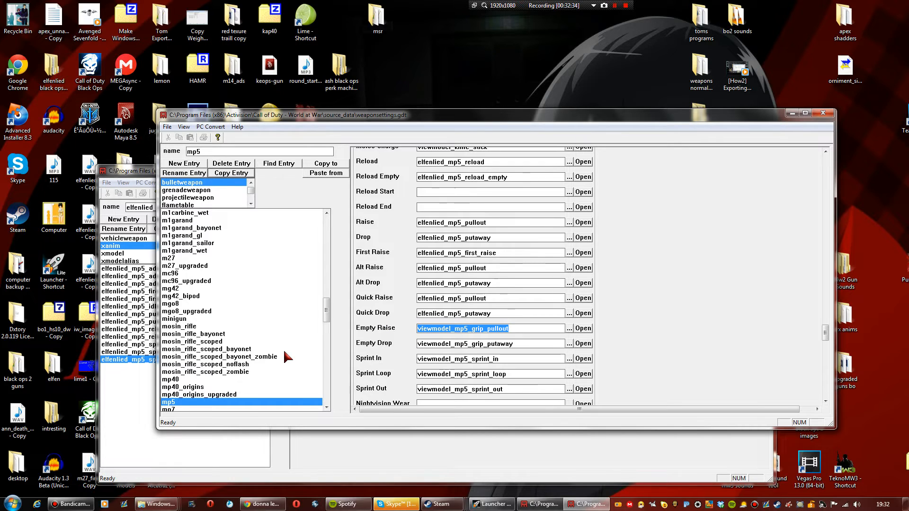
type("elfenlied_mp5_idle")
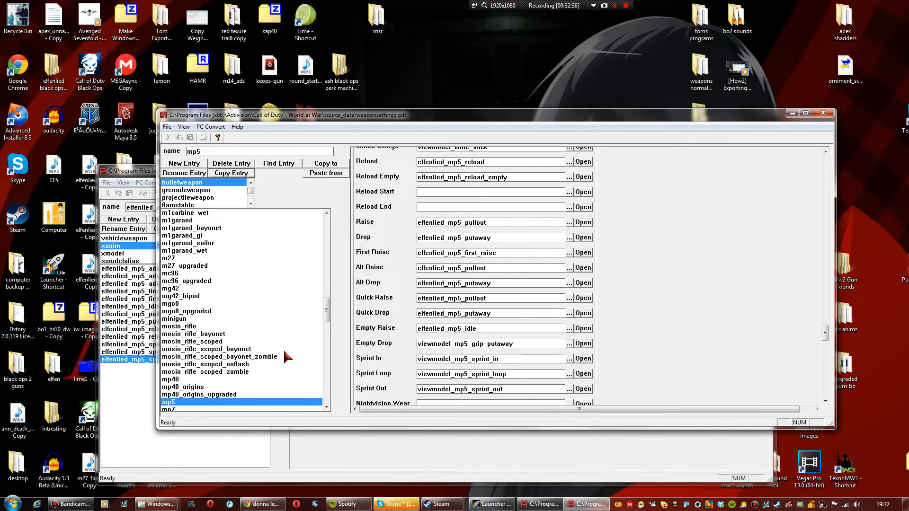
key("BackSpace")
key("BackSpace")
key("BackSpace")
type("pullout")
Set the mp5 weapon's Empty Drop animation to elfenlied_mp5_putaway
double_click(528, 344)
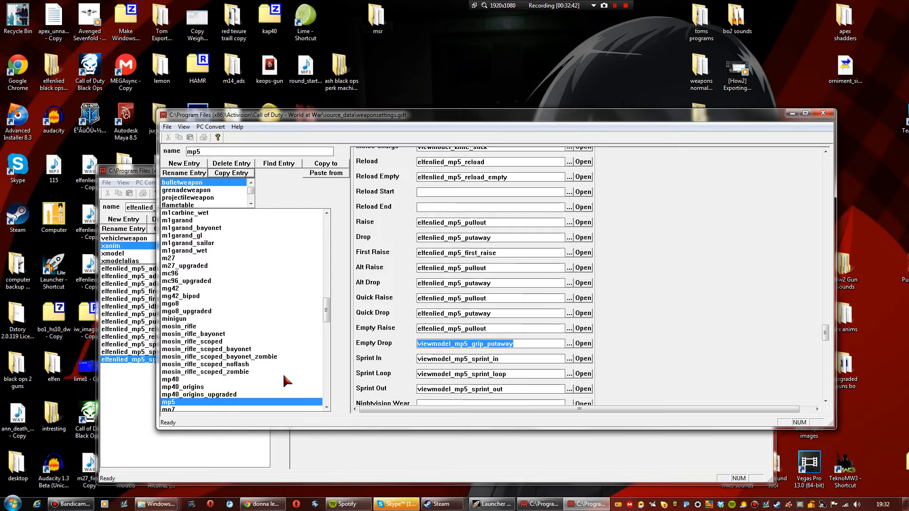
type("elfenlied_mp5_idle")
key("BackSpace")
key("BackSpace")
key("BackSpace")
key("BackSpace")
type("put")
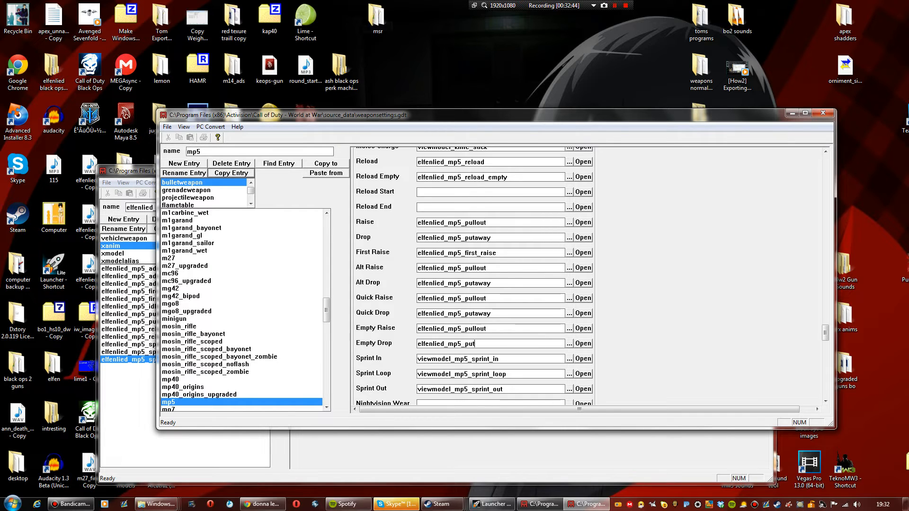
type("away")
Set the mp5 weapon's Sprint In animation to elfenlied_mp5_sprint_in
double_click(519, 358)
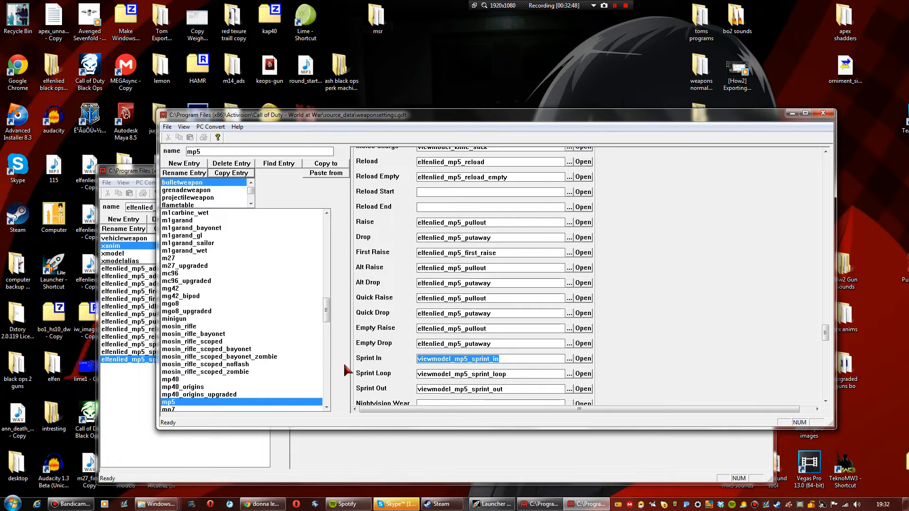
type("elfenlied_mp5_idle")
key("BackSpace")
type("a")
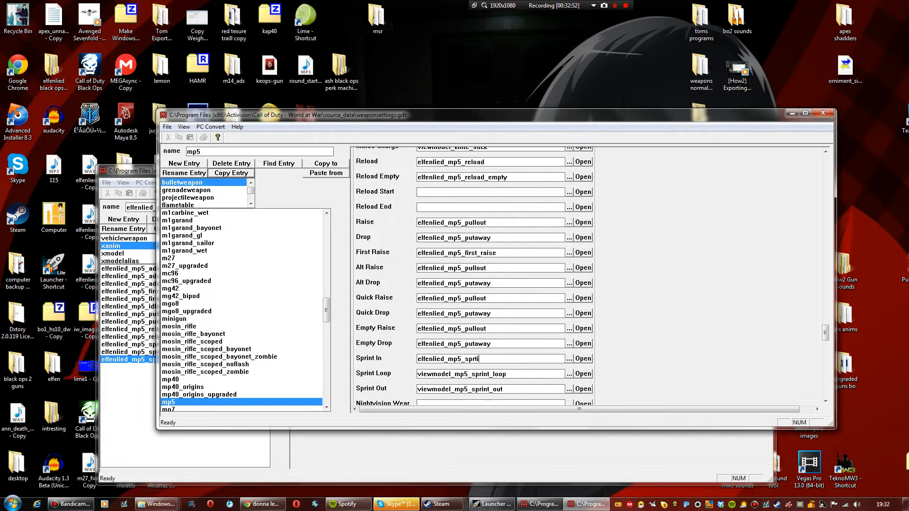
key("BackSpace")
key("BackSpace")
type("int_o")
key("BackSpace")
type("in")
Set the mp5 weapon's Sprint Loop animation to elfenlied_mp5_sprint_loop and its Sprint Out animation to elfenlied_mp5_sprint_out
double_click(471, 375)
type("elfenlied_mp5_spr")
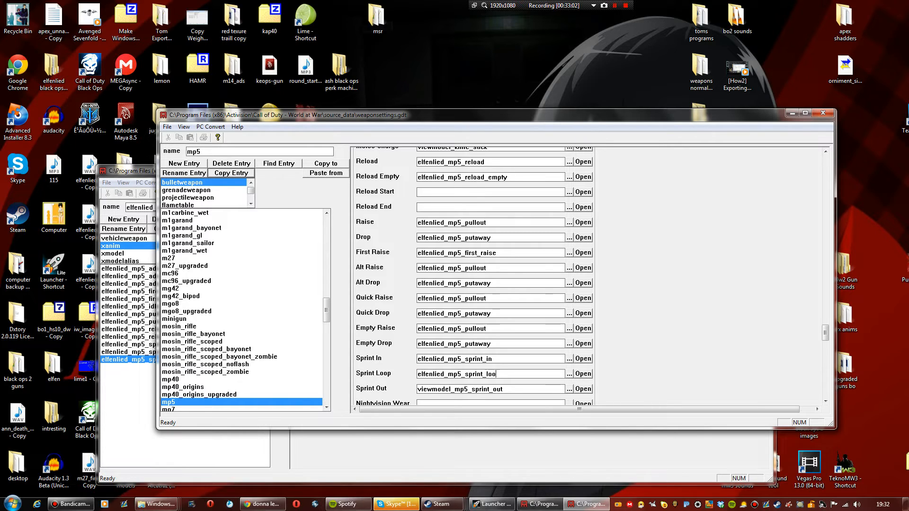
double_click(511, 389)
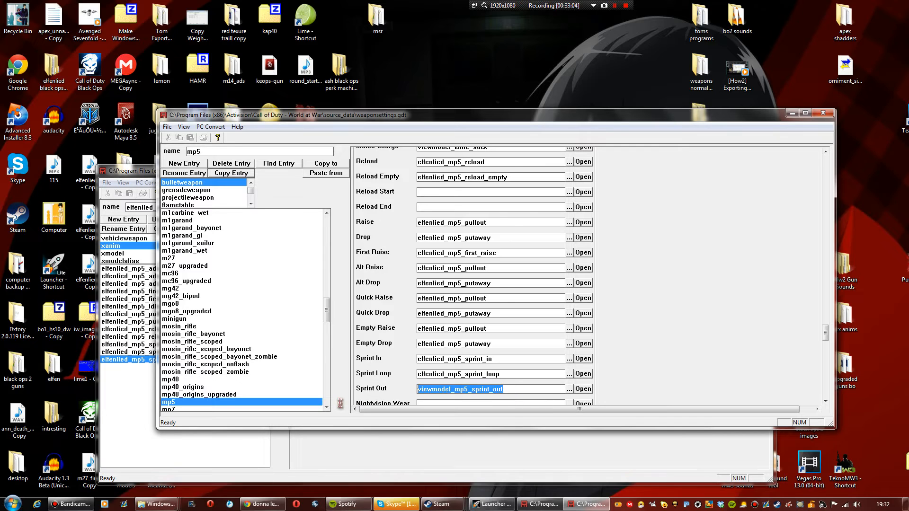
type("elfenlied_mp5_")
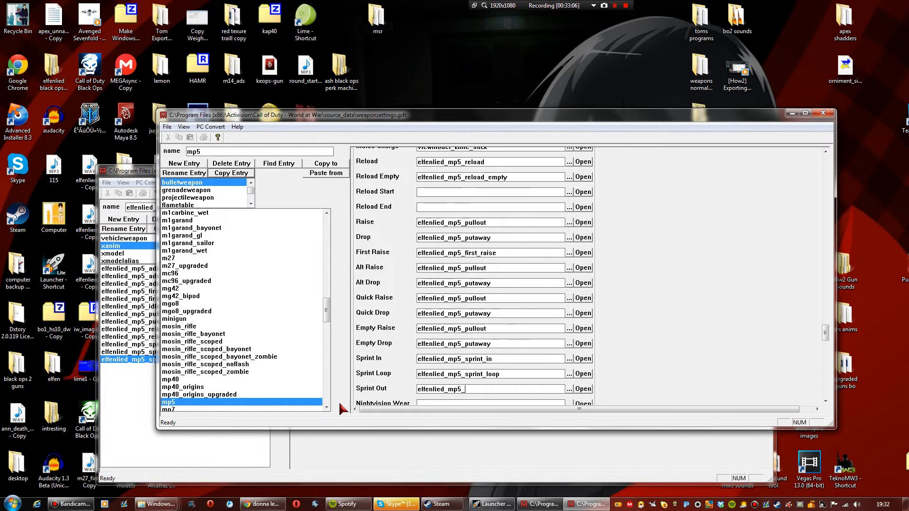
type("ida")
key("BackSpace")
type("rint_o")
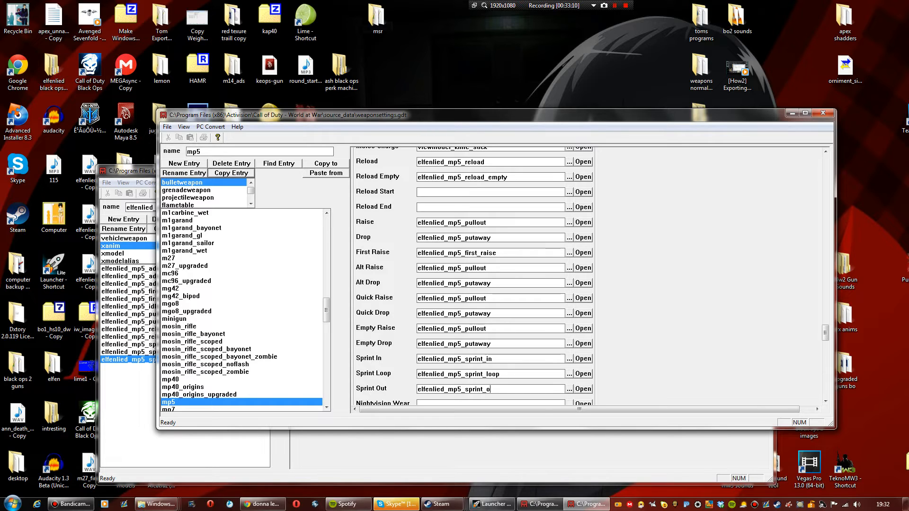
type("ut")
Set the mp5 weapon's ADS Fire and ADS Last Shot animations to elfenlied_mp5_ads_fire
scroll(823, 331, "down", 1)
left_click_drag(823, 333, 808, 344)
left_click(515, 227)
double_click(489, 227)
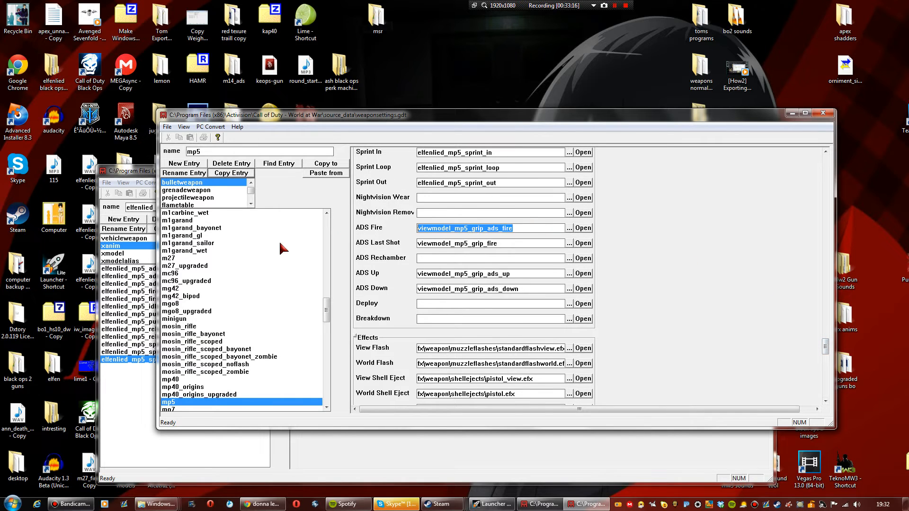
type("elfenlied_mp5_idle")
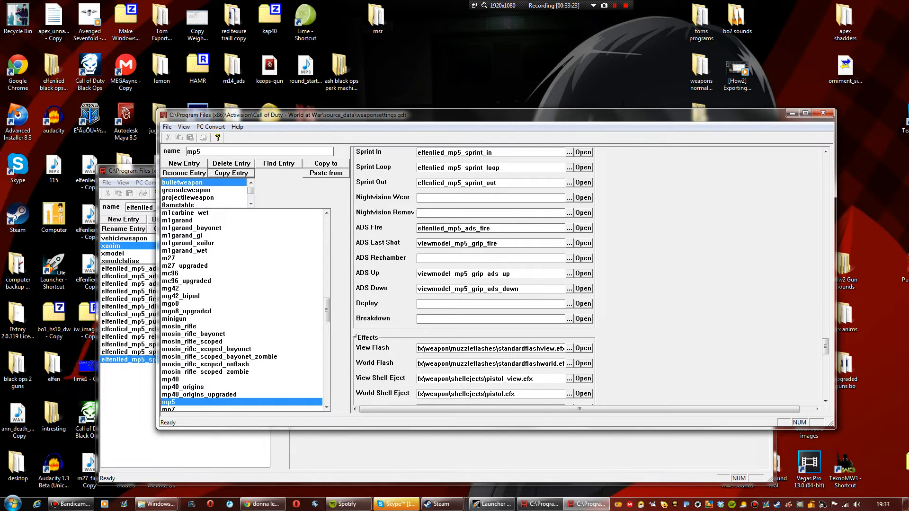
double_click(504, 243)
type("elfenlied_mp5_idle")
Set the mp5 weapon's ADS Up animation to elfenlied_mp5_ads_up and its ADS Down animation to elfenlied_mp5_ads_down
double_click(469, 276)
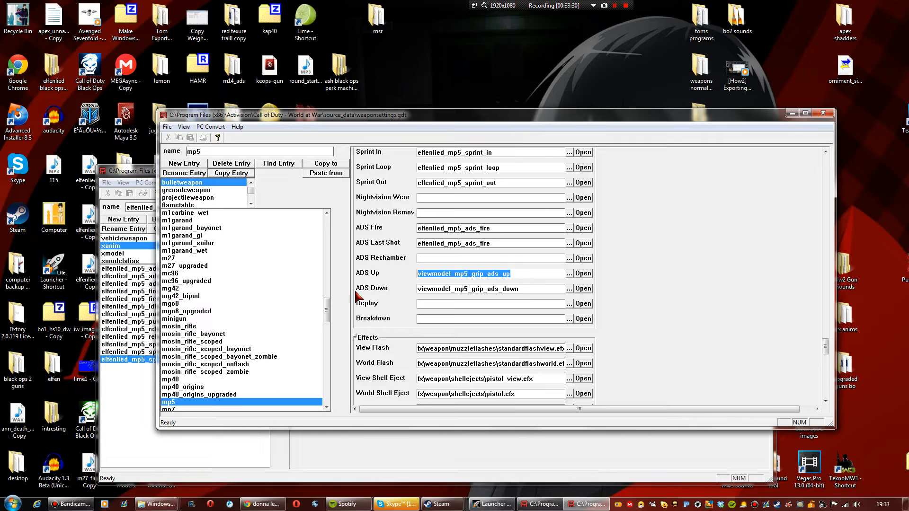
type("elfenlied_mp5_idle")
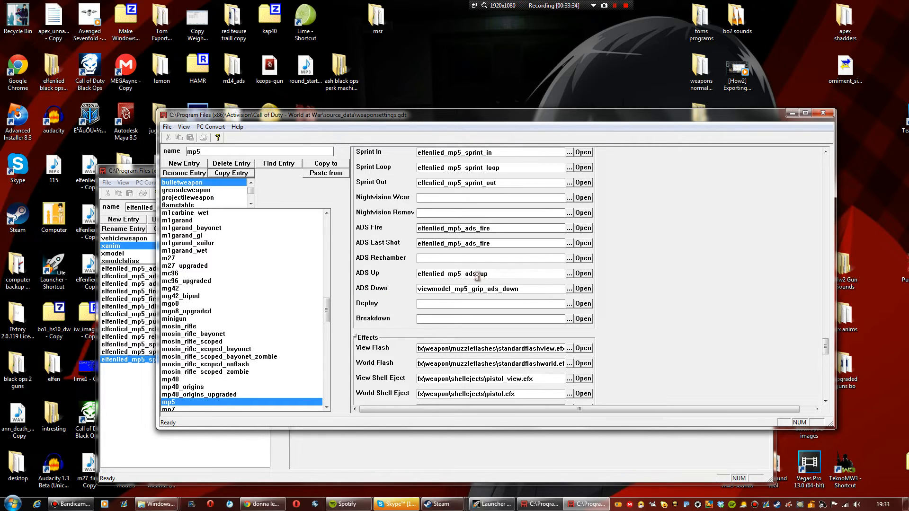
left_click_drag(527, 289, 339, 314)
type("elfenlied_mp5_idle")
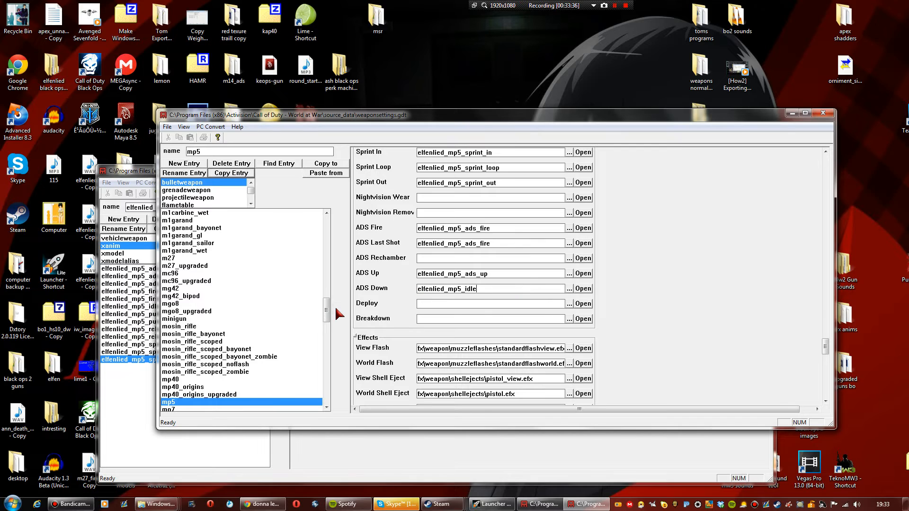
key("BackSpace")
type("ads_down")
left_click(615, 5)
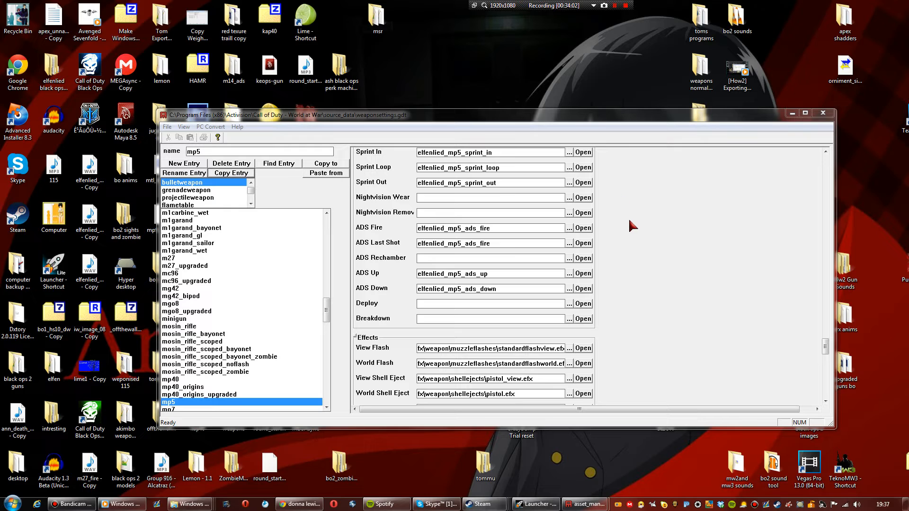
Run the PC conversion on the current mp5 weapon asset only and dismiss the conversion console
mouse_move(826, 346)
left_mouse_down()
mouse_move(827, 326)
mouse_move(826, 342)
left_mouse_up()
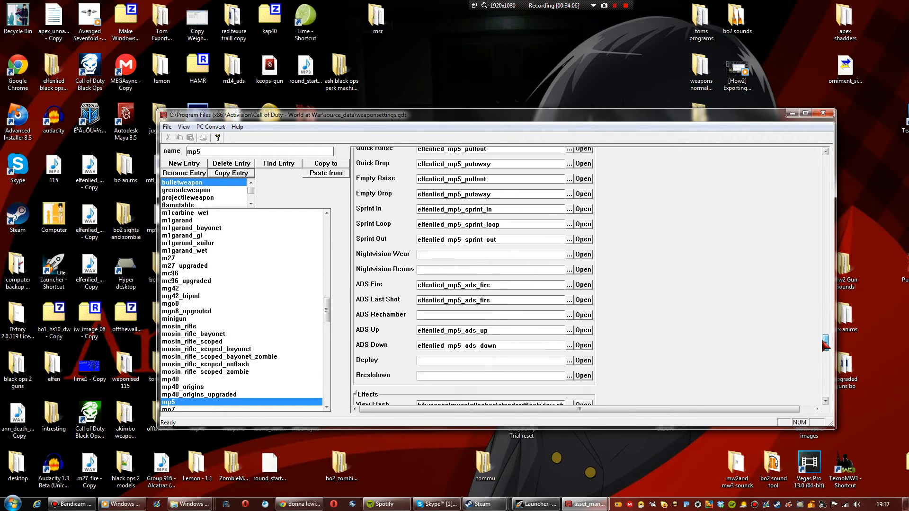
left_click(211, 127)
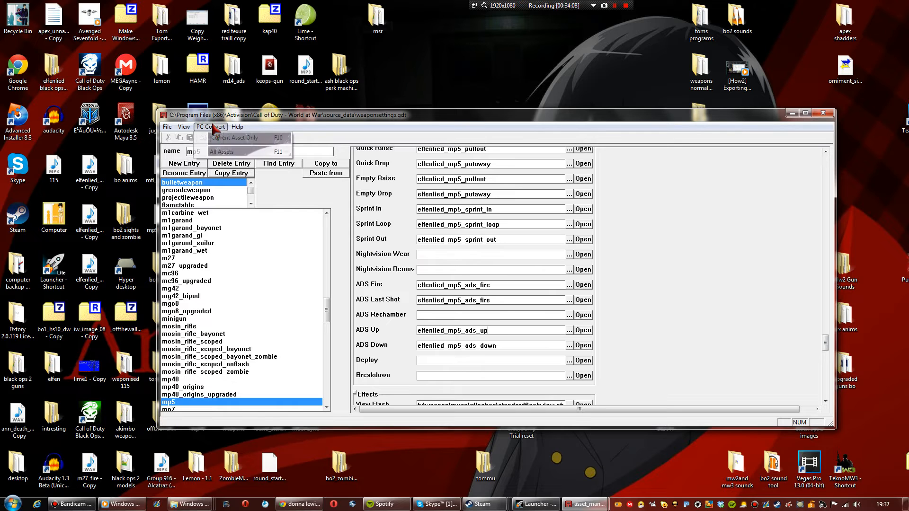
left_click(222, 139)
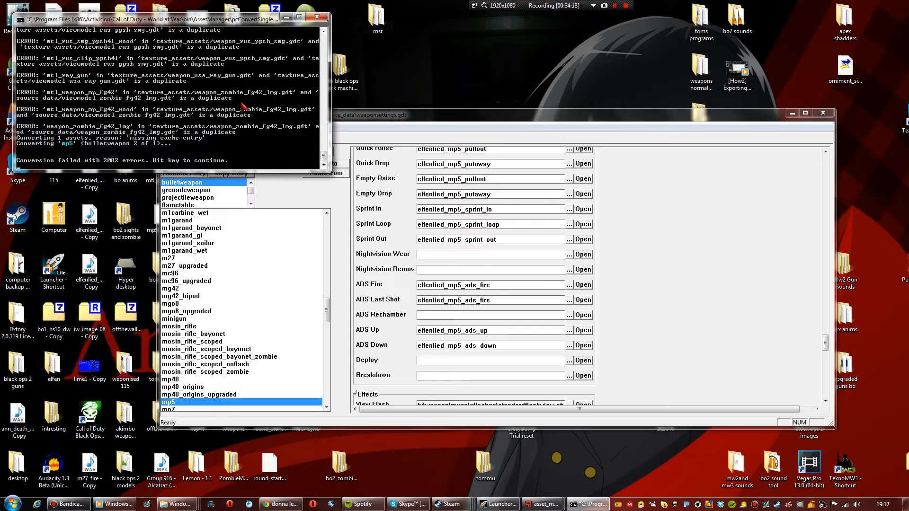
key("Return")
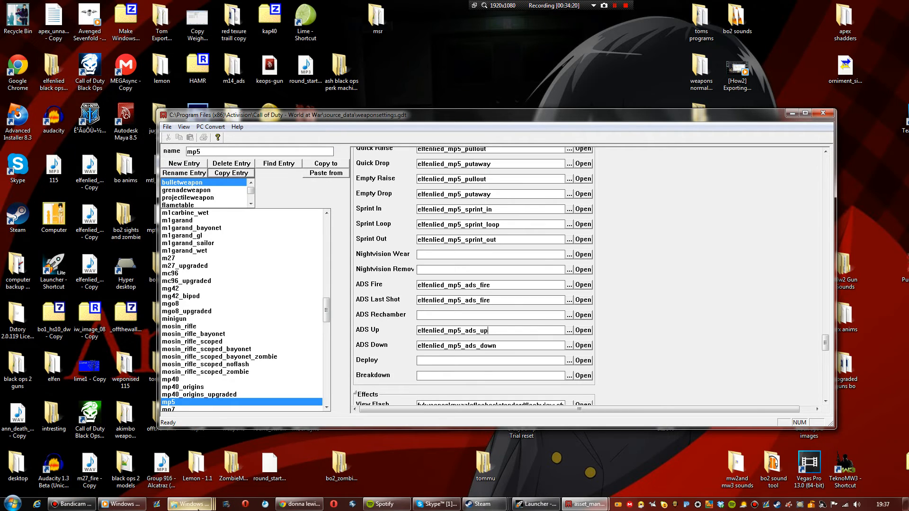
In Windows Explorer, copy the converted mp5 weapon file from the World at War raw\weapons\sp folder
mouse_move(189, 505)
left_click(164, 457)
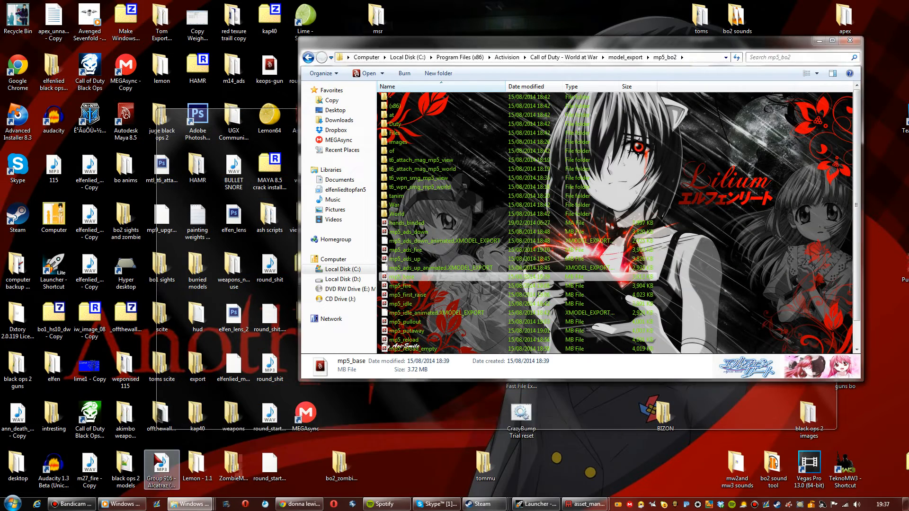
left_click(564, 57)
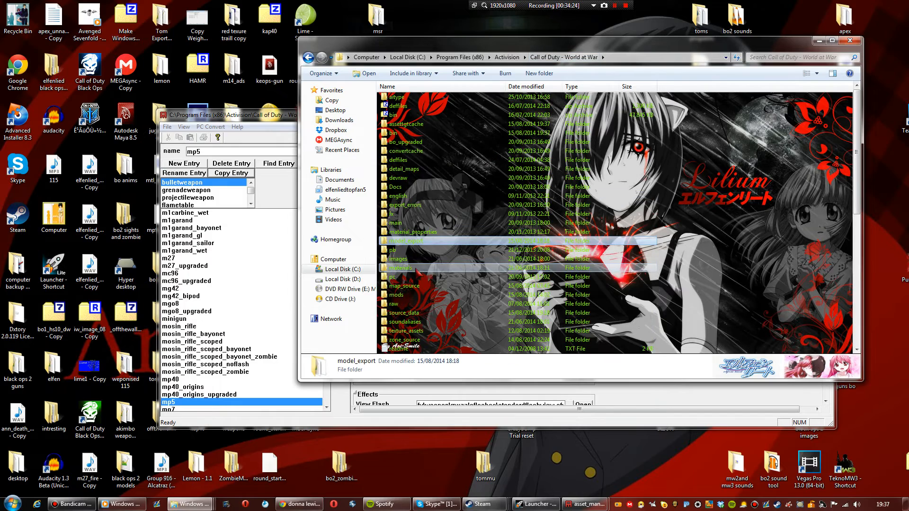
double_click(412, 295)
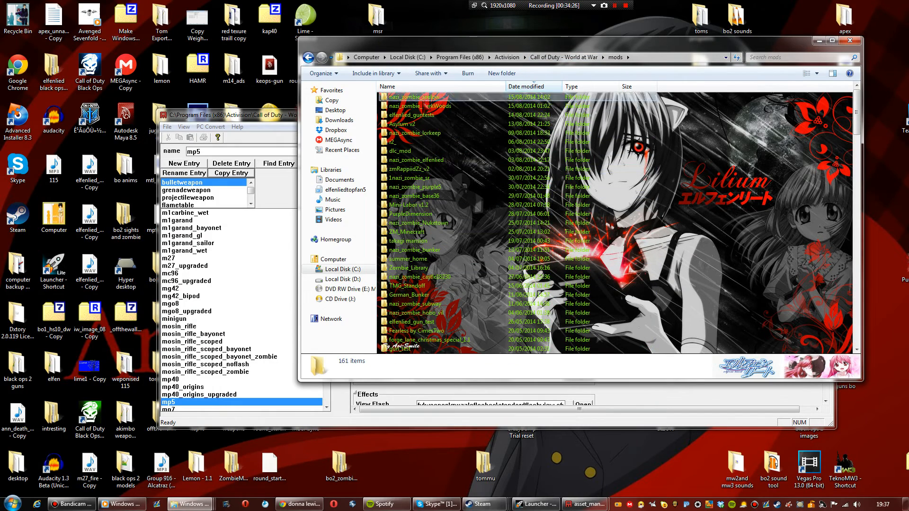
left_click(565, 57)
left_click(403, 286)
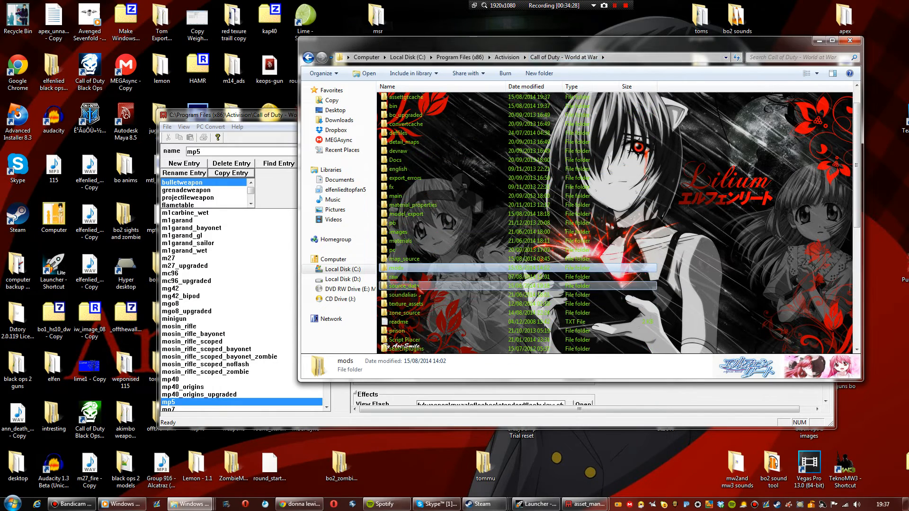
double_click(416, 279)
scroll(430, 188, "down", 11)
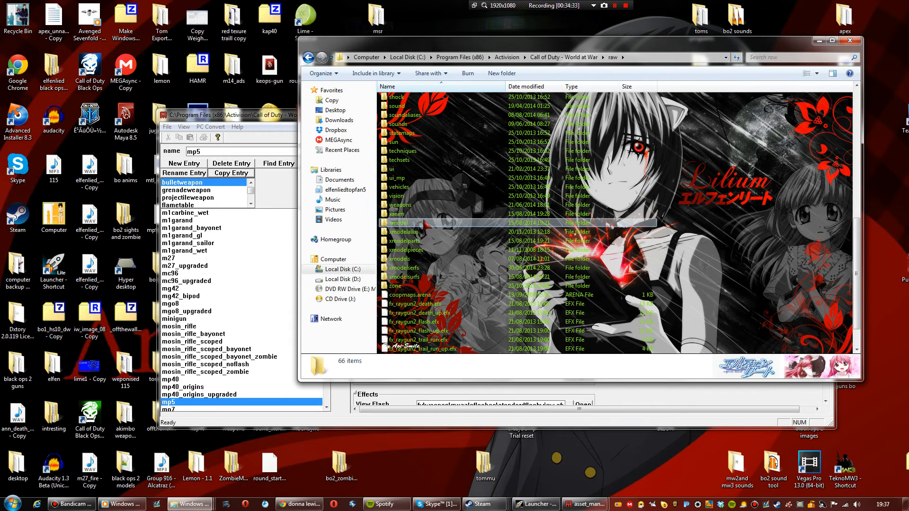
double_click(427, 205)
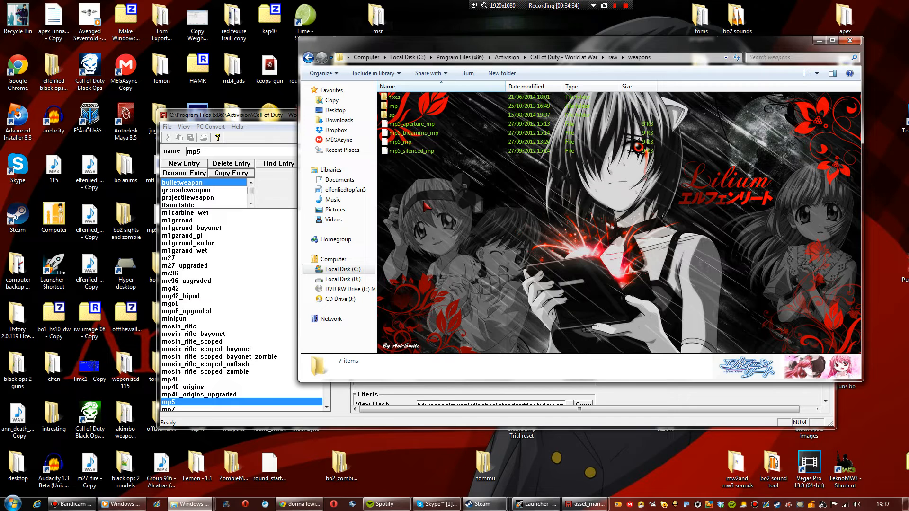
double_click(426, 113)
right_click(417, 96)
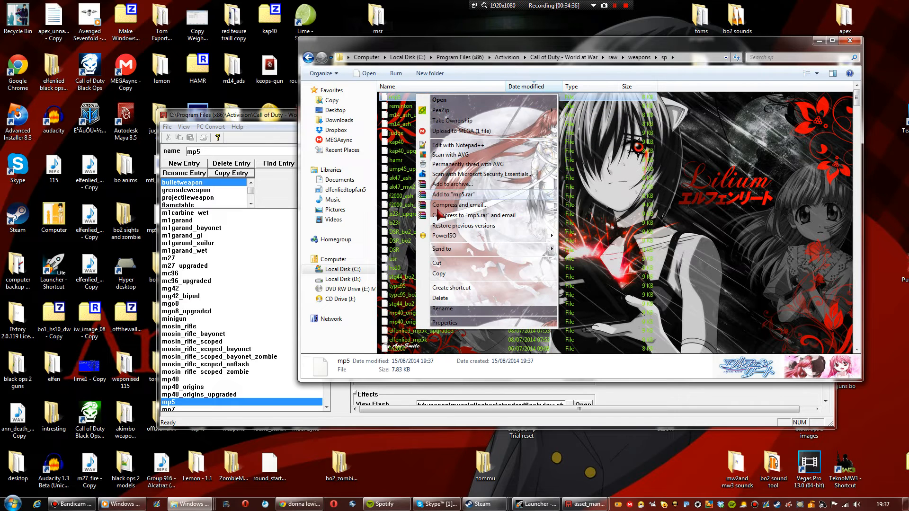
left_click(454, 277)
Paste the mp5 weapon file into the mods\elfenlied_guntests\weapons\sp folder
key("BackSpace")
key("BackSpace")
key("BackSpace")
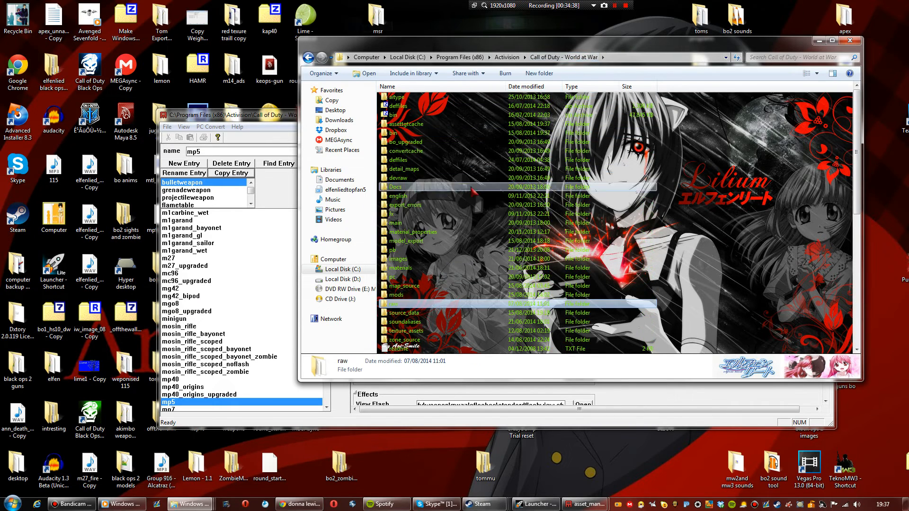
double_click(398, 295)
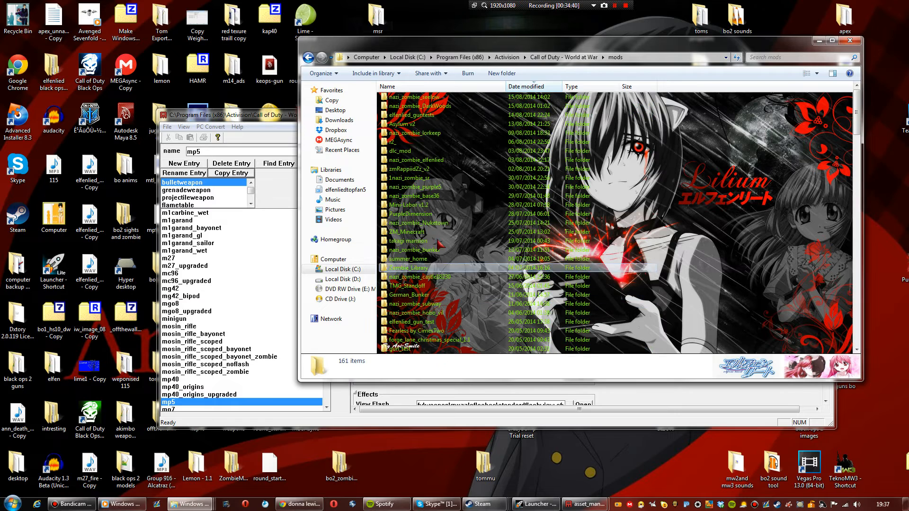
double_click(433, 117)
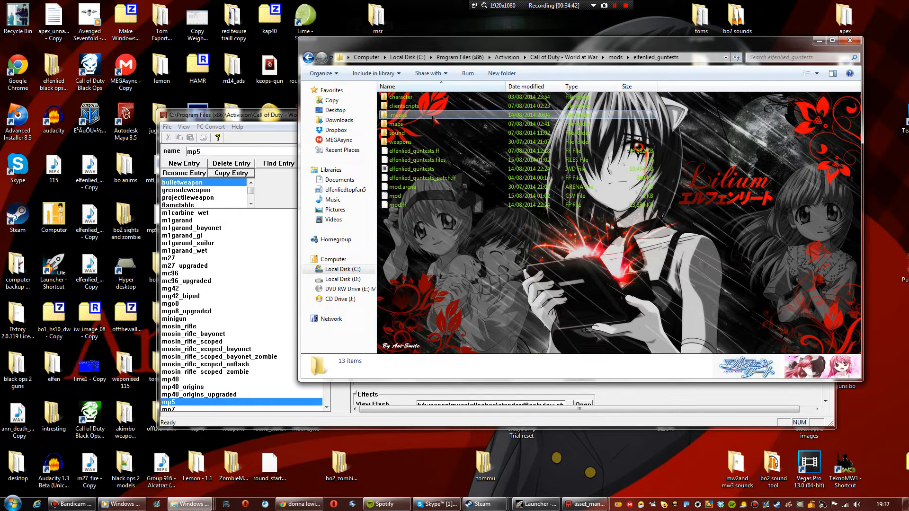
double_click(420, 140)
double_click(392, 98)
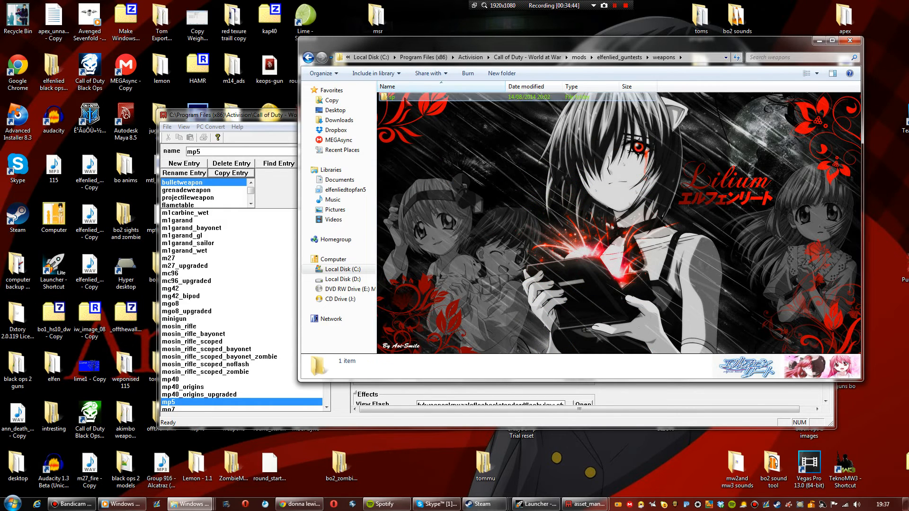
right_click(676, 204)
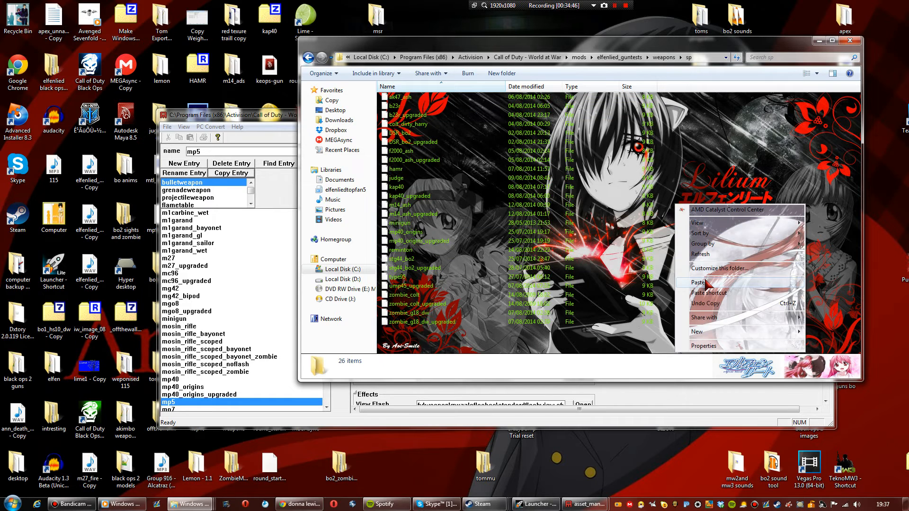
left_click(704, 283)
left_click(704, 283)
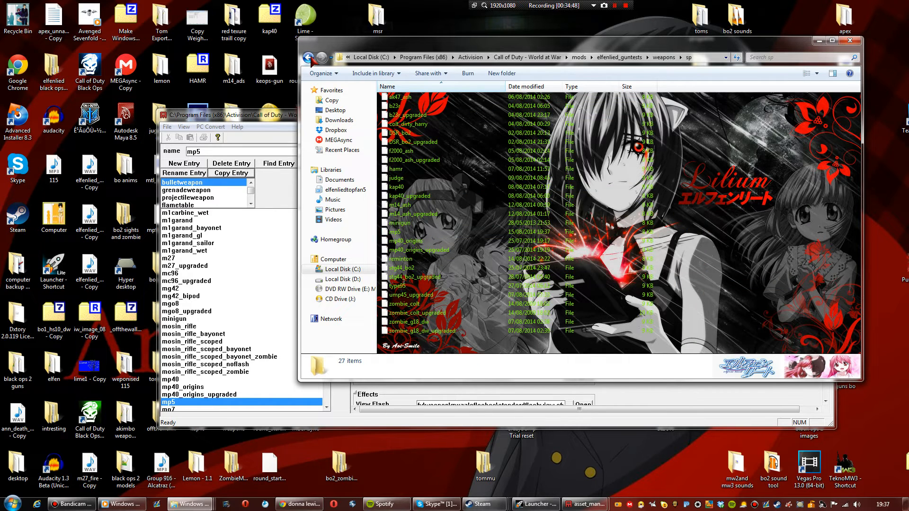
Copy the _-gmtl_t6_wpn_smg_mp5_col IWI image from the World at War raw\images folder
left_click(308, 57)
left_click(308, 57)
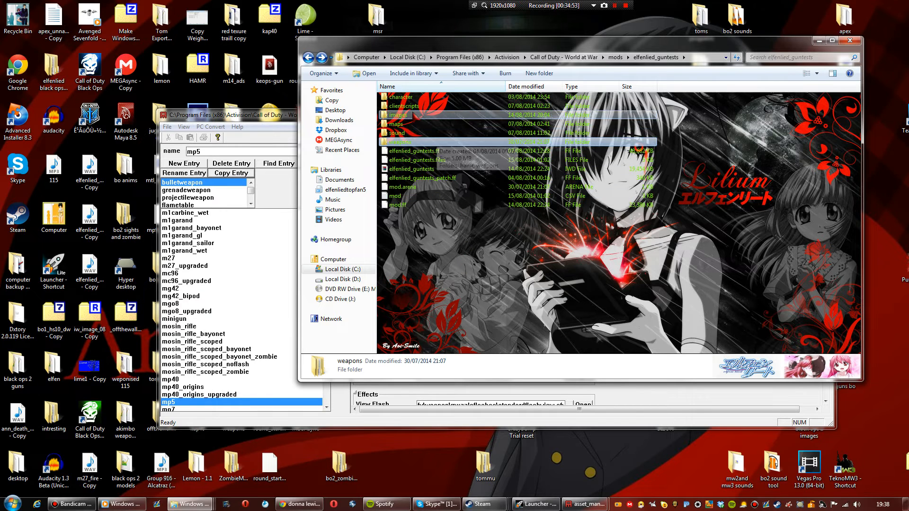
left_click(308, 57)
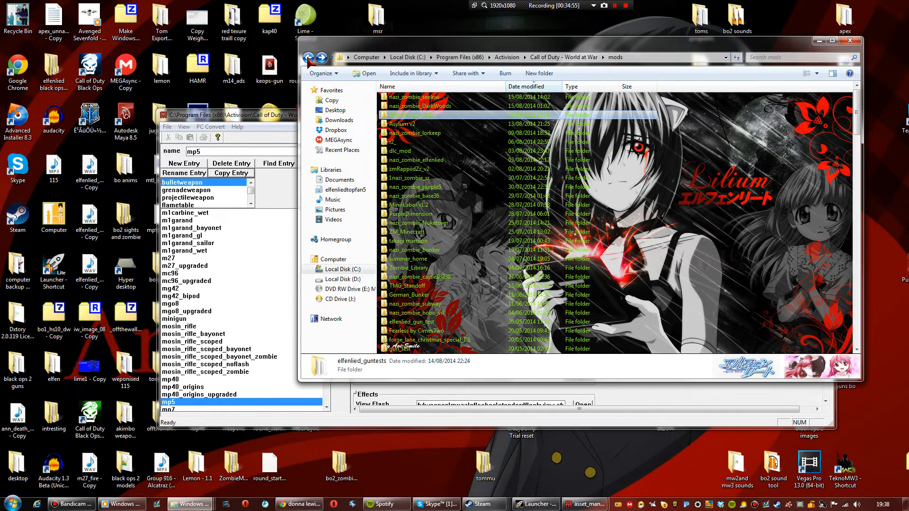
left_click(558, 57)
double_click(422, 264)
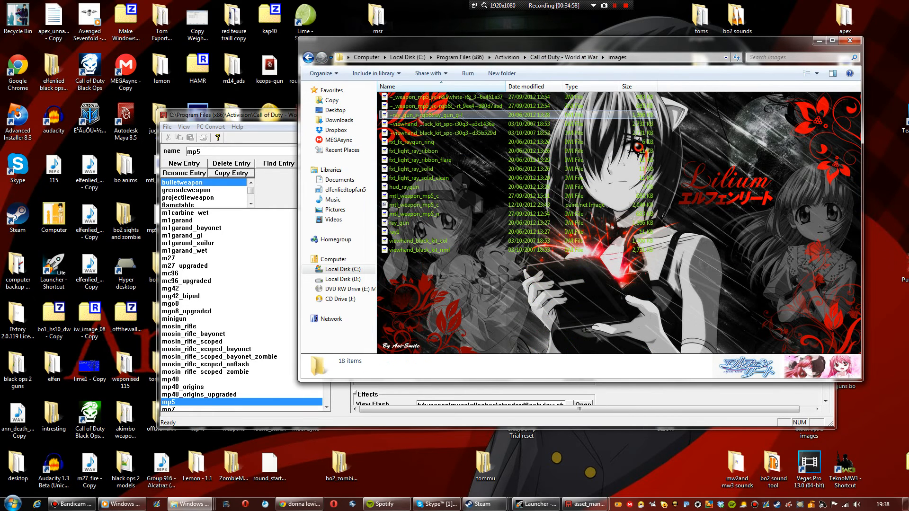
left_click(564, 58)
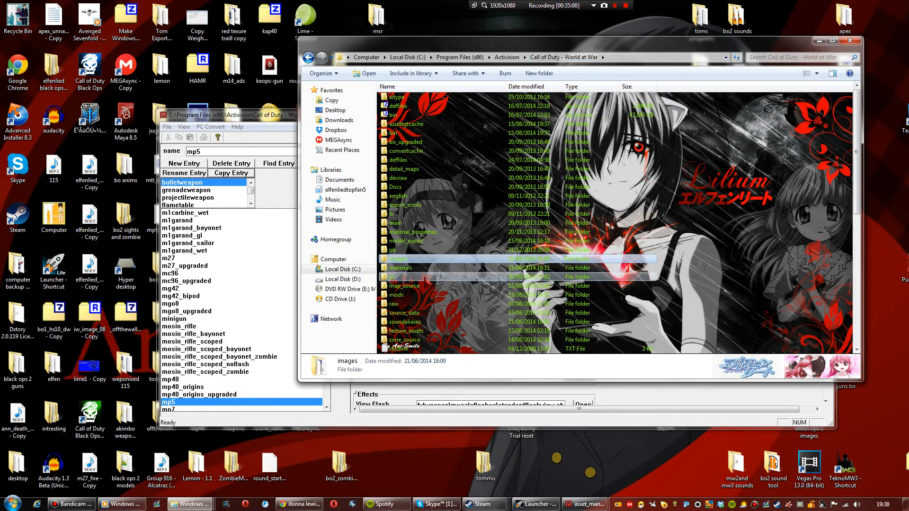
double_click(417, 303)
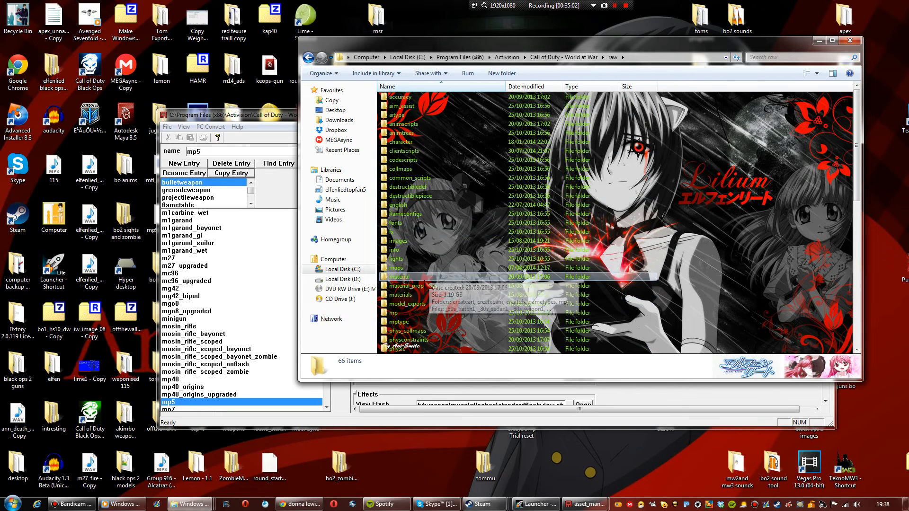
left_click(431, 244)
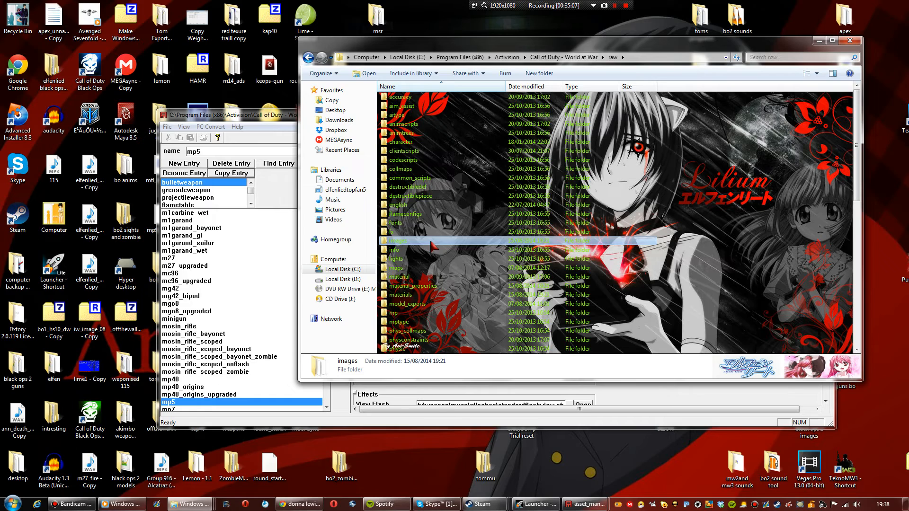
double_click(432, 243)
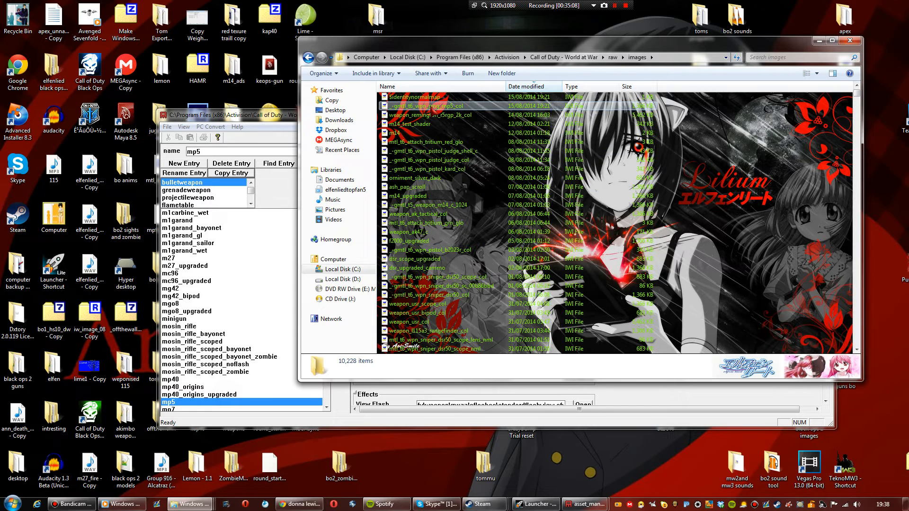
right_click(432, 107)
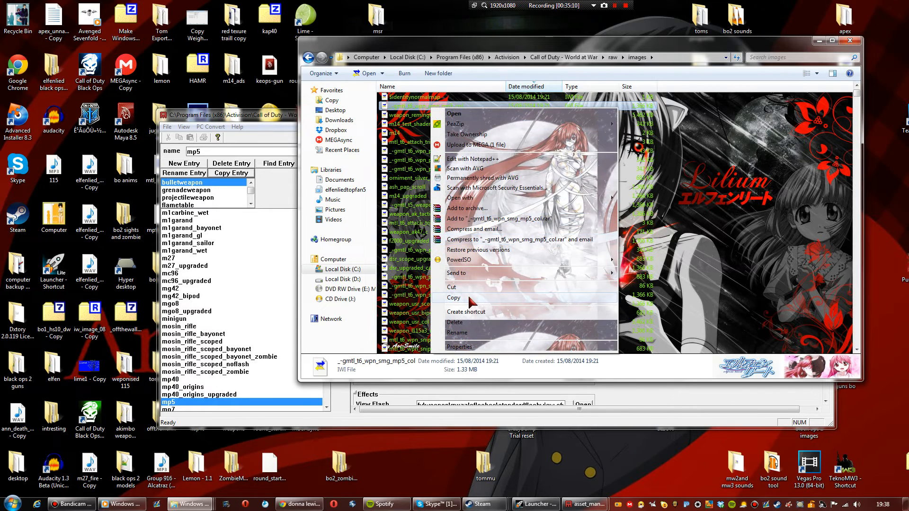
left_click(469, 297)
Paste the copied mp5 colour image into the mods\elfenlied_guntests\images folder and minimize the Explorer window
left_click(568, 58)
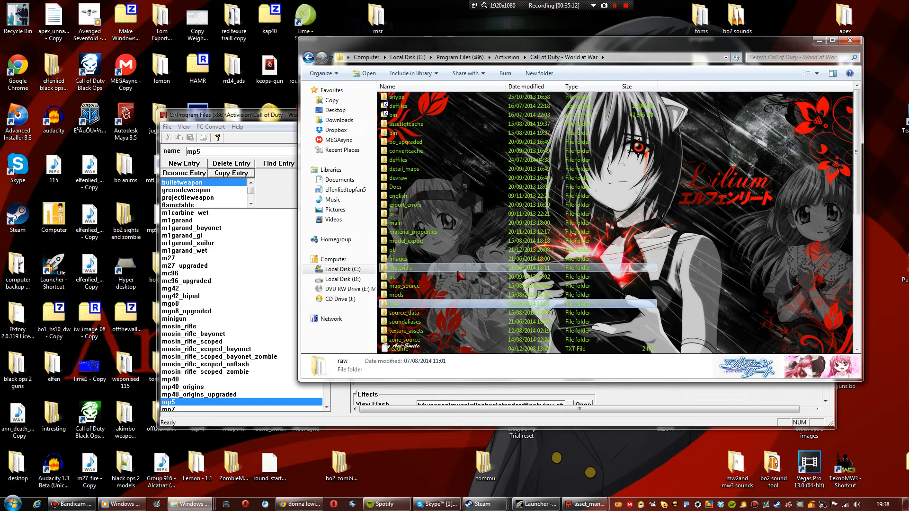
double_click(456, 295)
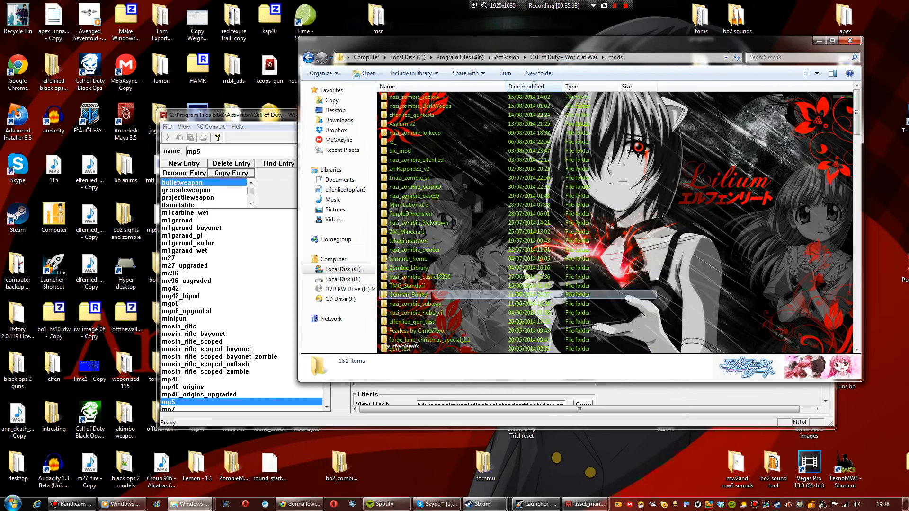
double_click(433, 115)
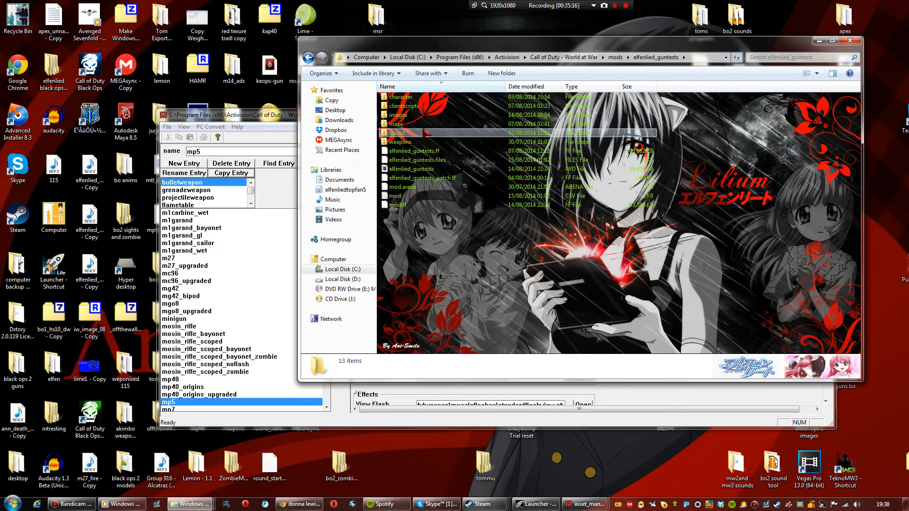
double_click(425, 116)
right_click(680, 190)
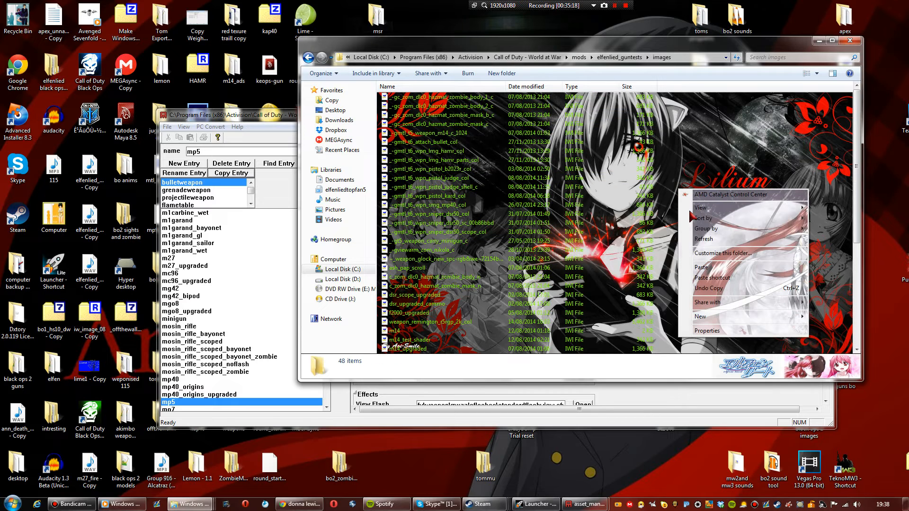
left_click(699, 268)
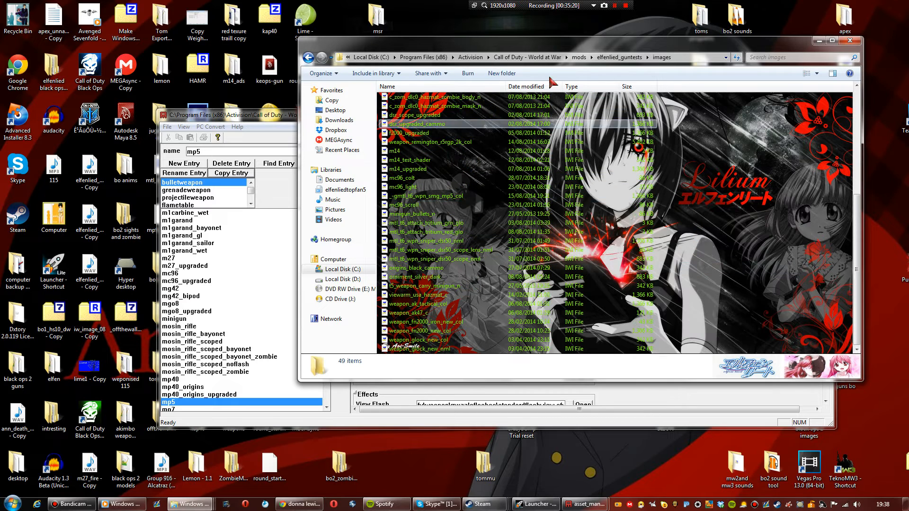
left_click(820, 40)
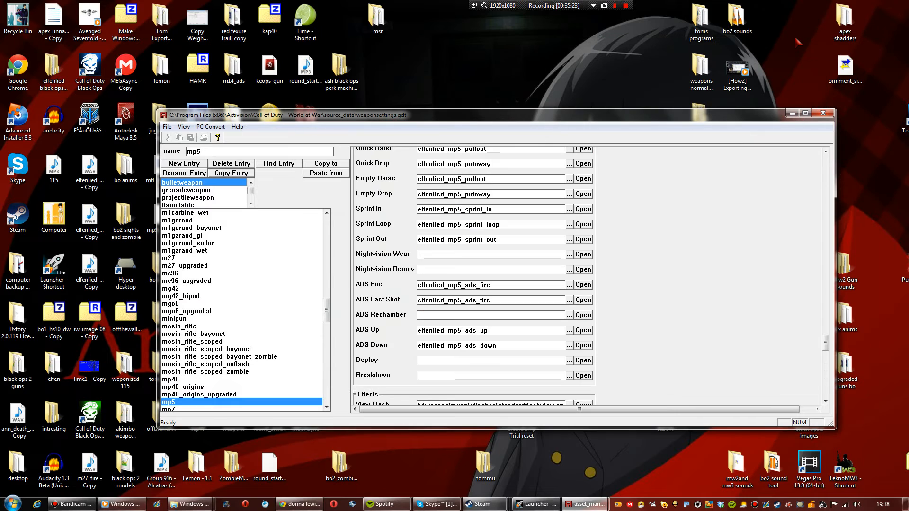
In the World at War Launcher's mod builder, choose the elfenlied_guntests mod and enable building the mod.ff fastfile and the IWD file
left_click(535, 504)
left_click(386, 108)
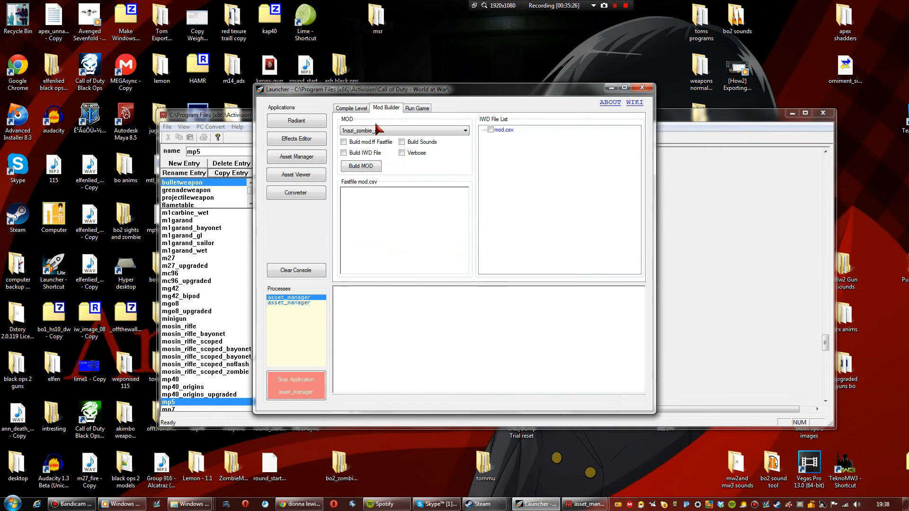
left_click(379, 130)
scroll(419, 246, "down", 4)
scroll(417, 242, "down", 7)
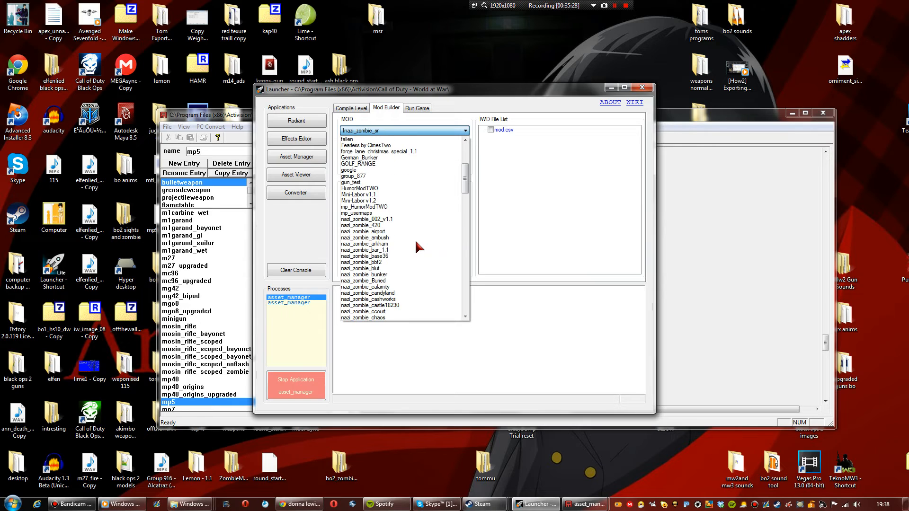
scroll(417, 246, "down", 1)
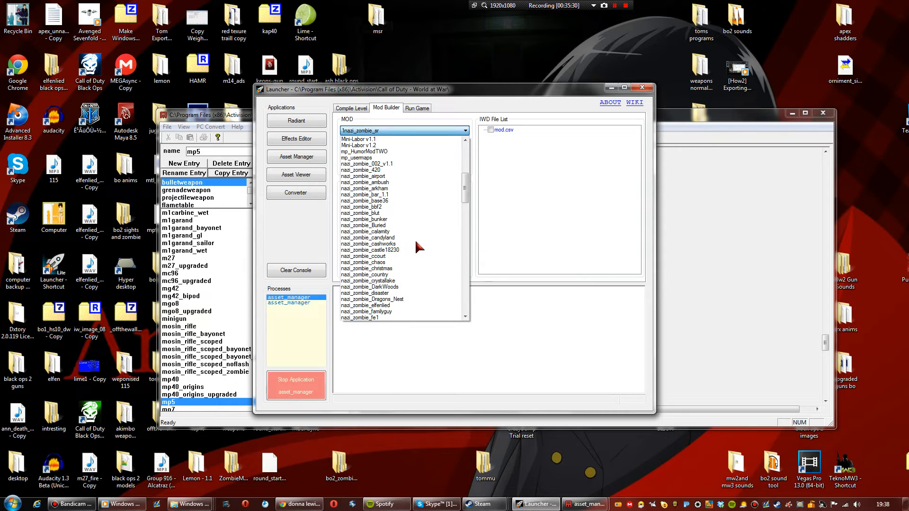
scroll(393, 220, "up", 9)
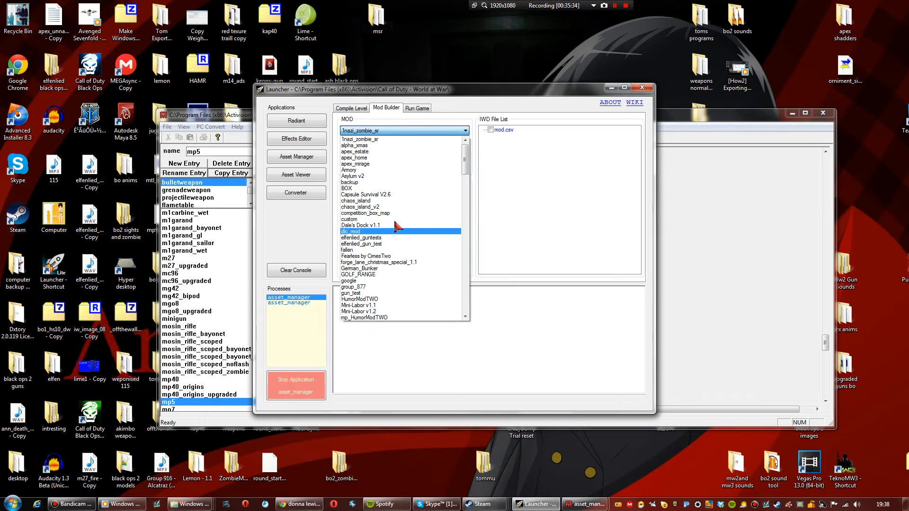
left_click(391, 237)
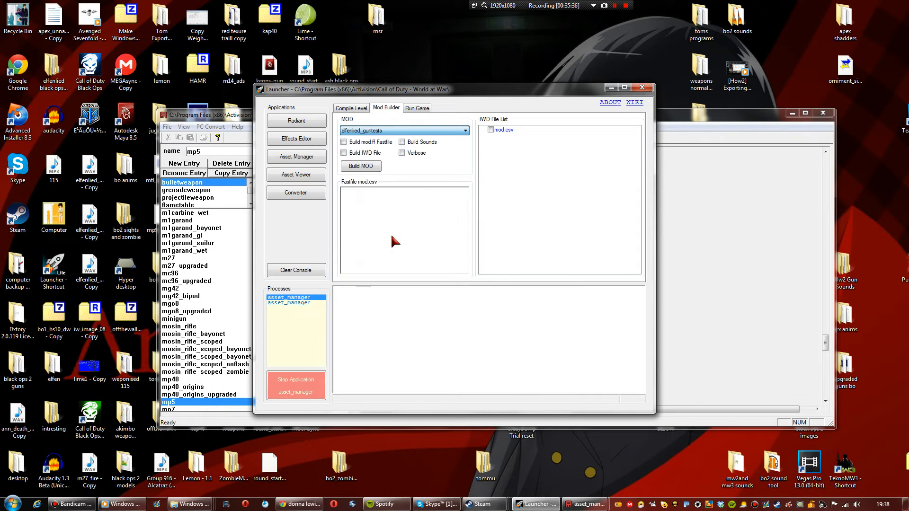
left_click(363, 151)
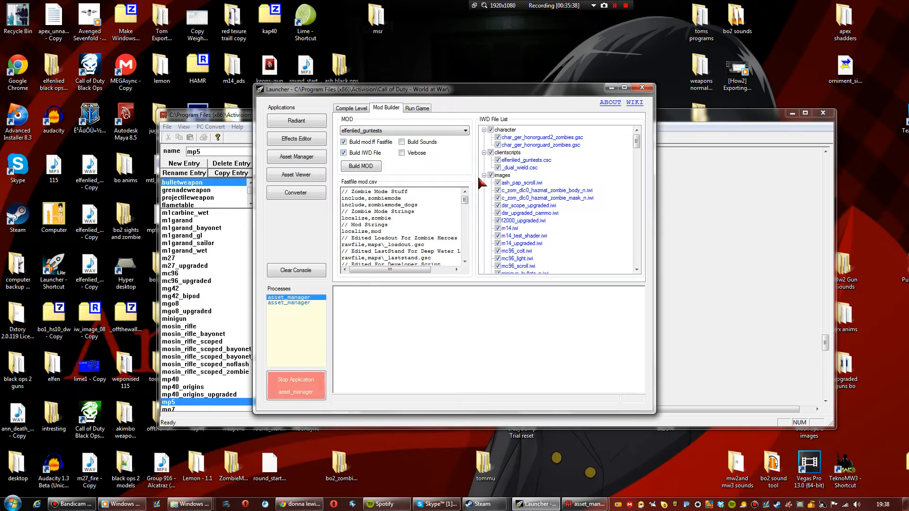
Include the _-gmtl_t6_wpn_smg_mp5_col.iwi image in the mod's IWD file list
left_click(491, 153)
scroll(576, 184, "down", 6)
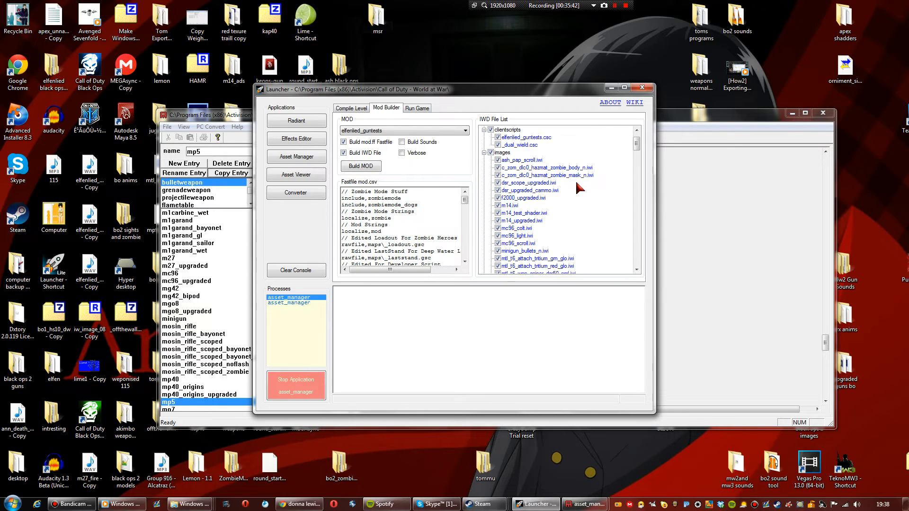
scroll(575, 181, "down", 5)
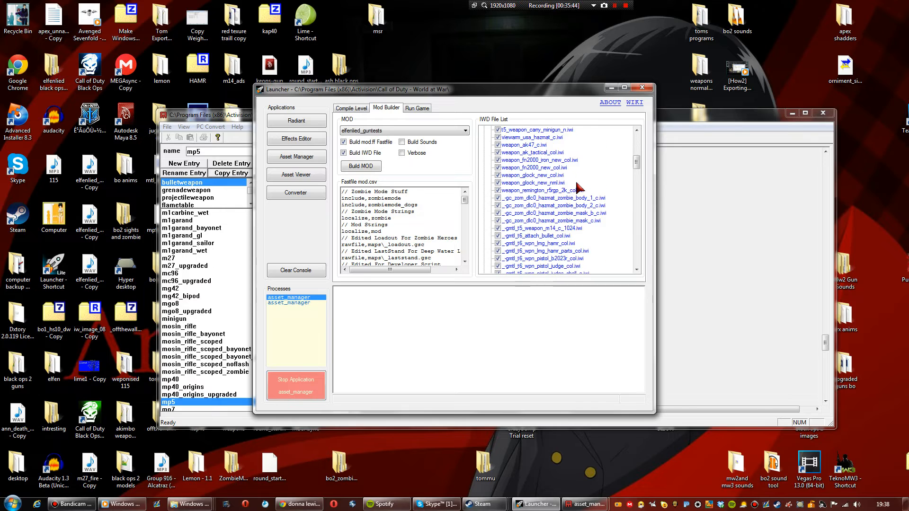
left_click(498, 184)
left_click(498, 184)
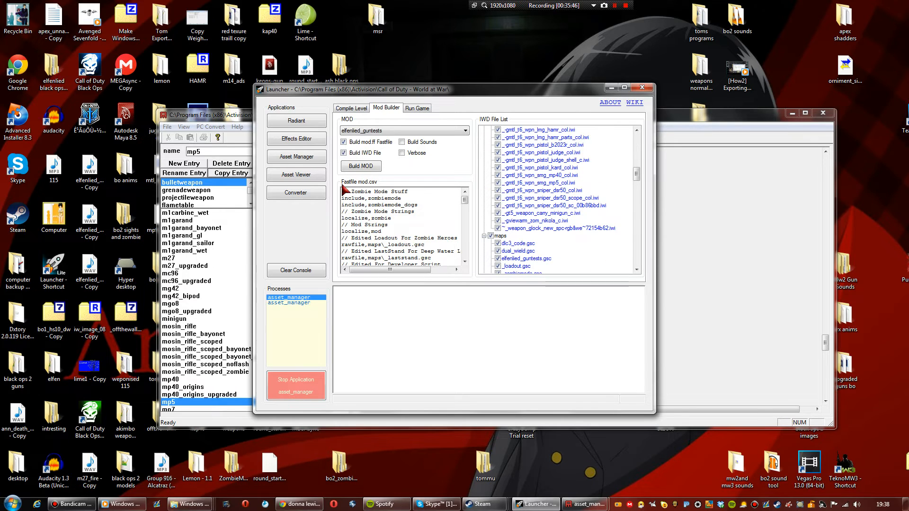
Add the line weapon,sp/mp5 below weapon,sp/reminton in the fastfile mod.csv by duplicating and editing that entry
scroll(419, 200, "down", 5)
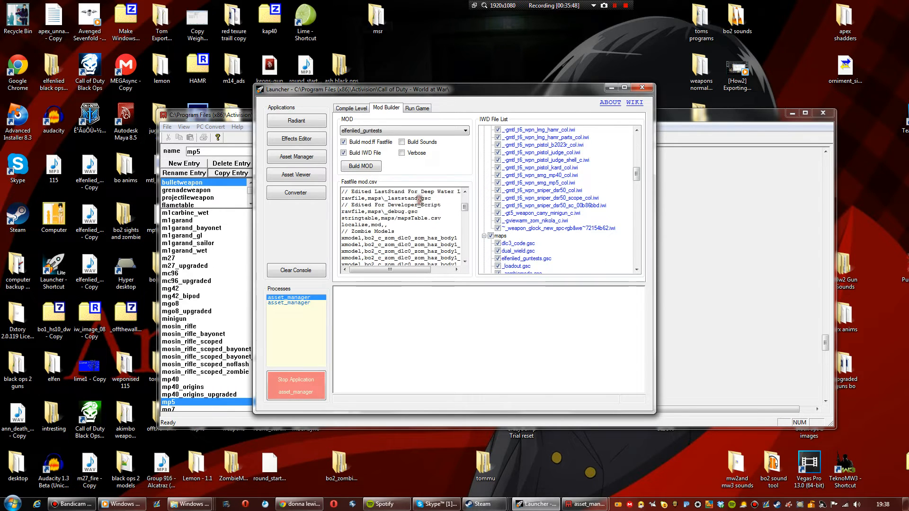
scroll(419, 200, "down", 10)
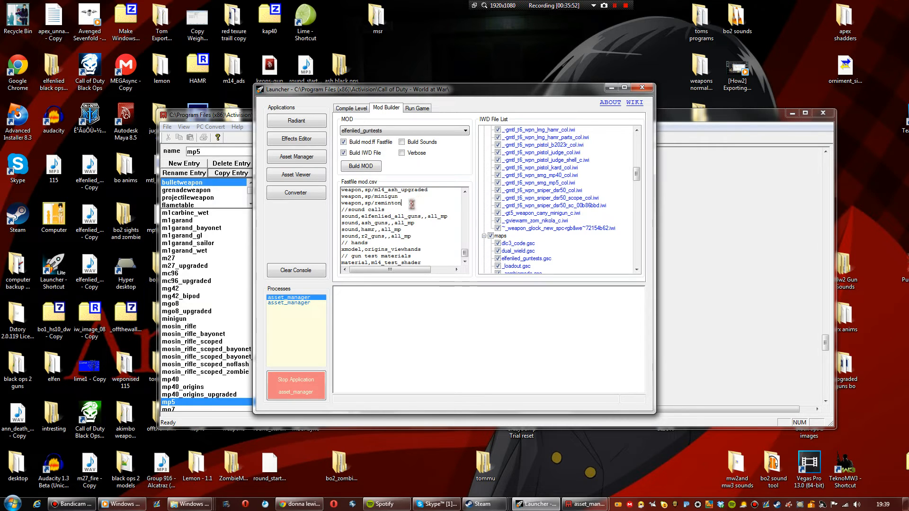
left_click_drag(411, 204, 328, 199)
key("ctrl+c")
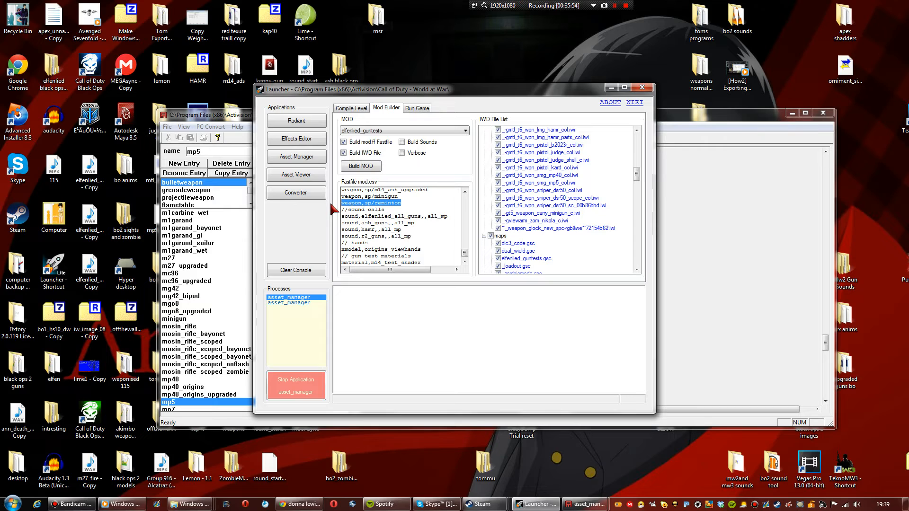
left_click(403, 203)
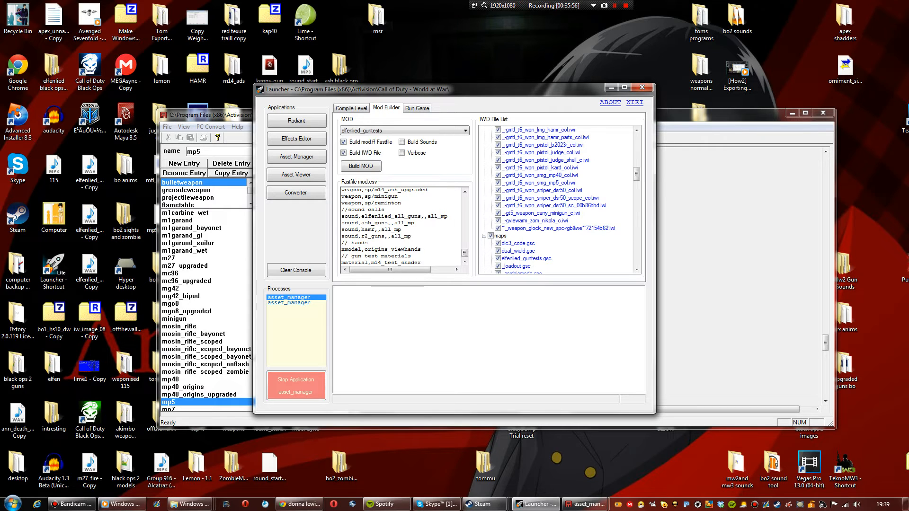
key("Return")
key("ctrl+v")
key("BackSpace")
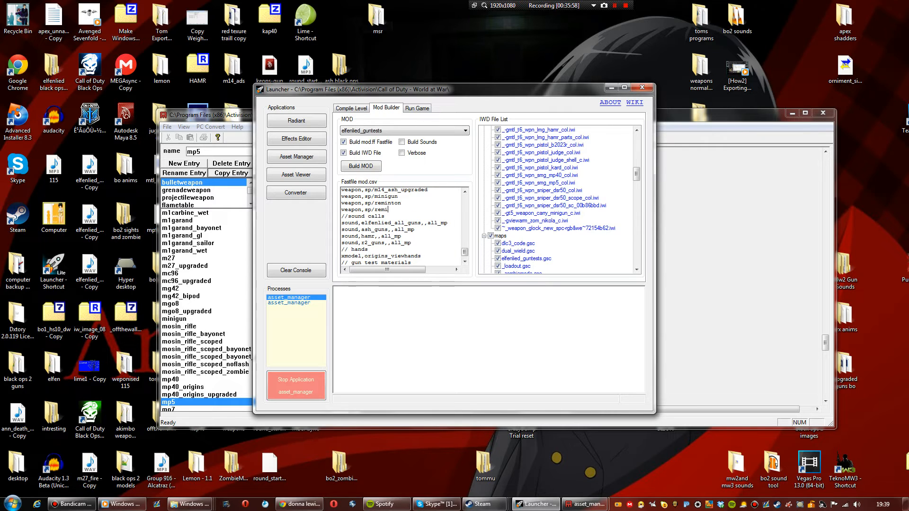
key("BackSpace")
key("BackSpace")
key("BackSpace")
key("BackSpace")
type("m")
Include the mp5 weapon file in the IWD file list and build the mod
left_click_drag(637, 179, 632, 277)
left_click(505, 183)
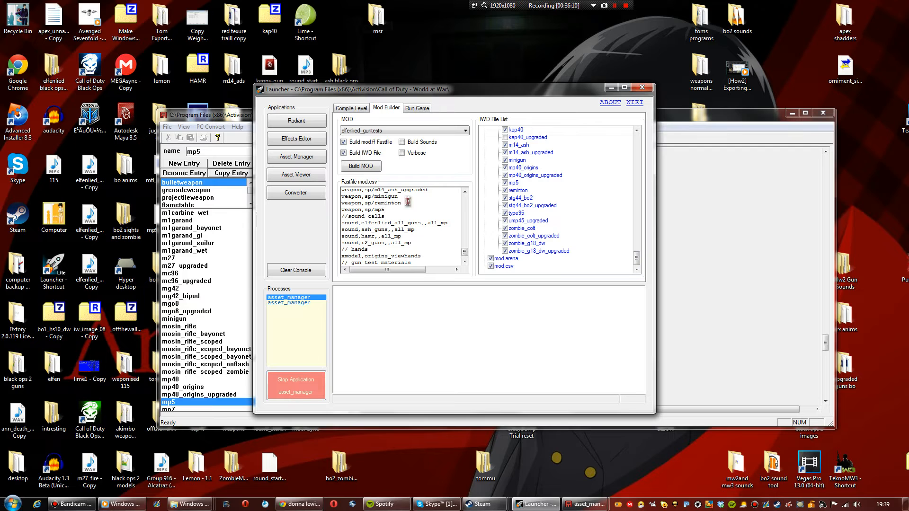
left_click(362, 167)
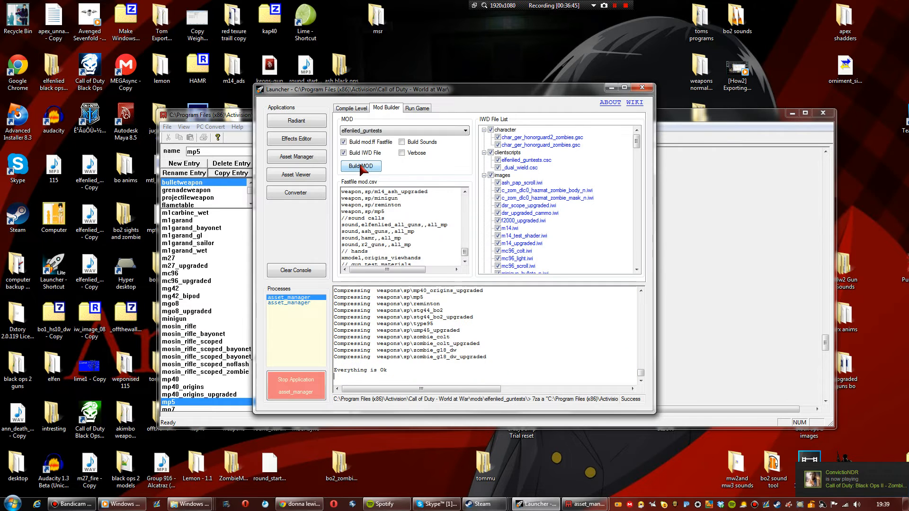
Set the mod to run to elfenlied_guntests and launch the single-player game
left_click(416, 108)
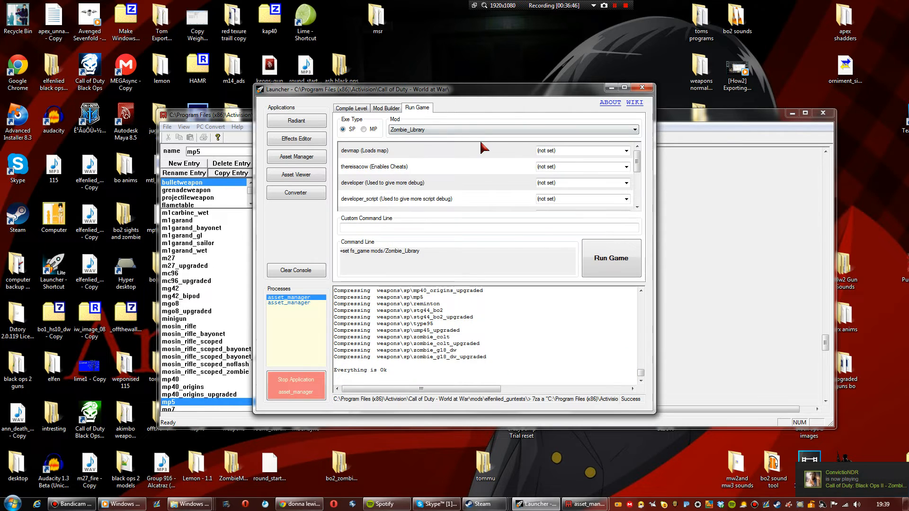
left_click(445, 130)
scroll(462, 203, "up", 20)
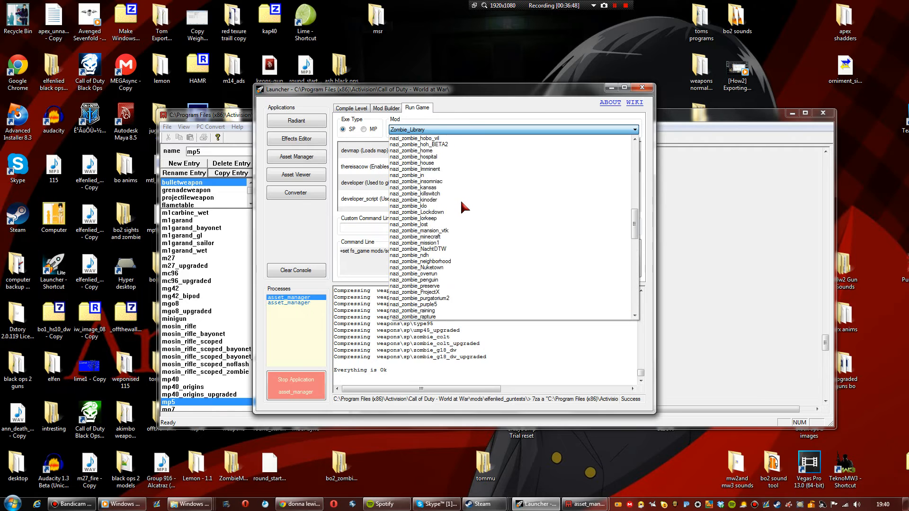
scroll(462, 204, "up", 7)
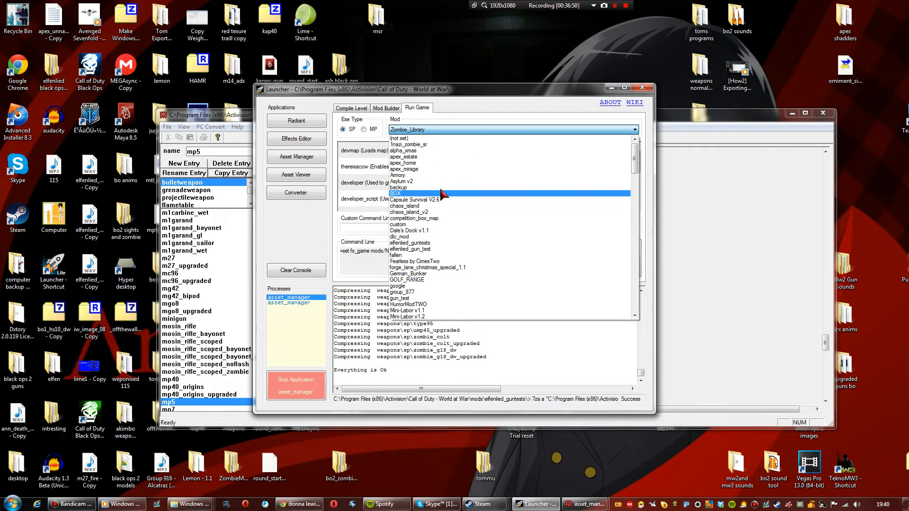
left_click(448, 242)
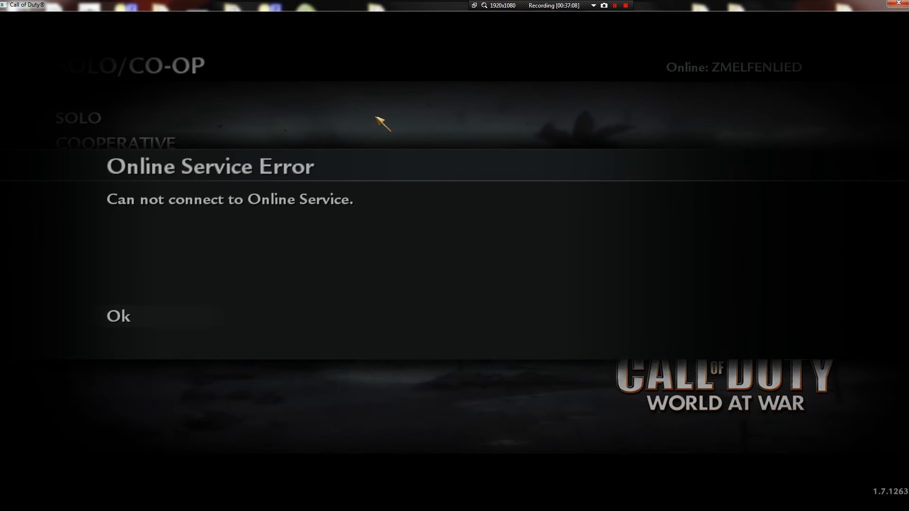
In Call of Duty: World at War, dismiss the online service error and set Enable Console to Yes in the game options
left_click(186, 317)
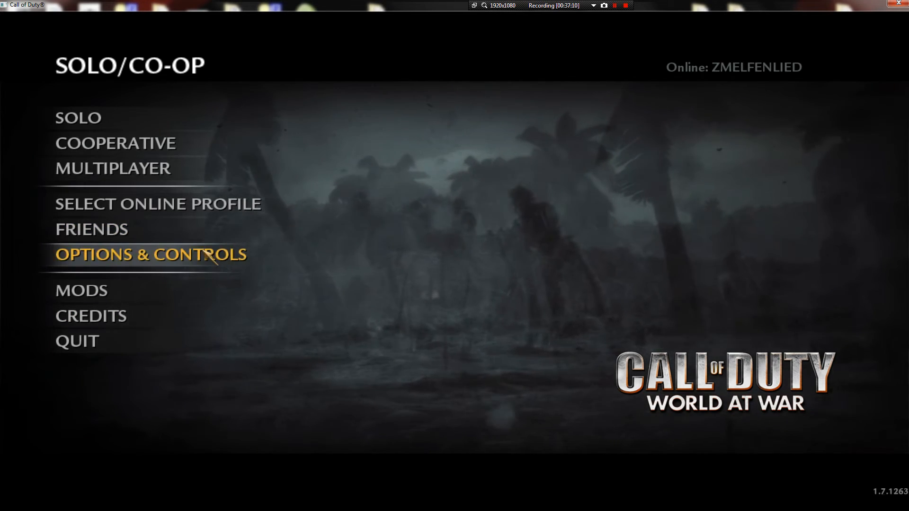
left_click(238, 255)
left_click(156, 235)
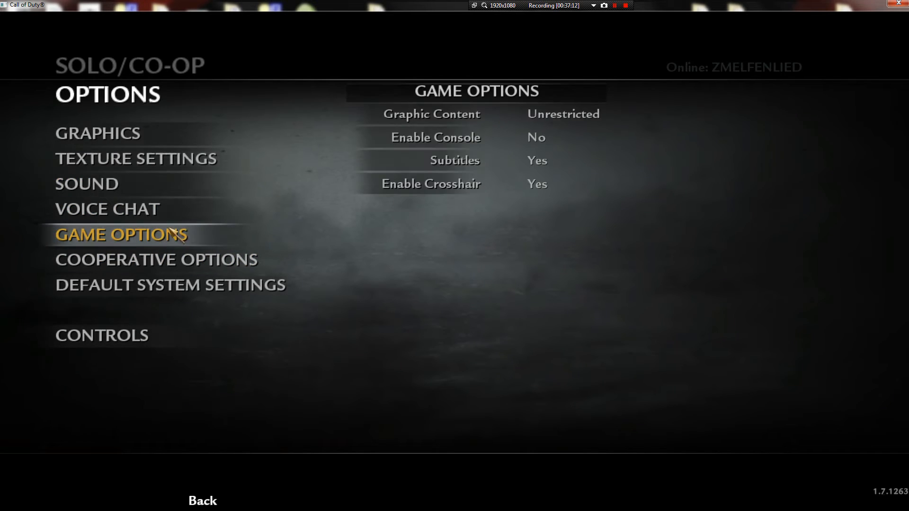
left_click(412, 138)
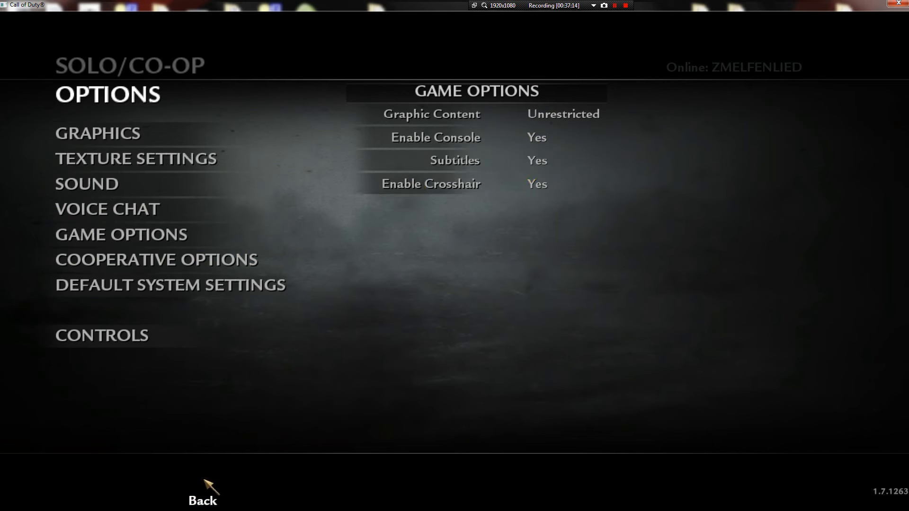
left_click(203, 501)
Load the test map with the console command devmap elfenlied_guntests and start the match
key("grave")
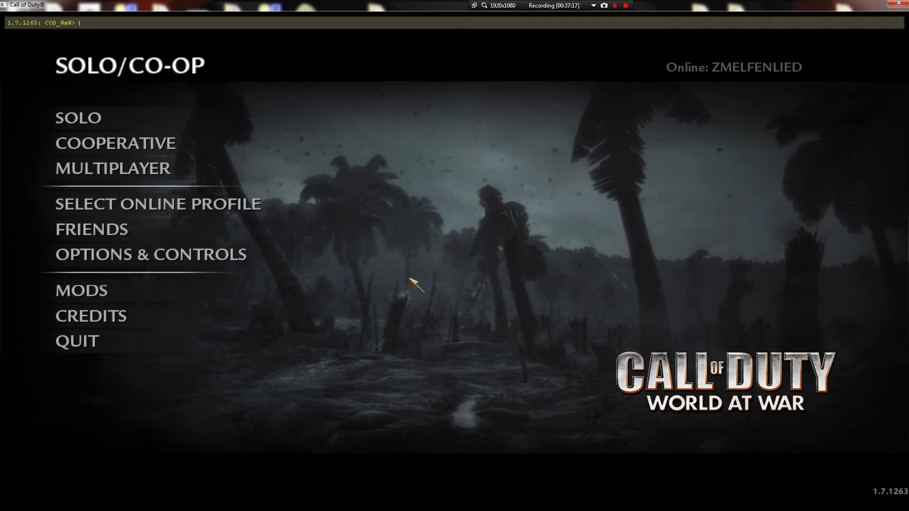
type("devmap")
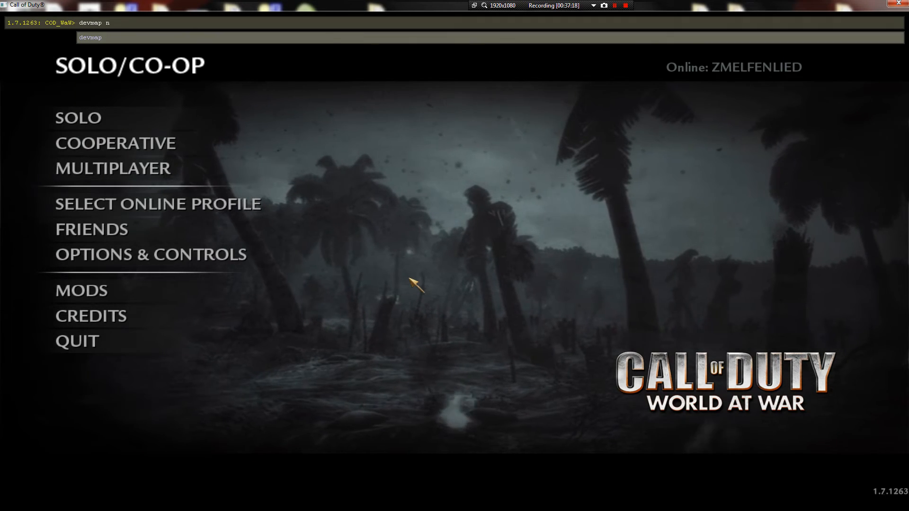
type(" elfenlied_")
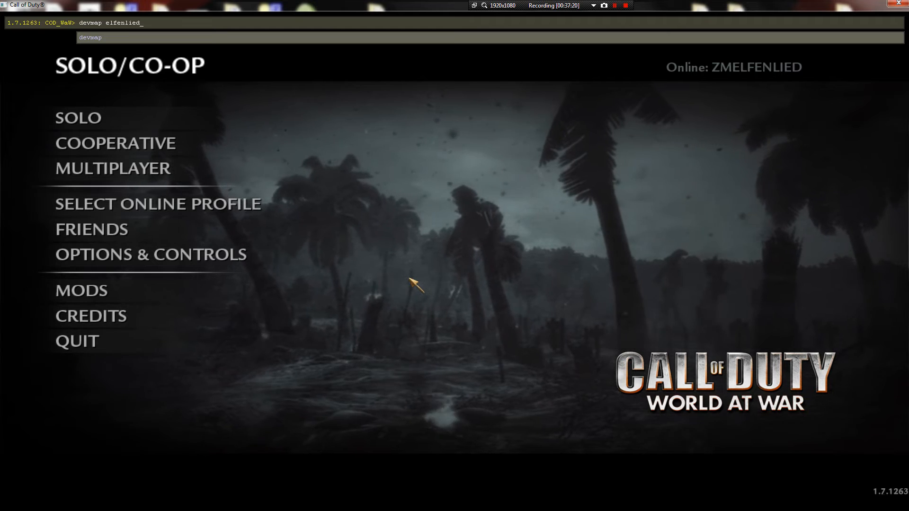
type("guntes")
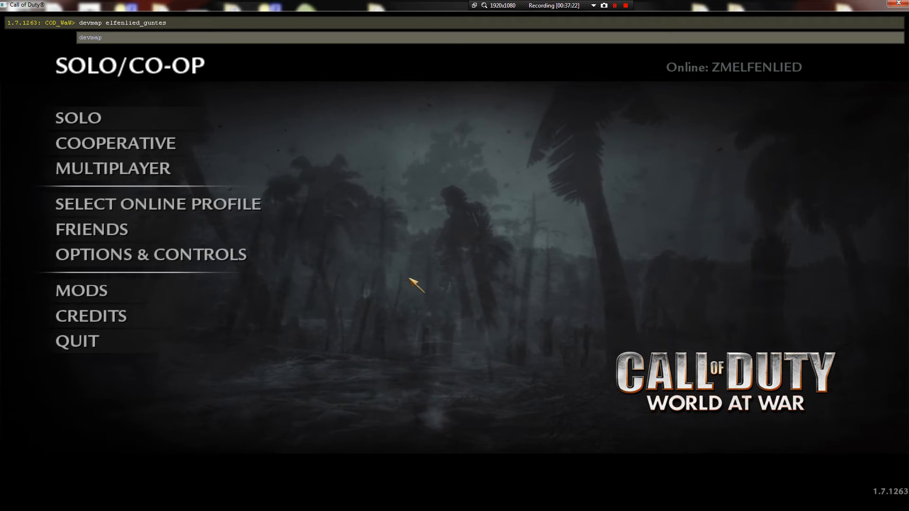
type("ts")
key("Return")
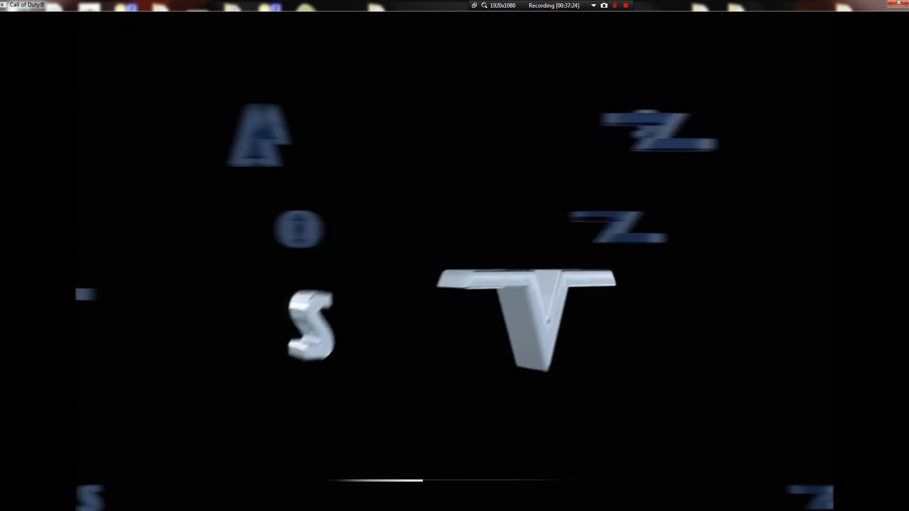
left_click(410, 278)
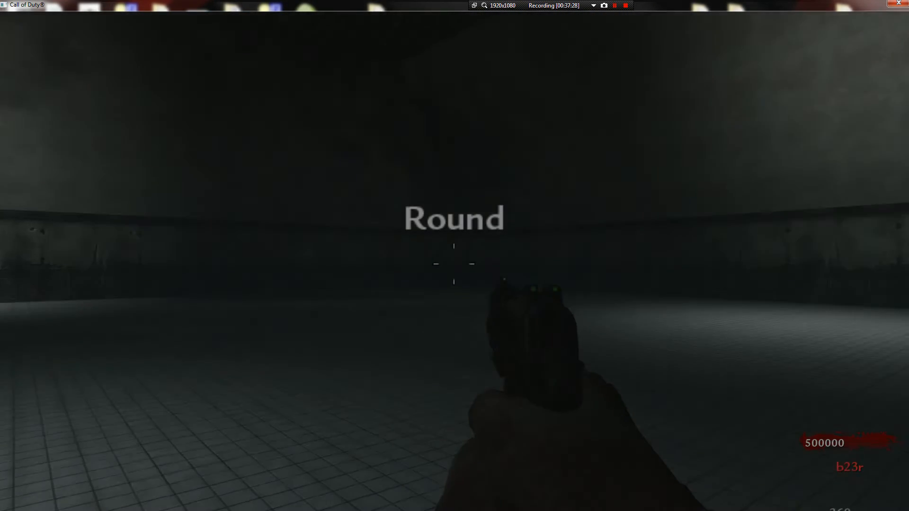
Equip the MP5 in the match with the console command give mp5 and return to the game
key("w")
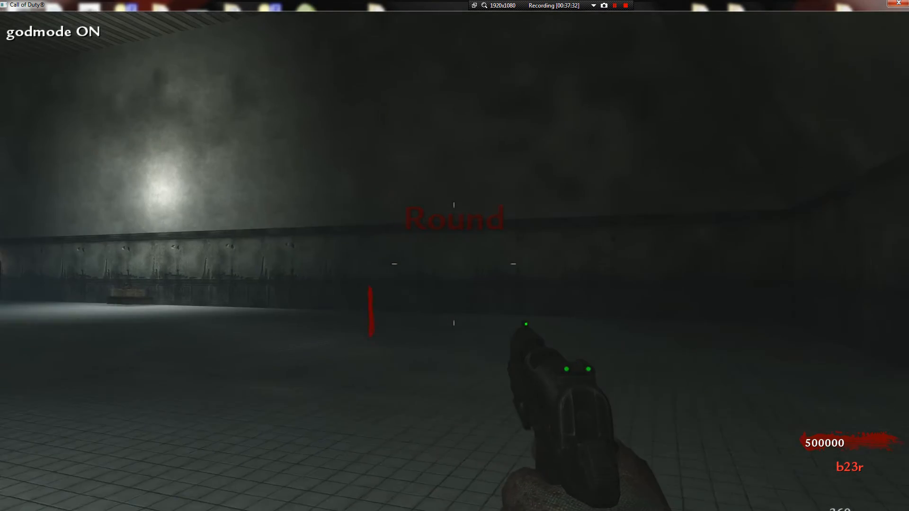
key("grave")
type("giv")
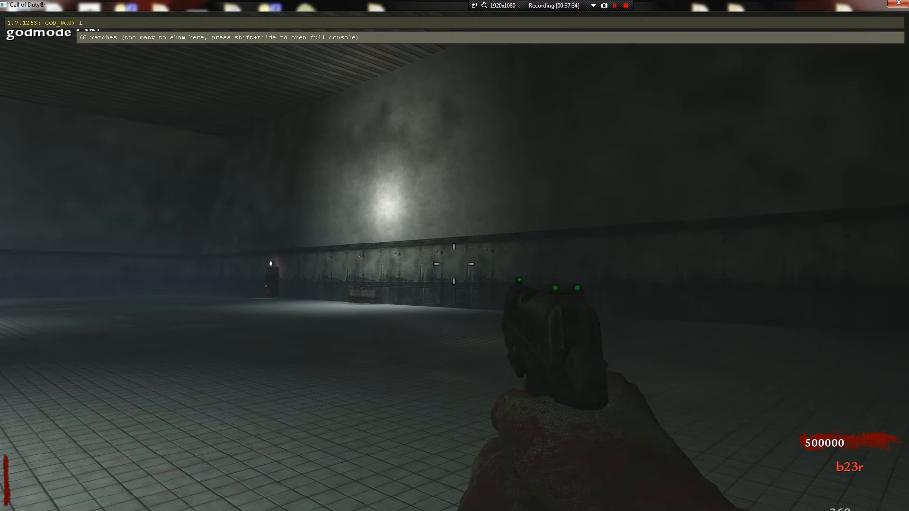
type("e mp5")
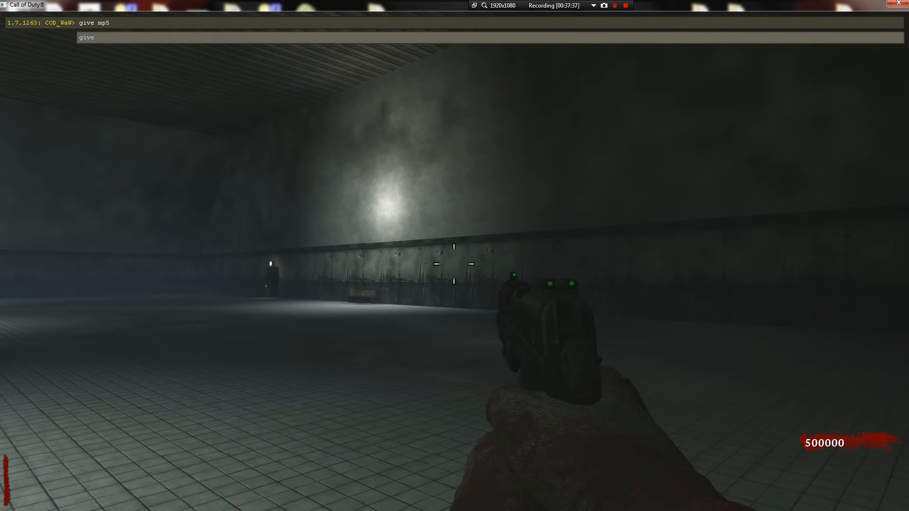
key("Return")
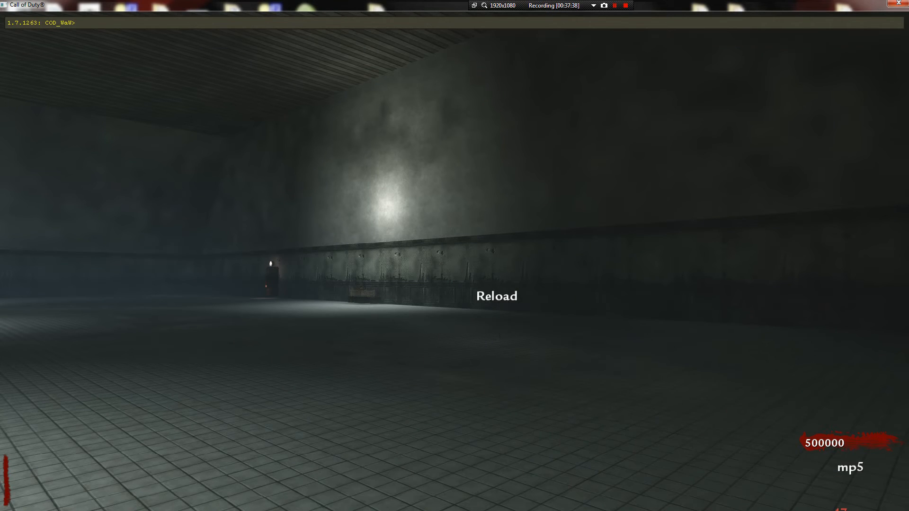
key("grave")
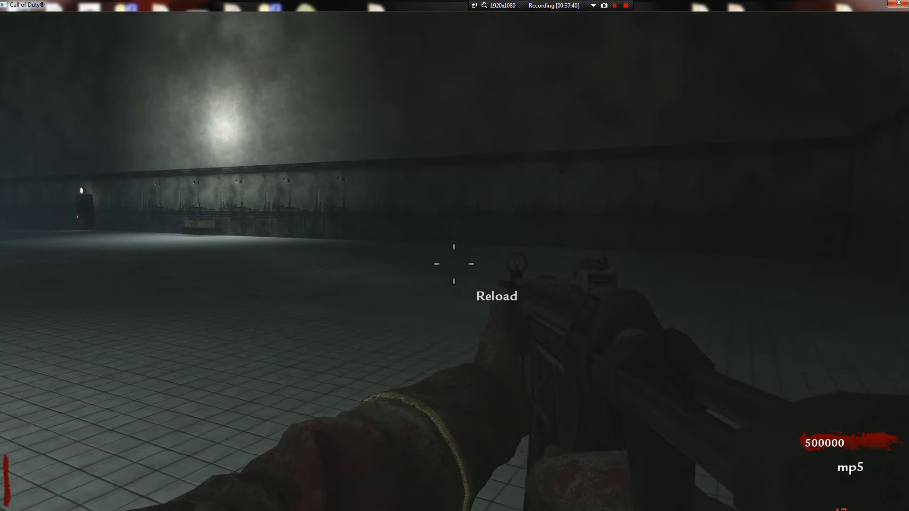
Test the MP5's hip-fire and reload animations by shooting the approaching zombies and reloading the weapon
key("w")
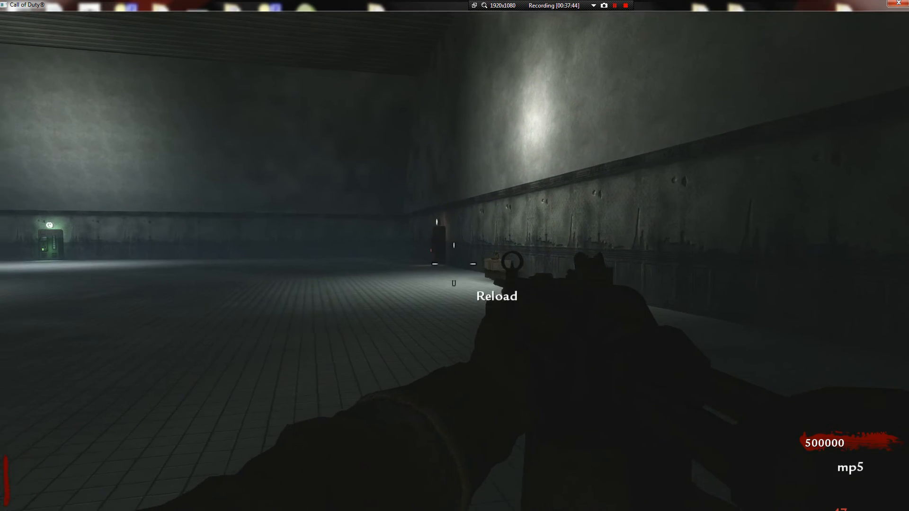
key("shift")
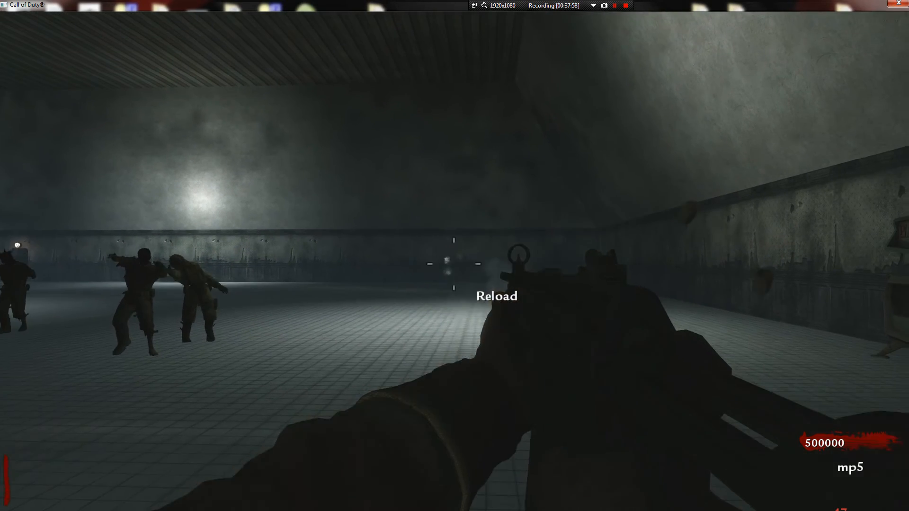
key("r")
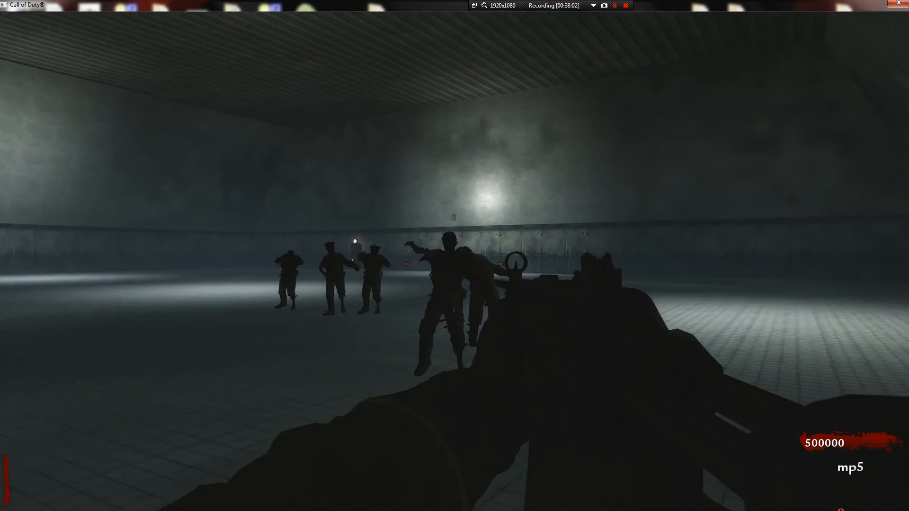
left_click(454, 255)
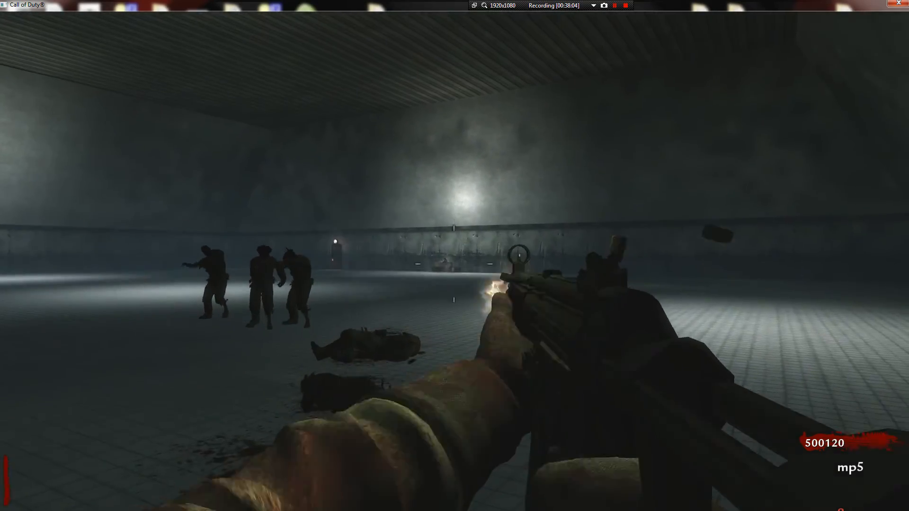
left_click(454, 264)
key("r")
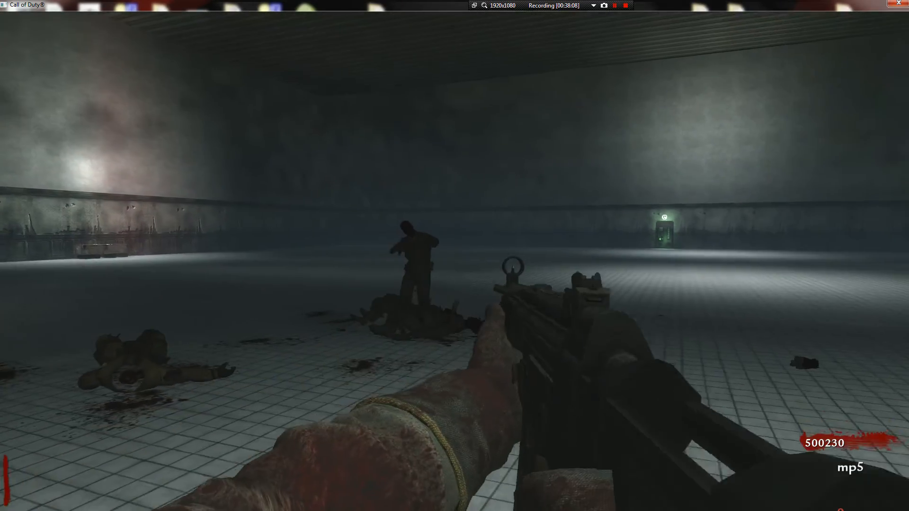
left_click(455, 256)
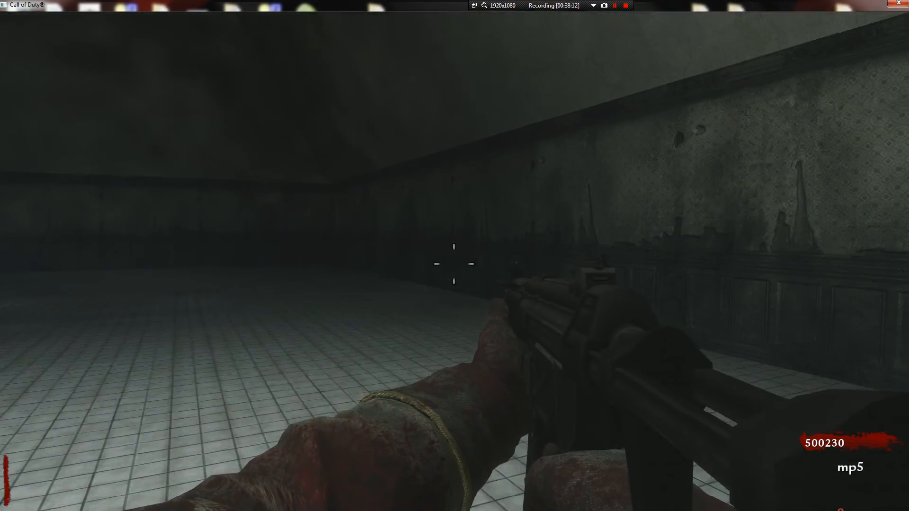
Check the MP5's sprint animation while running across the room, fire a few rounds, and reload
key("w")
key("shift")
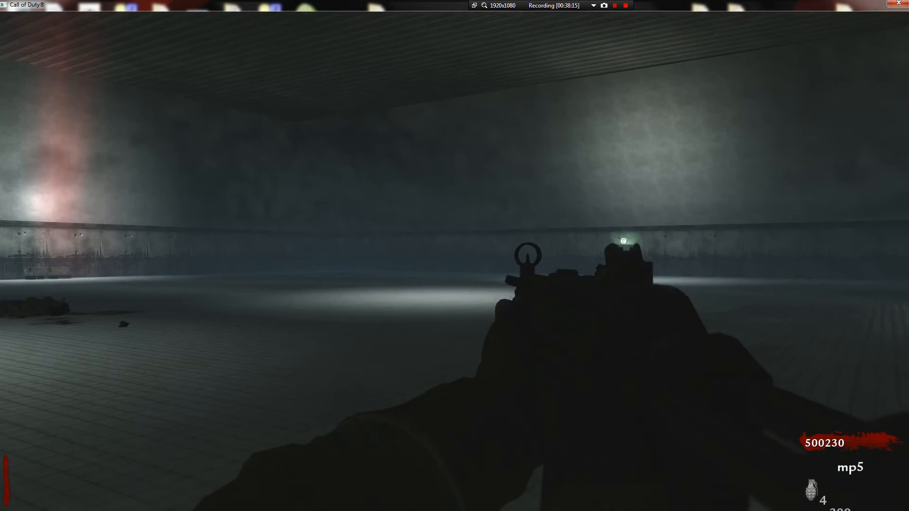
left_click(455, 256)
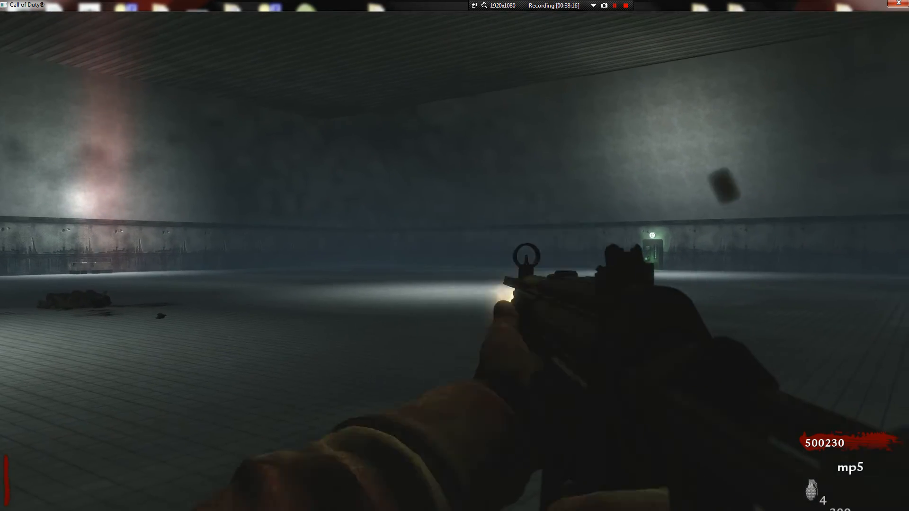
key("w")
key("shift")
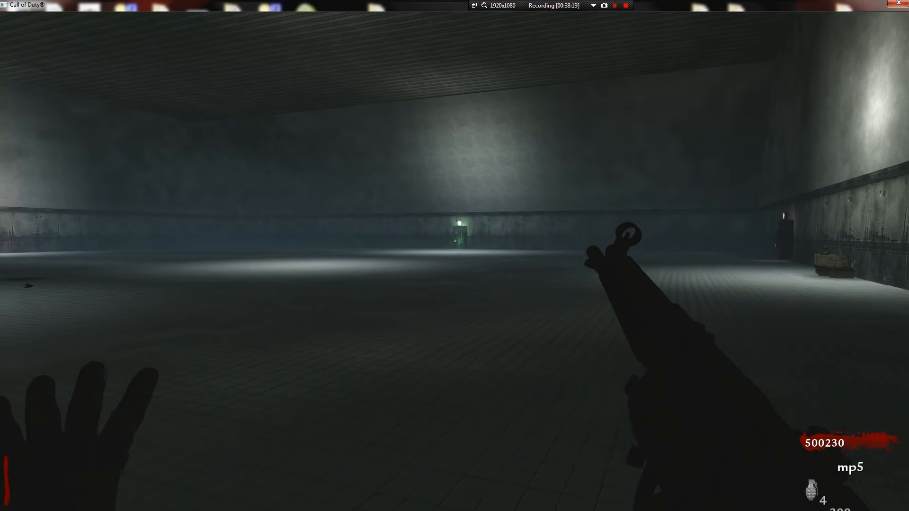
key("r")
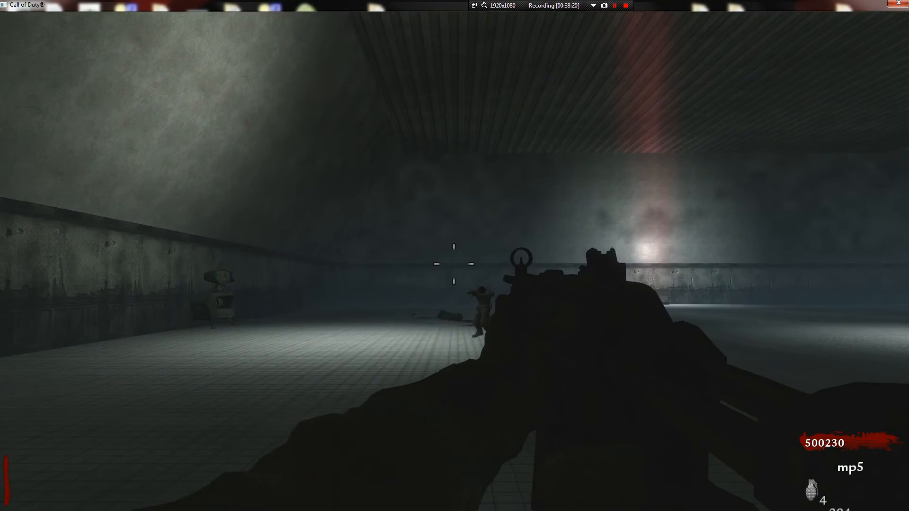
Test aiming and firing at the remaining zombie, sprint and reload, and switch between the MP5 and the b23r
right_click(453, 264)
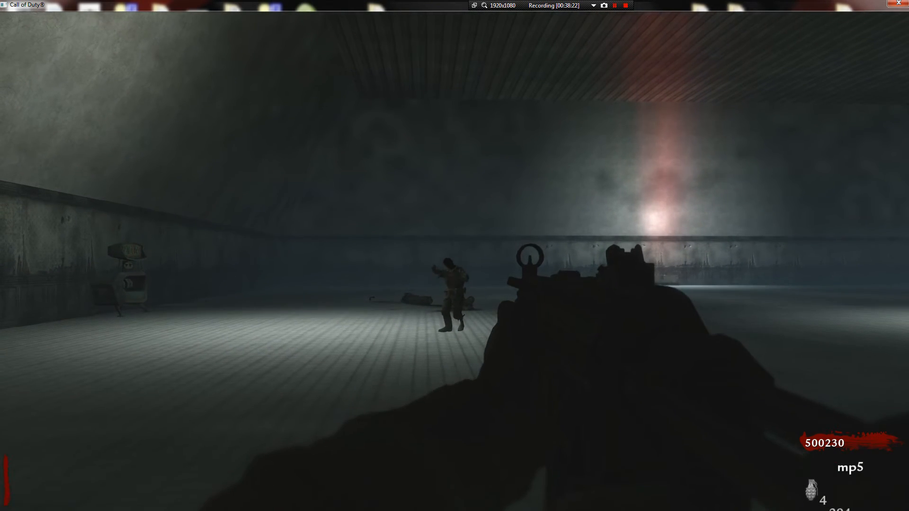
left_click(455, 264)
key("w")
key("shift")
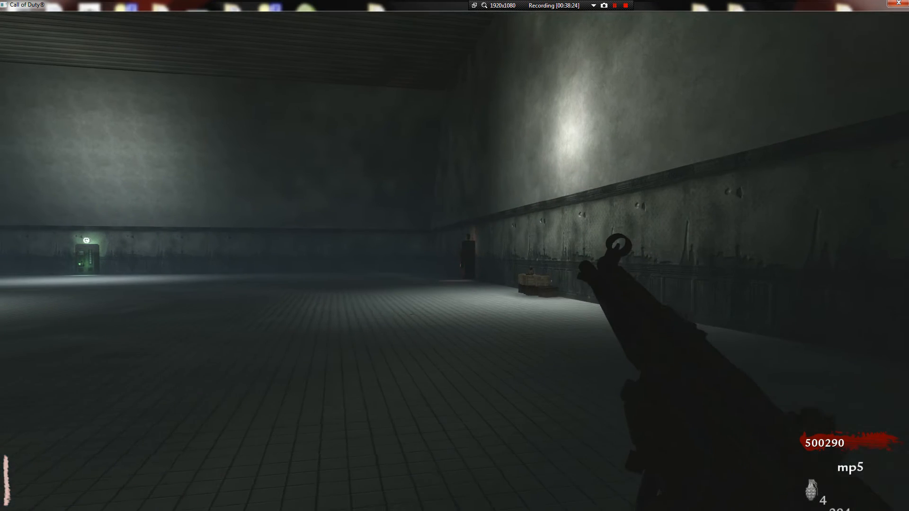
key("r")
key("1")
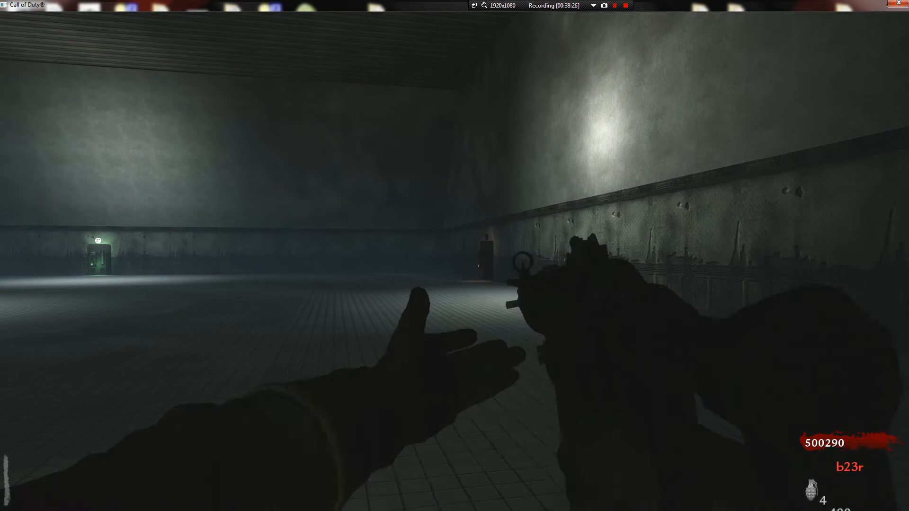
key("1")
Quit the match to the main menu and close Call of Duty: World at War
key("Escape")
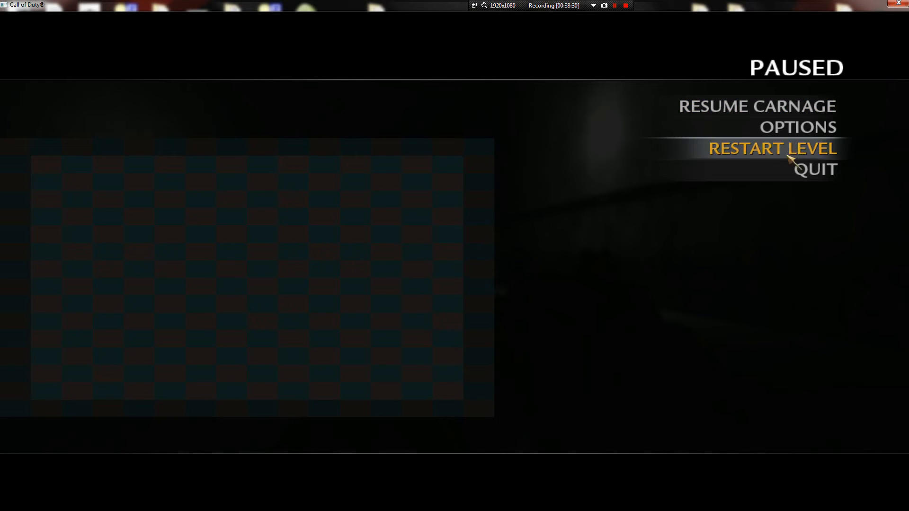
left_click(782, 173)
left_click(141, 314)
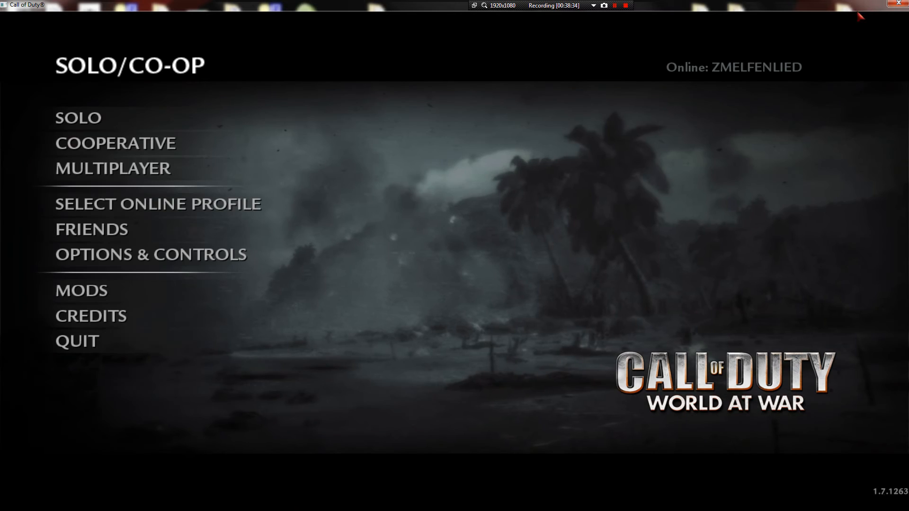
left_click(898, 4)
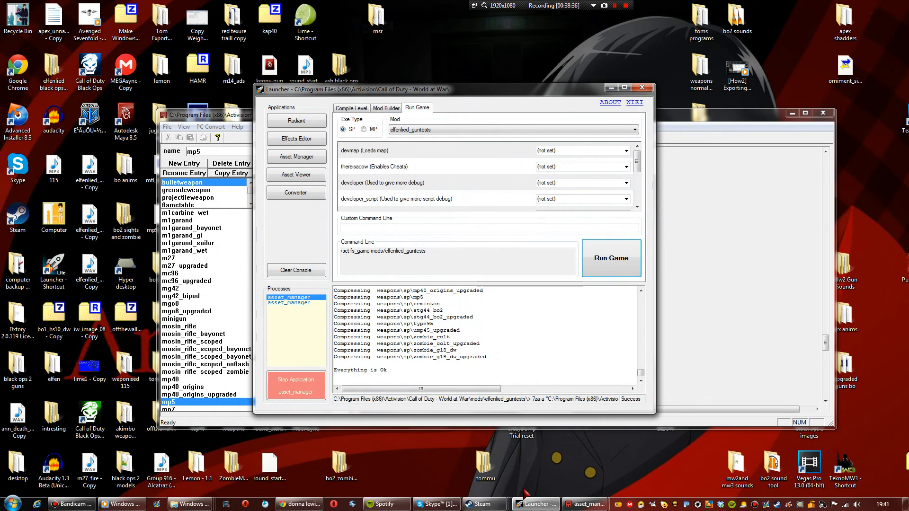
Show the mod build settings in Launcher and switch to the Asset Manager window containing bo2_mp5.gdt
mouse_move(446, 507)
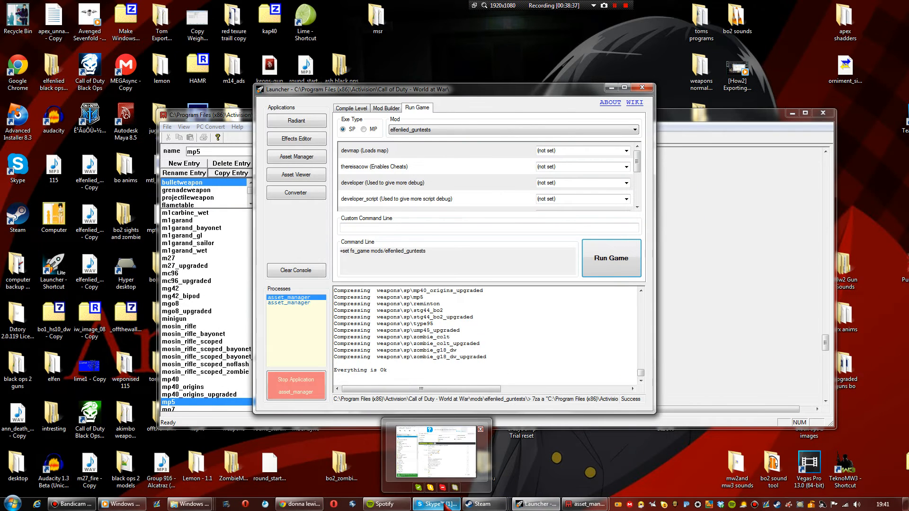
left_click(385, 108)
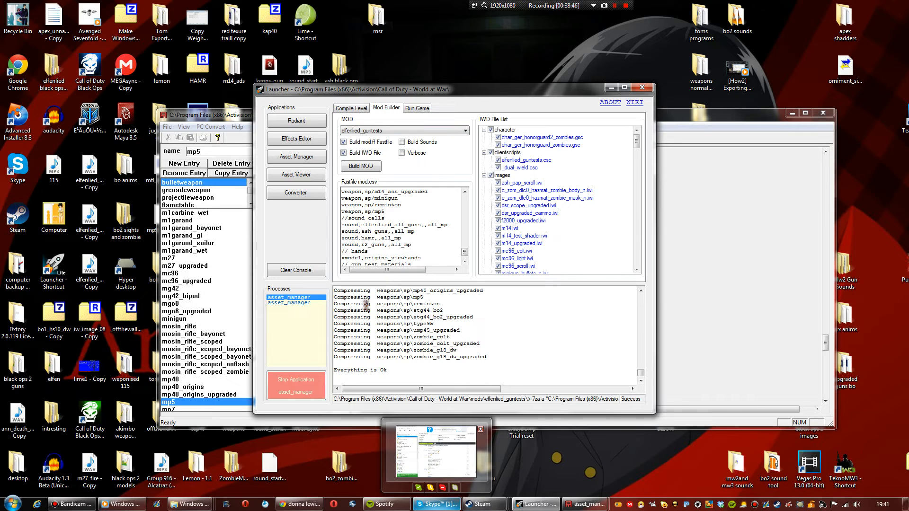
mouse_move(319, 506)
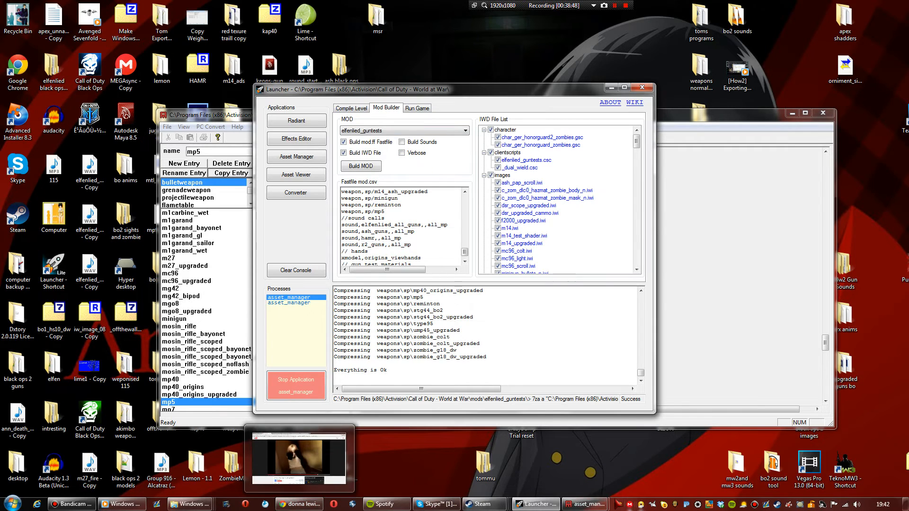
mouse_move(585, 504)
mouse_move(581, 470)
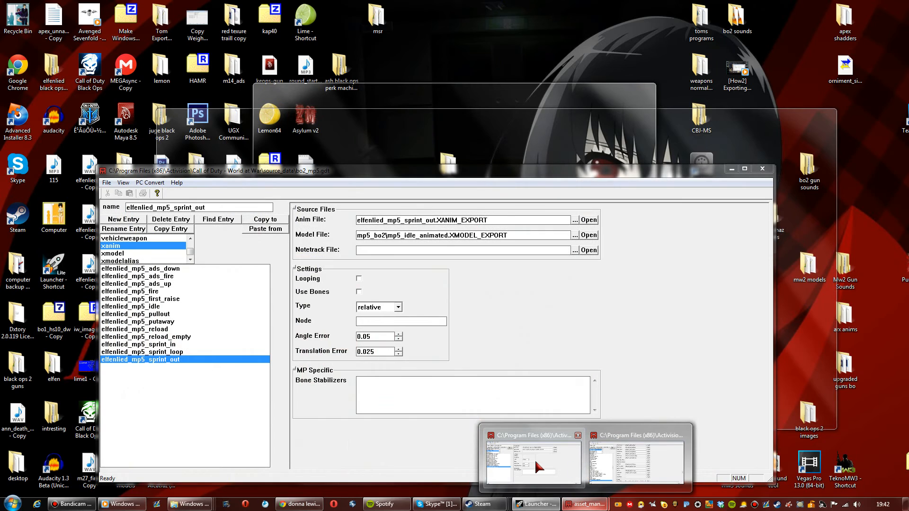
left_click(540, 468)
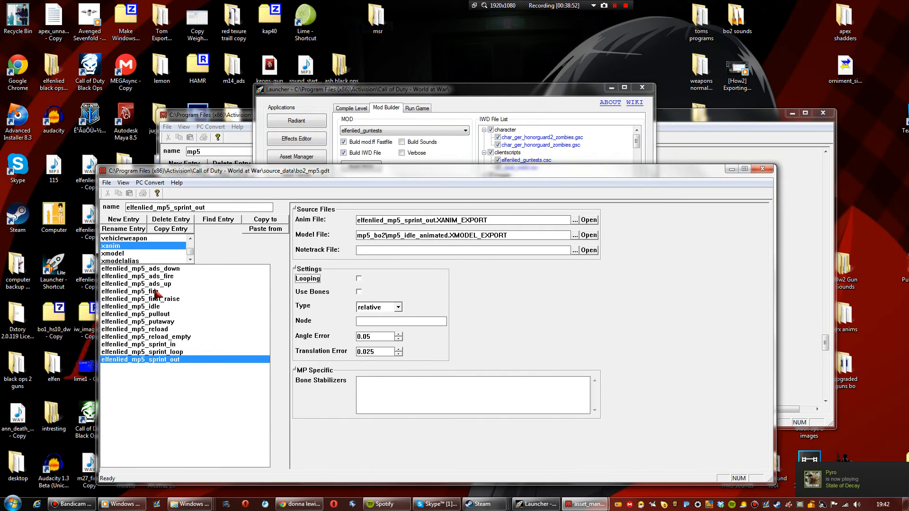
Convert only the elfenlied_mp5_ads_down xanim asset and dismiss the conversion console
left_click(155, 286)
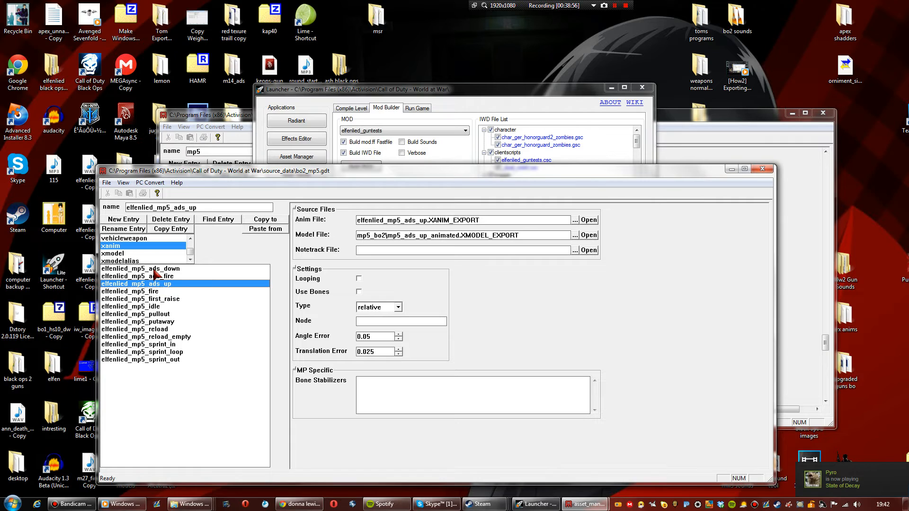
left_click(155, 270)
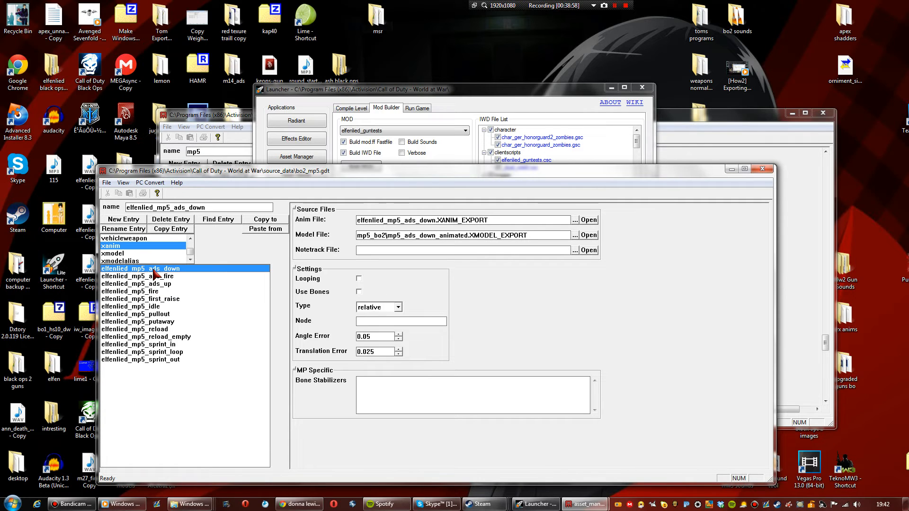
left_click(150, 182)
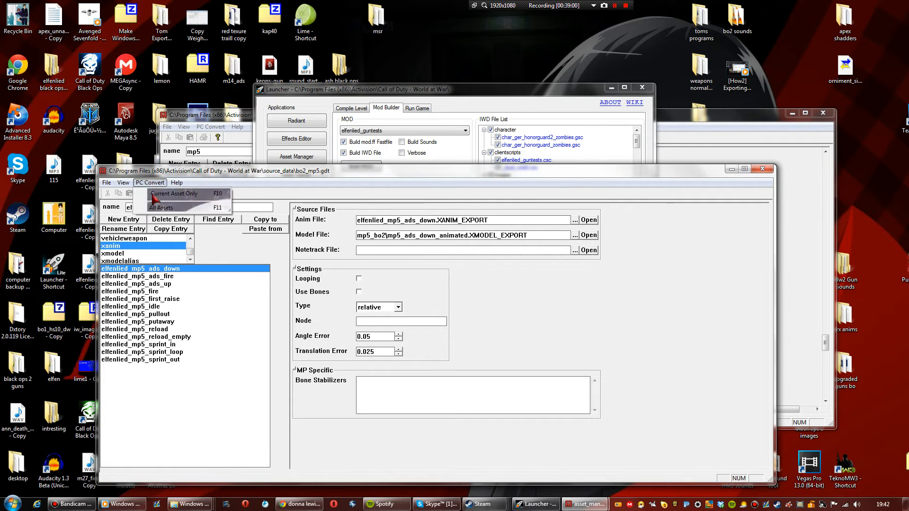
left_click(159, 194)
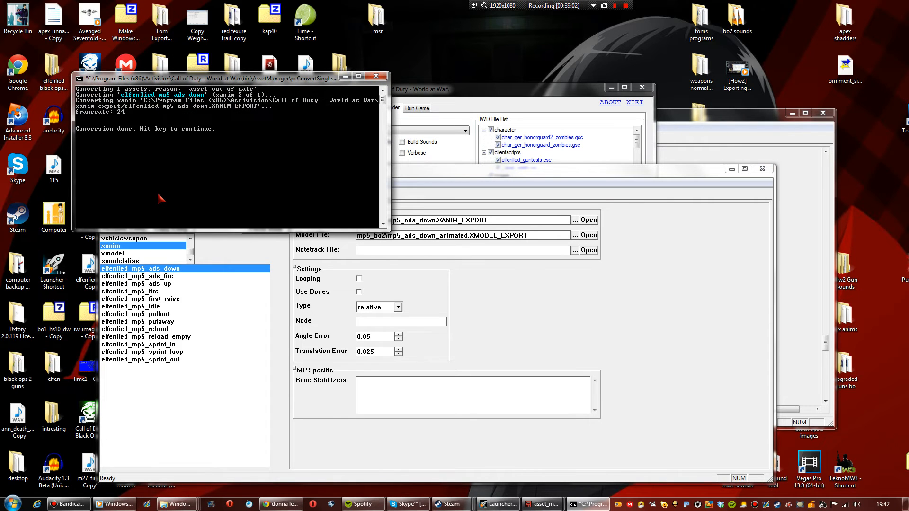
key("Return")
Convert only the elfenlied_mp5_ads_up xanim asset and dismiss the conversion console
left_click(160, 283)
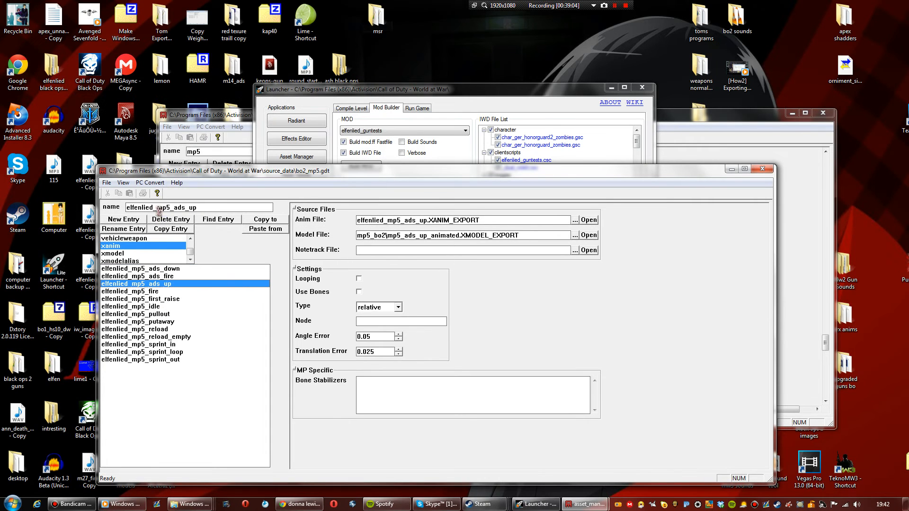
left_click(150, 182)
left_click(161, 195)
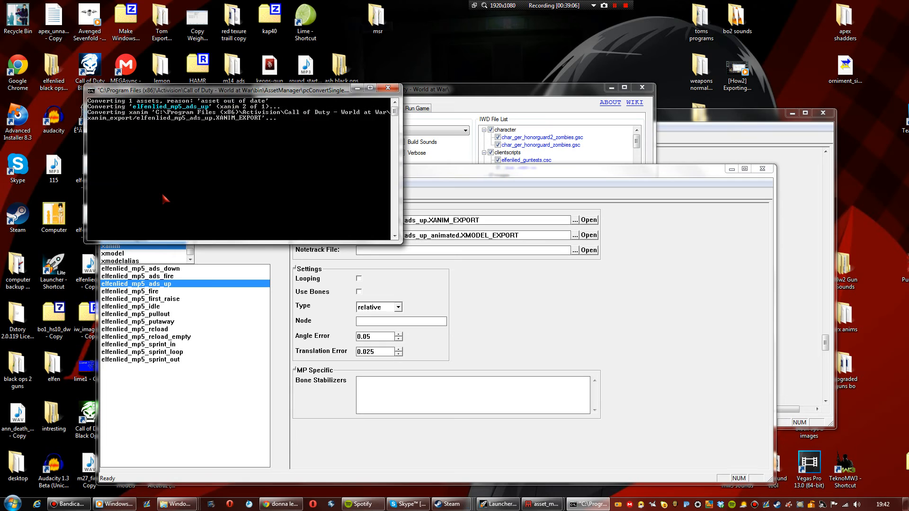
key("Return")
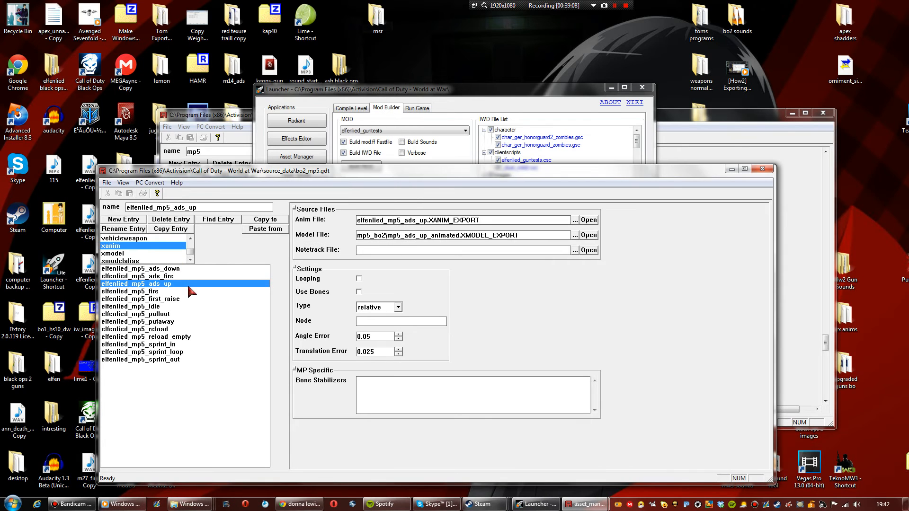
Switch from the Asset Manager to Launcher and rebuild the elfenlied_guntests mod with its fastfile and IWD
left_click(153, 307)
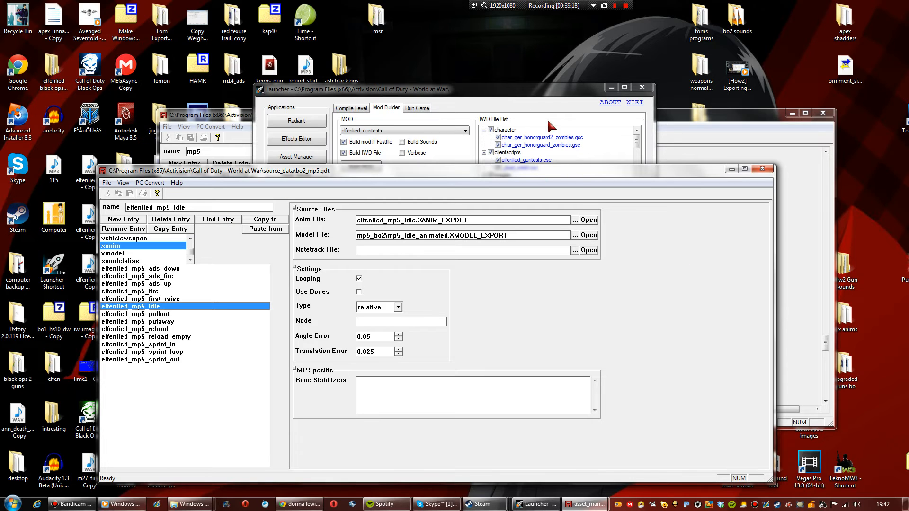
left_click(513, 98)
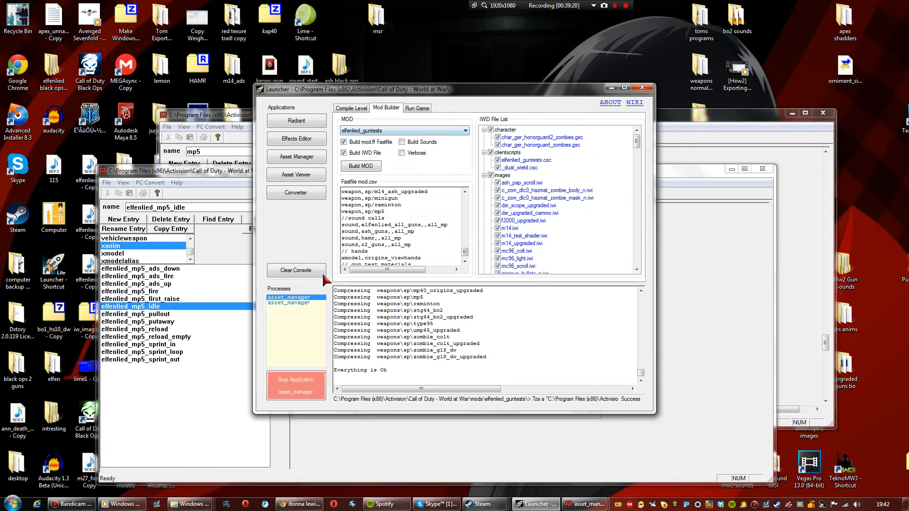
left_click(322, 274)
left_click(361, 166)
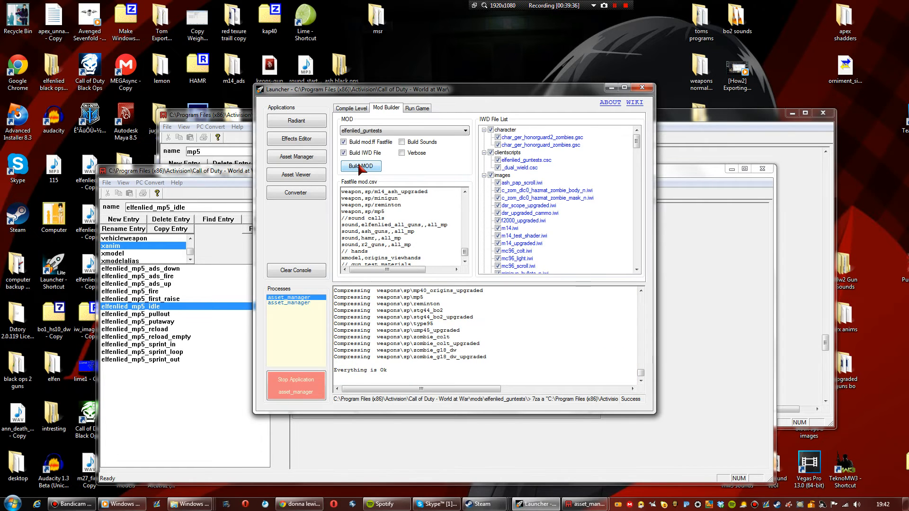
Run the game with the elfenlied_guntests mod and load the elfenlied gun test map with the devmap console command
left_click(419, 108)
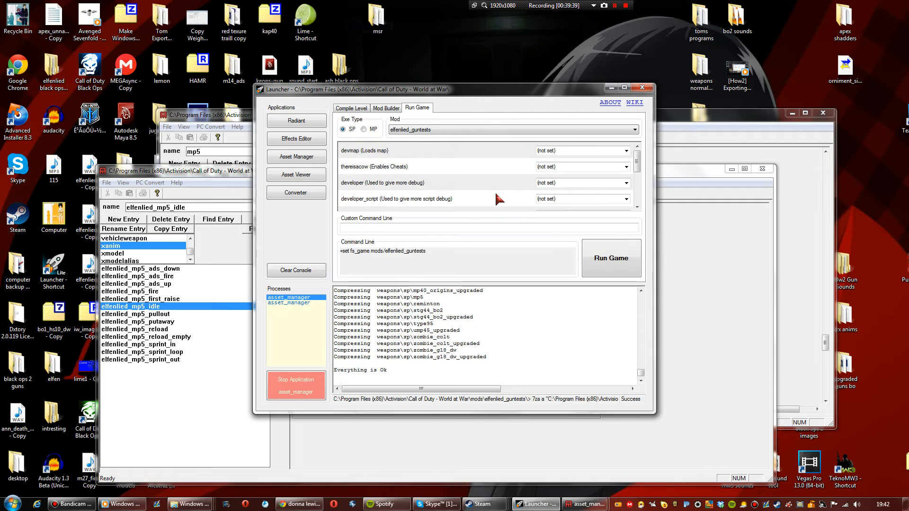
left_click(634, 270)
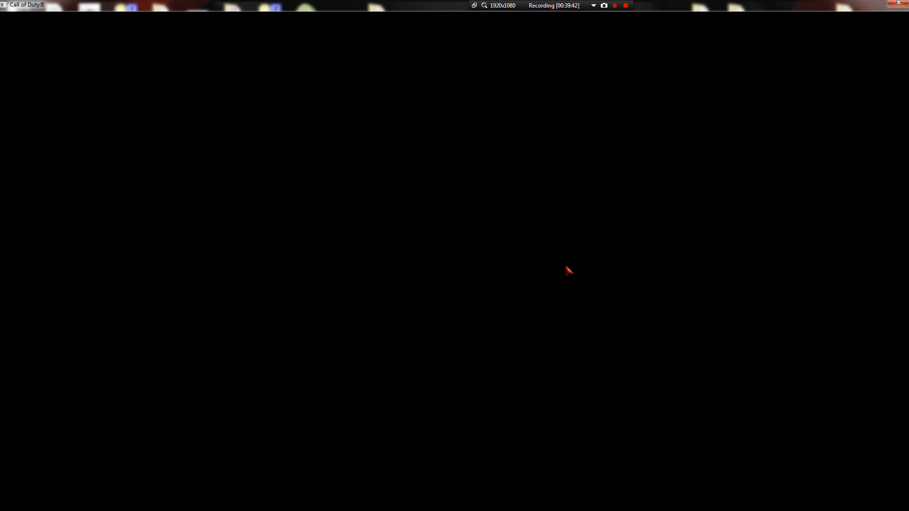
key("grave")
type("devm")
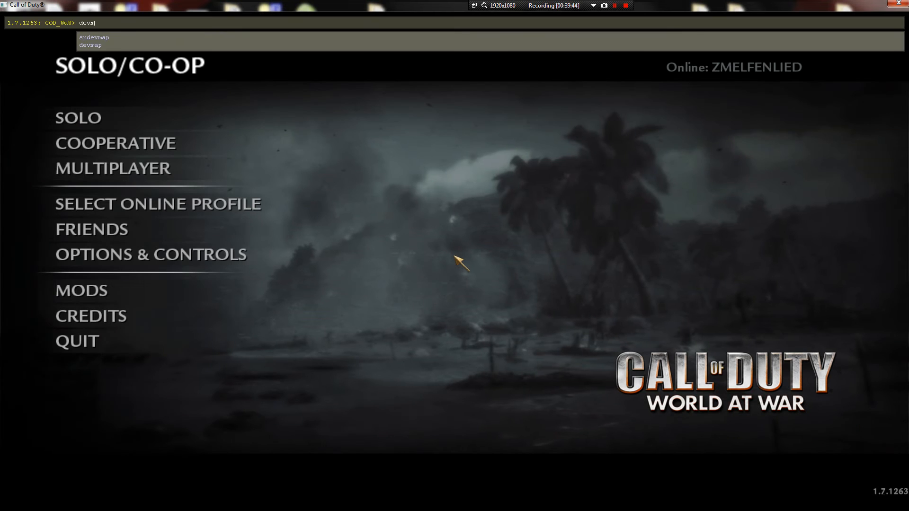
type("ap")
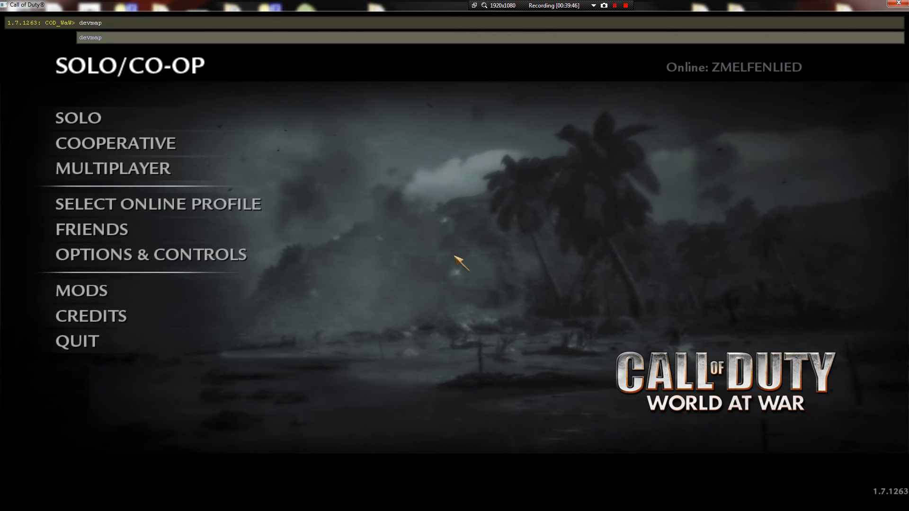
type(" nlfenlied_gu")
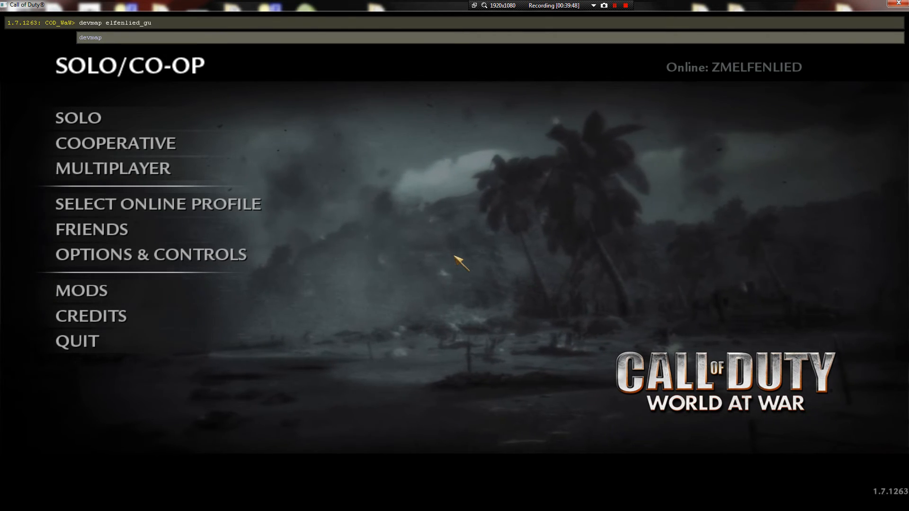
type("ntr")
key("Return")
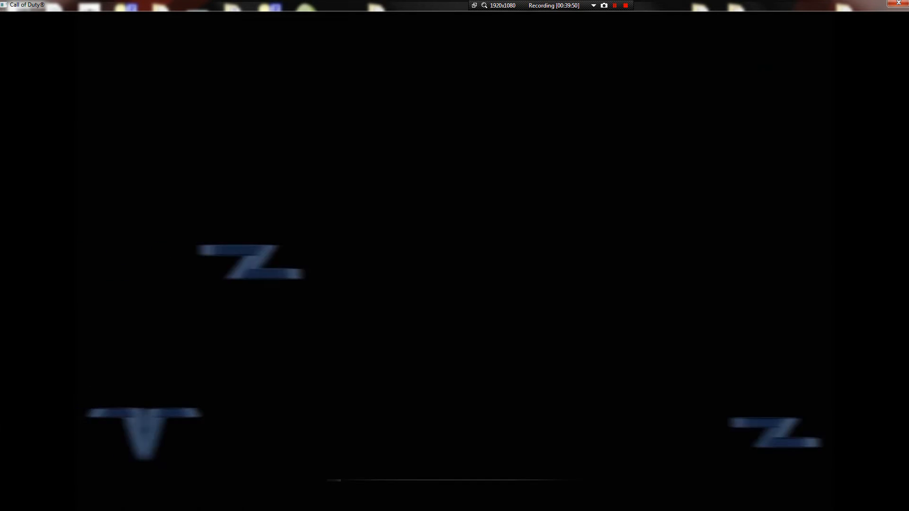
left_click(455, 258)
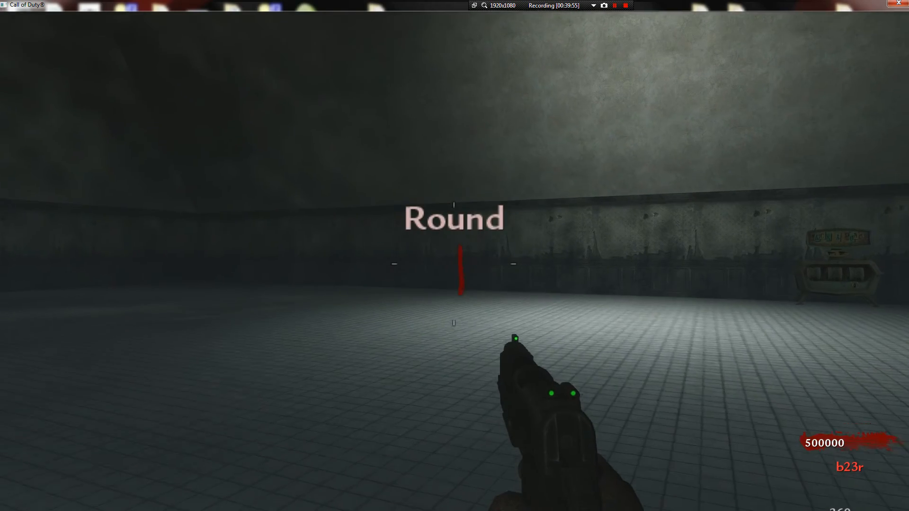
Move into the test room and obtain the weapon with the console command give mp5
key("shift+w")
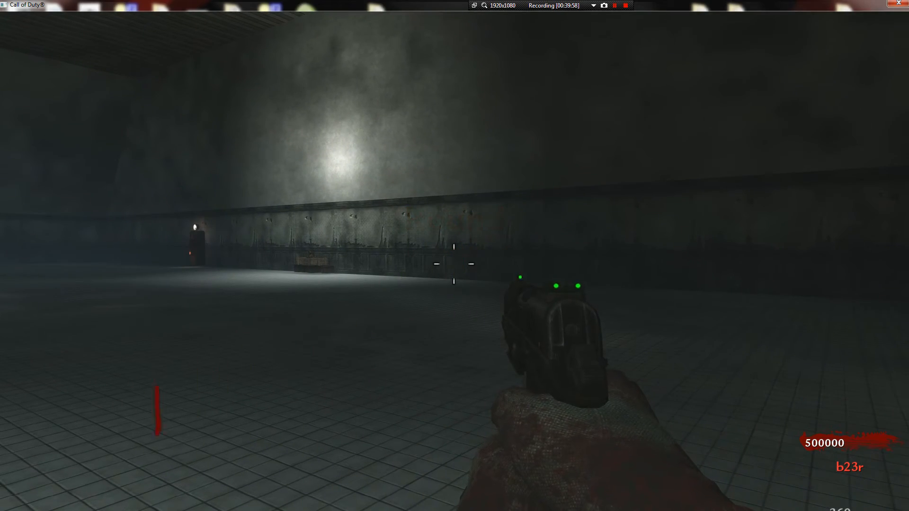
key("grave")
type("give")
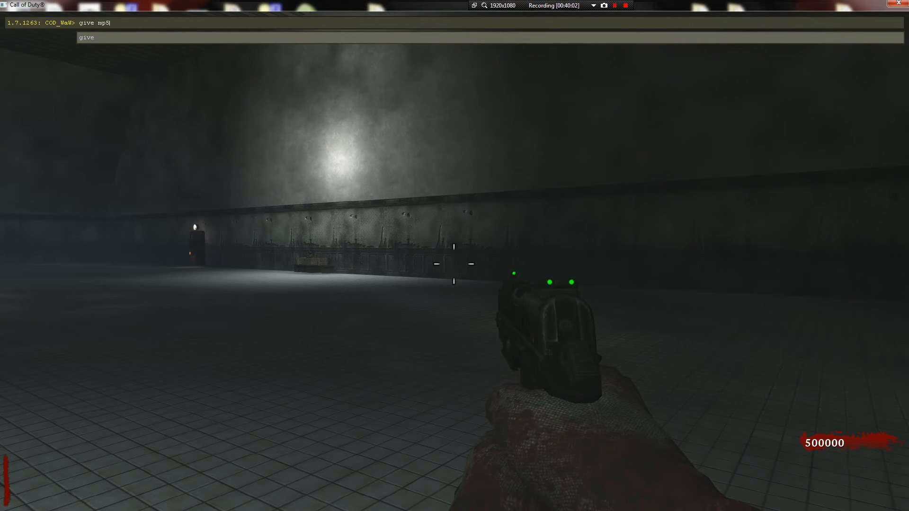
type(" mp5")
key("Return")
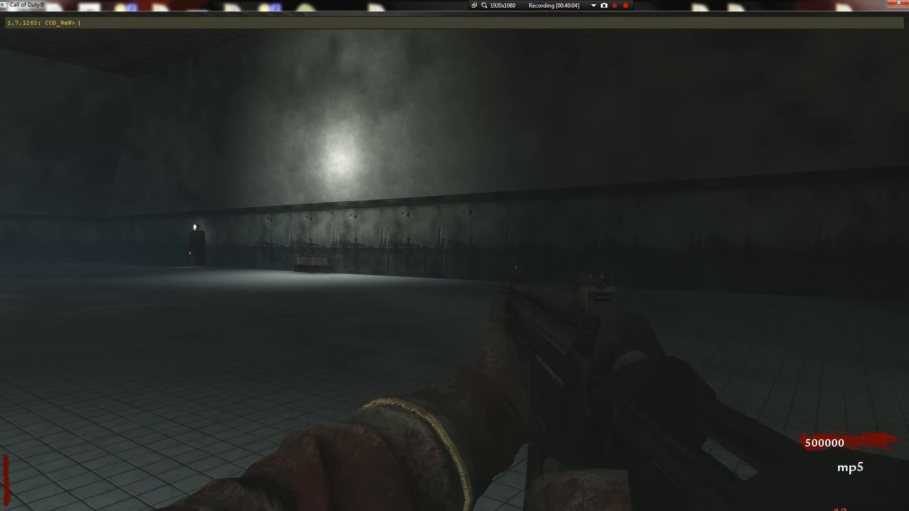
key("grave")
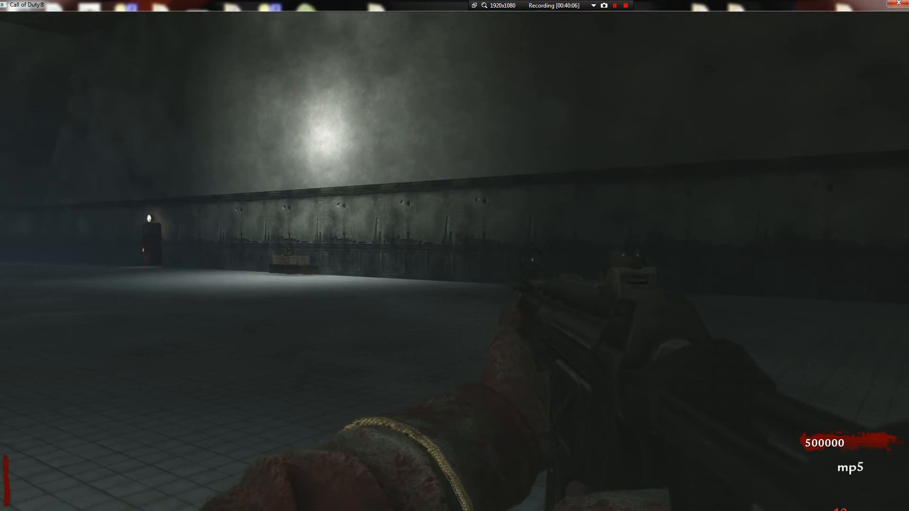
Fire and reload the MP5 to check its in-game animations
left_click(454, 264)
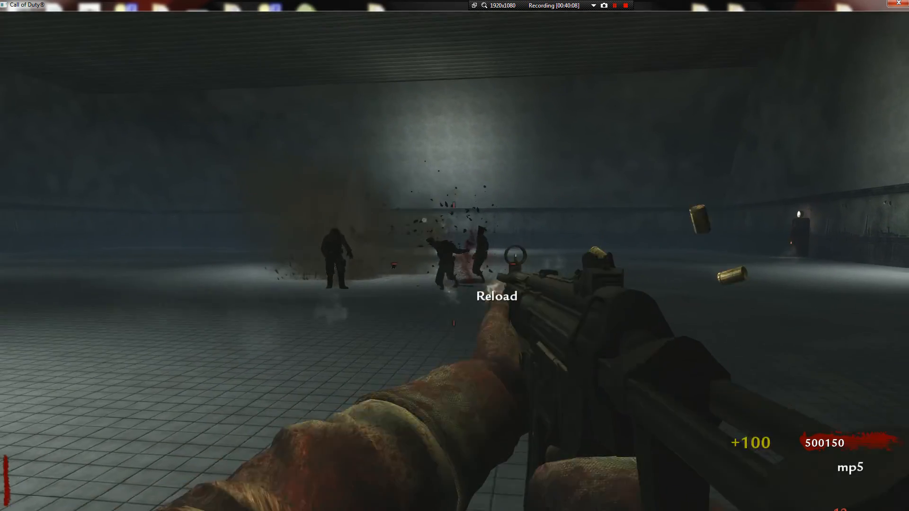
key("r")
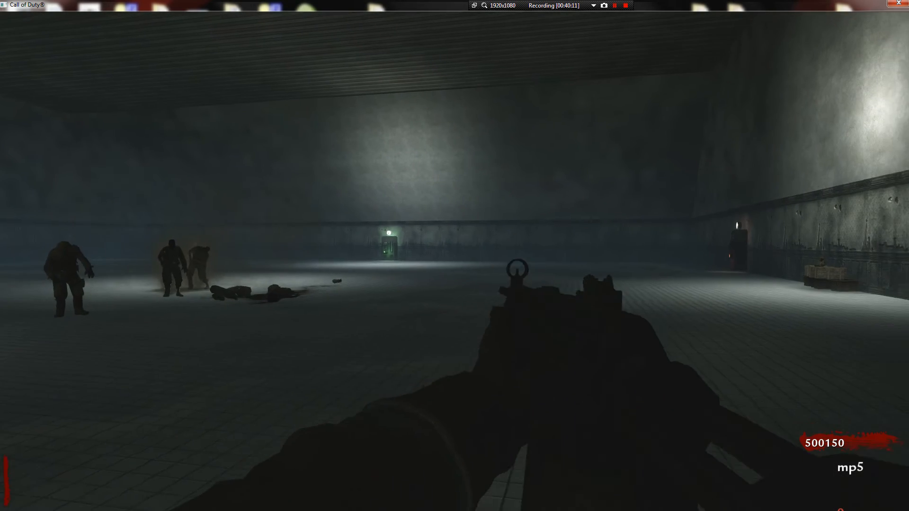
left_click(454, 264)
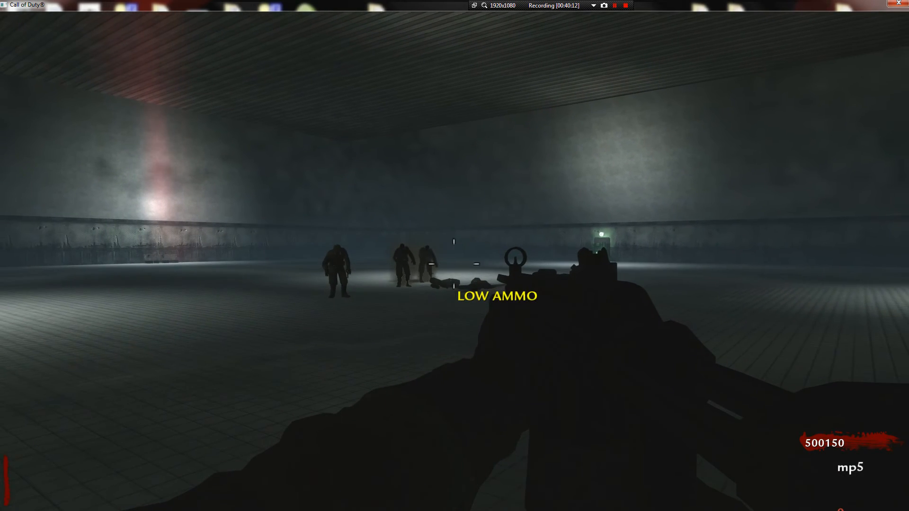
Quit the match, confirm losing progress, and return to the desktop with Launcher
key("Escape")
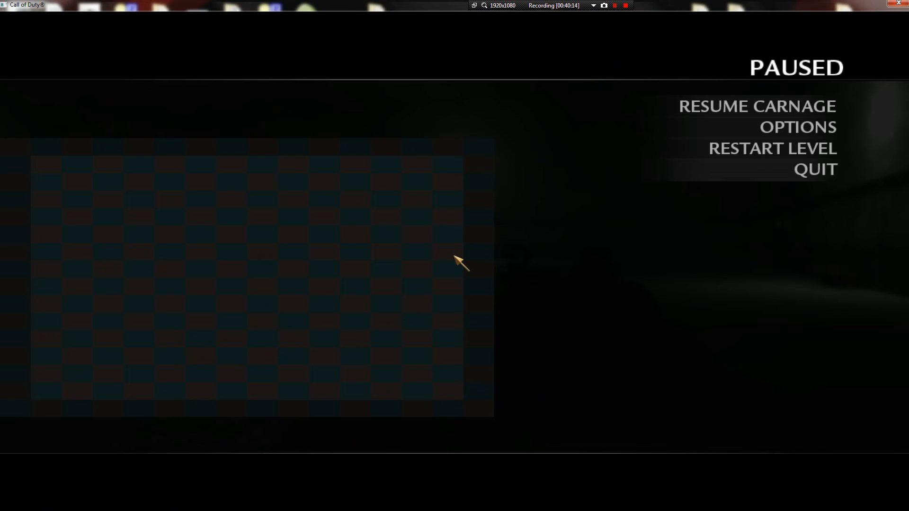
left_click(786, 176)
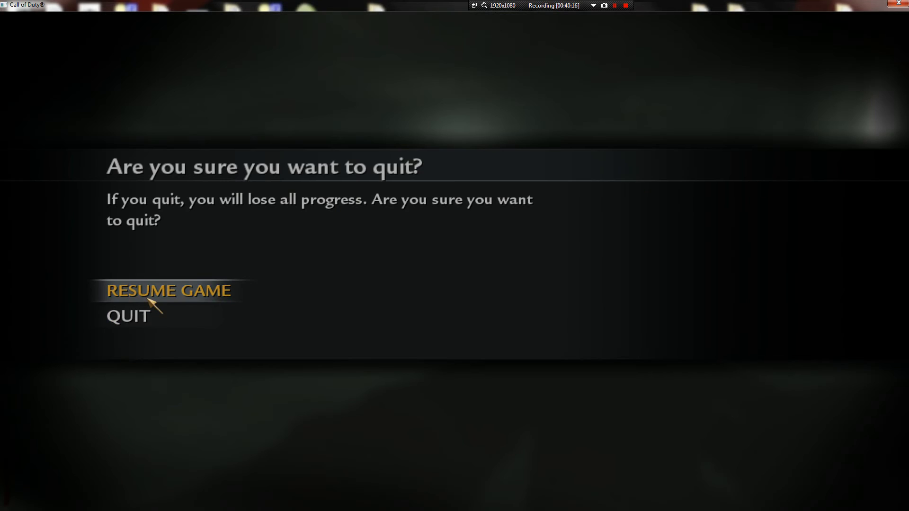
left_click(133, 316)
key("alt+Tab")
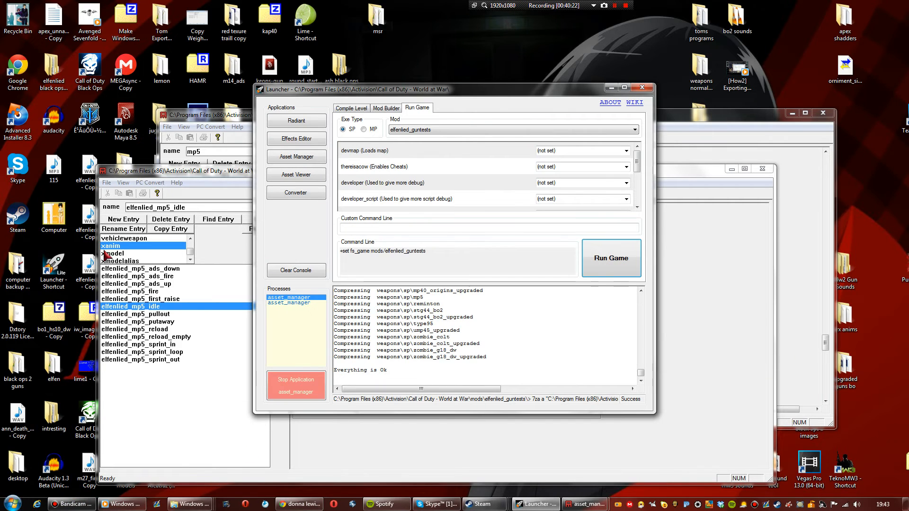
Open the mp5_ads_up scene from the model_export\mp5_bo2 folder of World at War in Maya 8.5
left_click(12, 503)
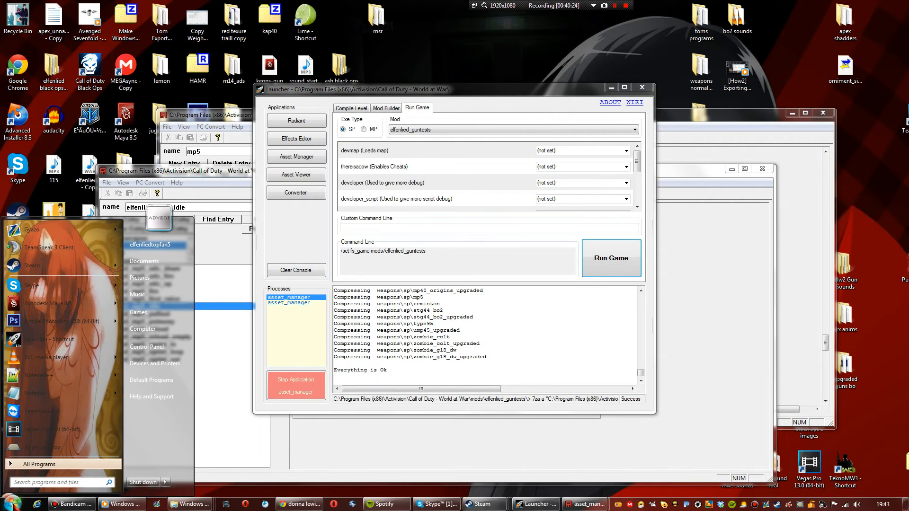
mouse_move(89, 308)
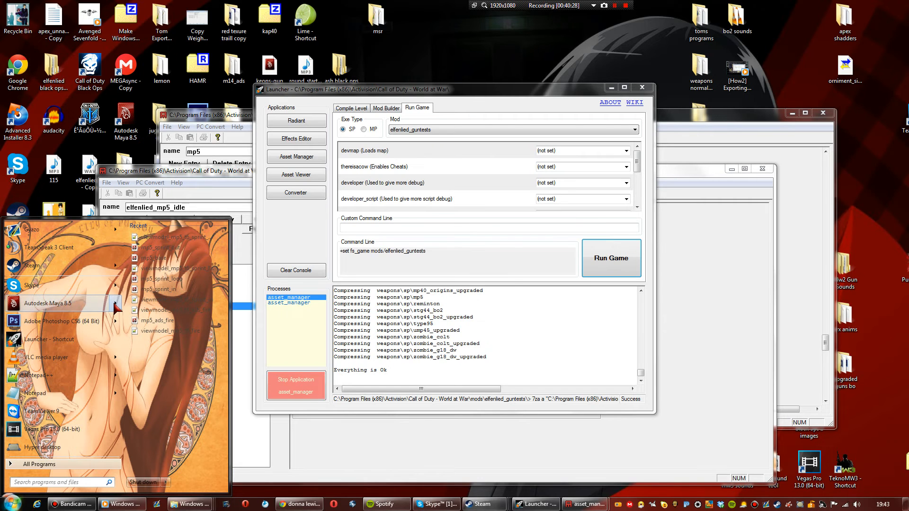
left_click(186, 508)
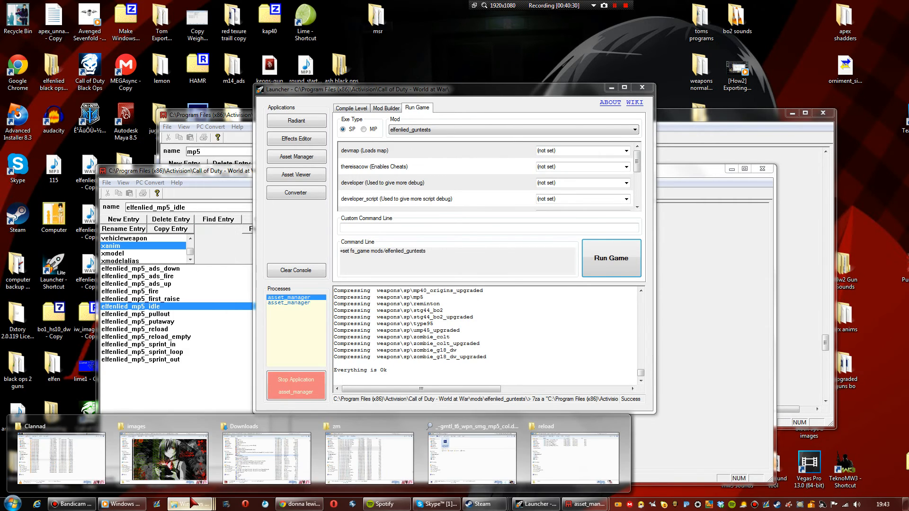
left_click(173, 457)
left_click(544, 57)
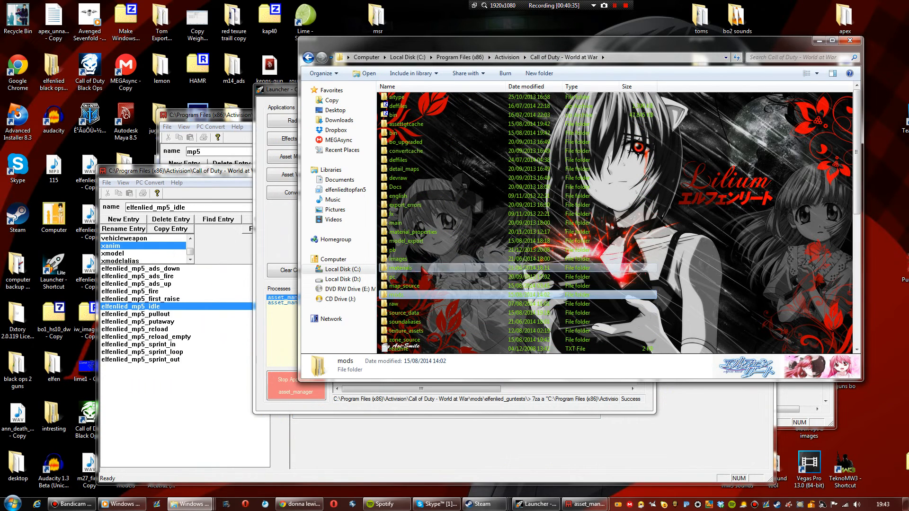
double_click(410, 241)
scroll(449, 204, "down", 10)
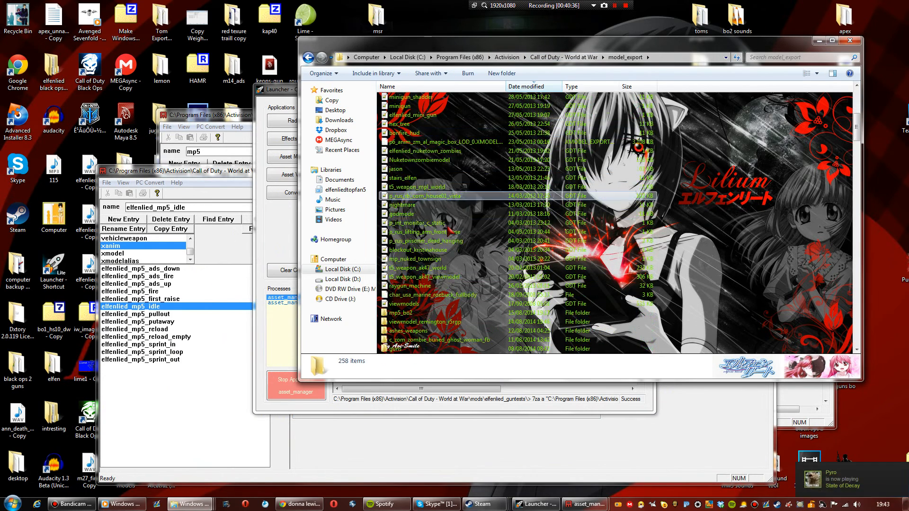
double_click(401, 232)
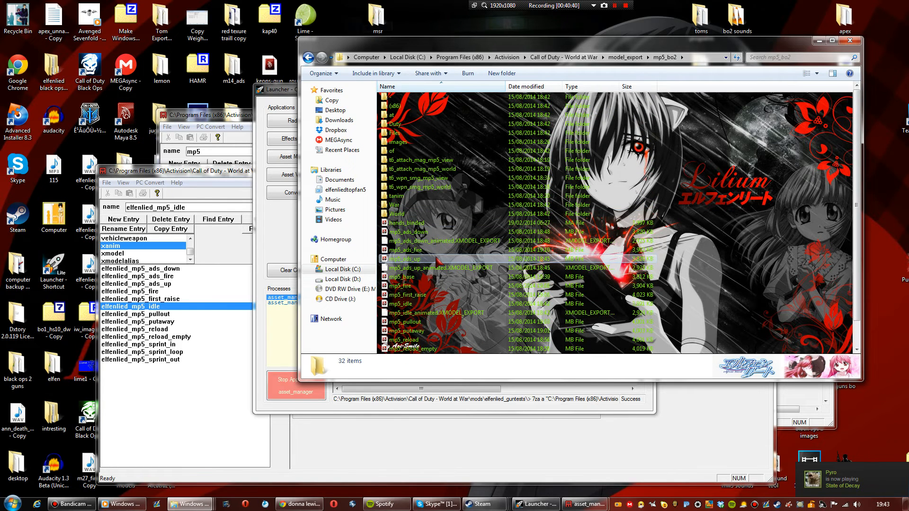
left_click(463, 259)
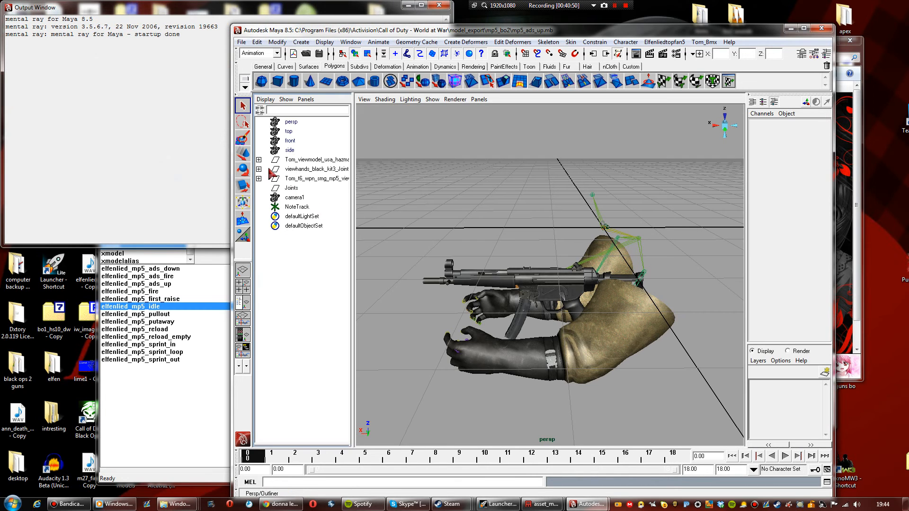
Expand the viewhands_black_kit3 joint hierarchy down to tag_torso's children and open the Animation Exporter
left_click(259, 169)
left_click(259, 179)
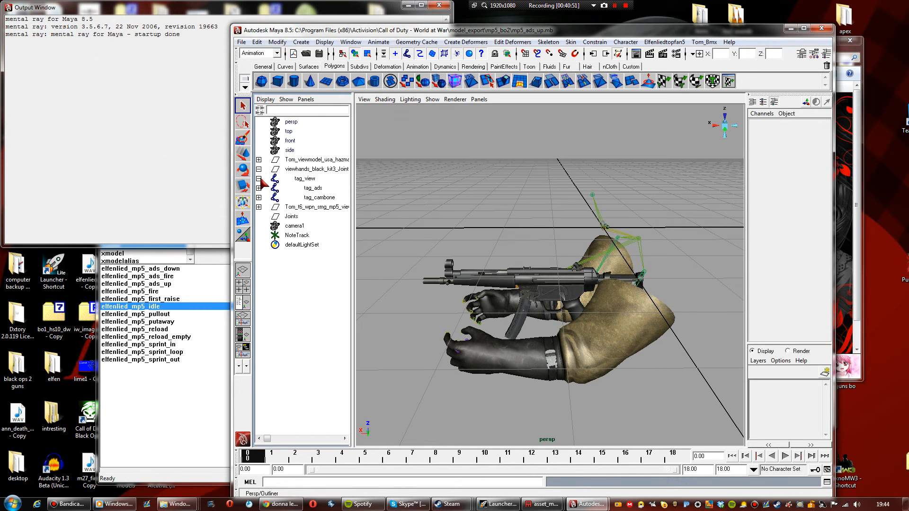
left_click(258, 188)
left_click(258, 198)
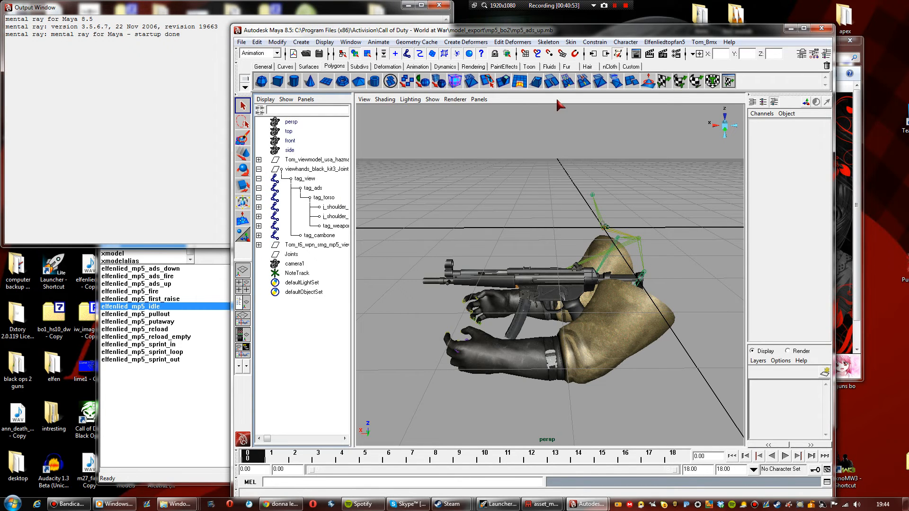
left_click(678, 43)
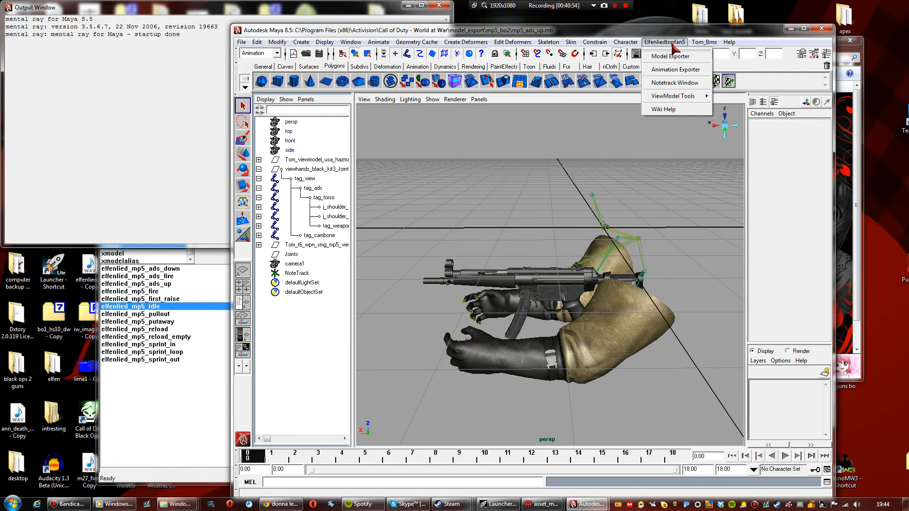
left_click(669, 70)
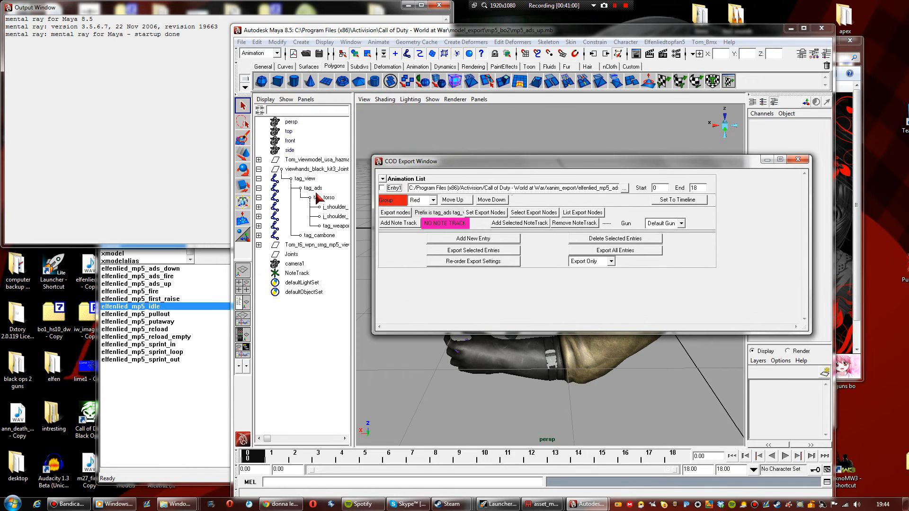
Set tag_ads and tag_view as the animation entry's export nodes and select those nodes
left_click(313, 188)
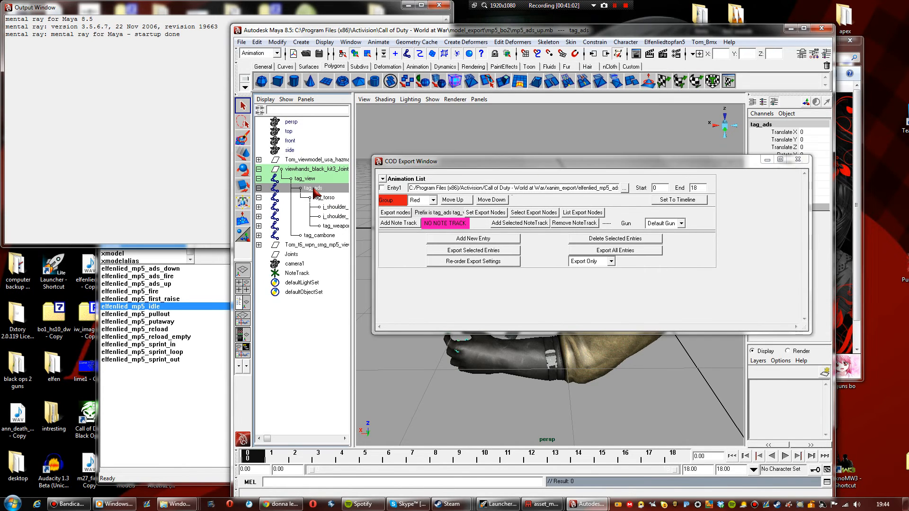
left_click(307, 179, "ctrl")
left_click(485, 210)
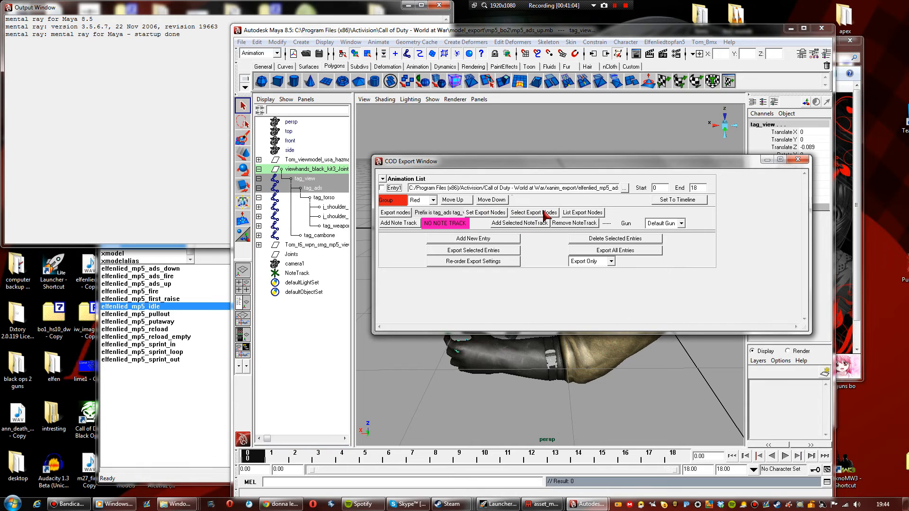
left_click(528, 211)
Set the mp5_ads_up animation entry's export nodes to tag_torso and tag_view
left_click(327, 189)
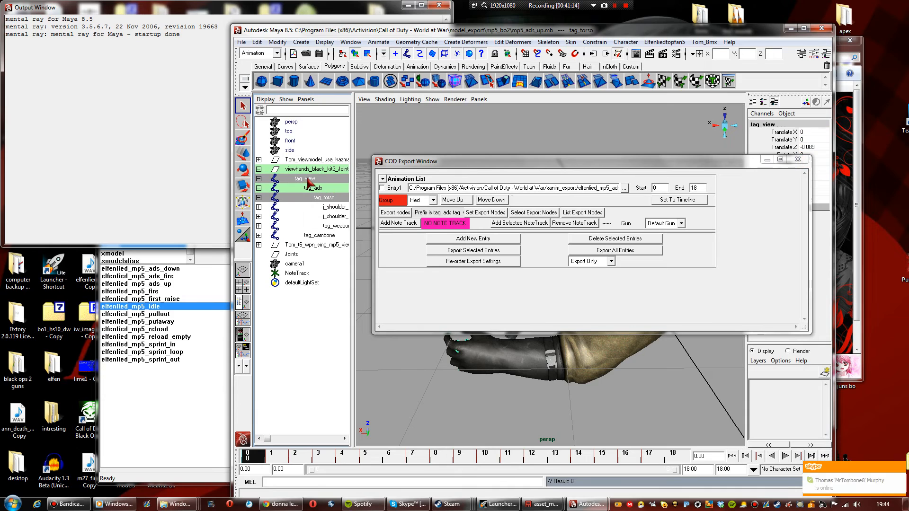
left_click(500, 215)
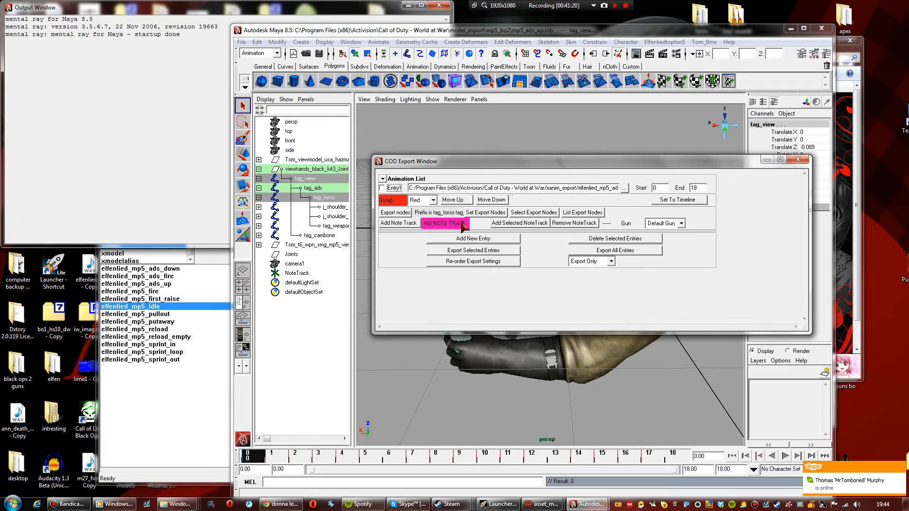
Export the checked mp5_ads_up animation entry, saving the scene changes, and close the animation export window
left_click(478, 252)
left_click(394, 189)
left_click(493, 250)
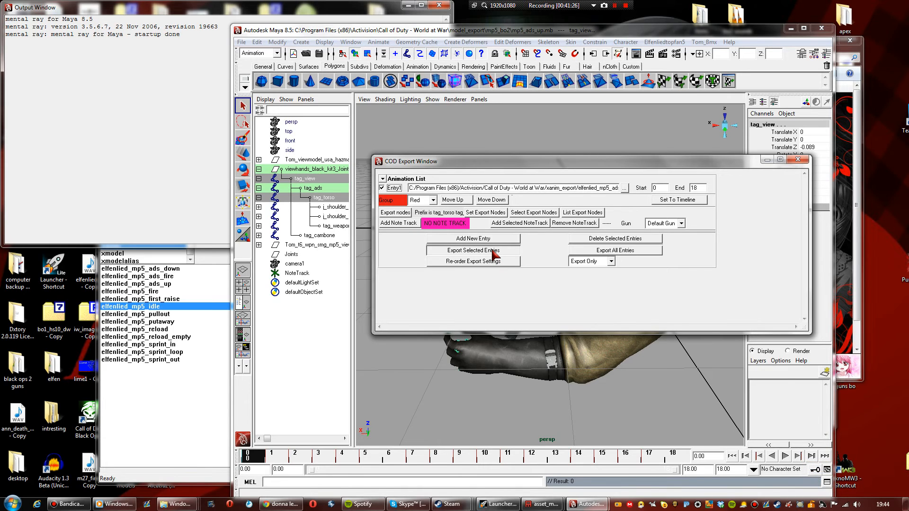
left_click(634, 236)
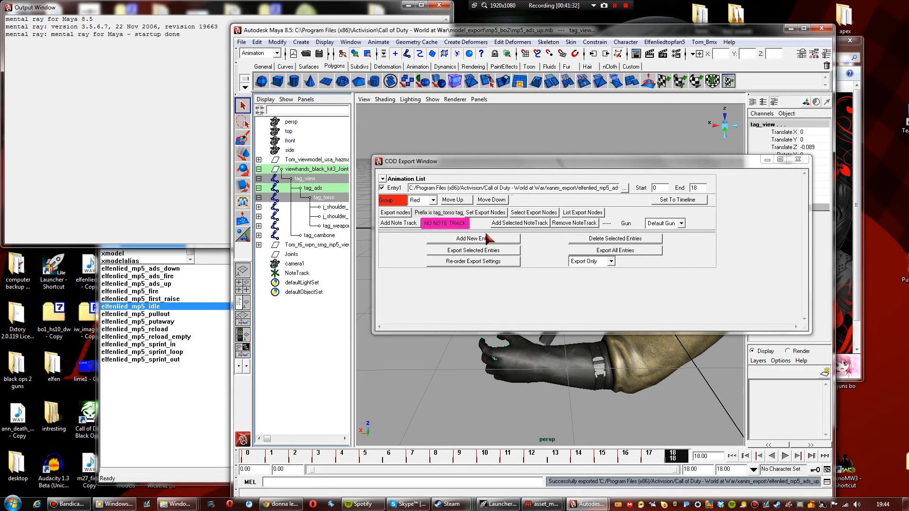
left_click(801, 161)
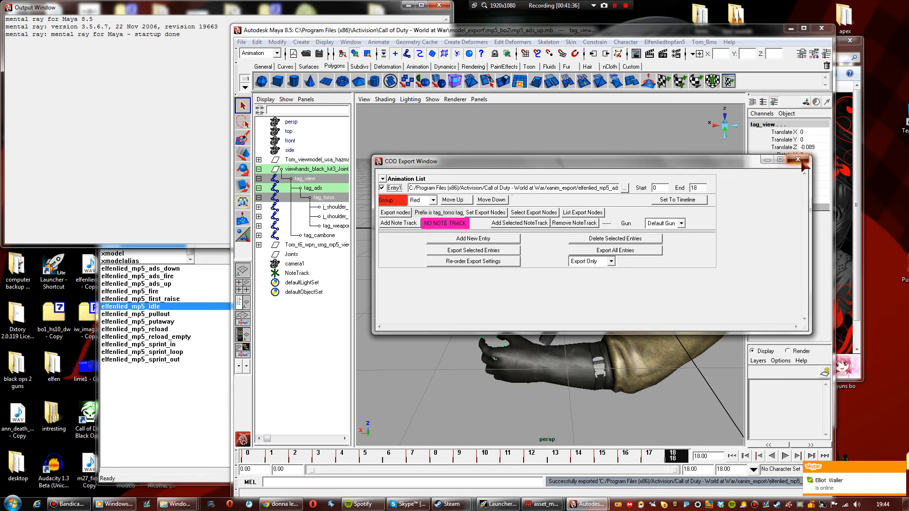
left_click(798, 160)
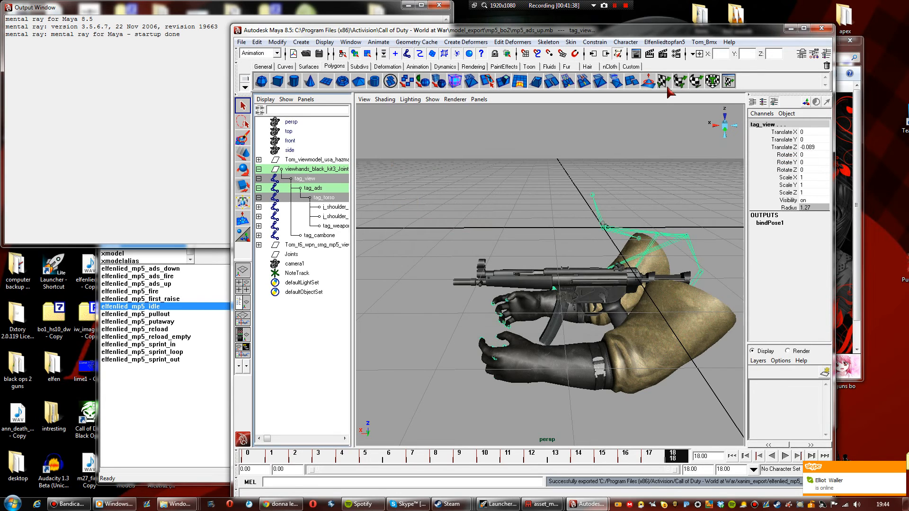
In the Model Exporter, check mp5_ads_up_animated and set its exports to the full tag_view joint hierarchy plus the arms mesh
left_click(664, 42)
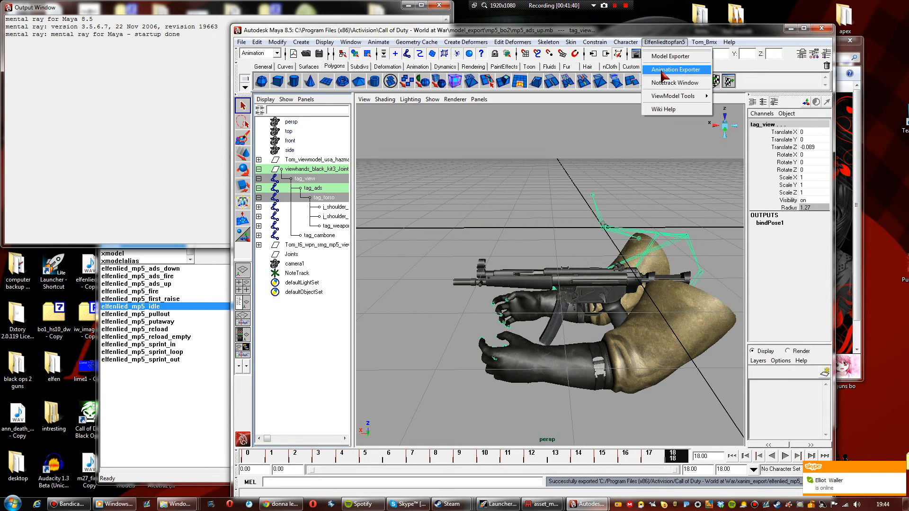
left_click(667, 56)
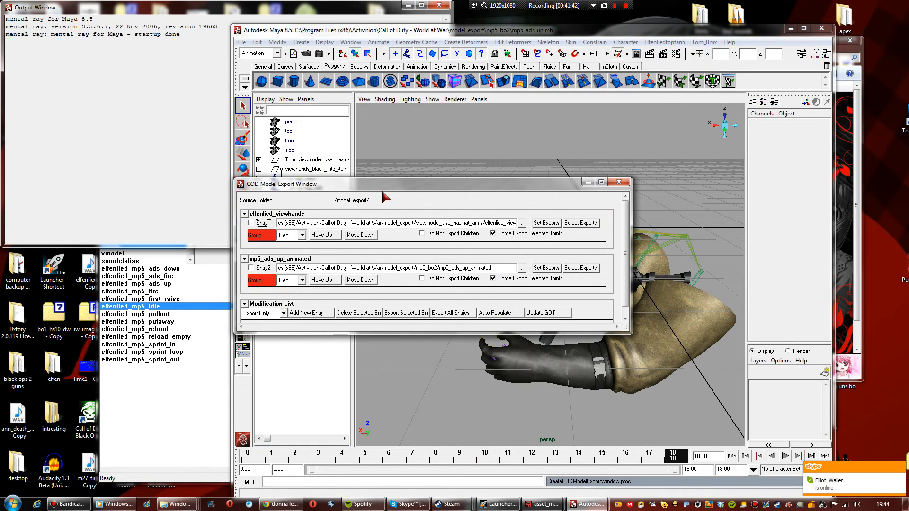
left_click_drag(384, 192, 555, 123)
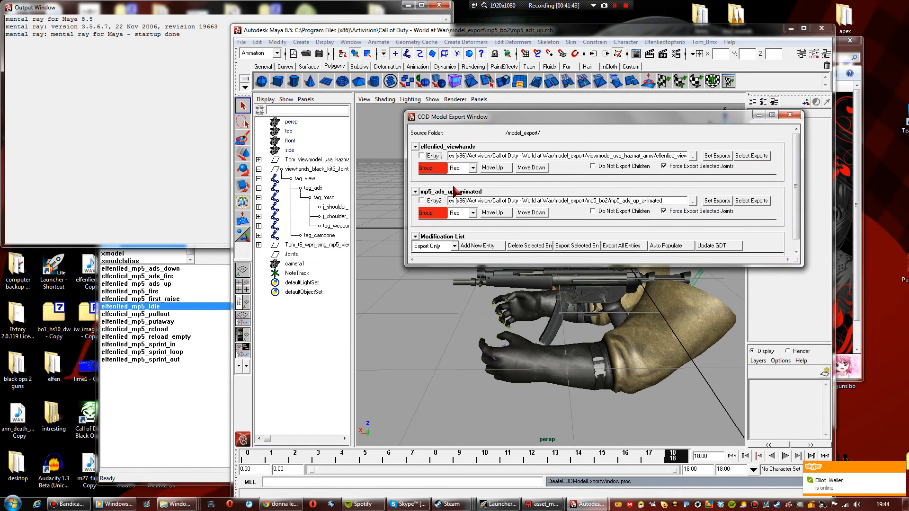
left_click(432, 201)
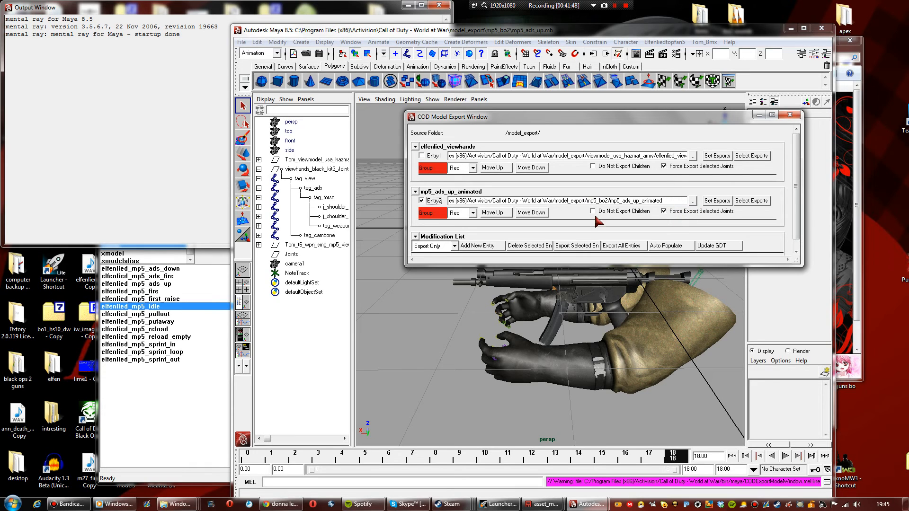
left_click(306, 179)
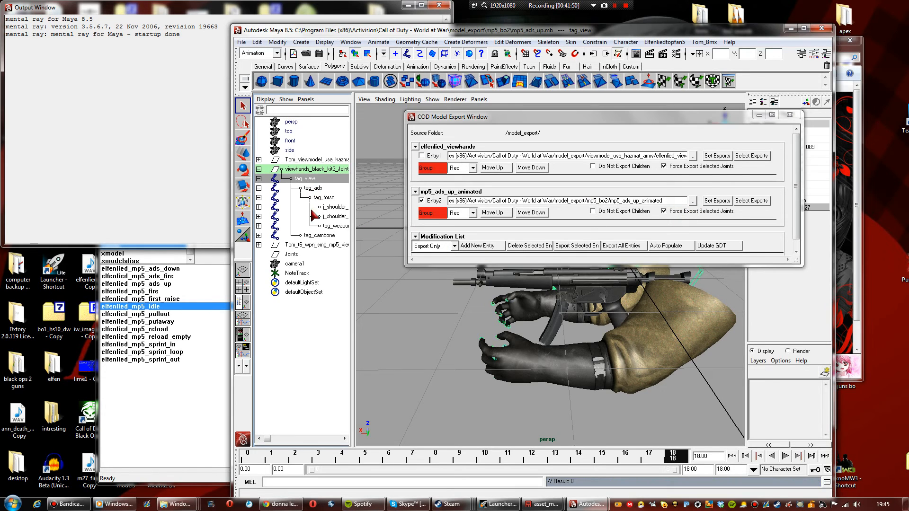
left_click(318, 235)
left_click(257, 42)
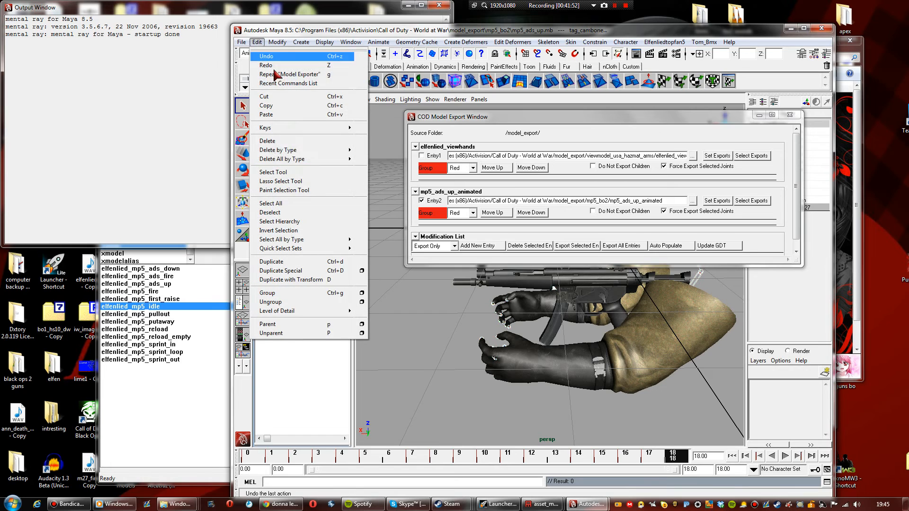
left_click(312, 222)
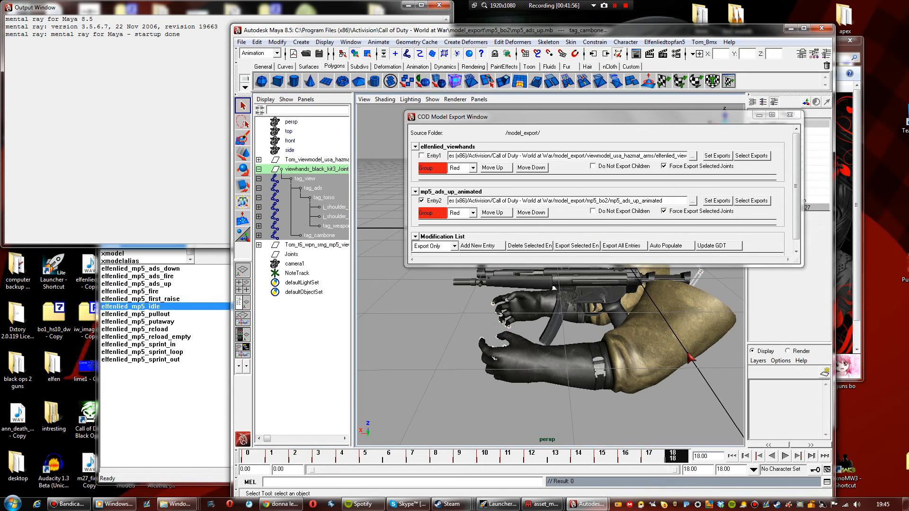
left_click(689, 355, "shift")
left_click(718, 201)
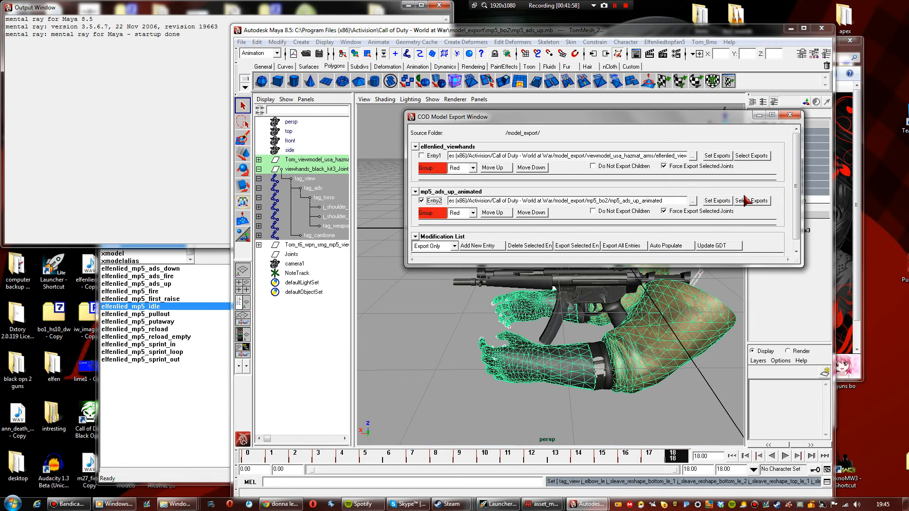
Export the mp5_ads_up_animated model with the scene changes saved, and close Maya, saving mp5_ads_up.mb
left_click(584, 248)
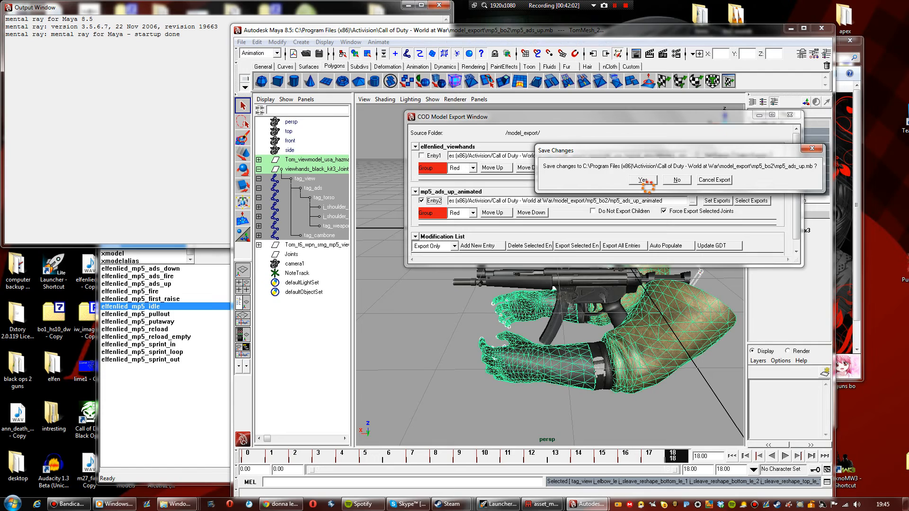
left_click(641, 183)
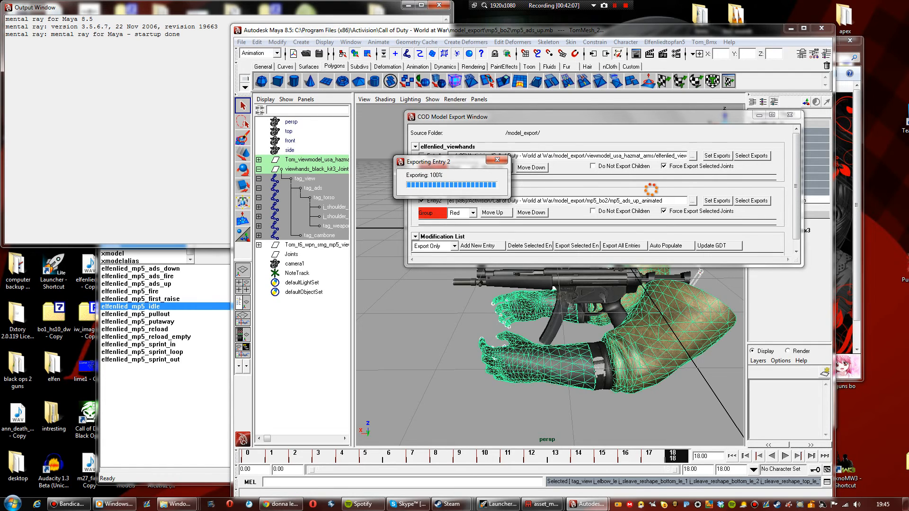
left_click(789, 115)
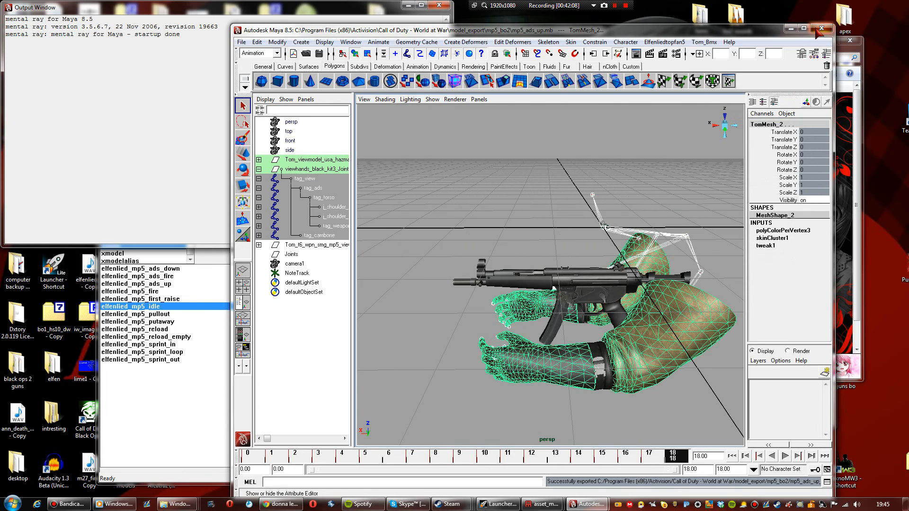
left_click(817, 29)
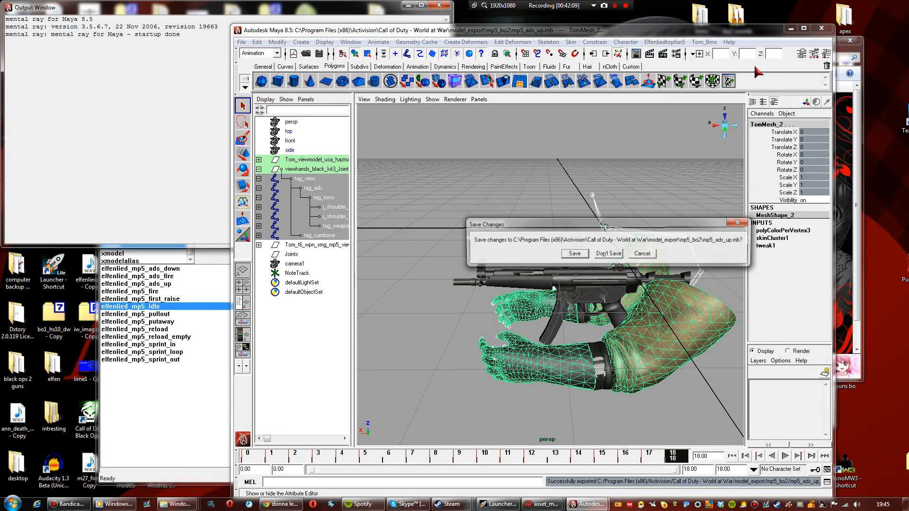
left_click(572, 255)
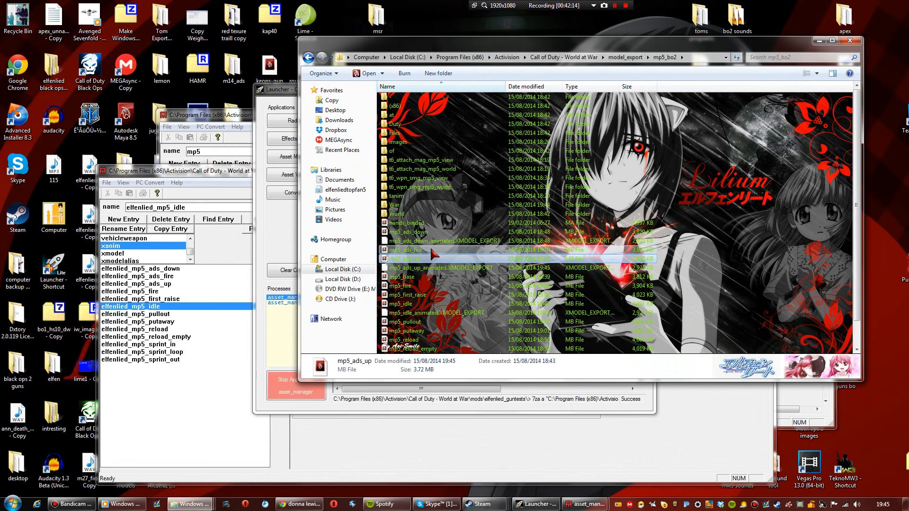
Open the mp5_ads_down scene in a maximized Maya window and expand the viewhands_black_kit3 joints down to tag_torso's children
double_click(417, 232)
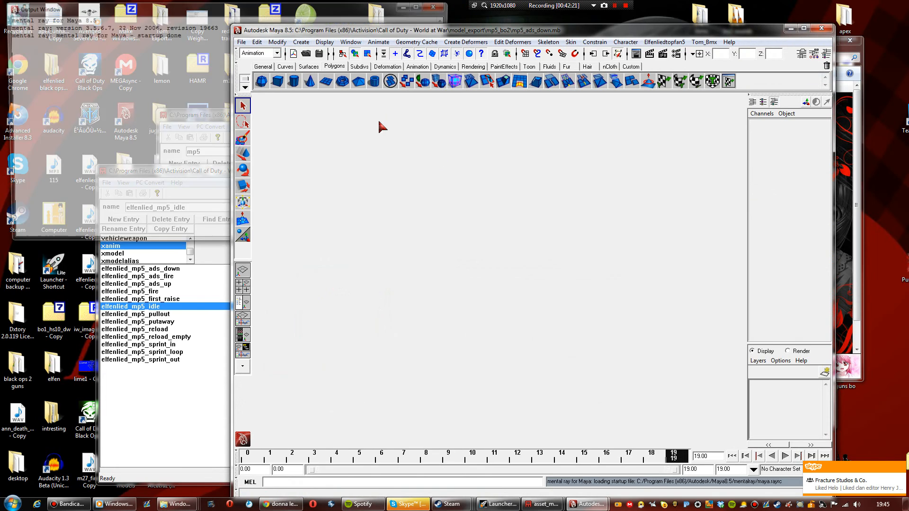
left_click(245, 300)
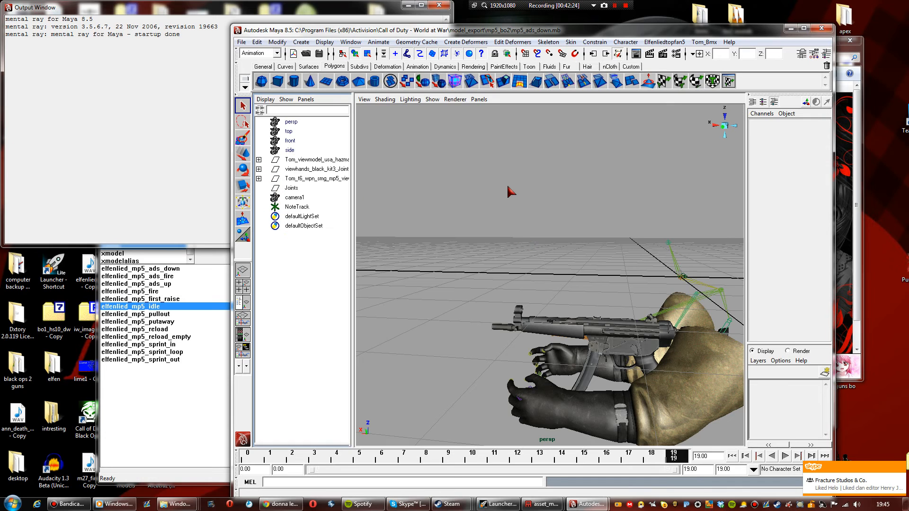
left_click(259, 169)
left_click(259, 179)
left_click(259, 188)
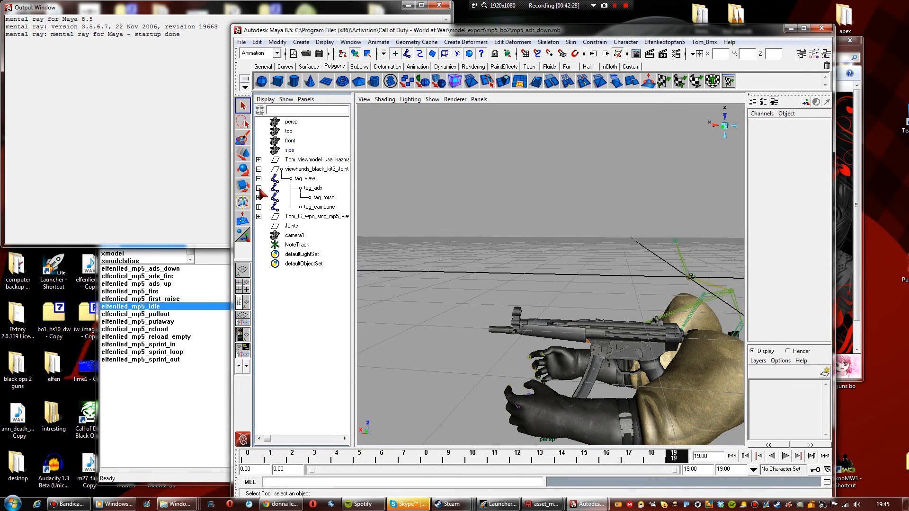
left_click(259, 198)
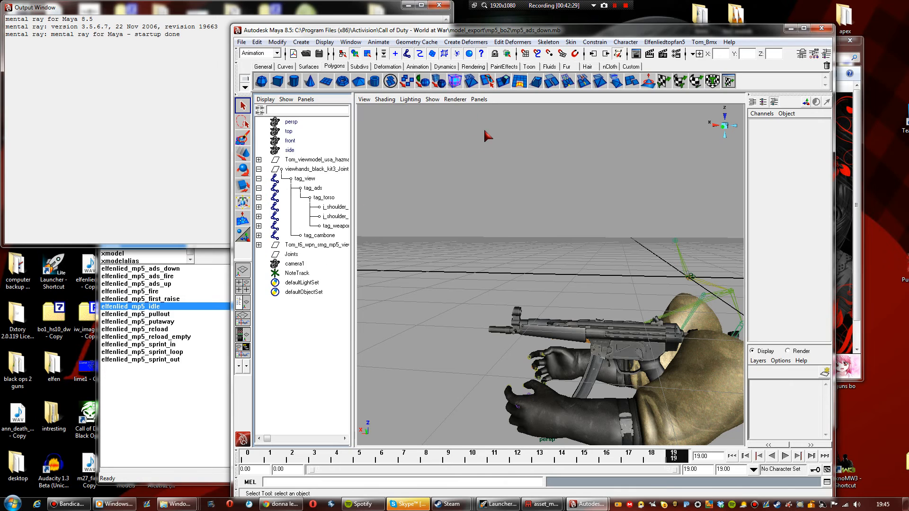
double_click(533, 30)
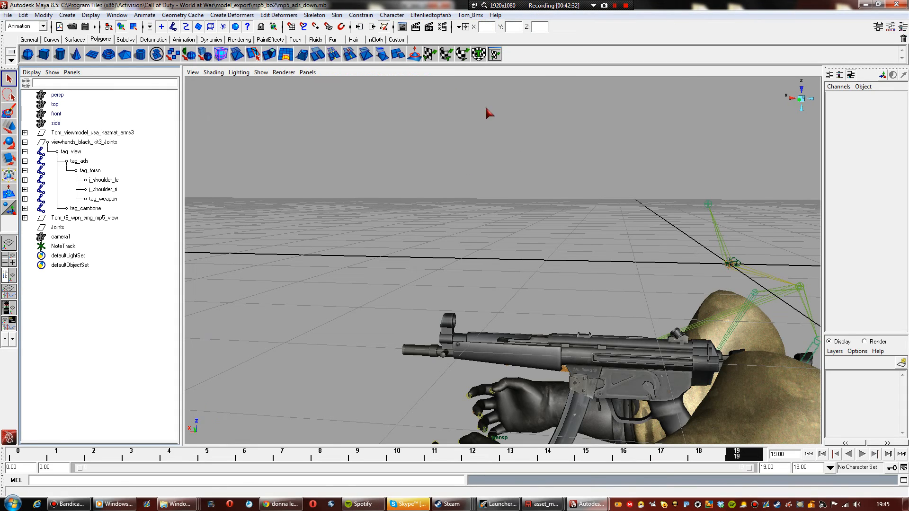
Open the Animation Exporter and set the mp5_ads_down entry's export nodes to tag_torso and tag_view
left_click(422, 15)
left_click(430, 42)
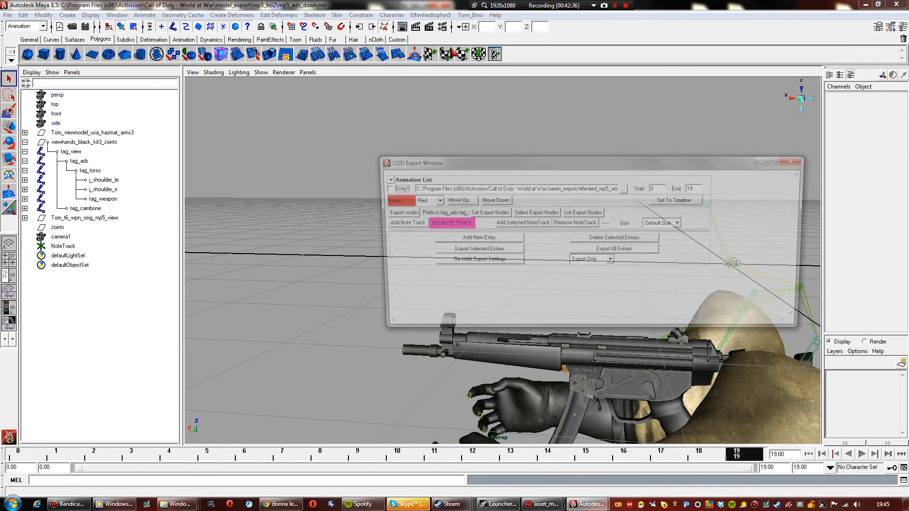
left_click(95, 170)
left_click(77, 156, "ctrl")
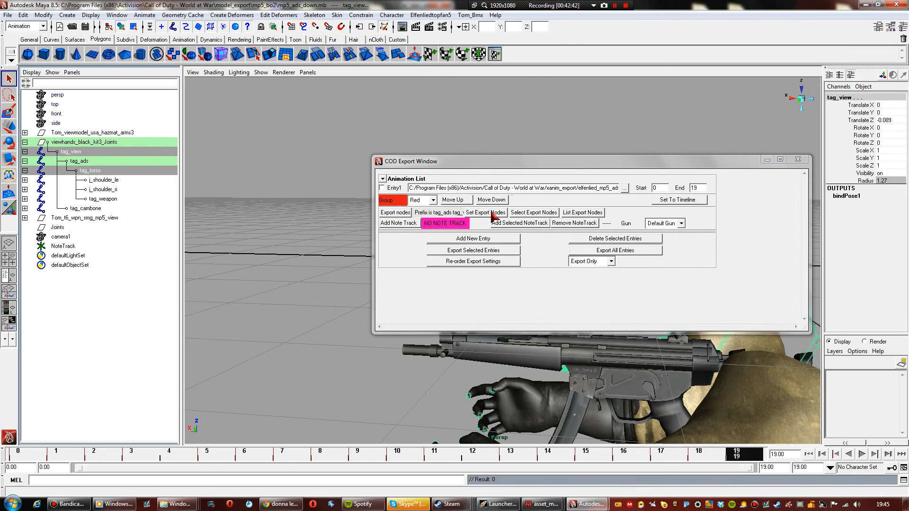
left_click(493, 214)
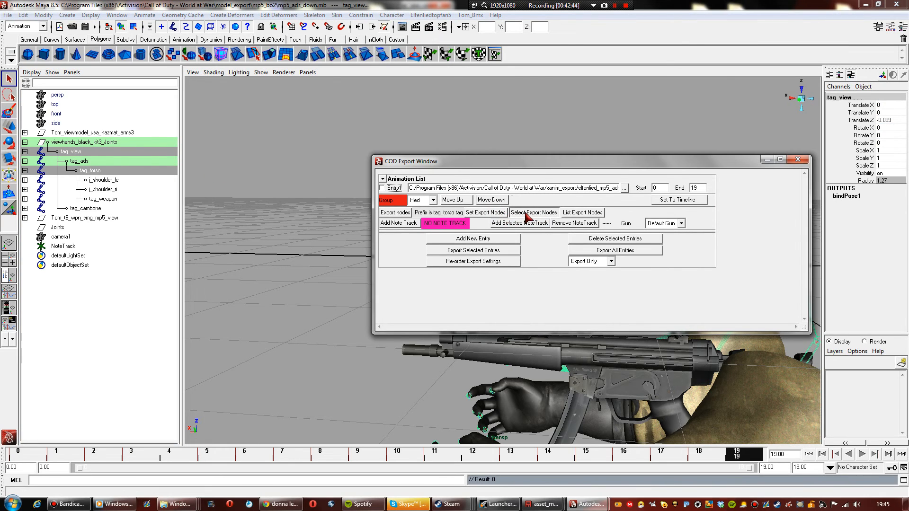
Check the mp5_ads_down animation entry and export it with the scene changes saved, closing the animation export window
left_click(486, 252)
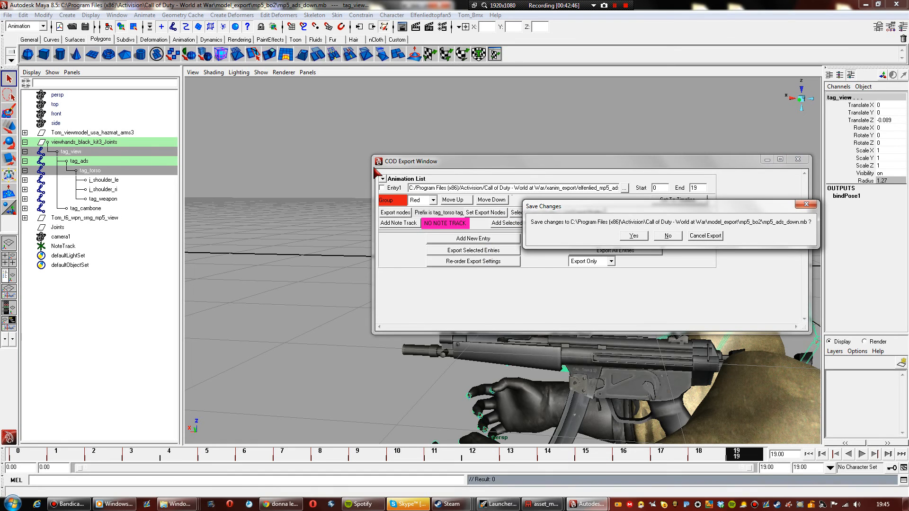
left_click(385, 189)
left_click(705, 235)
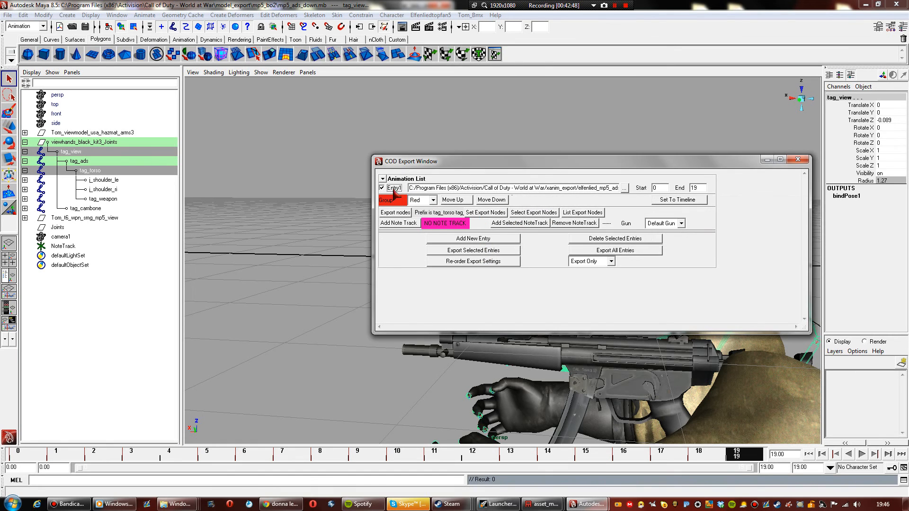
left_click(484, 251)
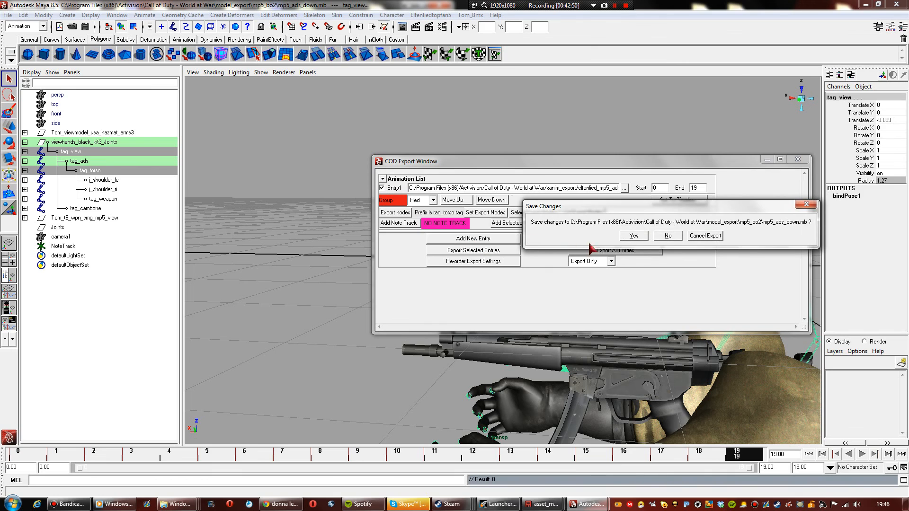
left_click(633, 236)
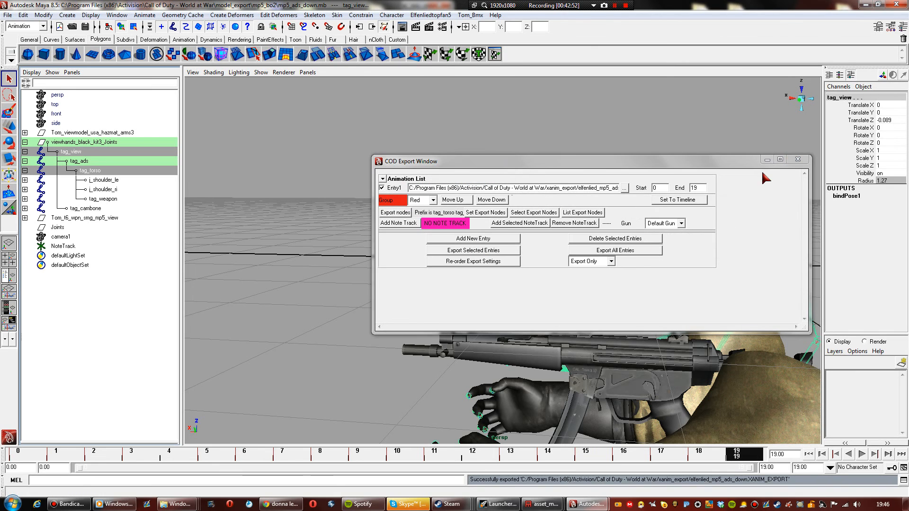
left_click(797, 160)
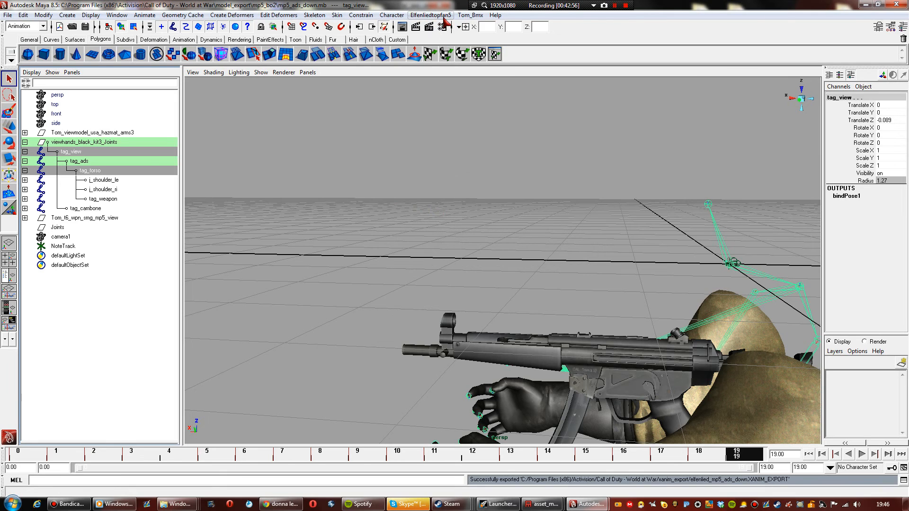
In the Model Exporter, check mp5_ads_down_animated and set its exports to the full tag_view joint hierarchy plus the arms mesh
left_click(444, 16)
left_click(438, 36)
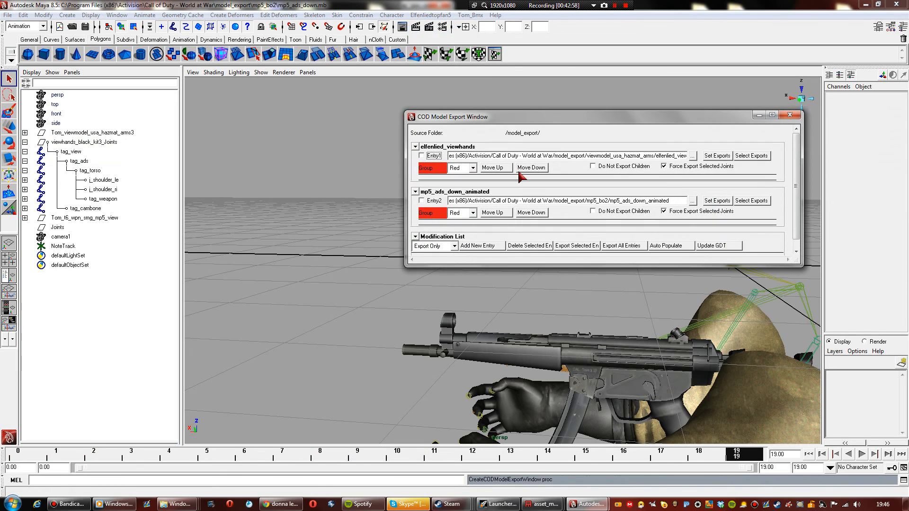
left_click(422, 200)
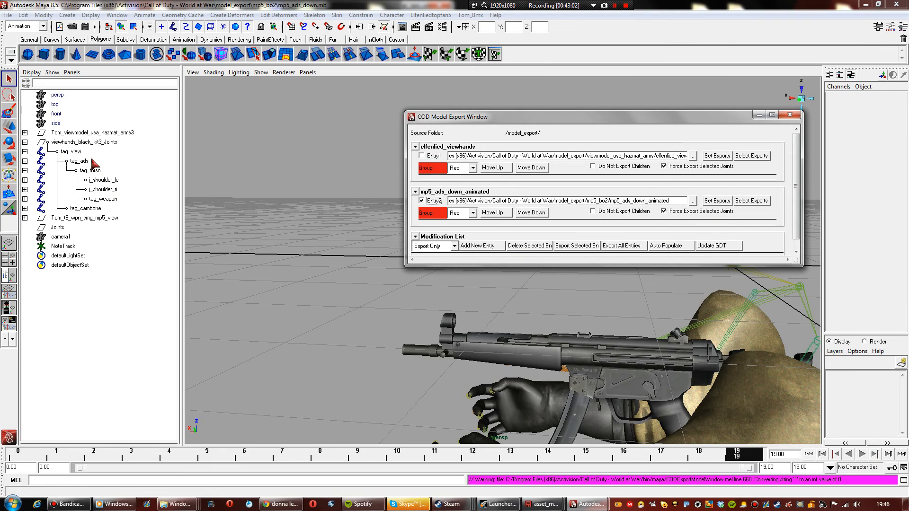
left_click(71, 153)
left_click(90, 209, "shift")
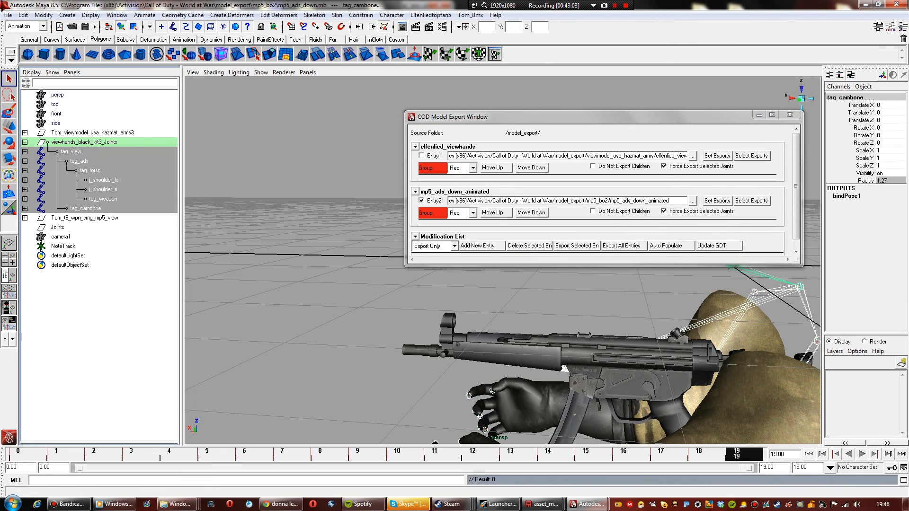
left_click(23, 14)
left_click(76, 195)
left_click(725, 301, "shift")
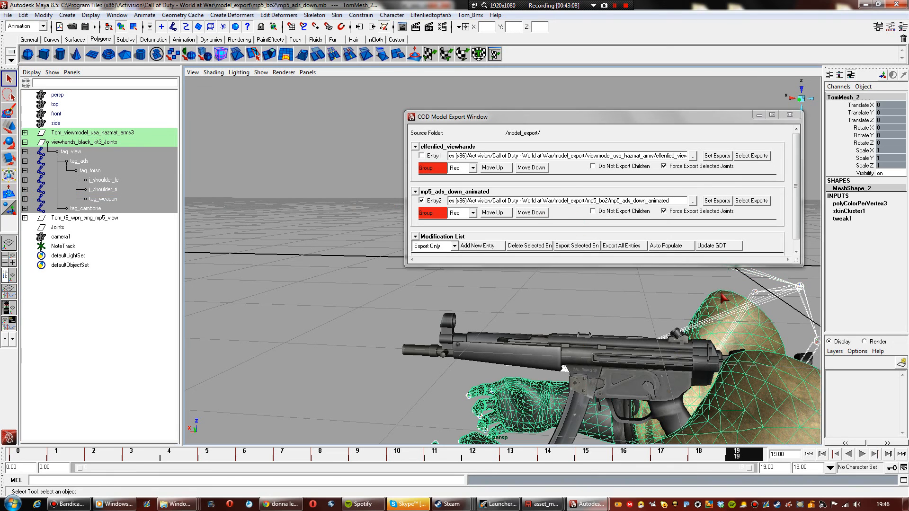
left_click(717, 201)
left_click(752, 201)
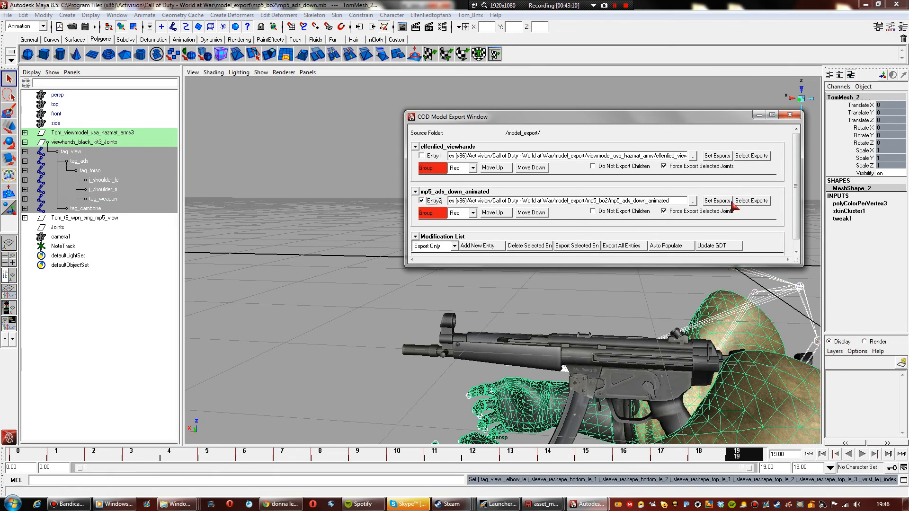
Export the mp5_ads_down_animated model with the scene changes saved, and close the export window and Maya, saving the scene again
left_click(572, 248)
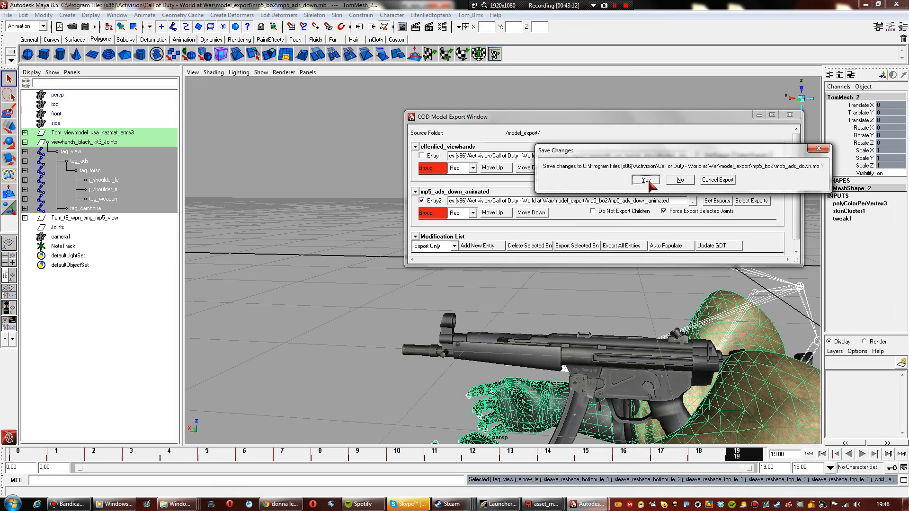
left_click(646, 179)
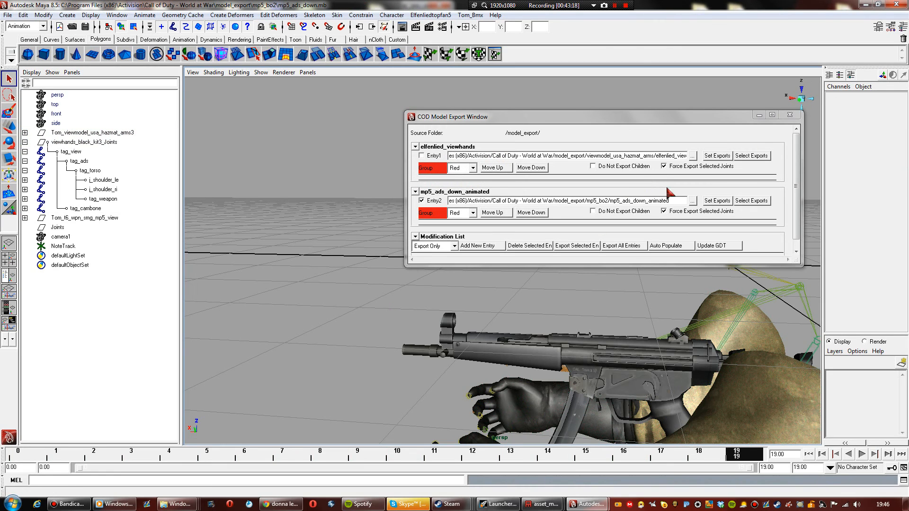
left_click(789, 115)
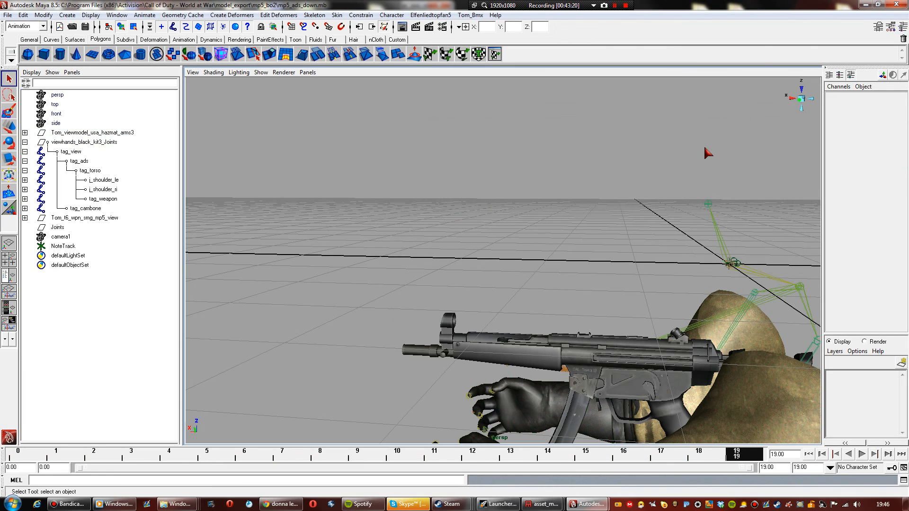
left_click(896, 5)
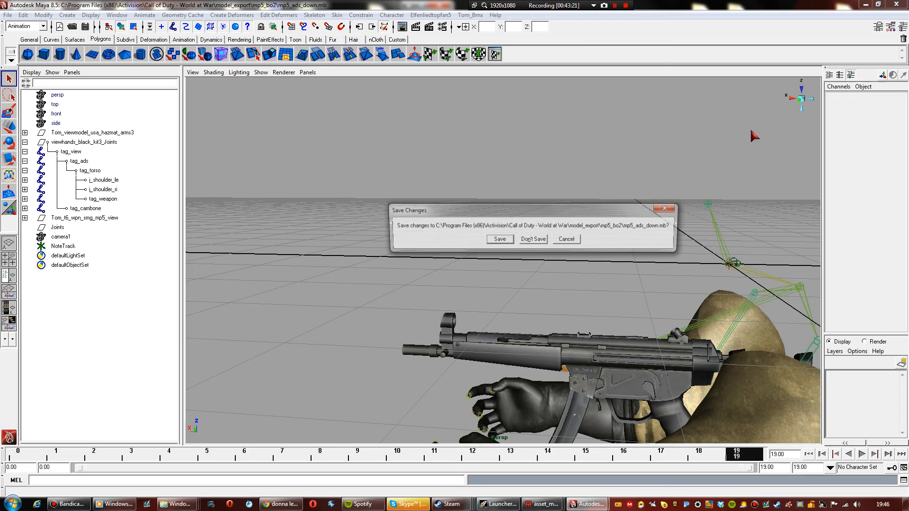
left_click(499, 239)
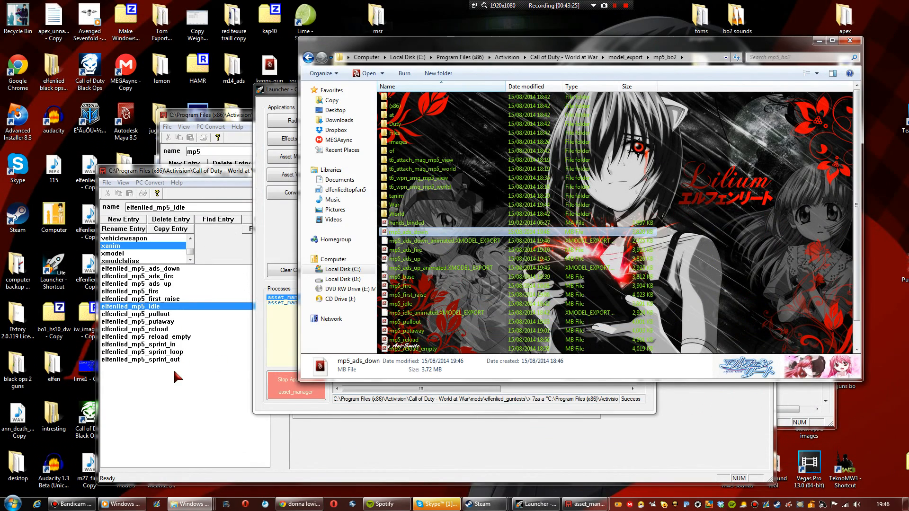
In Asset Manager, convert the elfenlied_mp5_ads_up and elfenlied_mp5_ads_down xanim entries individually and minimize the bo2_mp5.gdt window
left_click(174, 370)
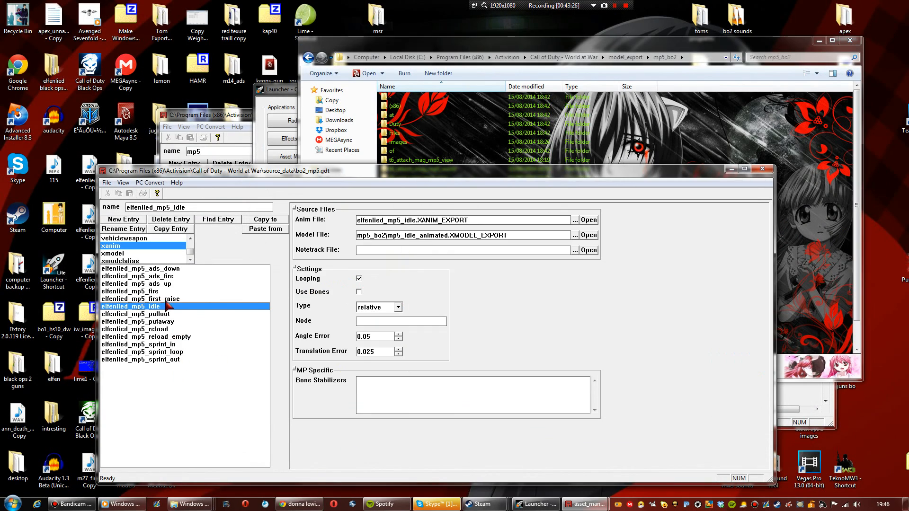
left_click(164, 284)
left_click(149, 183)
left_click(157, 193)
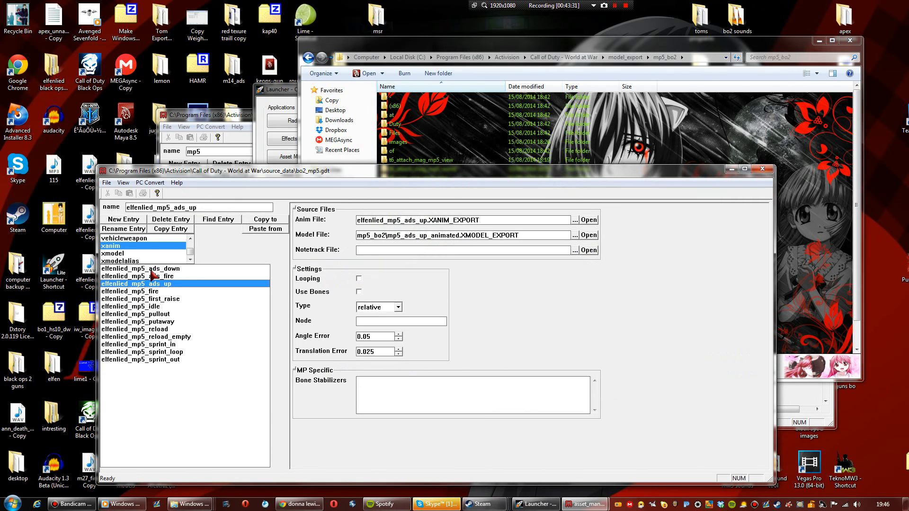
left_click(157, 194)
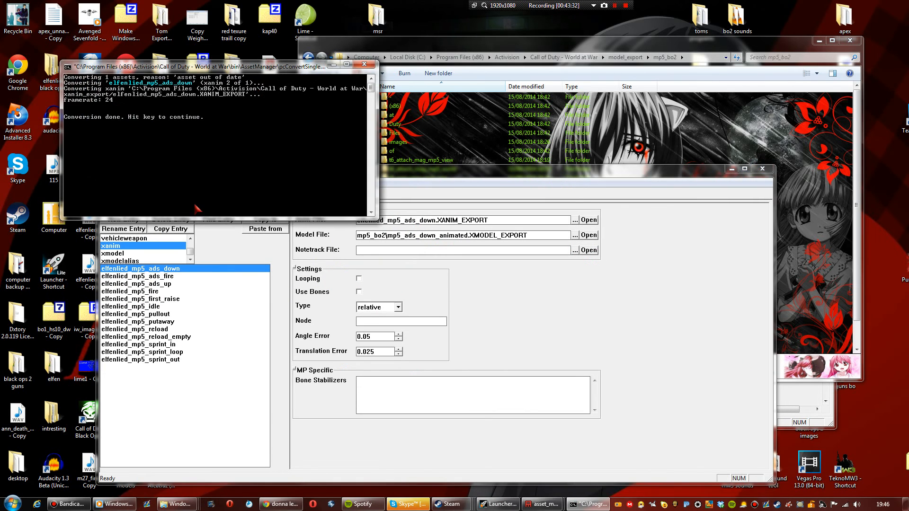
left_click(732, 169)
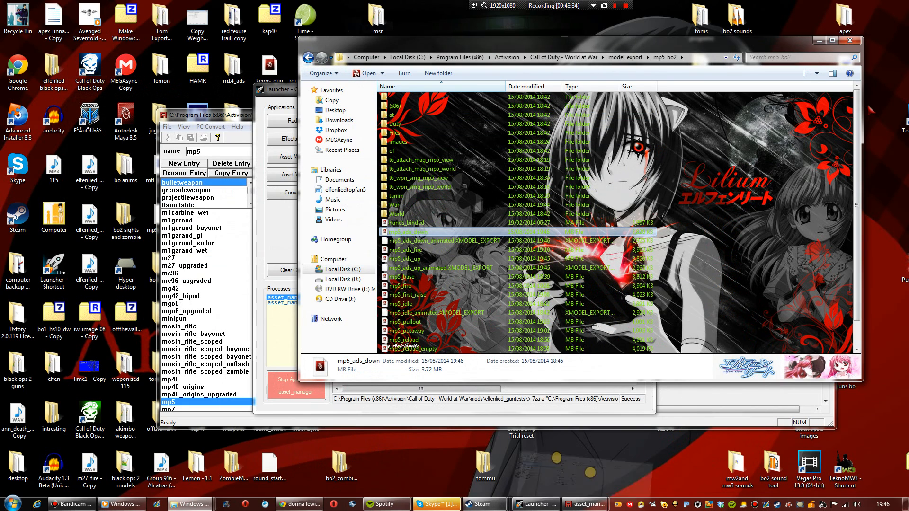
In Launcher, clear the console and build the elfenlied_guntests mod with its mod.ff fastfile and IWD file
left_click(537, 505)
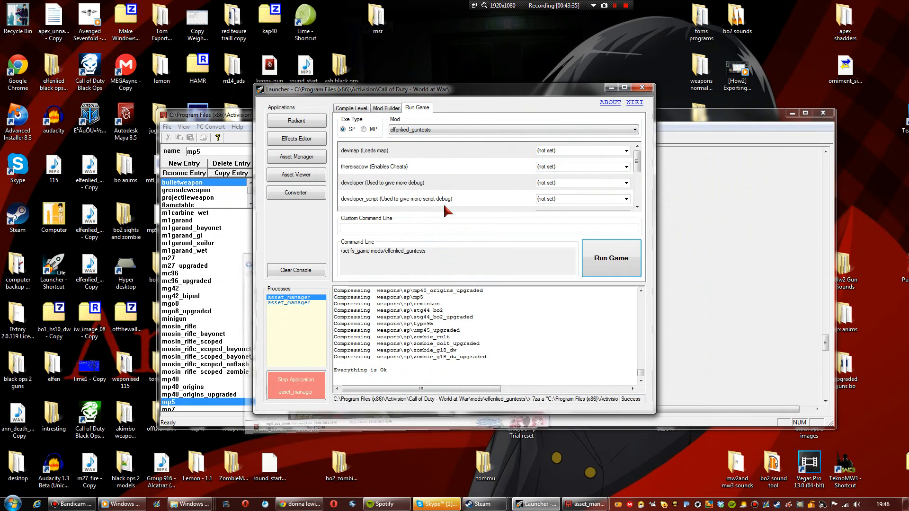
left_click(385, 109)
left_click(299, 272)
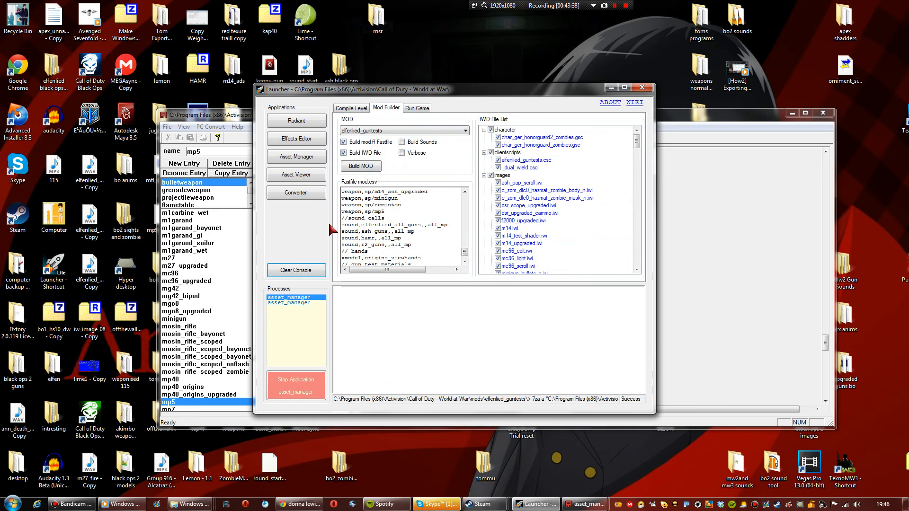
left_click(352, 169)
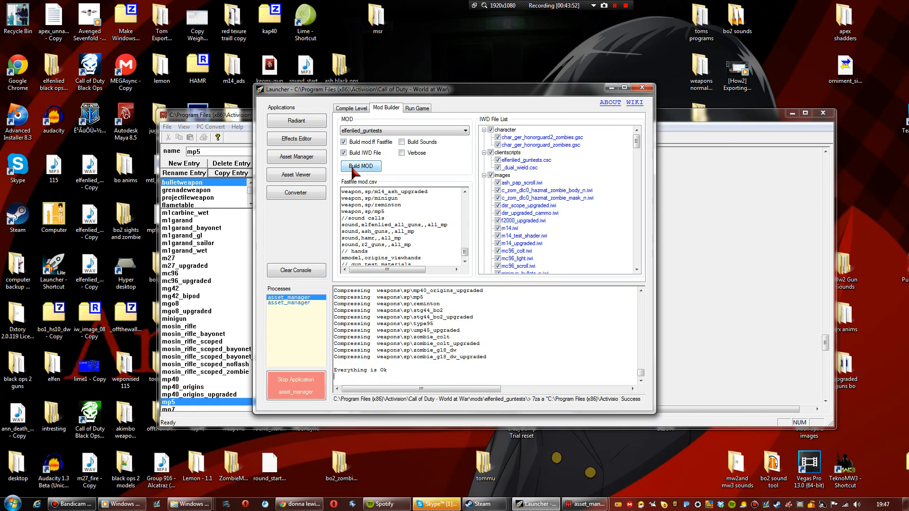
Run the game with the elfenlied_guntests mod, load the map with the console command devmap elfenlied_guntest and start the mission
left_click(426, 110)
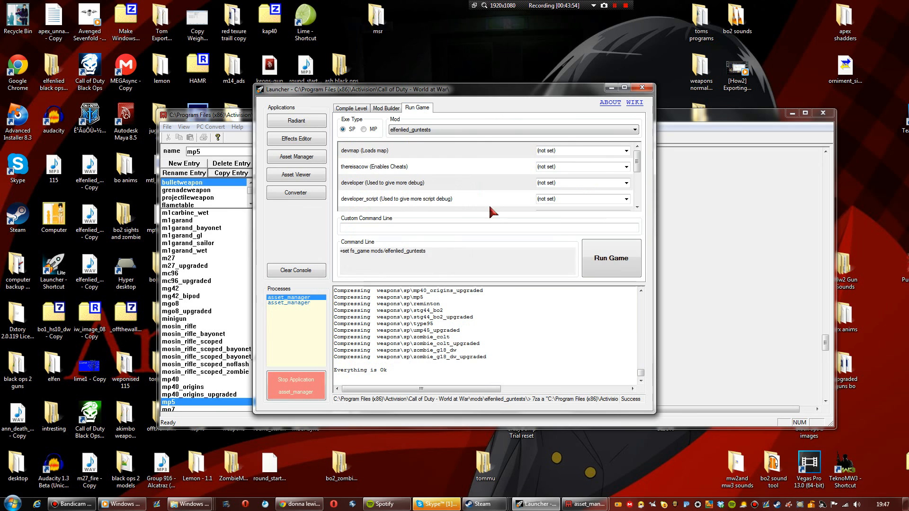
left_click(598, 243)
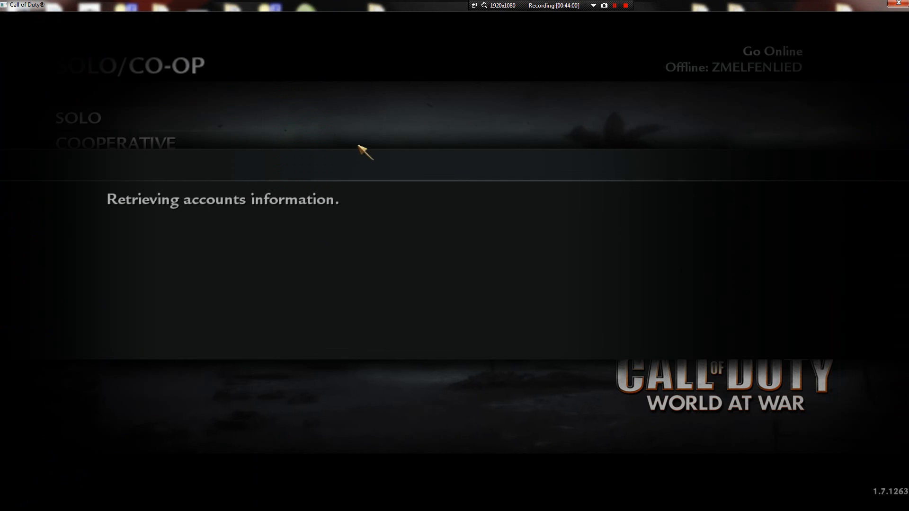
key("grave")
type("dev")
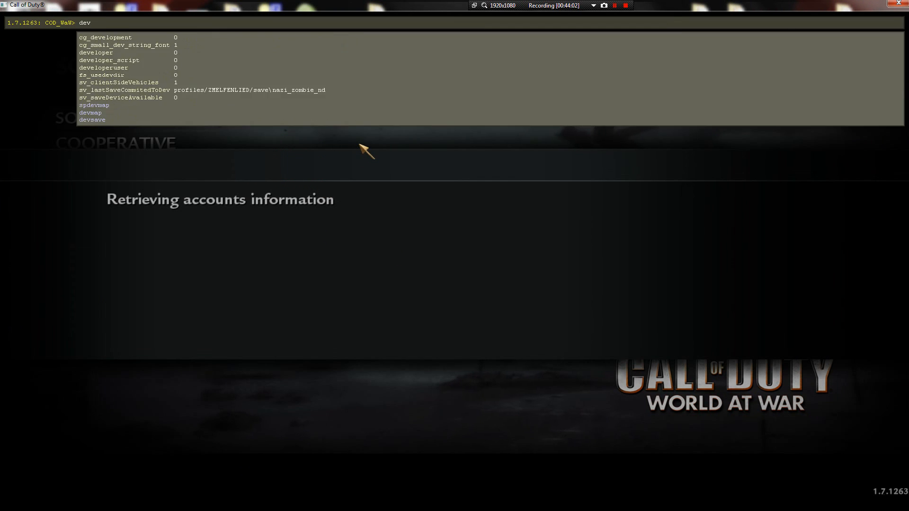
type("map el")
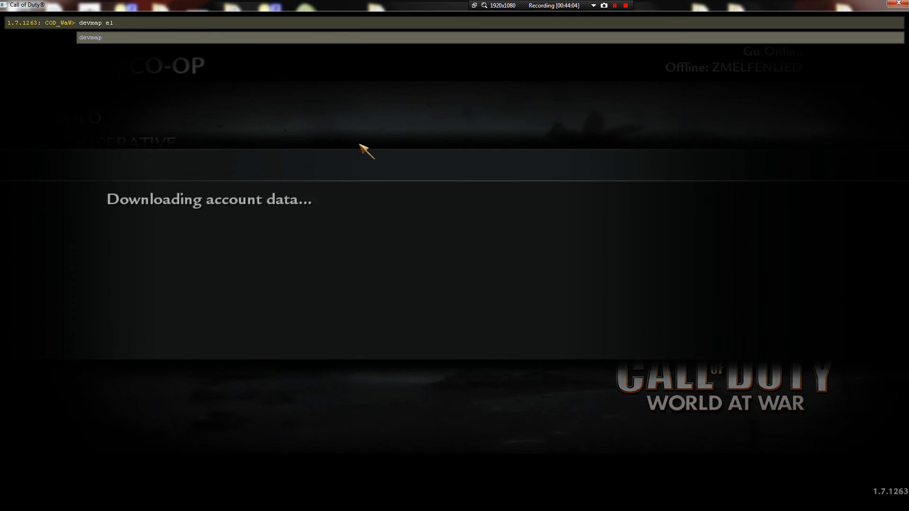
type("f")
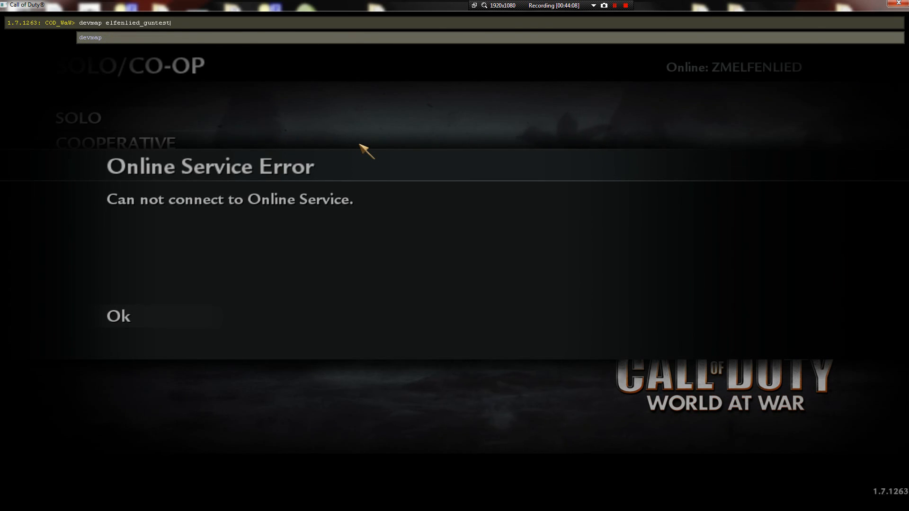
type("enlied_guntest")
key("Return")
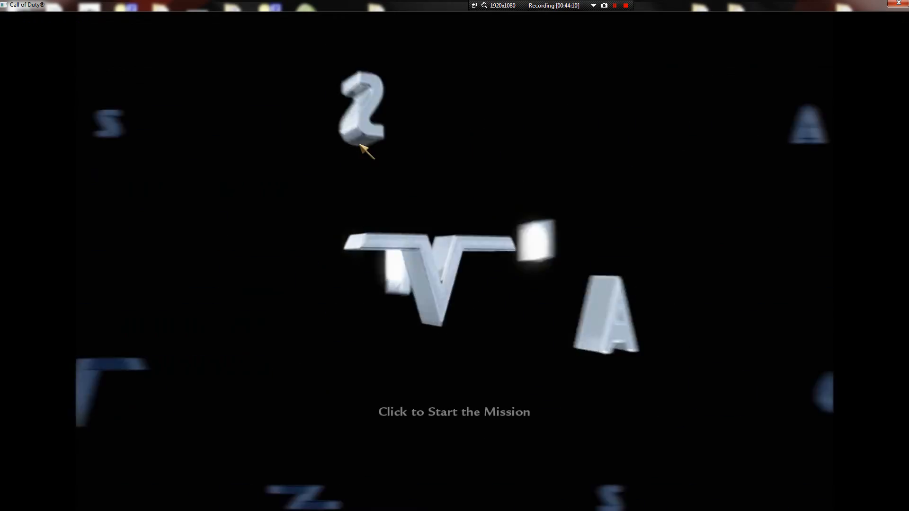
left_click(360, 145)
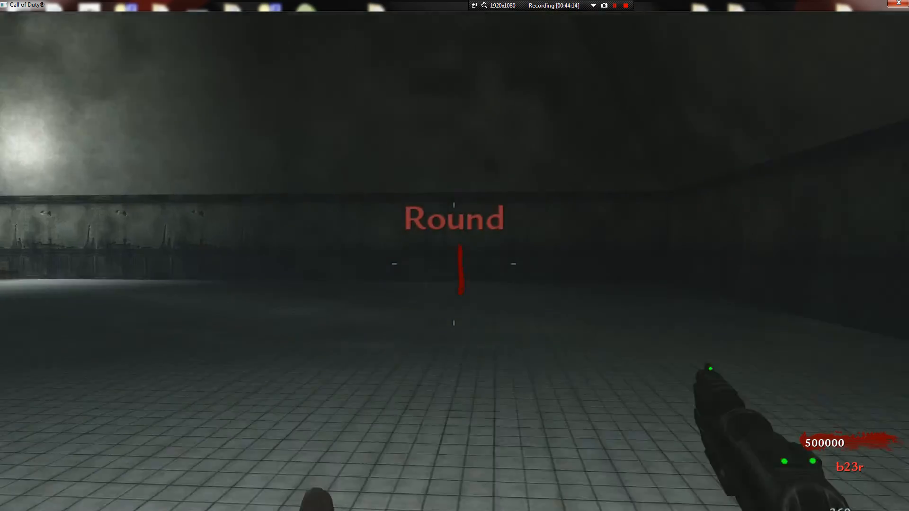
Give the player the MP5 with the console command give mp5 and close the console
key("grave")
type("gi")
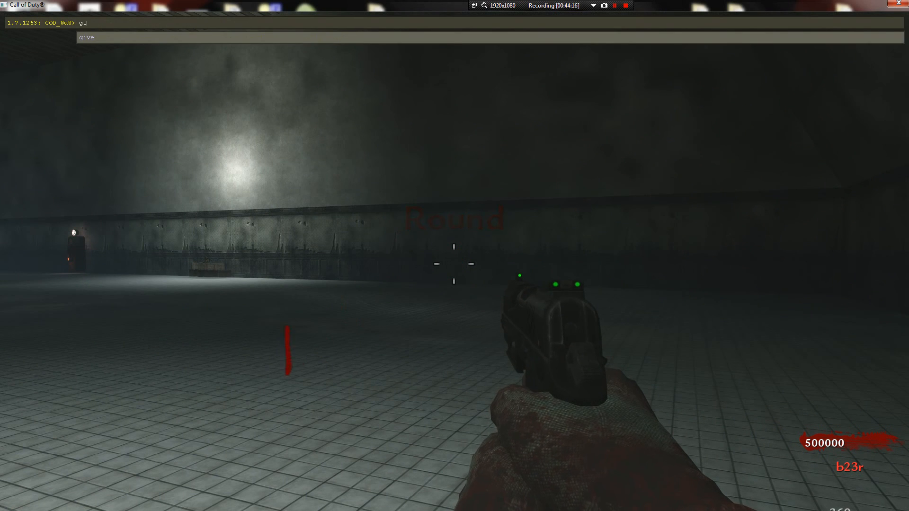
type("ve m")
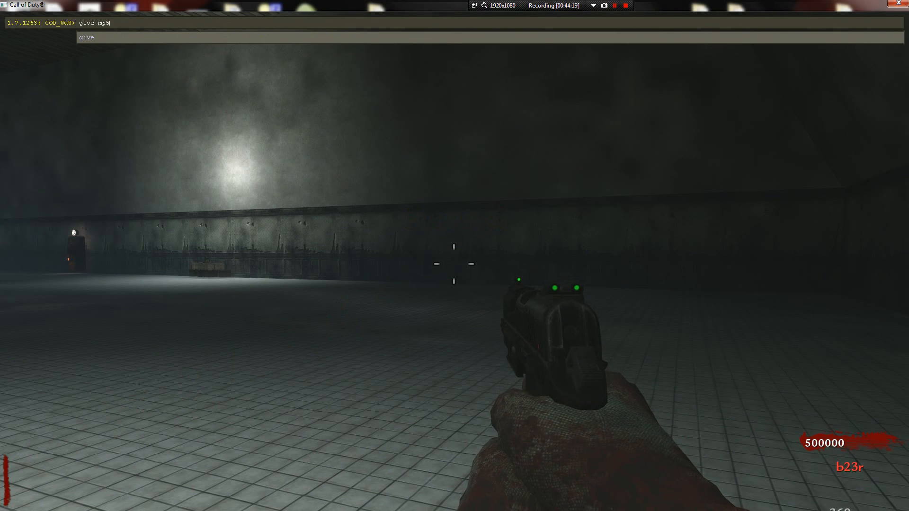
type("p5")
key("Return")
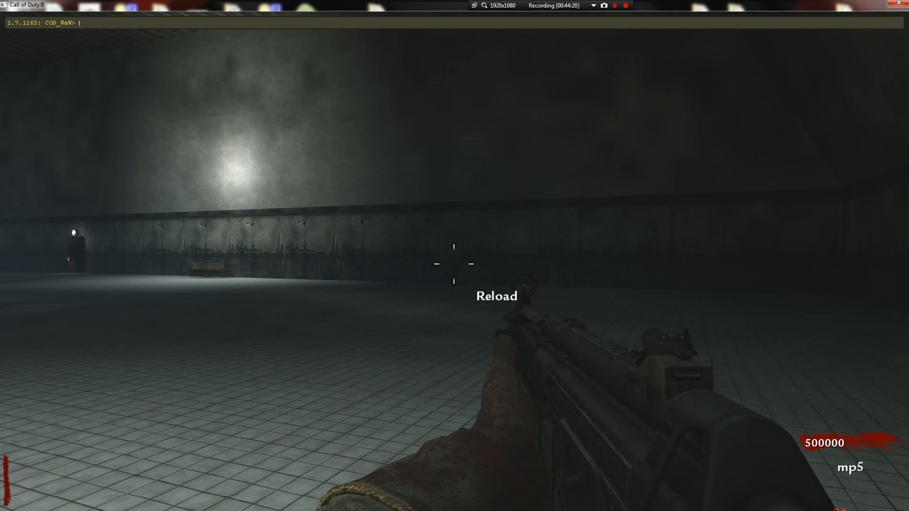
key("grave")
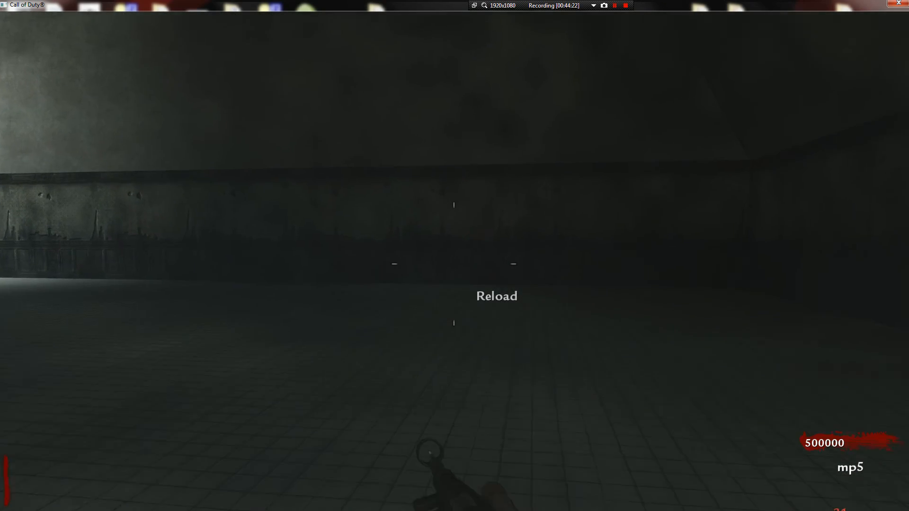
Move around the test map with the MP5, reload it, and aim and fire at the zombies to check its aiming animation
key("w")
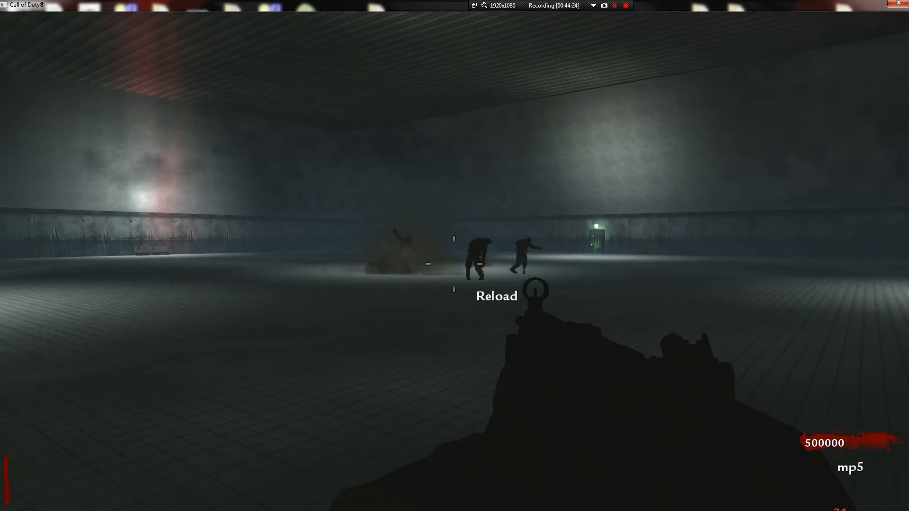
key("w")
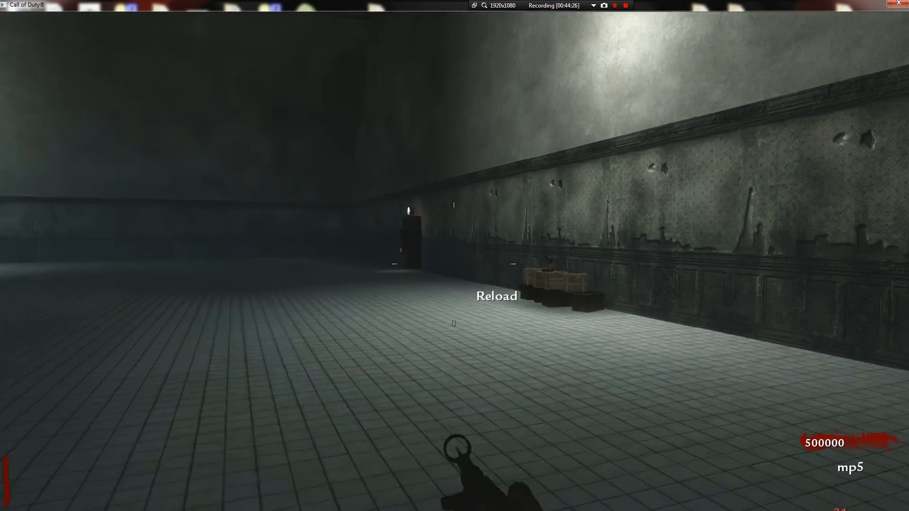
key("r")
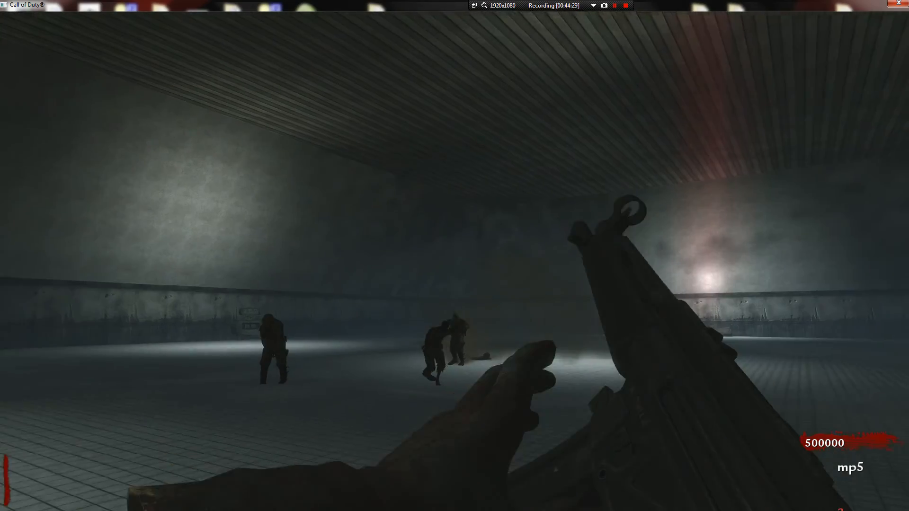
right_click(455, 262)
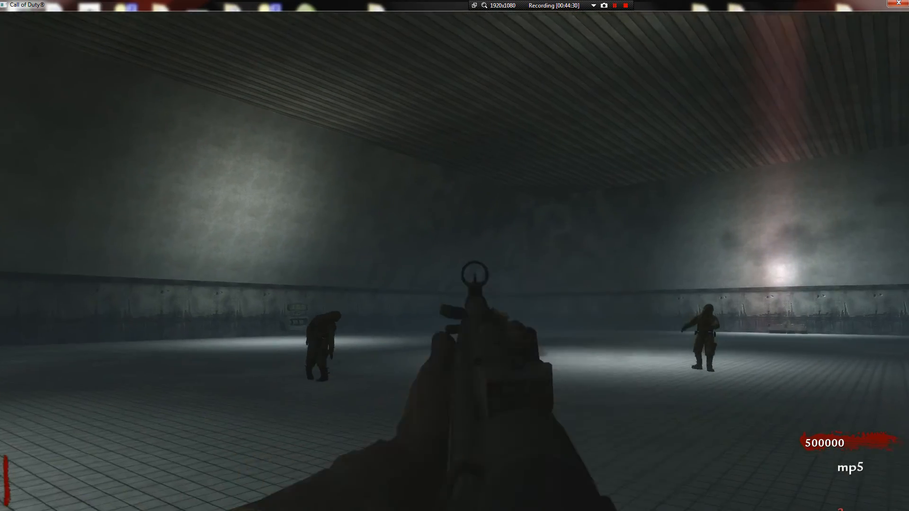
left_click(455, 261)
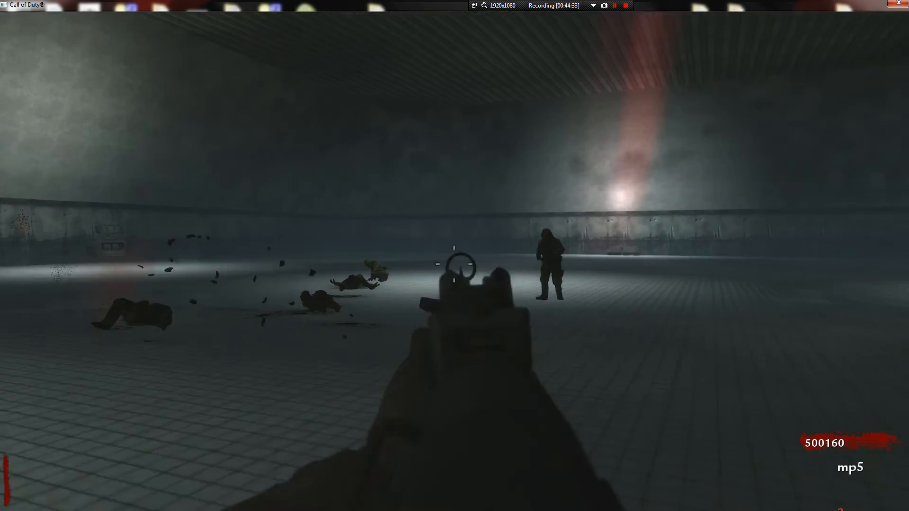
left_click(455, 261)
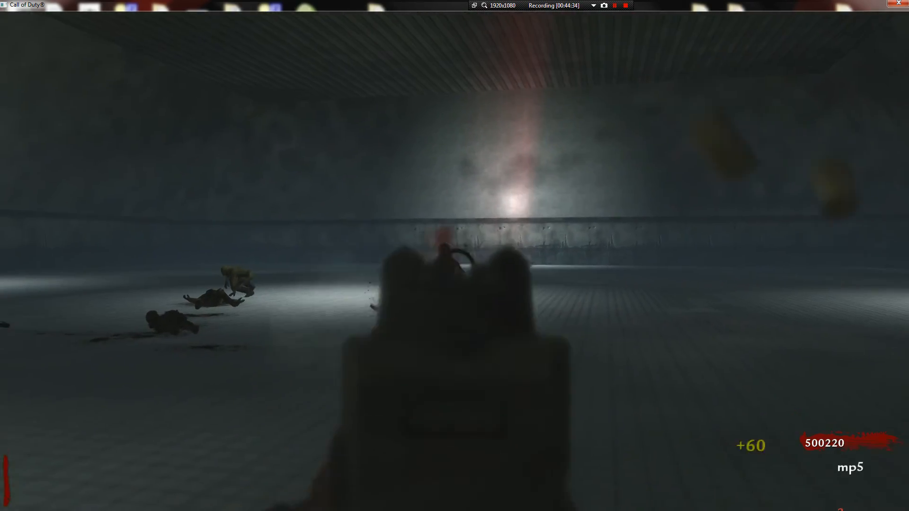
key("r")
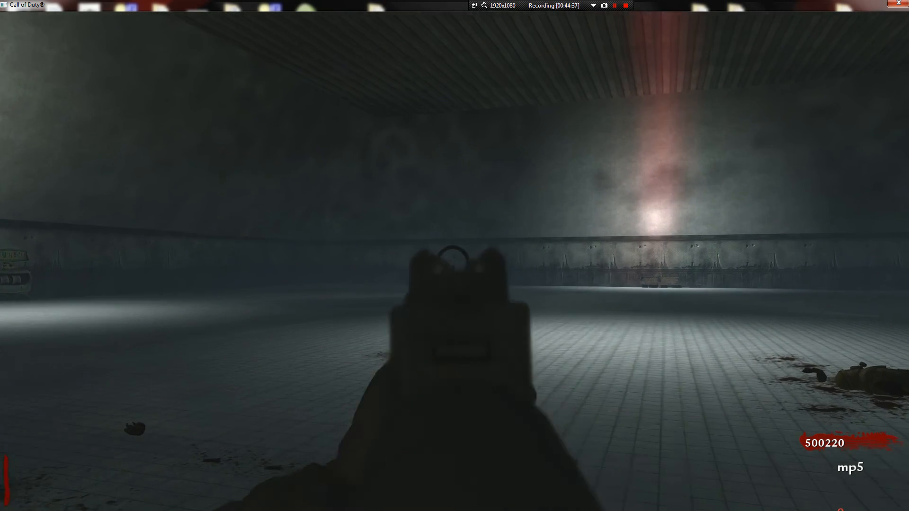
right_click(454, 261)
left_click(454, 262)
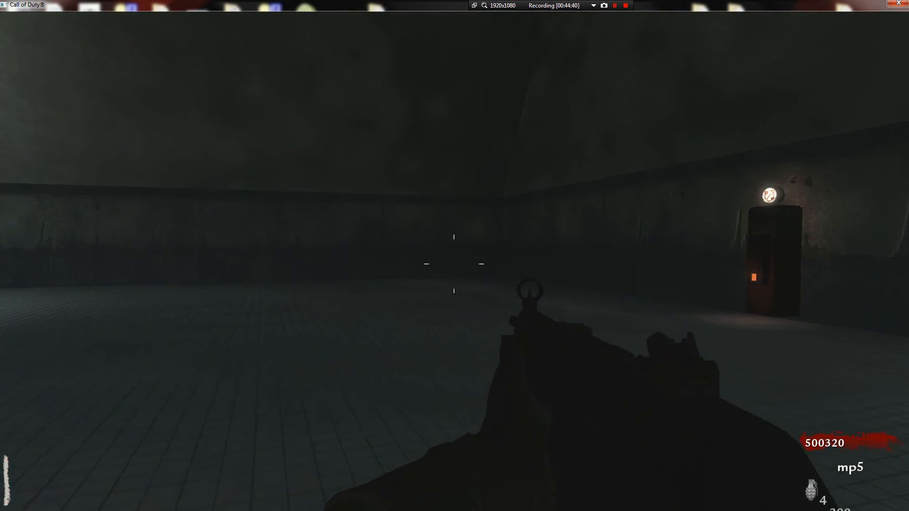
Repeatedly aim down the MP5's sights, fire and reload to examine the transitions into and out of aiming, and pause the game
key("g")
right_click(454, 262)
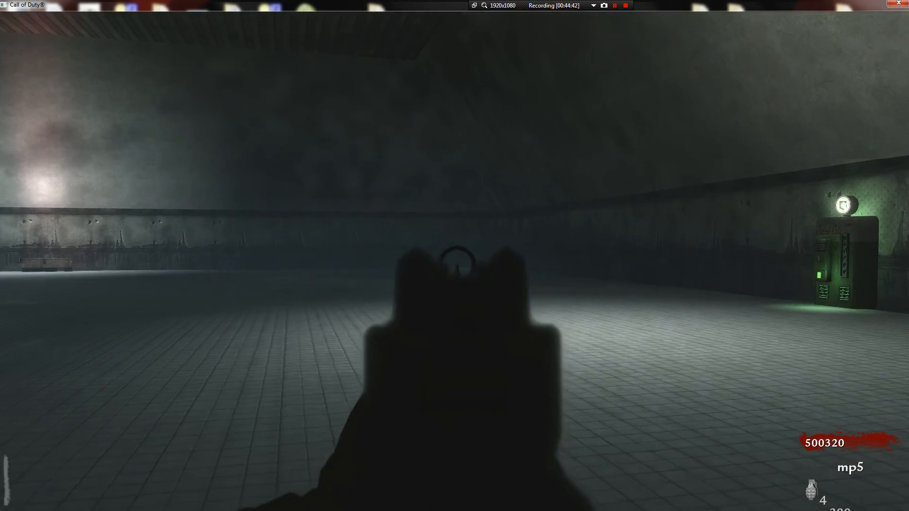
key("r")
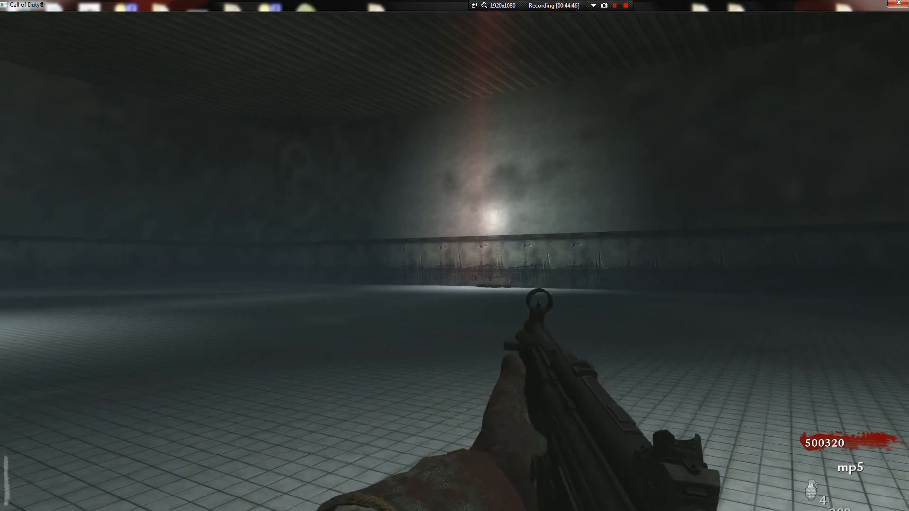
right_click(455, 261)
left_click(454, 261)
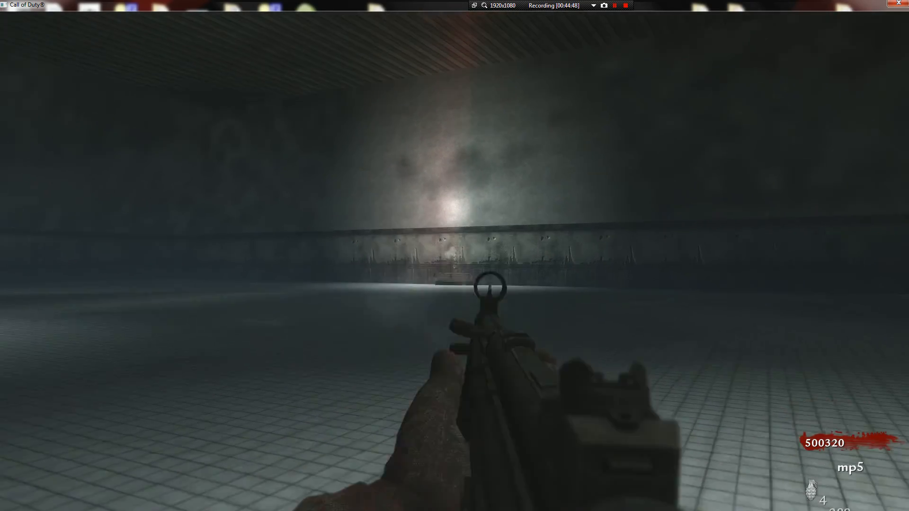
key("r")
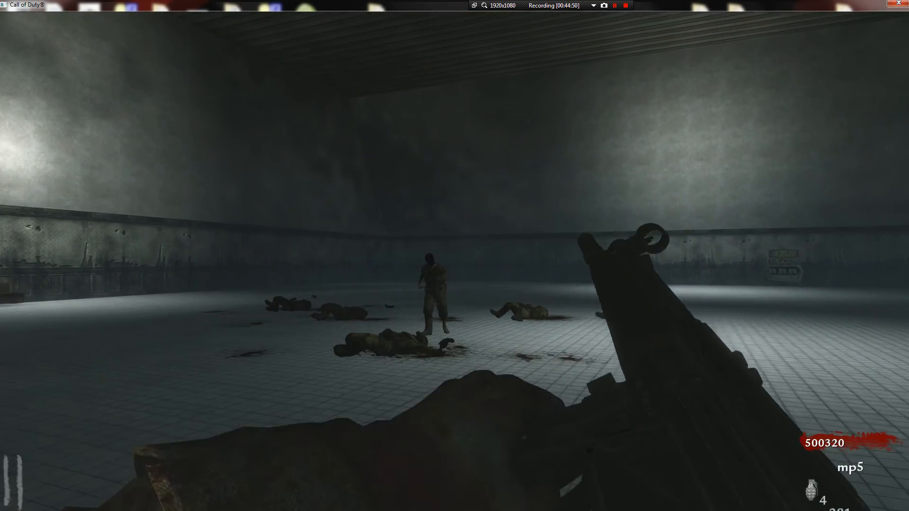
right_click(455, 262)
left_click(455, 261)
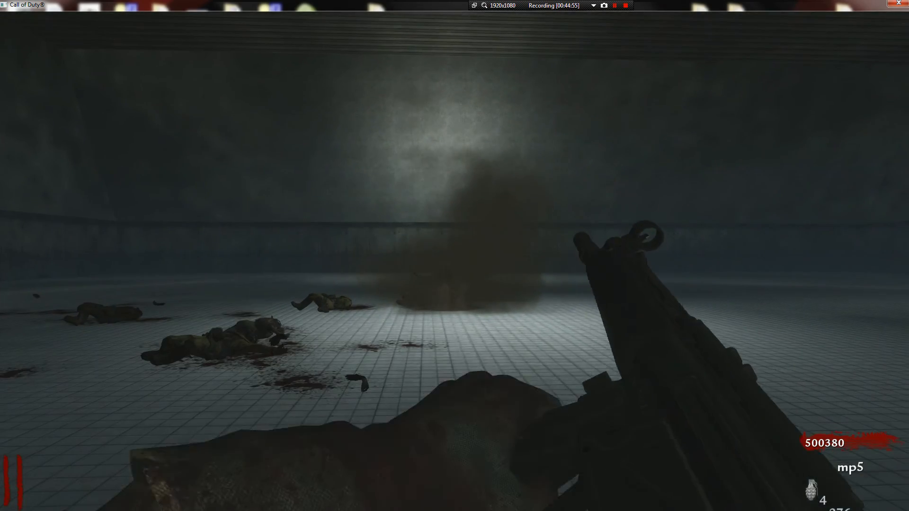
right_click(455, 262)
left_click(455, 261)
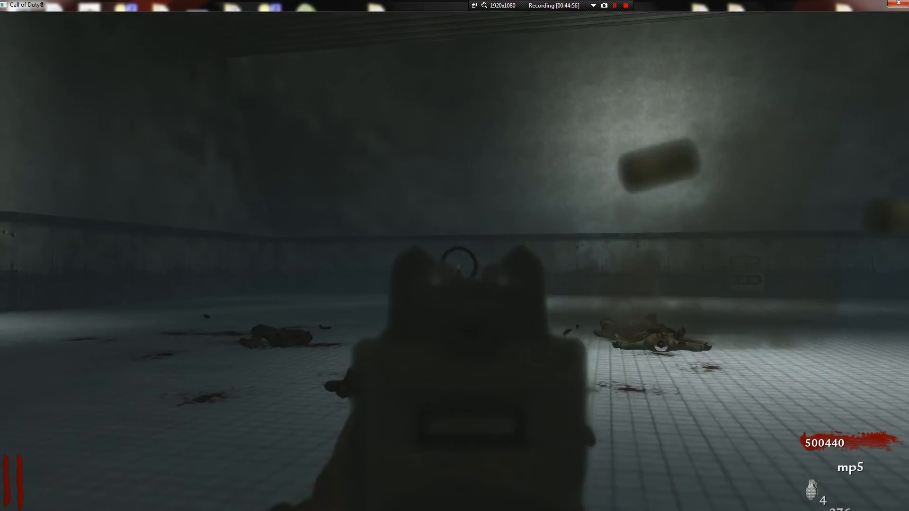
left_click(455, 262)
key("r")
key("s")
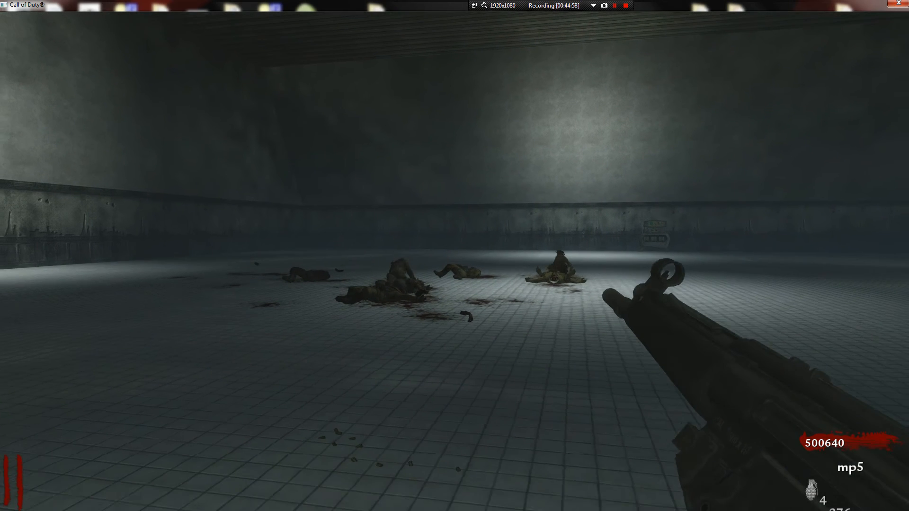
key("Escape")
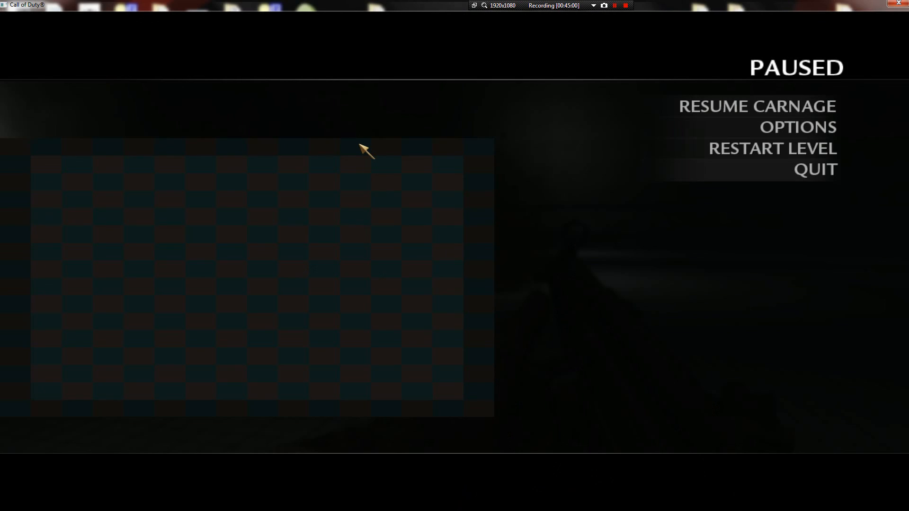